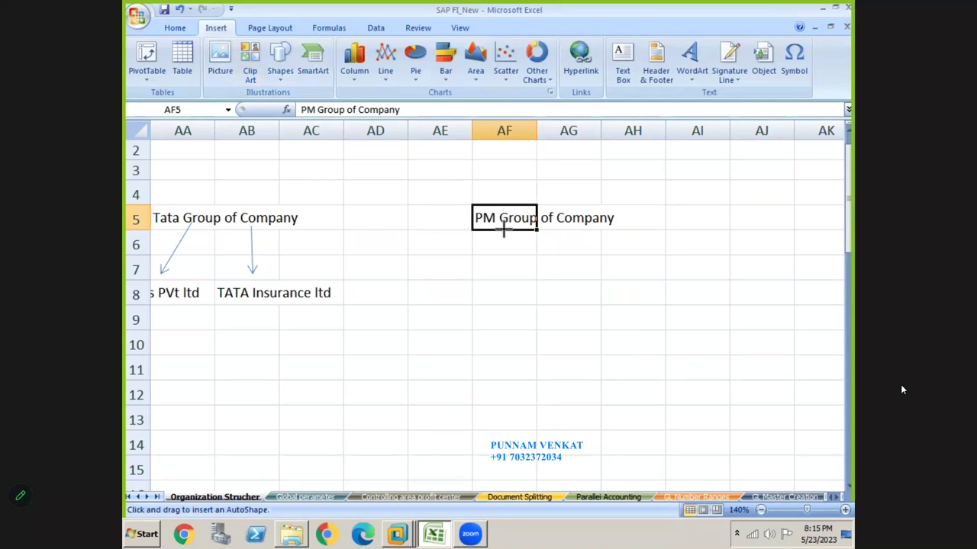
- Draw a downward arrow below "PM Group of Company" and enter "Madhapur ,Hyderabad" in cell AF7
{"action": "left_click_drag", "start_coordinate": [504, 231], "coordinate": [504, 255]}
{"action": "left_click", "coordinate": [500, 269]}
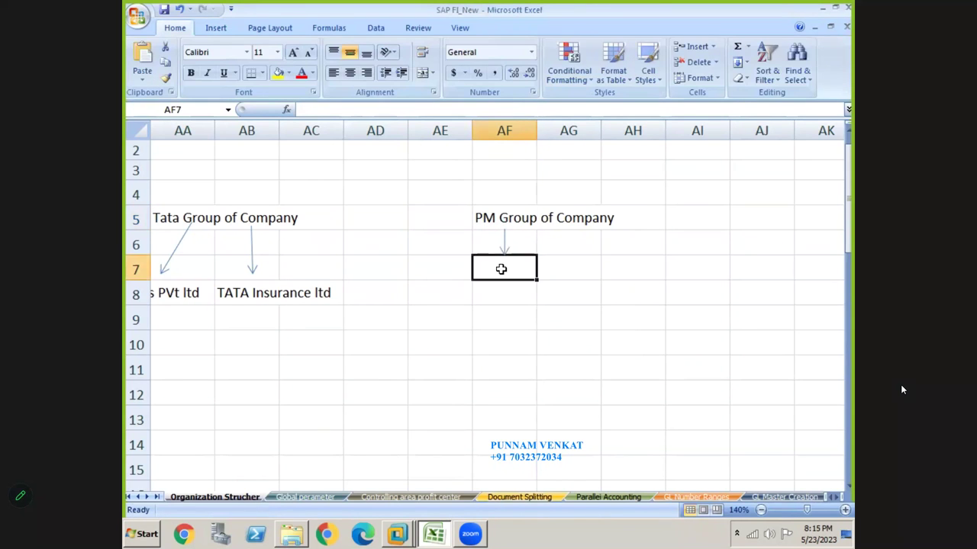
{"action": "type", "text": "Madhap"}
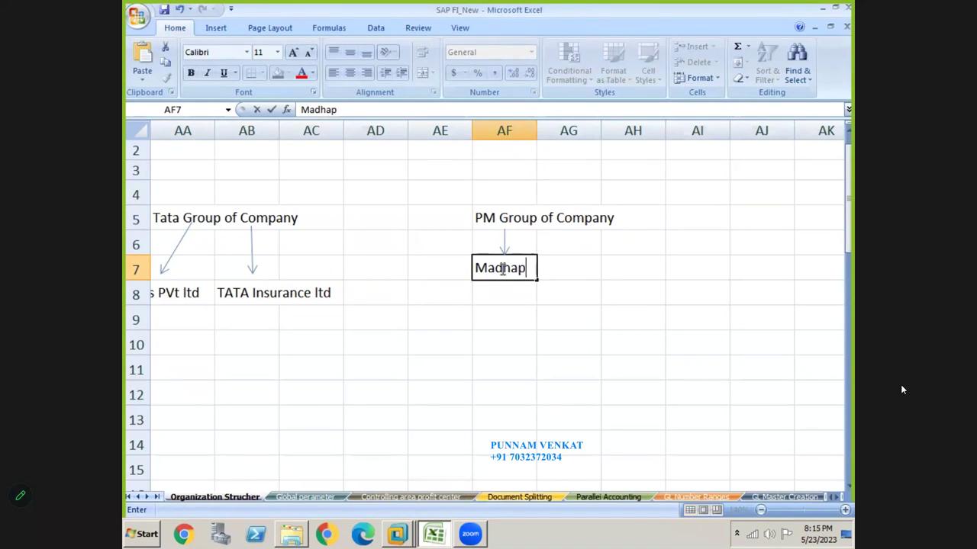
{"action": "type", "text": "ur ,Hyderabad"}
{"action": "key", "text": "Return"}
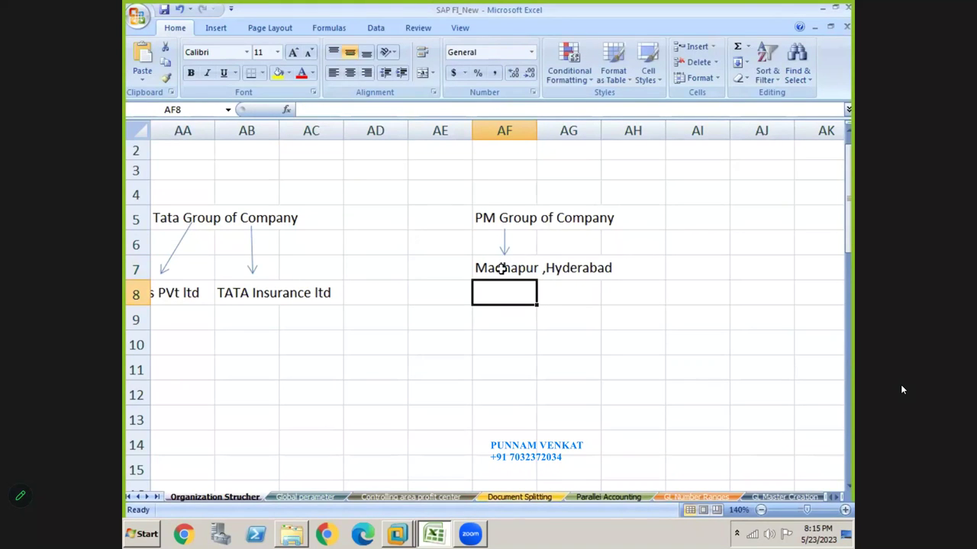
- Select the range AF4:AH7 to highlight the PM Group of Company diagram
{"action": "left_click", "coordinate": [493, 201]}
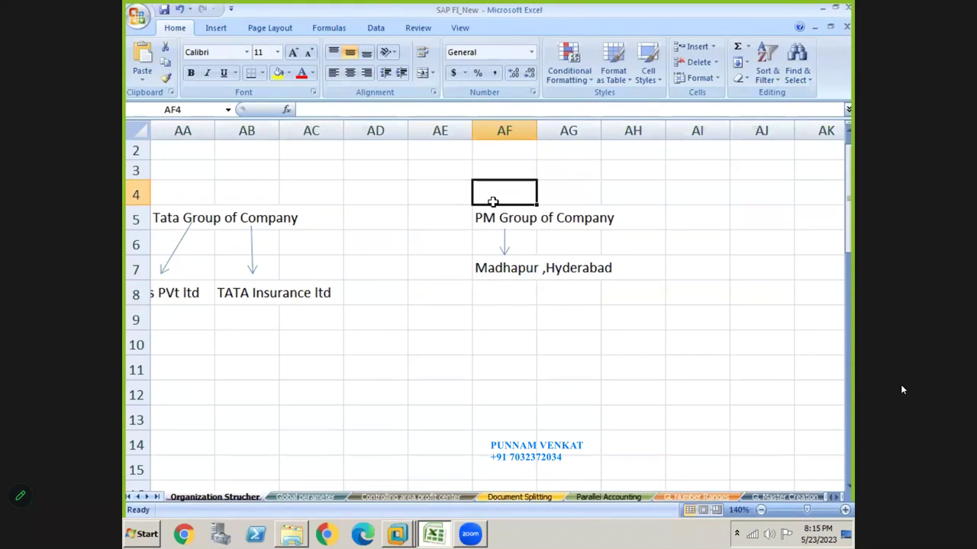
{"action": "key", "text": "shift+Right"}
{"action": "key", "text": "shift+Right"}
{"action": "key", "text": "shift+Down"}
{"action": "key", "text": "shift+Down"}
{"action": "key", "text": "shift+Down"}
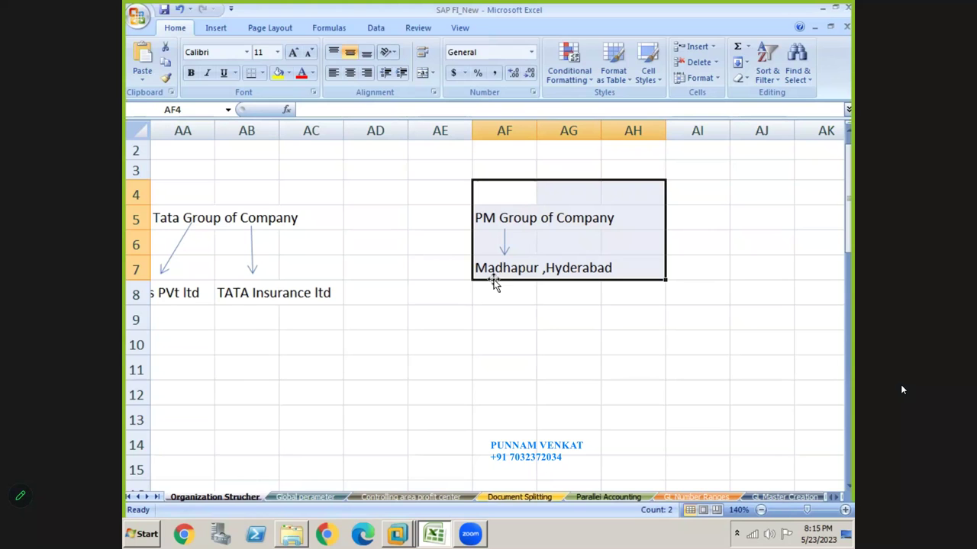
- Switch to SAP, run transaction SPRO and display the SAP Reference IMG
{"action": "key", "text": "alt+Tab"}
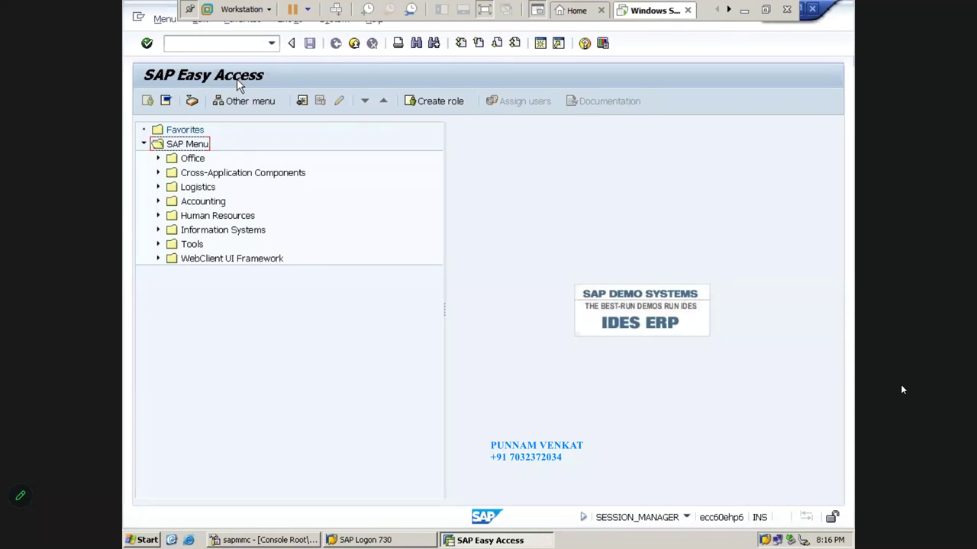
{"action": "left_click", "coordinate": [196, 45]}
{"action": "type", "text": "SPRO"}
{"action": "key", "text": "Return"}
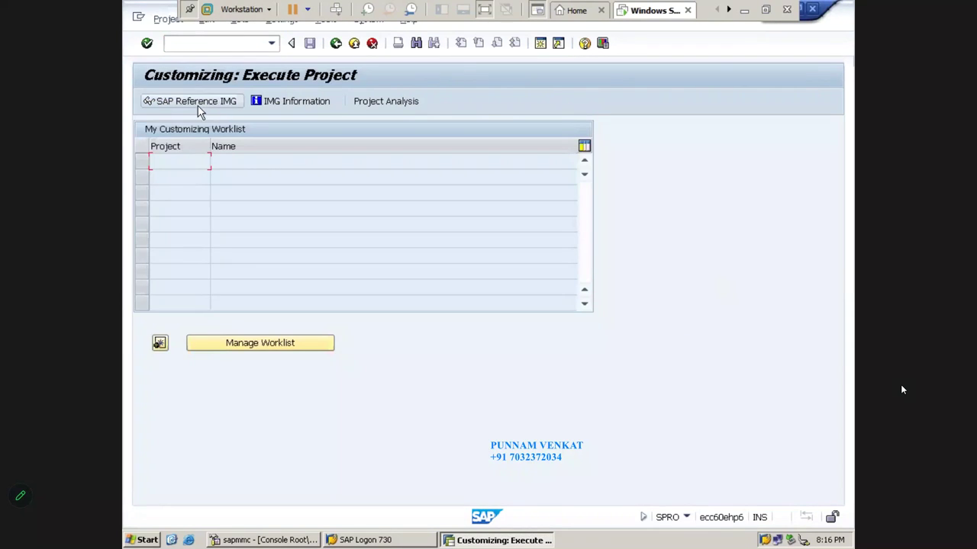
{"action": "left_click", "coordinate": [196, 107]}
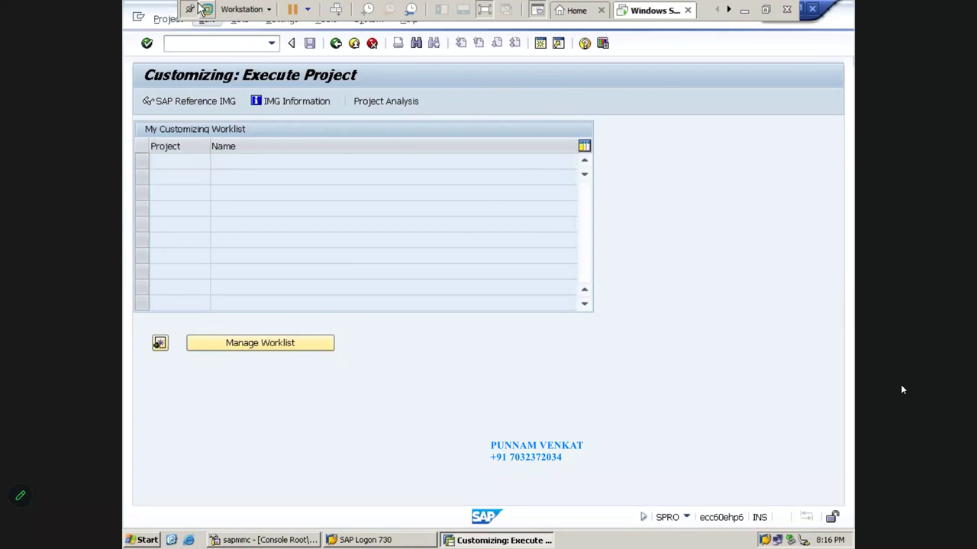
- Expand Enterprise Structure, Definition and Financial Accounting in the implementation guide and select the Define company activity
{"action": "left_click", "coordinate": [259, 233]}
{"action": "double_click", "coordinate": [229, 259]}
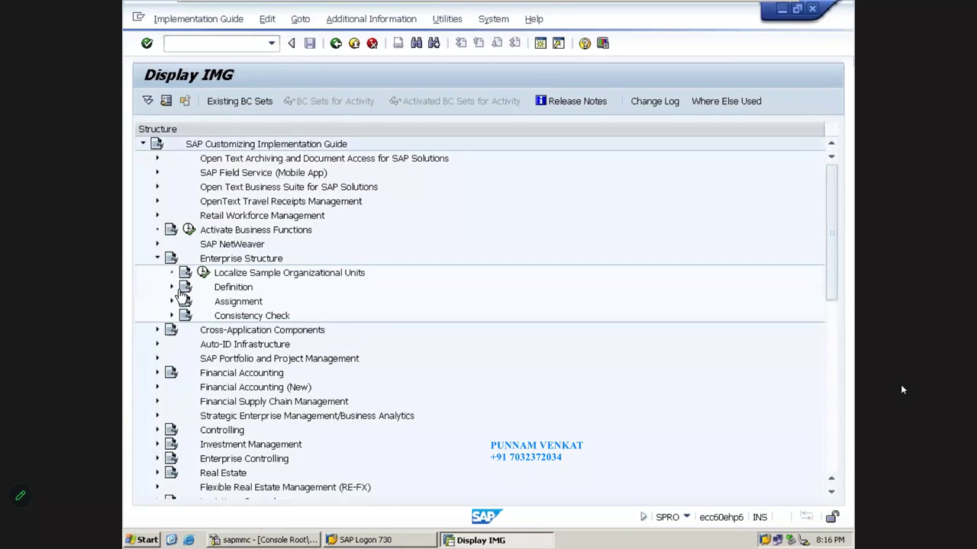
{"action": "left_click", "coordinate": [172, 287]}
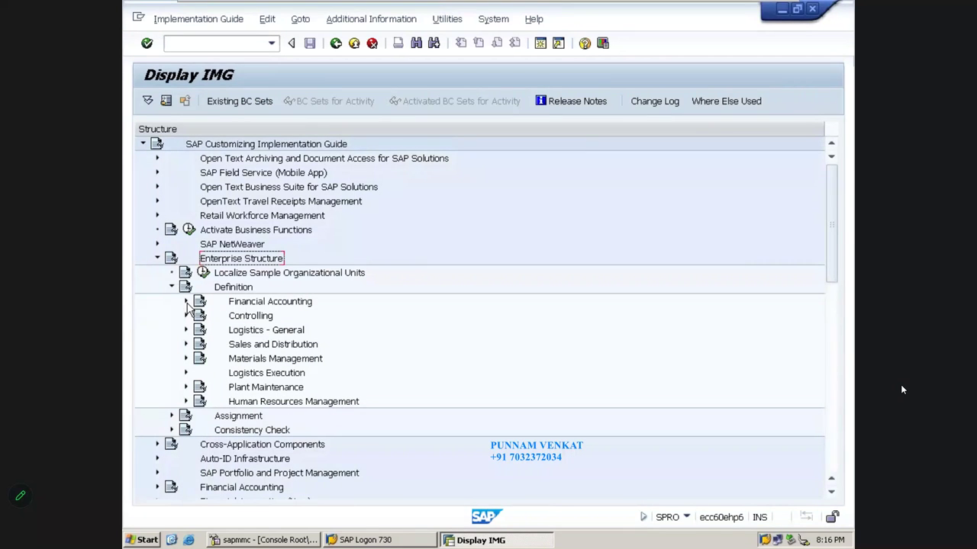
{"action": "left_click", "coordinate": [186, 302]}
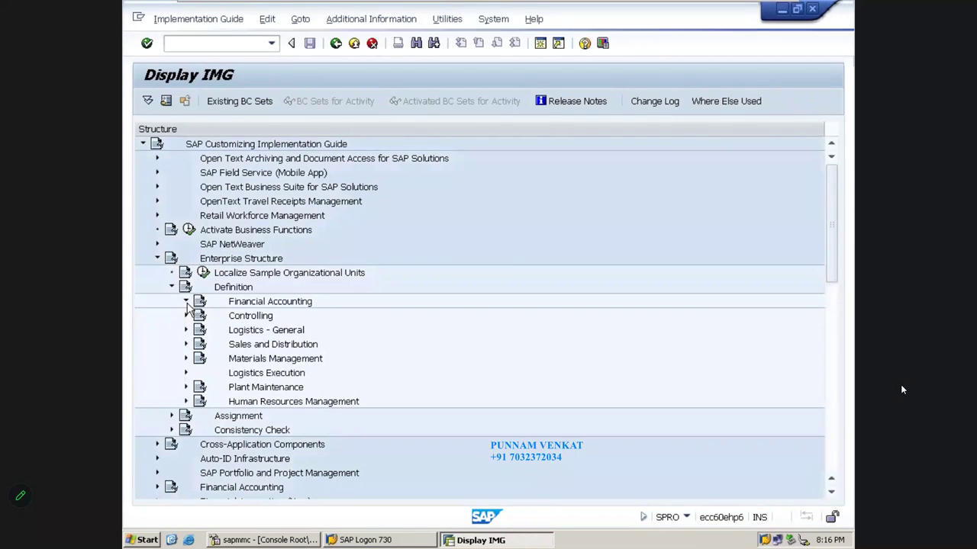
{"action": "left_click", "coordinate": [258, 319]}
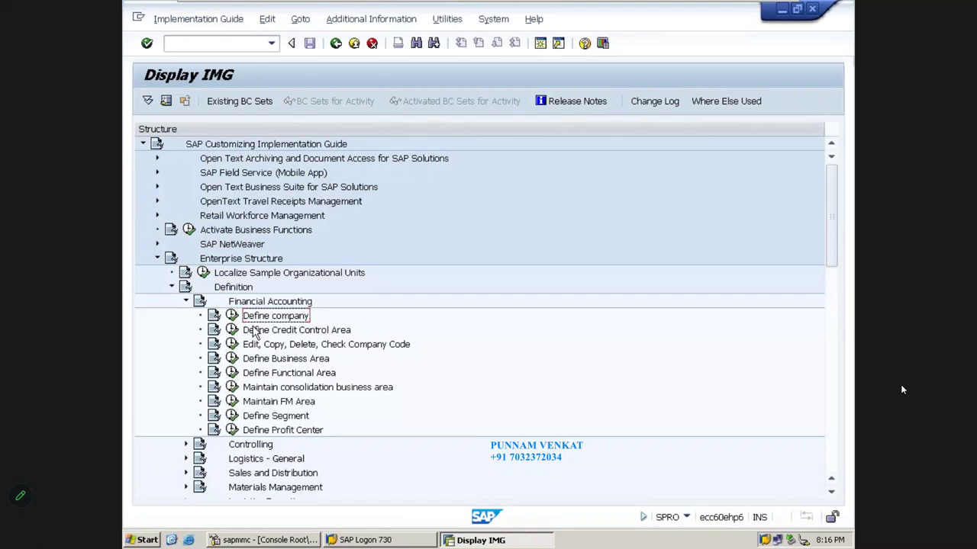
{"action": "left_click", "coordinate": [236, 259]}
{"action": "left_click", "coordinate": [225, 288]}
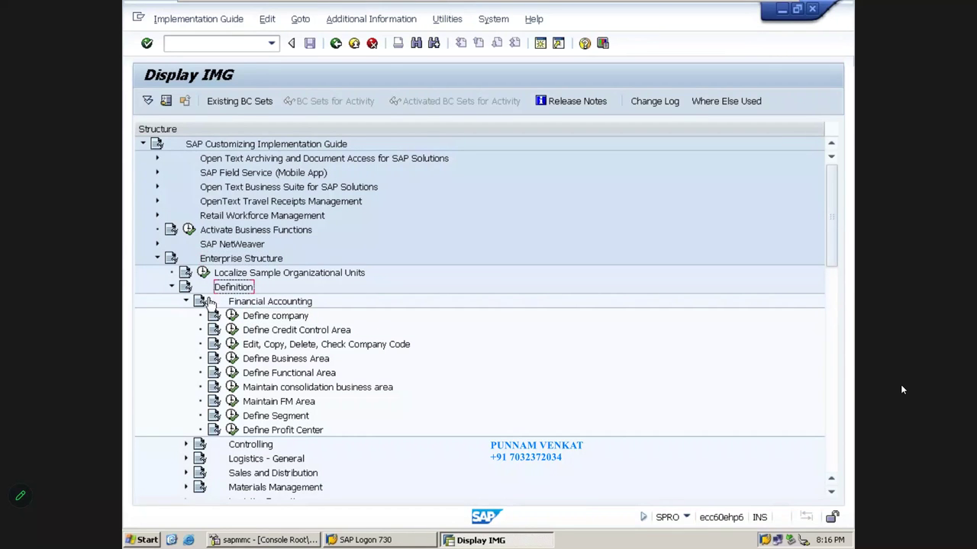
{"action": "left_click", "coordinate": [248, 304]}
{"action": "left_click", "coordinate": [253, 318]}
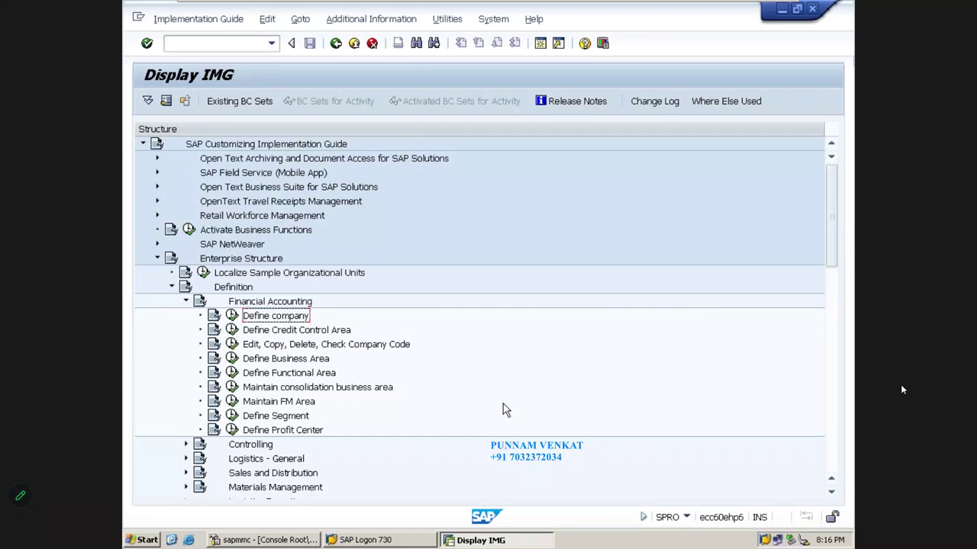
- Show the IMG Activity keys as additional information beside the structure and widen that column slightly
{"action": "left_click", "coordinate": [388, 27]}
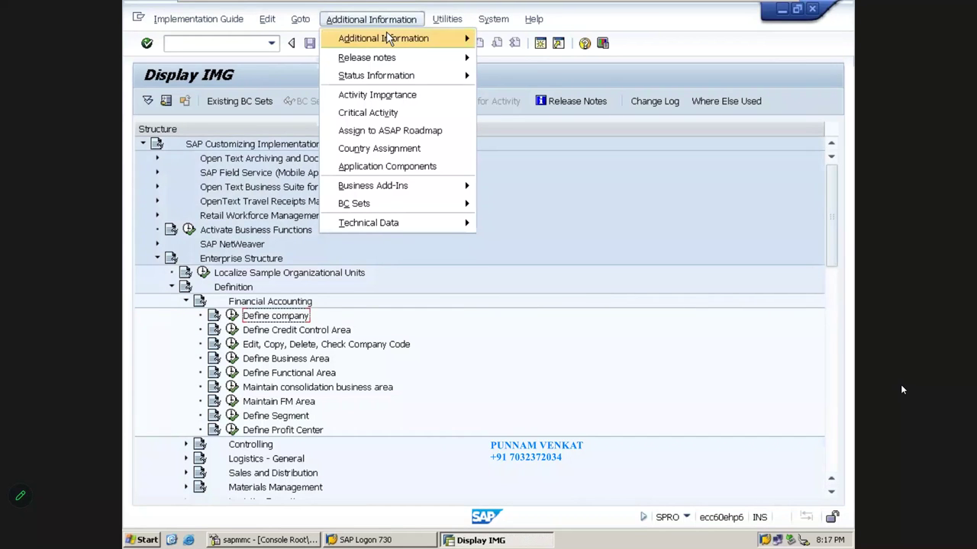
{"action": "mouse_move", "coordinate": [387, 36]}
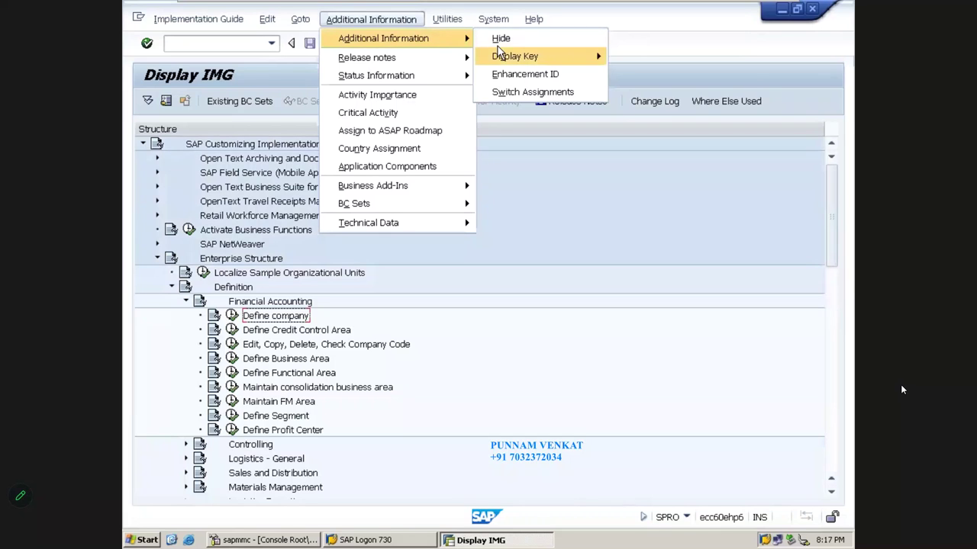
{"action": "mouse_move", "coordinate": [500, 55]}
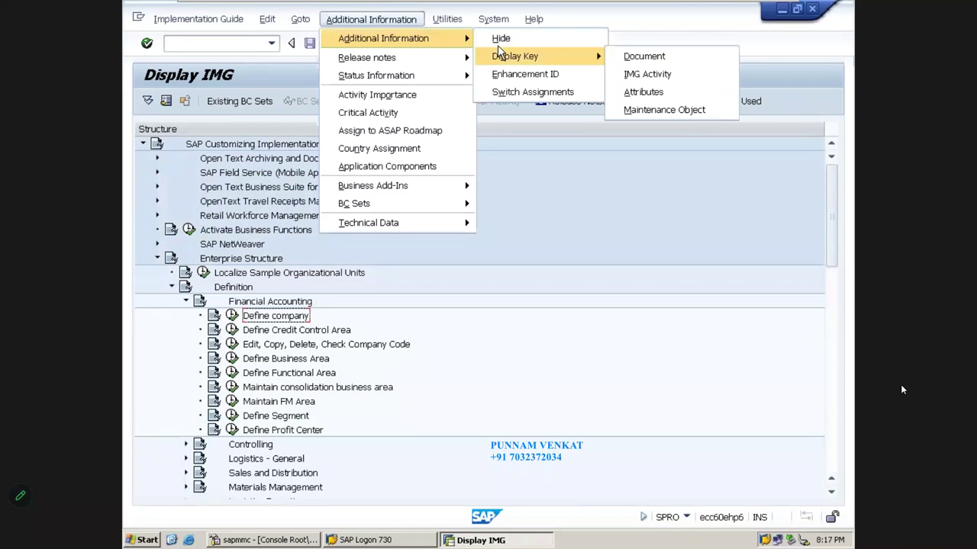
{"action": "left_click", "coordinate": [645, 74]}
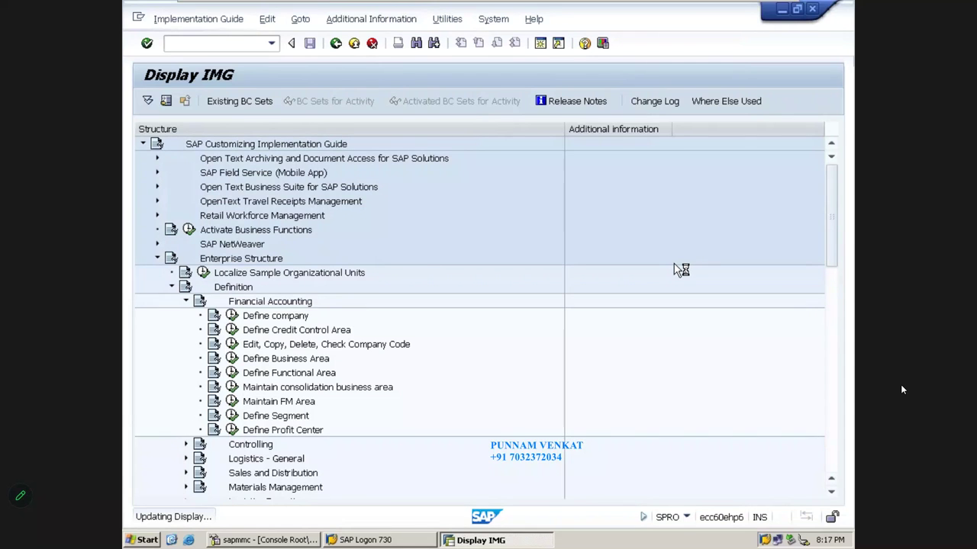
{"action": "left_click_drag", "start_coordinate": [733, 137], "coordinate": [741, 137]}
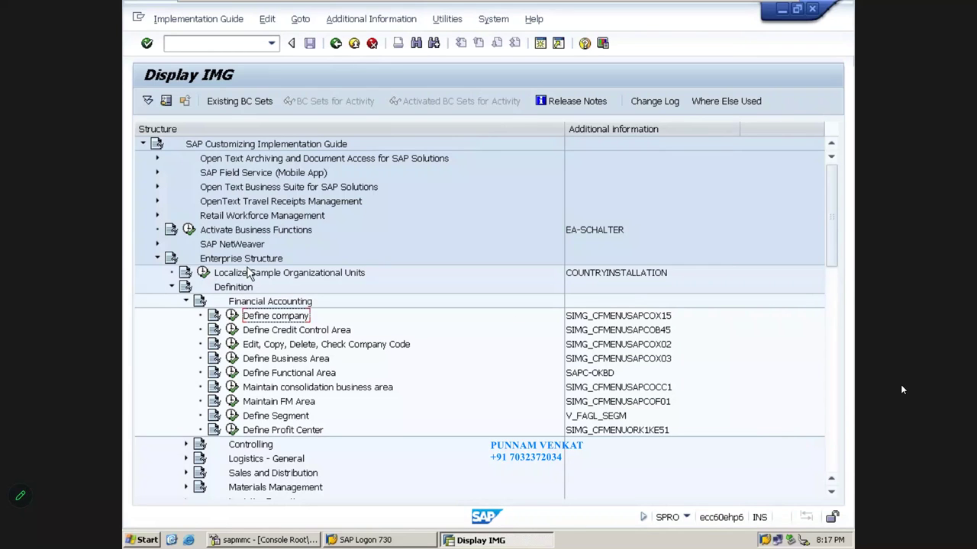
- Open the IMG activity documentation for Define company under Financial Accounting and move its window up slightly
{"action": "left_click", "coordinate": [233, 289]}
{"action": "left_click", "coordinate": [247, 302]}
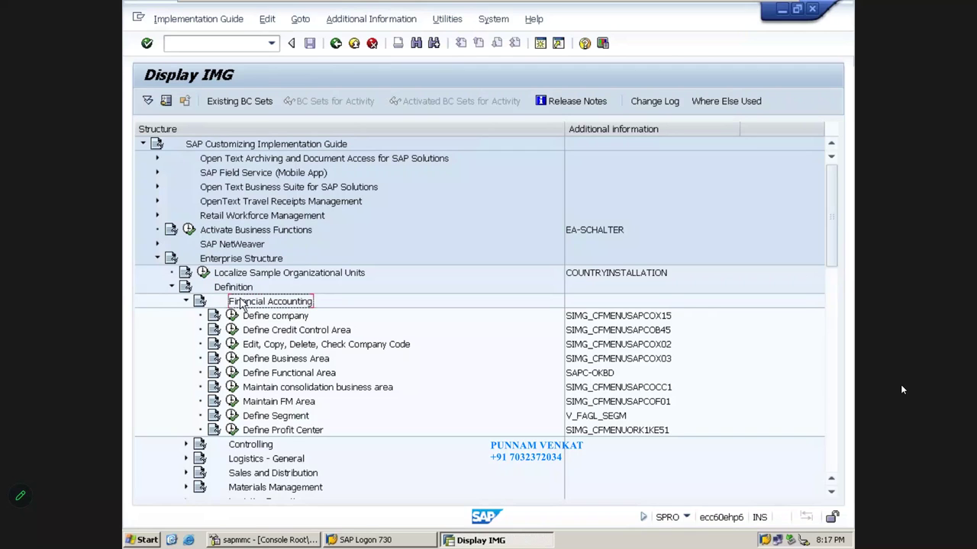
{"action": "left_click", "coordinate": [257, 317]}
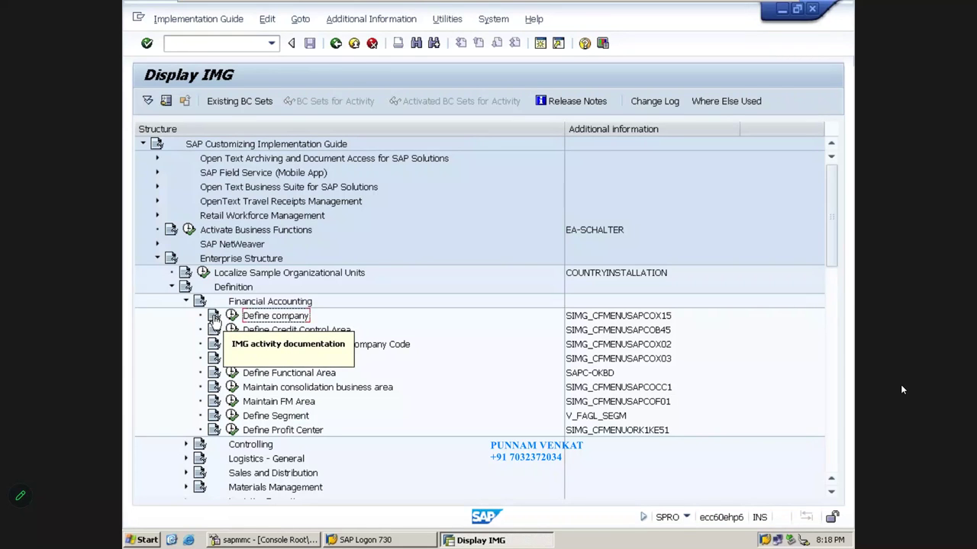
{"action": "left_click", "coordinate": [215, 320]}
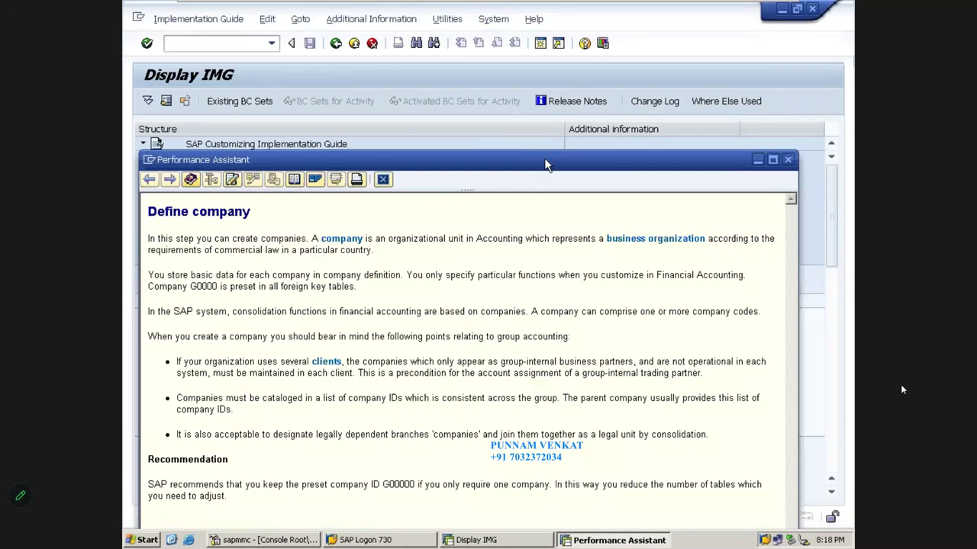
{"action": "left_click_drag", "start_coordinate": [558, 155], "coordinate": [560, 128]}
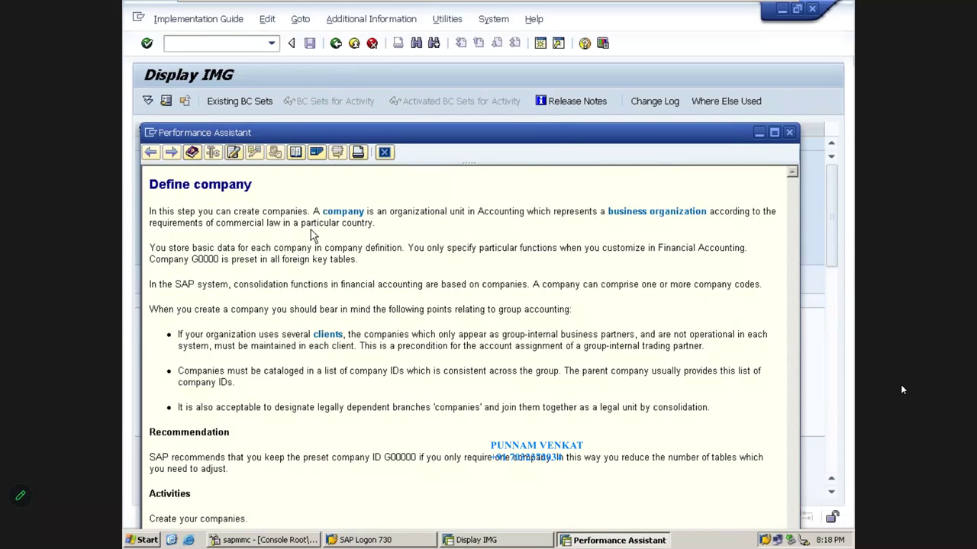
- Highlight and read the sentence defining a company as an organizational unit, and close the documentation
{"action": "left_click_drag", "start_coordinate": [313, 214], "coordinate": [373, 224]}
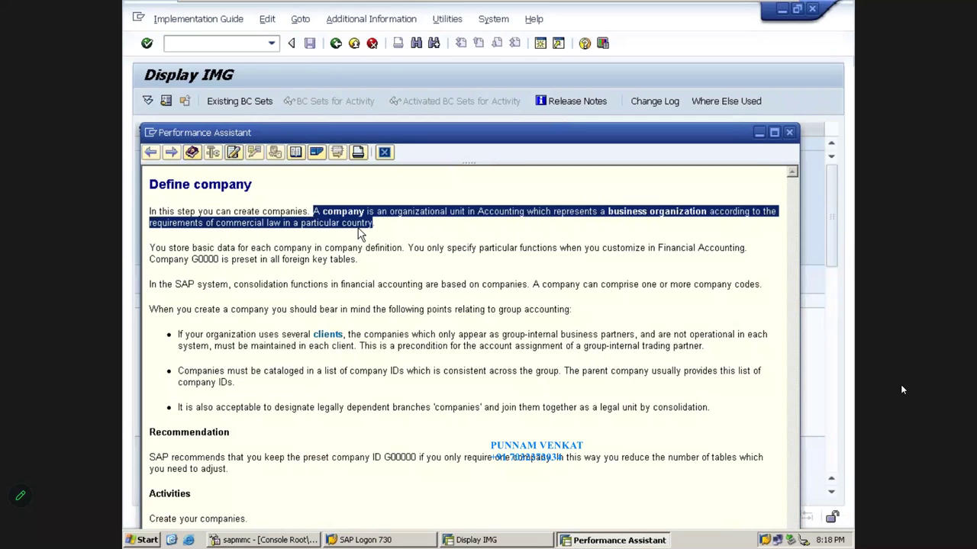
{"action": "left_click", "coordinate": [449, 226]}
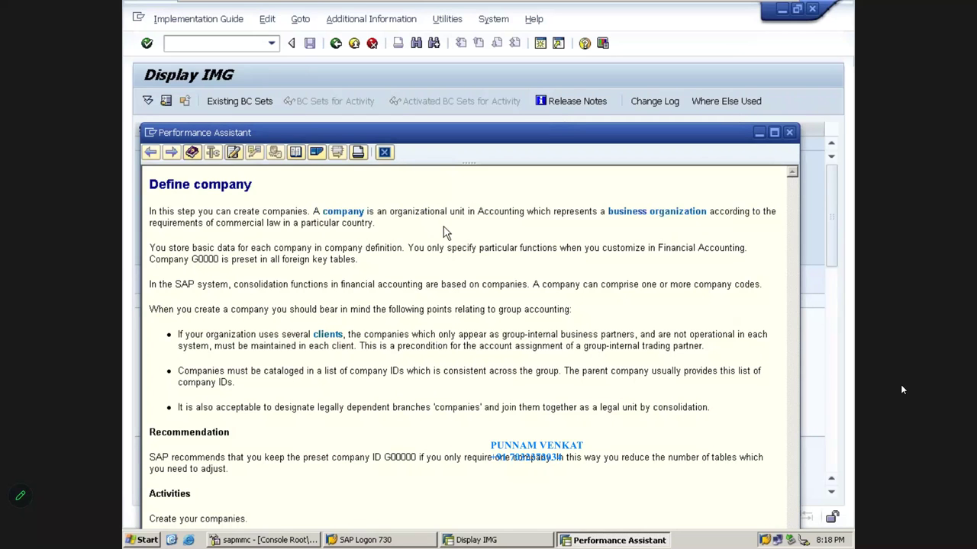
{"action": "left_click_drag", "start_coordinate": [315, 214], "coordinate": [375, 227]}
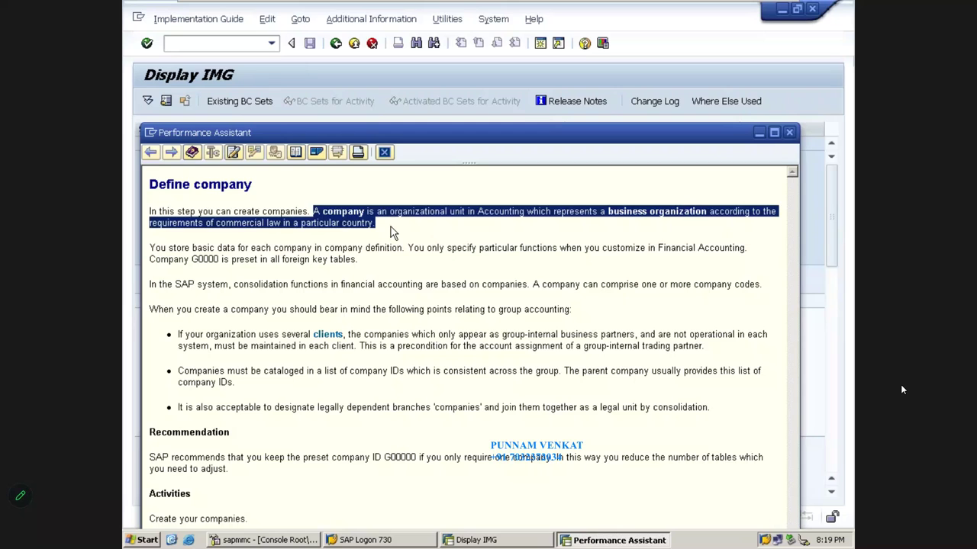
{"action": "left_click", "coordinate": [391, 227]}
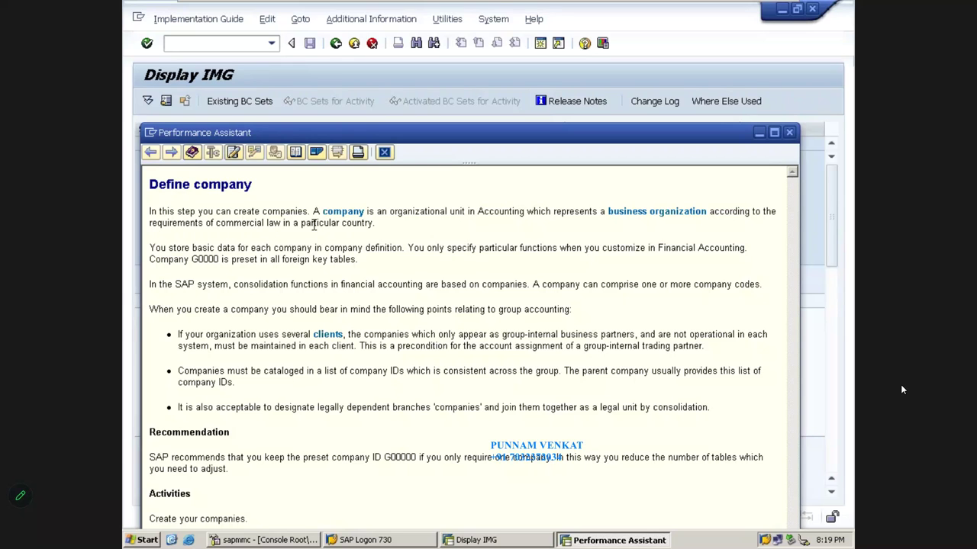
{"action": "left_click_drag", "start_coordinate": [312, 213], "coordinate": [378, 223]}
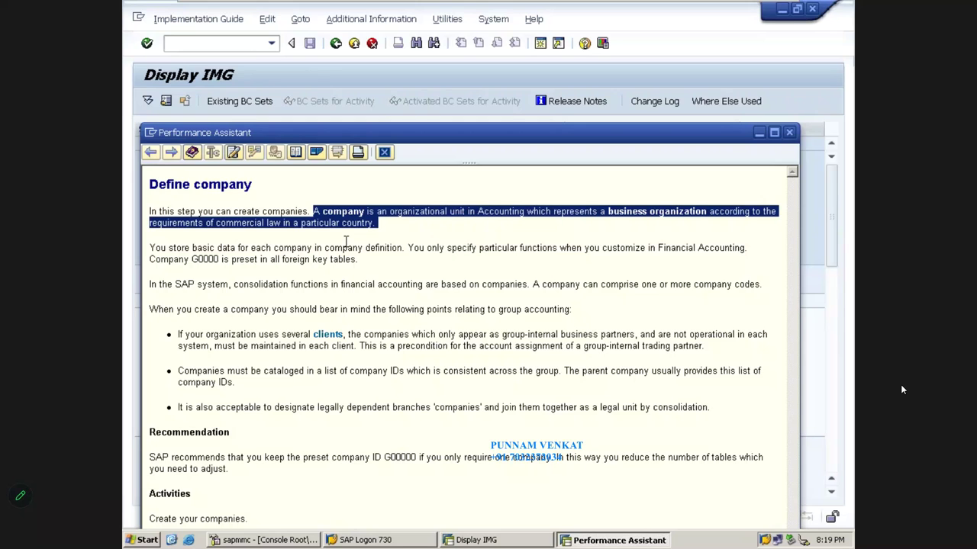
{"action": "left_click", "coordinate": [374, 238]}
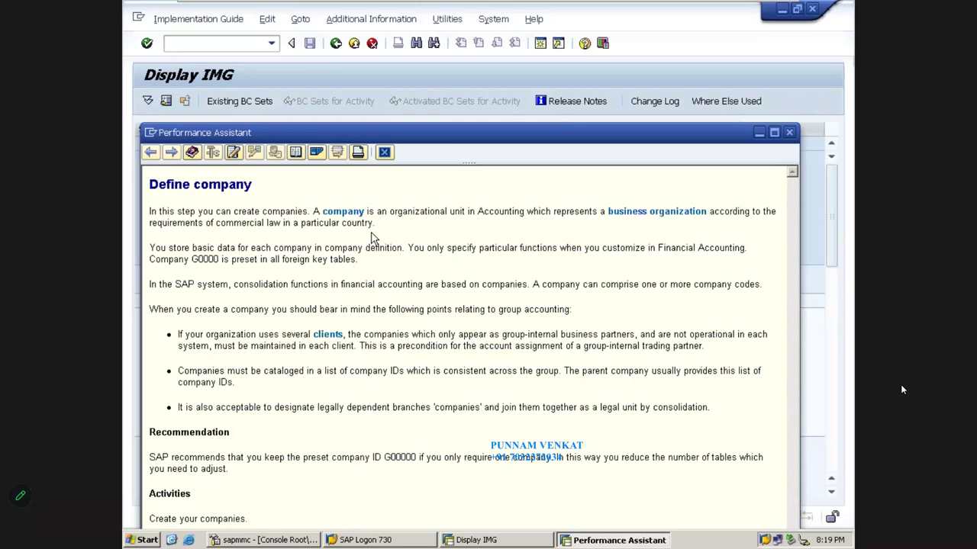
{"action": "left_click_drag", "start_coordinate": [310, 209], "coordinate": [368, 232]}
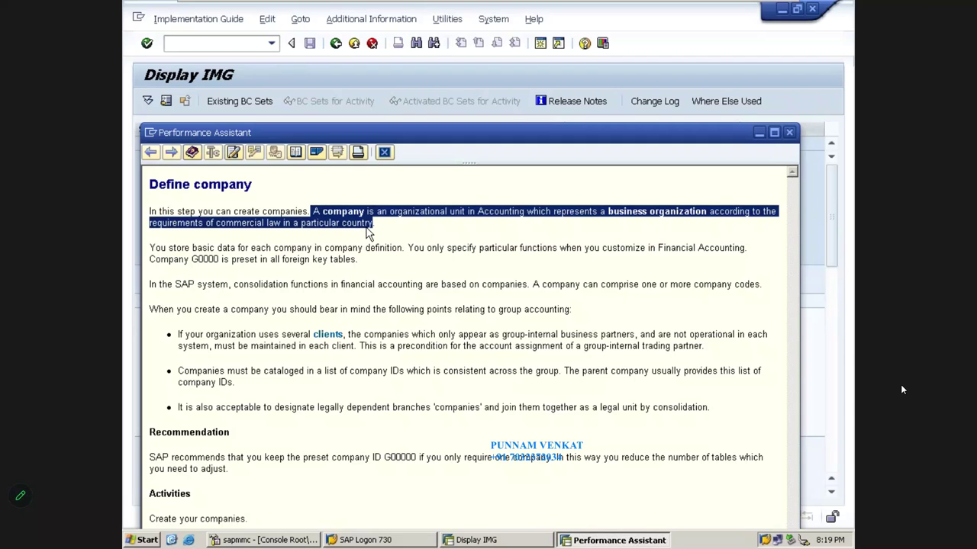
{"action": "left_click", "coordinate": [788, 132]}
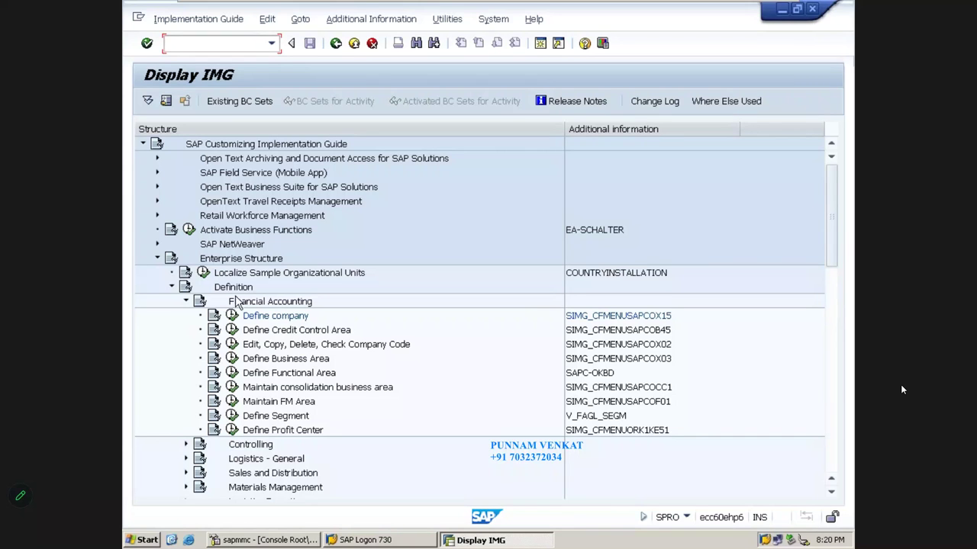
- Execute the Define company activity under Enterprise Structure, Definition, Financial Accounting
{"action": "left_click", "coordinate": [237, 260]}
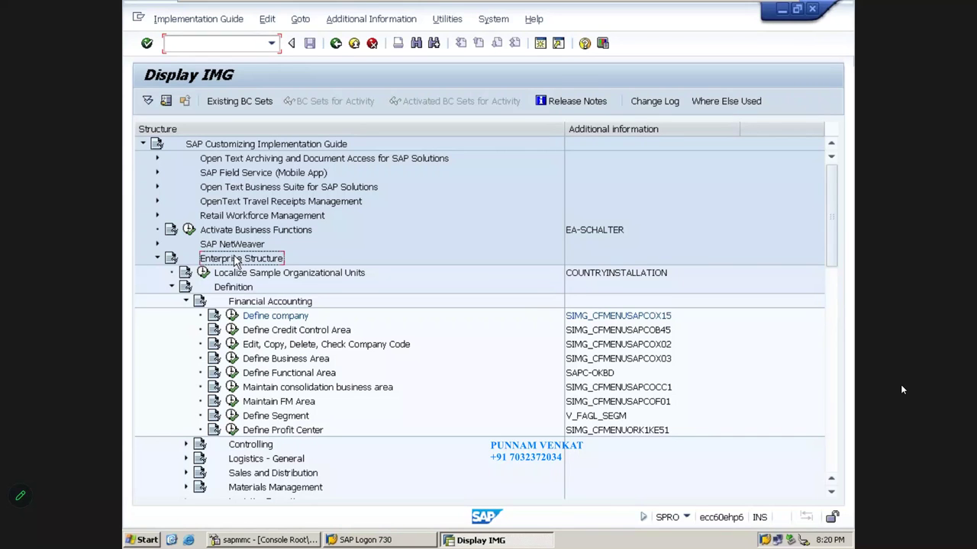
{"action": "left_click", "coordinate": [225, 288]}
{"action": "left_click", "coordinate": [252, 303]}
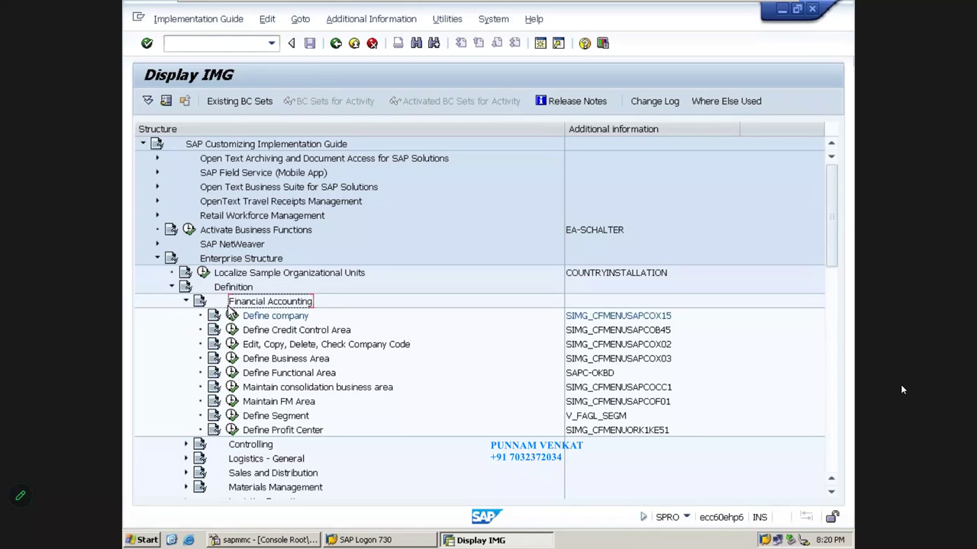
{"action": "left_click", "coordinate": [230, 316]}
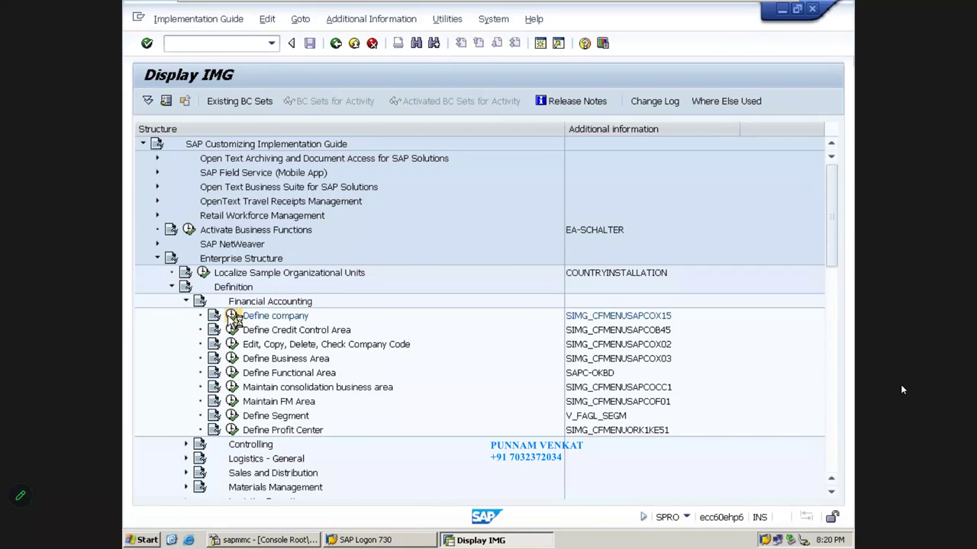
{"action": "left_click", "coordinate": [231, 316]}
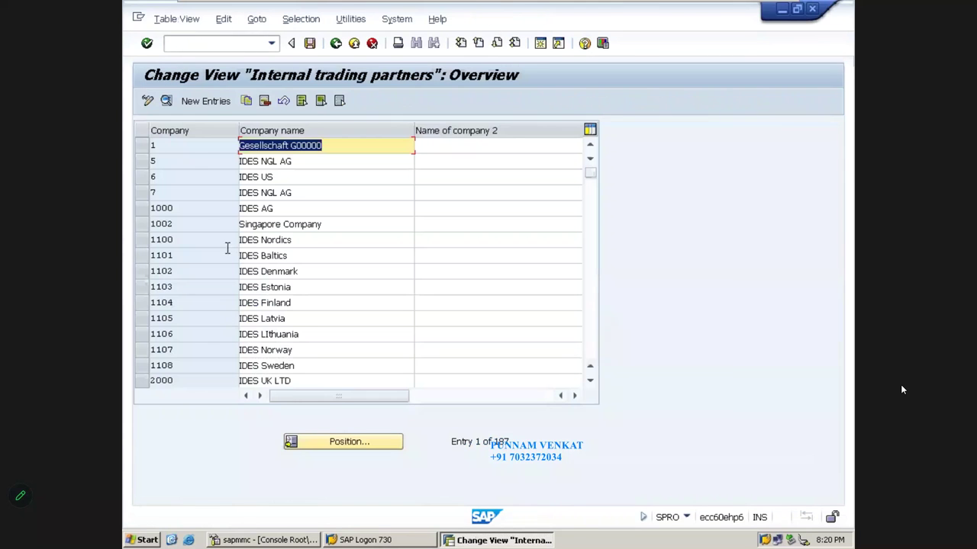
- Open a blank new company entry, leave it unsaved and go back to the SAP Easy Access screen
{"action": "left_click", "coordinate": [212, 104]}
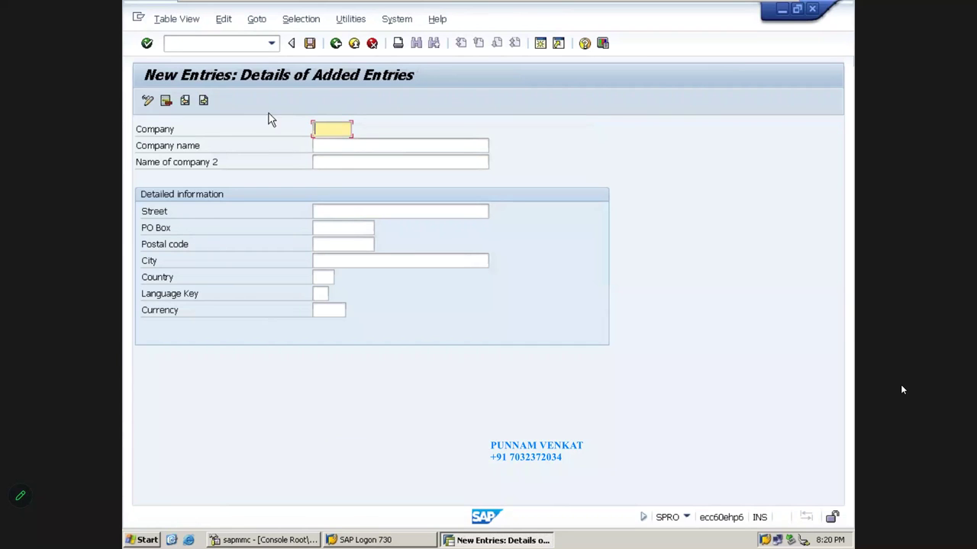
{"action": "left_click", "coordinate": [336, 44]}
{"action": "left_click", "coordinate": [371, 44]}
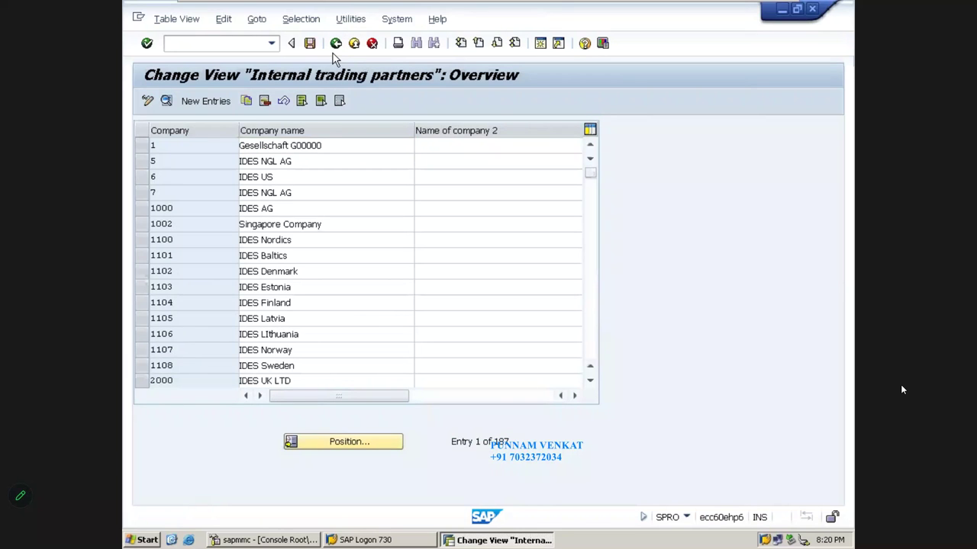
{"action": "left_click", "coordinate": [336, 46]}
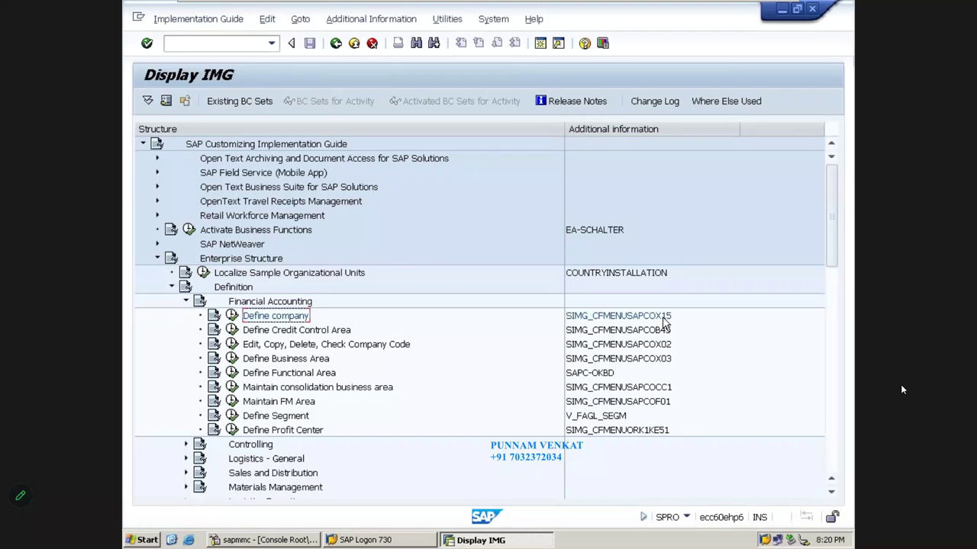
{"action": "left_click", "coordinate": [336, 44]}
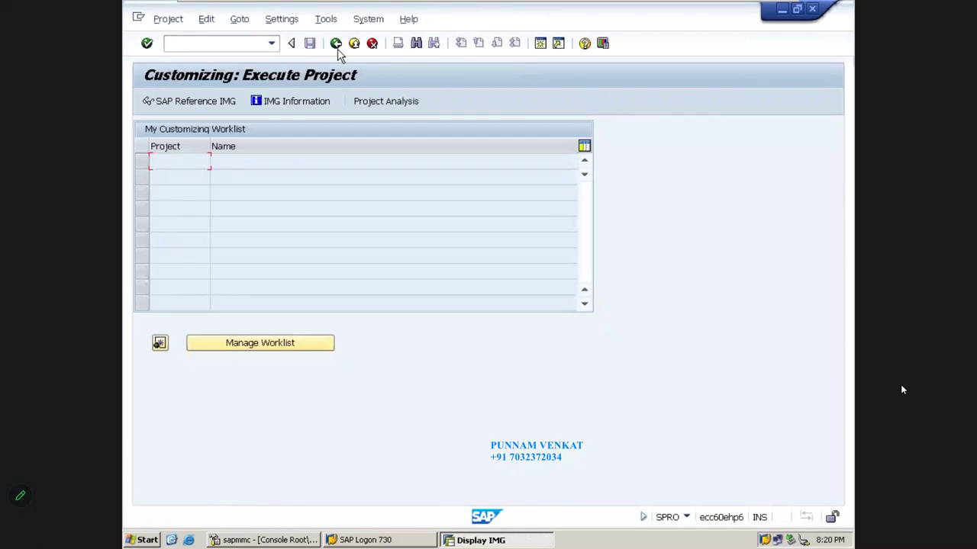
{"action": "left_click", "coordinate": [335, 44]}
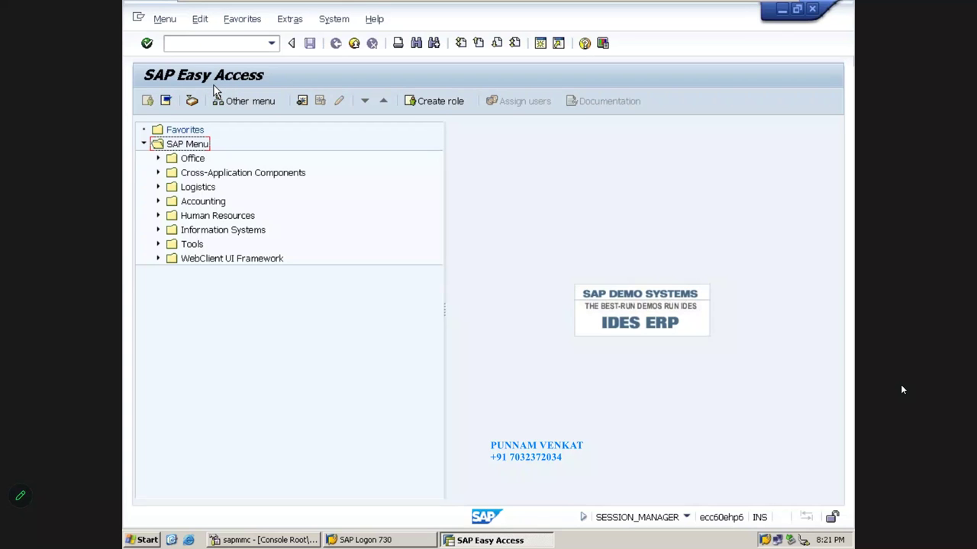
- Run transaction OX15, open a blank new company entry and return to SAP Easy Access without saving
{"action": "left_click", "coordinate": [225, 45]}
{"action": "type", "text": "OX15"}
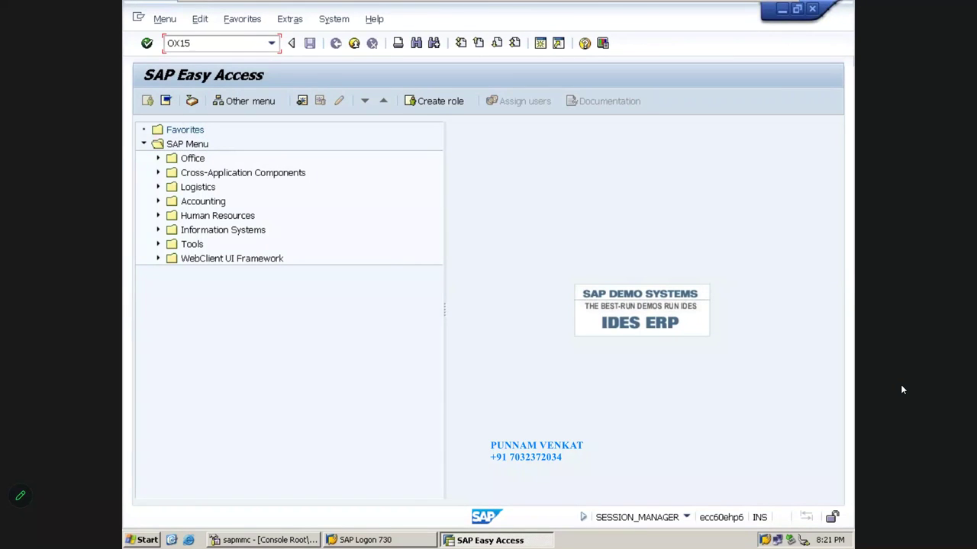
{"action": "key", "text": "Return"}
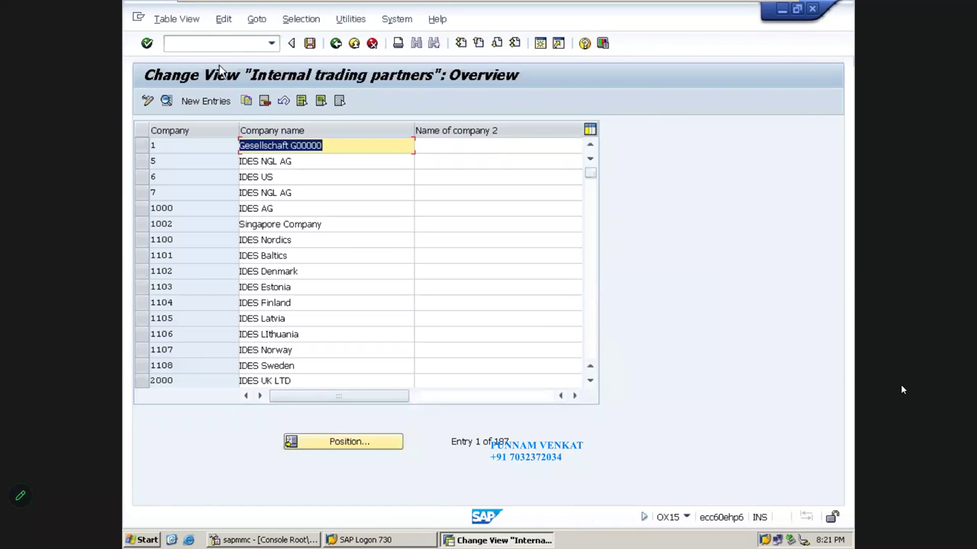
{"action": "left_click", "coordinate": [205, 101]}
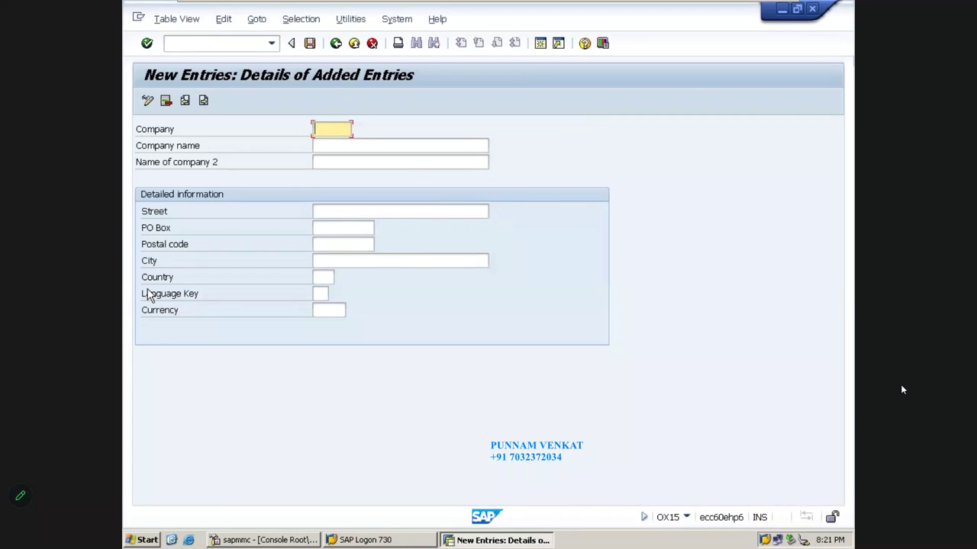
{"action": "left_click", "coordinate": [336, 45]}
{"action": "left_click", "coordinate": [379, 47]}
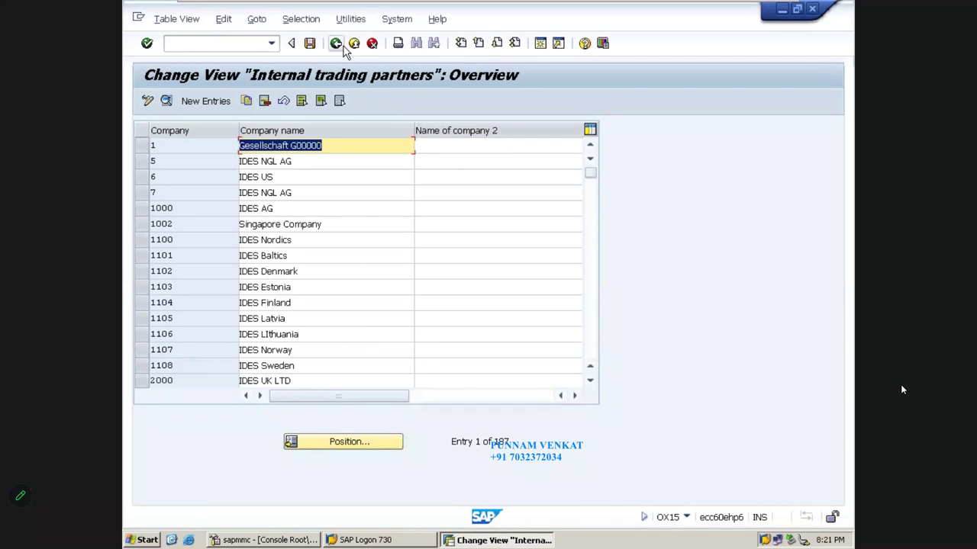
{"action": "left_click", "coordinate": [336, 44]}
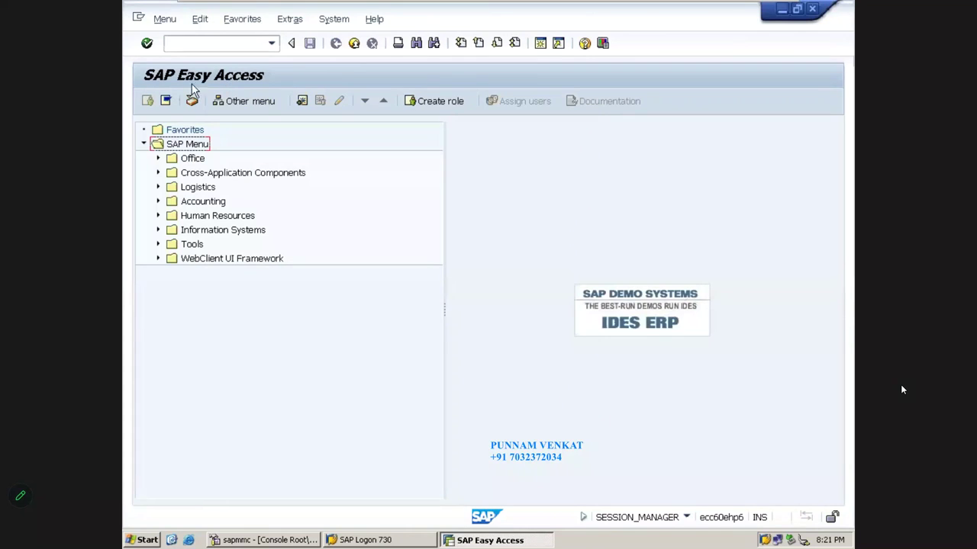
- Run transaction SPRO and display the SAP Reference IMG
{"action": "left_click", "coordinate": [216, 42]}
{"action": "type", "text": "SPRO"}
{"action": "key", "text": "Return"}
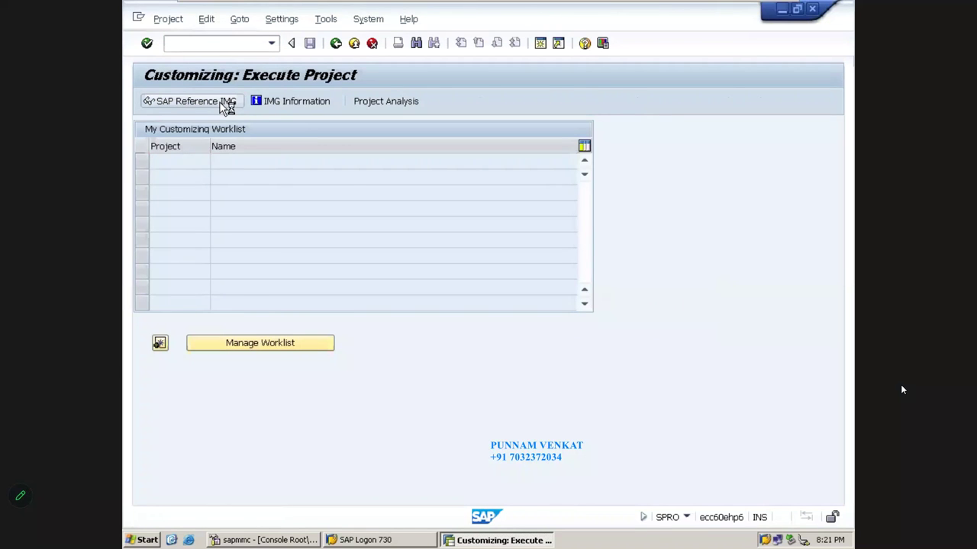
{"action": "left_click", "coordinate": [226, 103]}
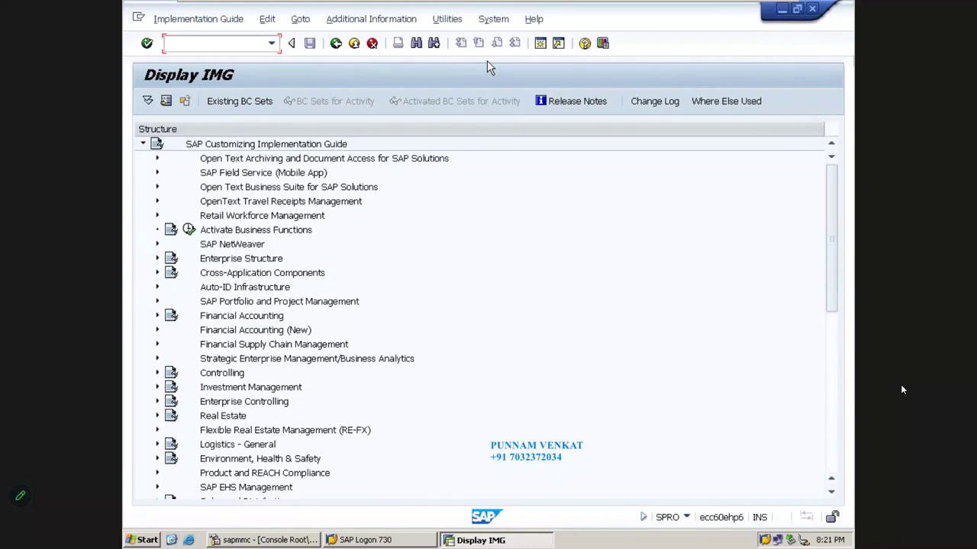
- Expand Enterprise Structure, Definition and Financial Accounting in the IMG and execute the Define company activity
{"action": "left_click", "coordinate": [241, 237]}
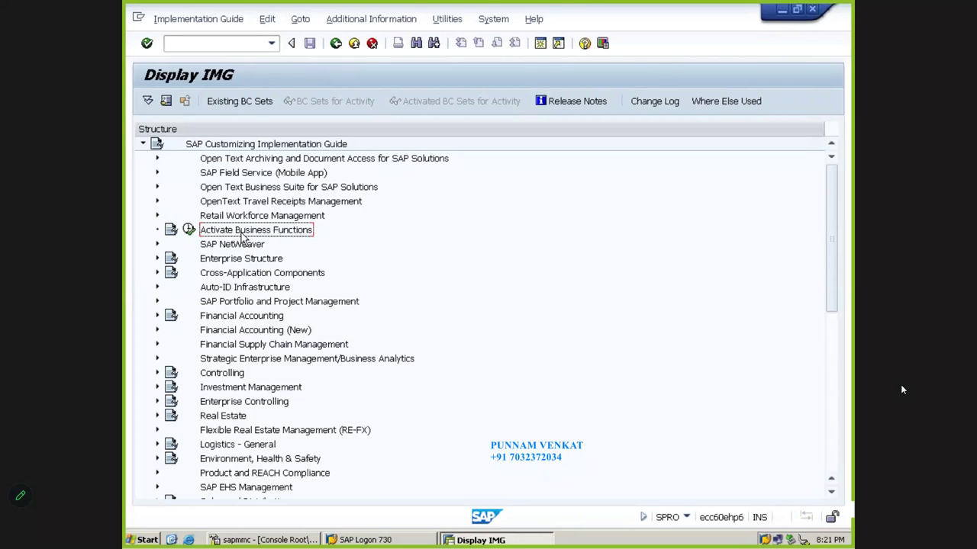
{"action": "key", "text": "Down"}
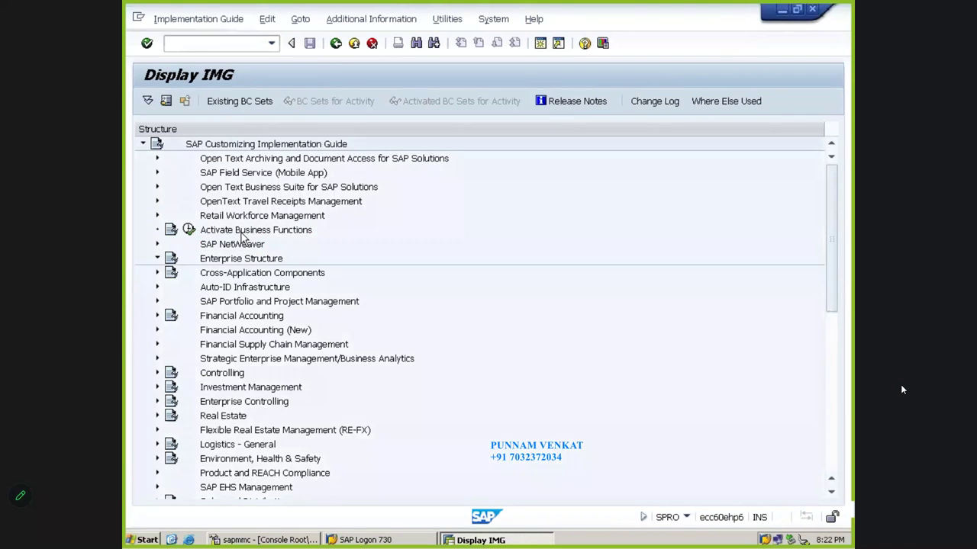
{"action": "key", "text": "Down"}
{"action": "key", "text": "Right"}
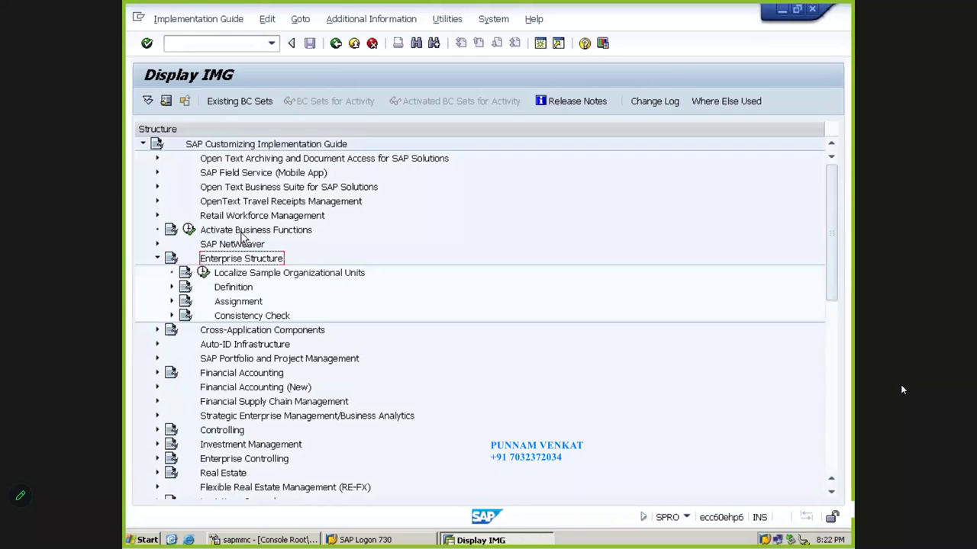
{"action": "key", "text": "Down"}
{"action": "key", "text": "Down"}
{"action": "key", "text": "Right"}
{"action": "key", "text": "Down"}
{"action": "key", "text": "Right"}
{"action": "key", "text": "Down"}
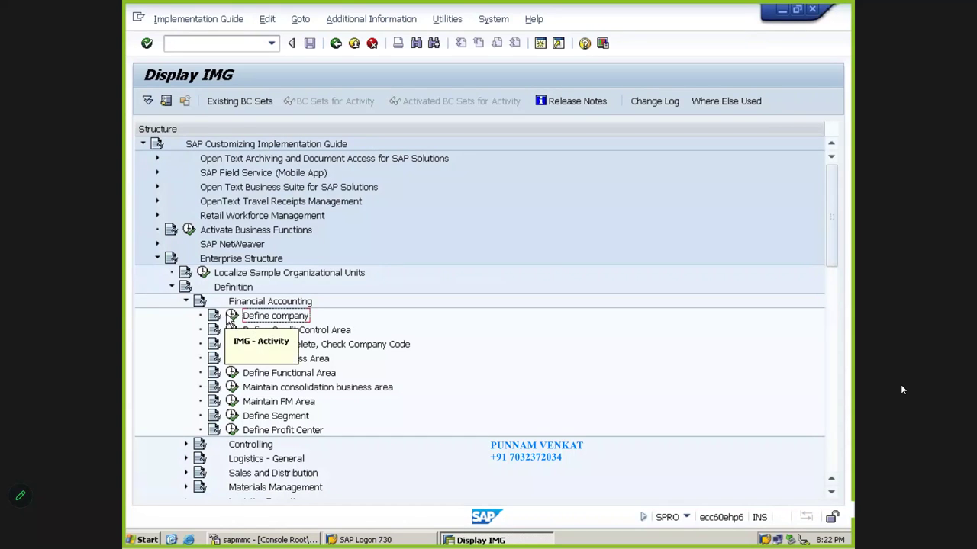
{"action": "left_click", "coordinate": [232, 316]}
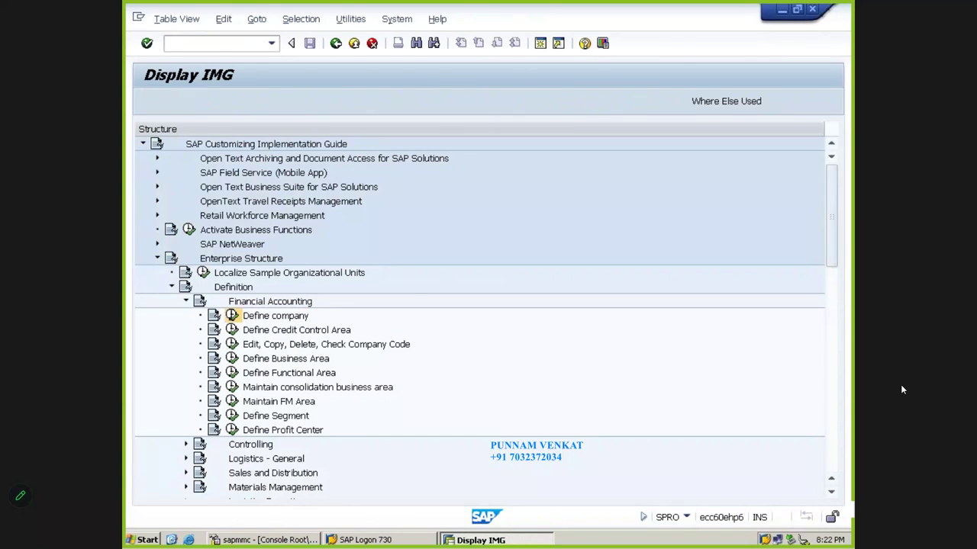
- Start a new company entry with the company name PM Group of Comapny and the company key PMGOC
{"action": "left_click", "coordinate": [213, 101]}
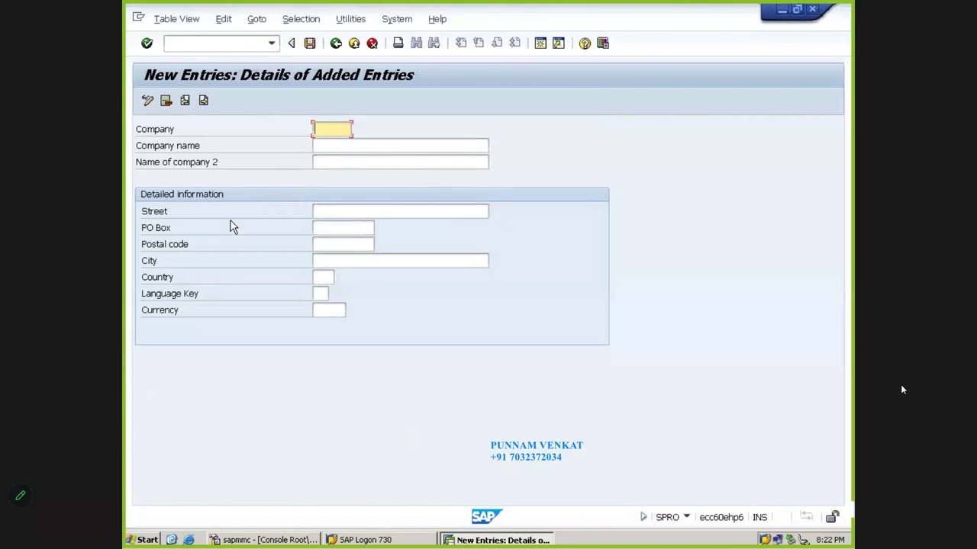
{"action": "left_click", "coordinate": [320, 146]}
{"action": "type", "text": "PM"}
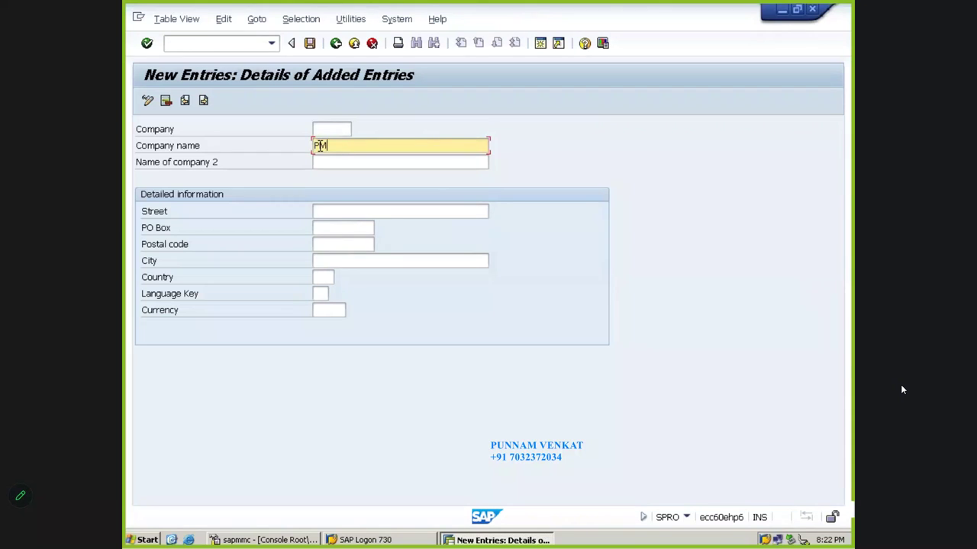
{"action": "type", "text": " Group of Comapn"}
{"action": "key", "text": "BackSpace"}
{"action": "type", "text": "y"}
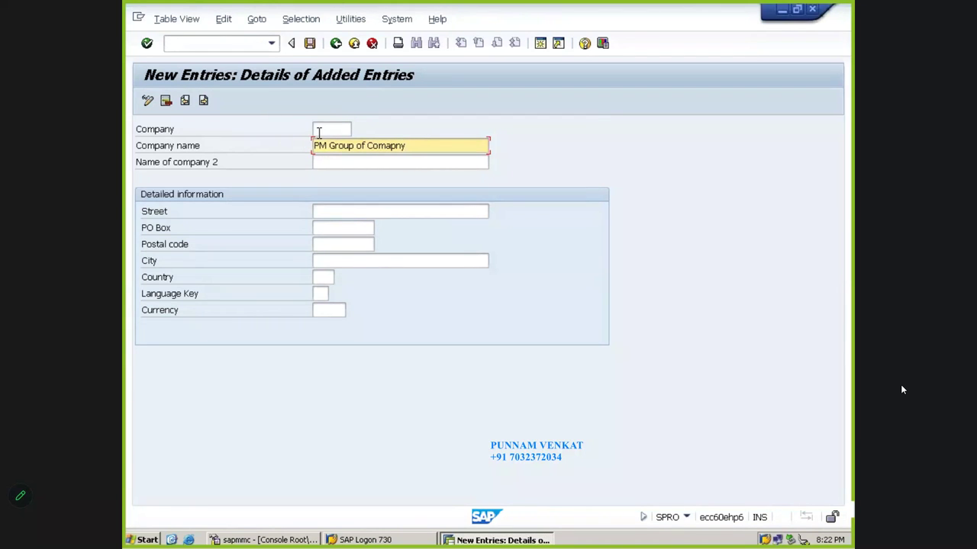
{"action": "left_click", "coordinate": [318, 131]}
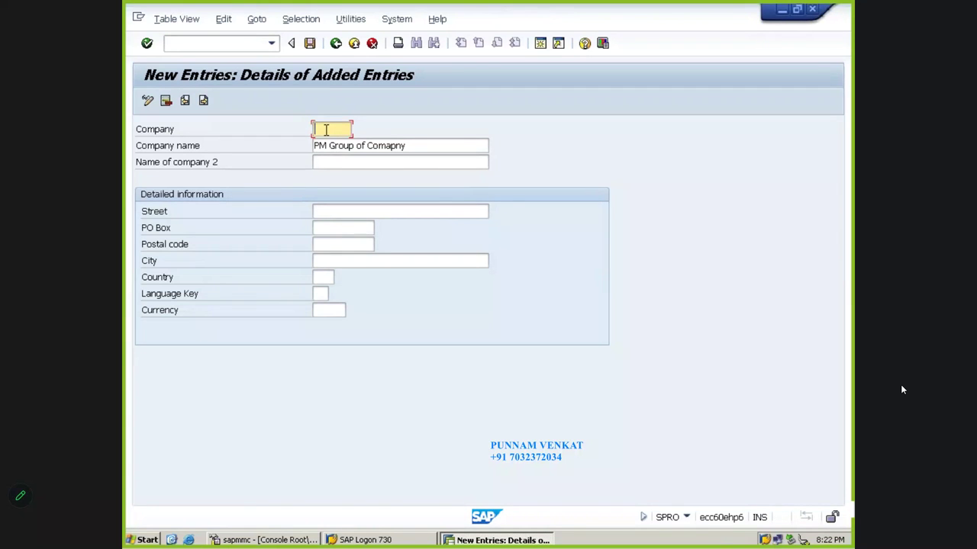
{"action": "type", "text": "PMGOC"}
- Compare the company key with the company name by highlighting each of them in turn
{"action": "double_click", "coordinate": [331, 128]}
{"action": "left_click", "coordinate": [345, 128]}
{"action": "left_click_drag", "start_coordinate": [347, 128], "coordinate": [311, 128]}
{"action": "left_click_drag", "start_coordinate": [419, 146], "coordinate": [313, 141]}
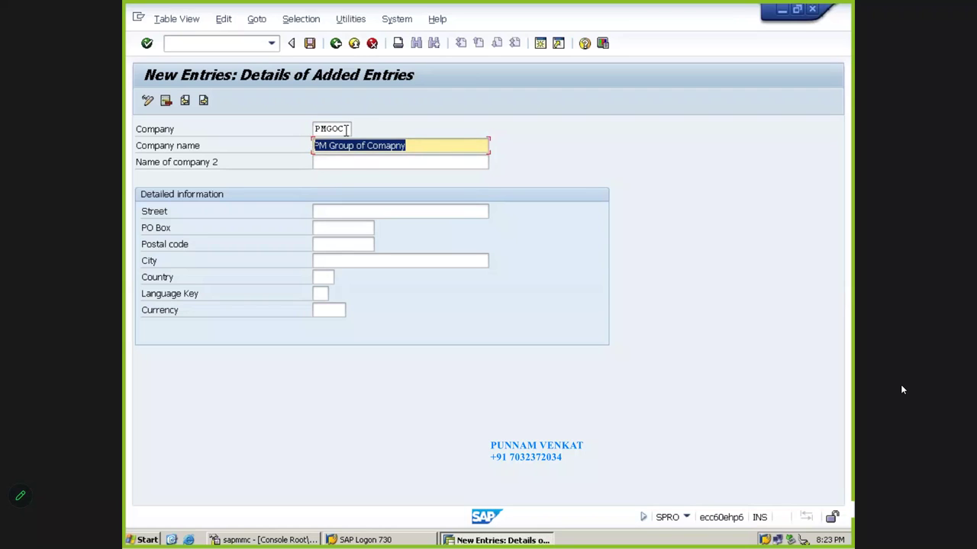
{"action": "left_click_drag", "start_coordinate": [344, 130], "coordinate": [301, 131]}
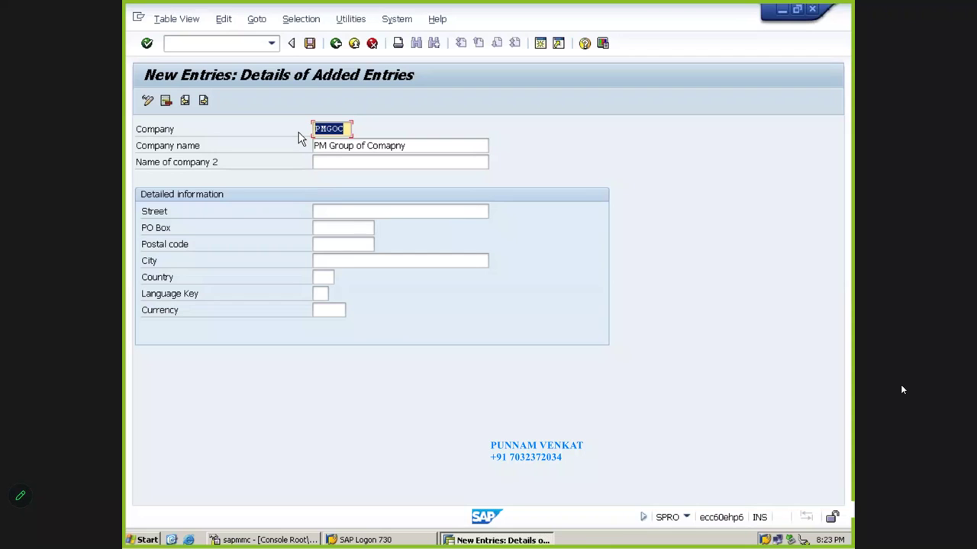
{"action": "left_click_drag", "start_coordinate": [418, 150], "coordinate": [276, 155]}
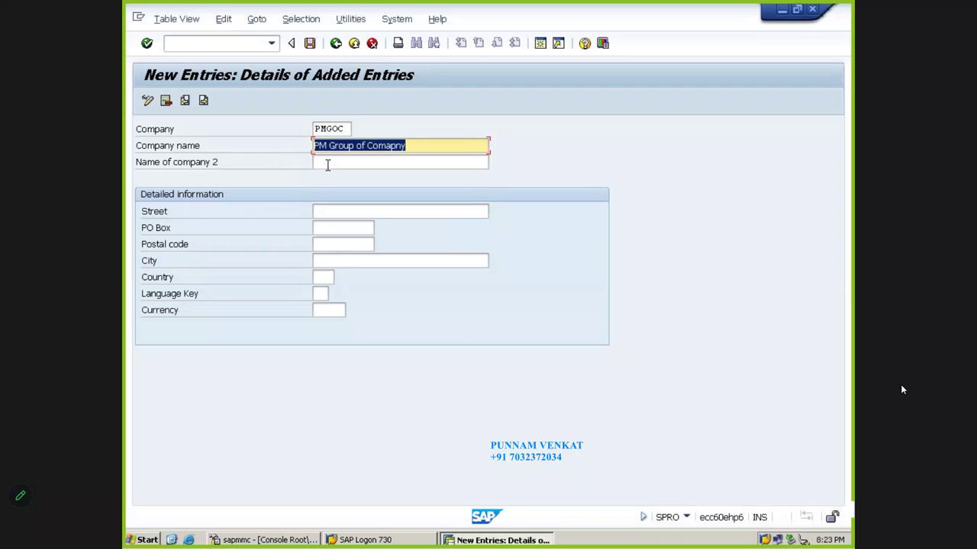
{"action": "left_click", "coordinate": [348, 146]}
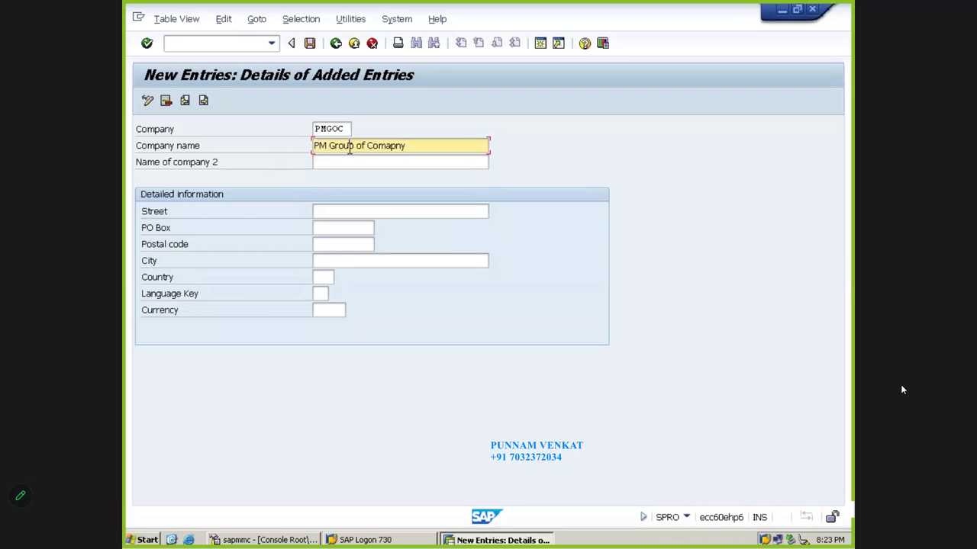
- Enter the company's street and PO box, and copy the PO box number into the postal code
{"action": "left_click", "coordinate": [331, 209]}
{"action": "type", "text": "M"}
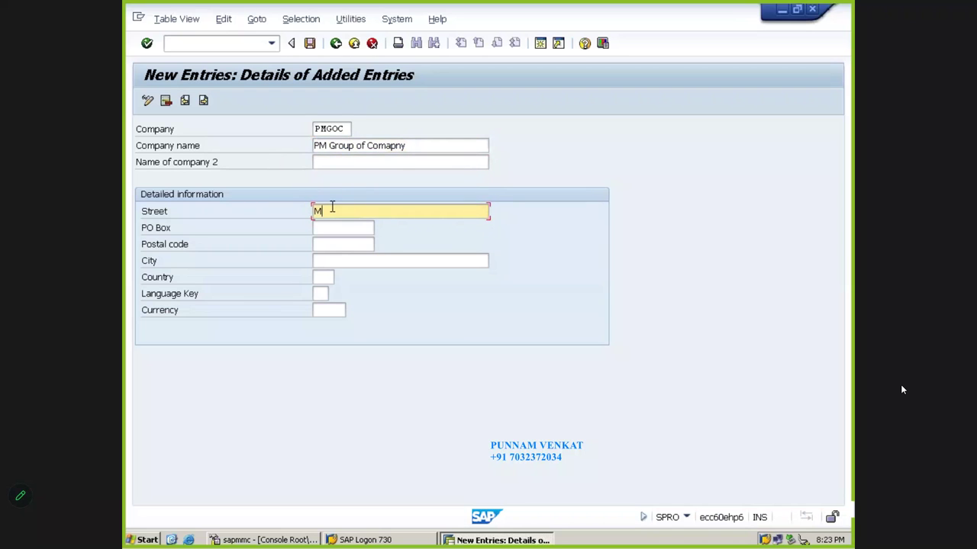
{"action": "type", "text": "adhapur"}
{"action": "key", "text": "Tab"}
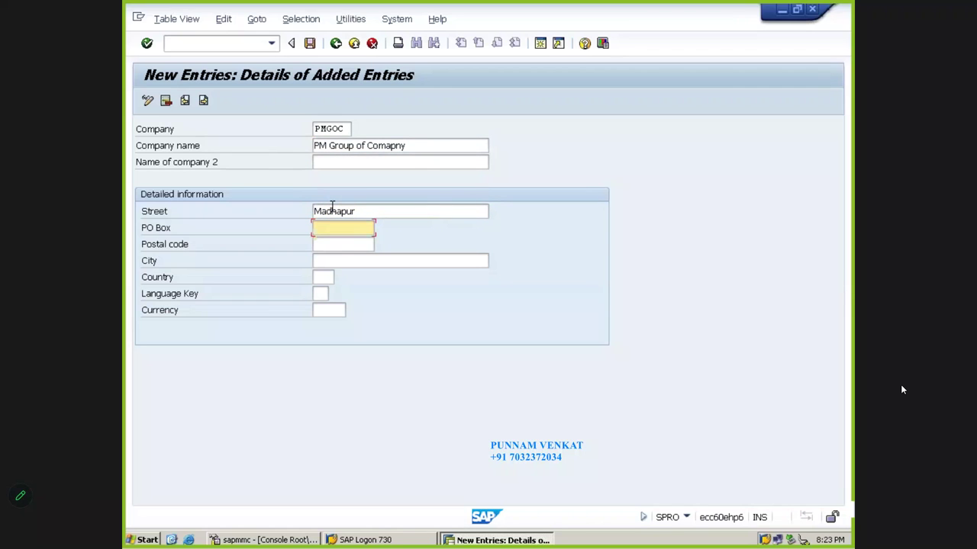
{"action": "type", "text": "500038"}
{"action": "left_click_drag", "start_coordinate": [357, 234], "coordinate": [299, 239]}
{"action": "key", "text": "ctrl+c"}
{"action": "left_click", "coordinate": [329, 244]}
{"action": "key", "text": "ctrl+v"}
{"action": "key", "text": "Tab"}
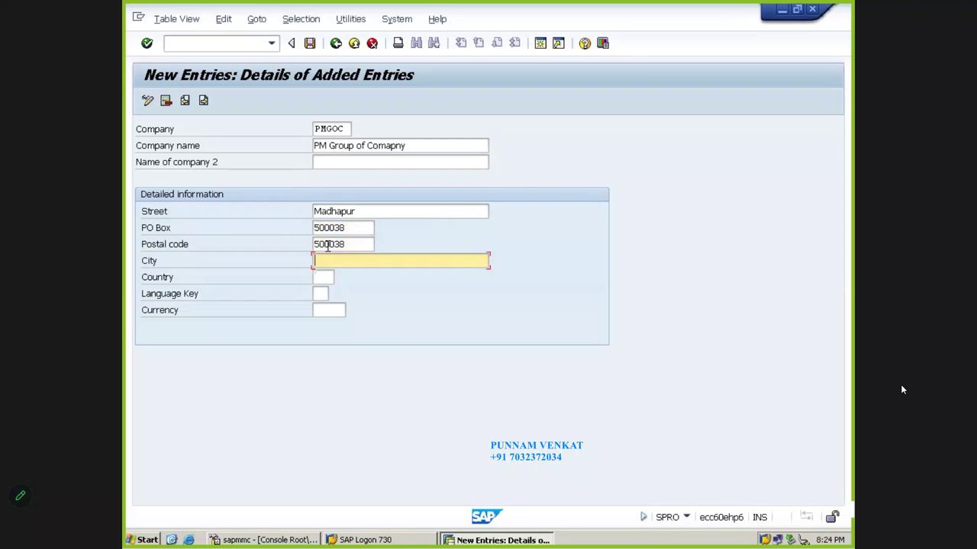
- Enter the company's city and set the country to IN
{"action": "type", "text": "Hyderabad"}
{"action": "key", "text": "Tab"}
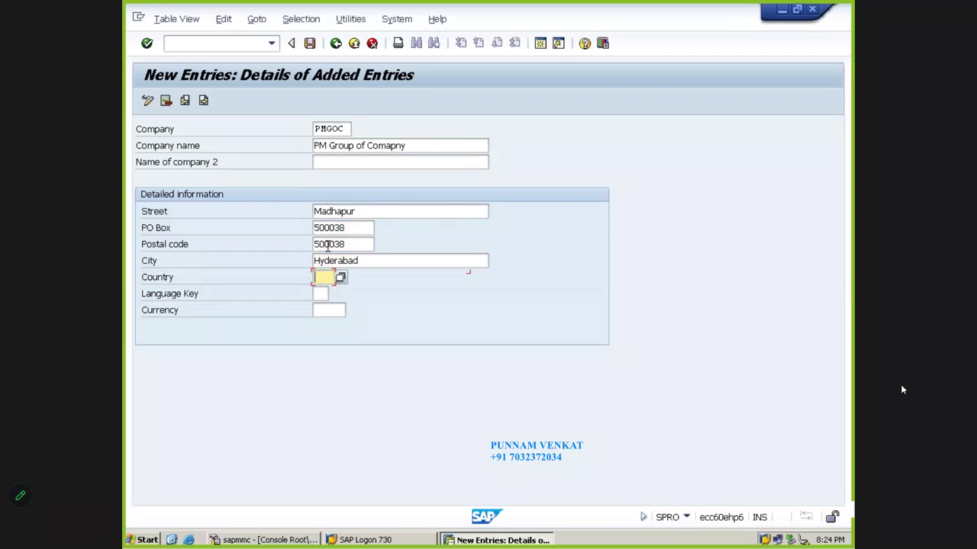
{"action": "type", "text": "IN"}
{"action": "key", "text": "Tab"}
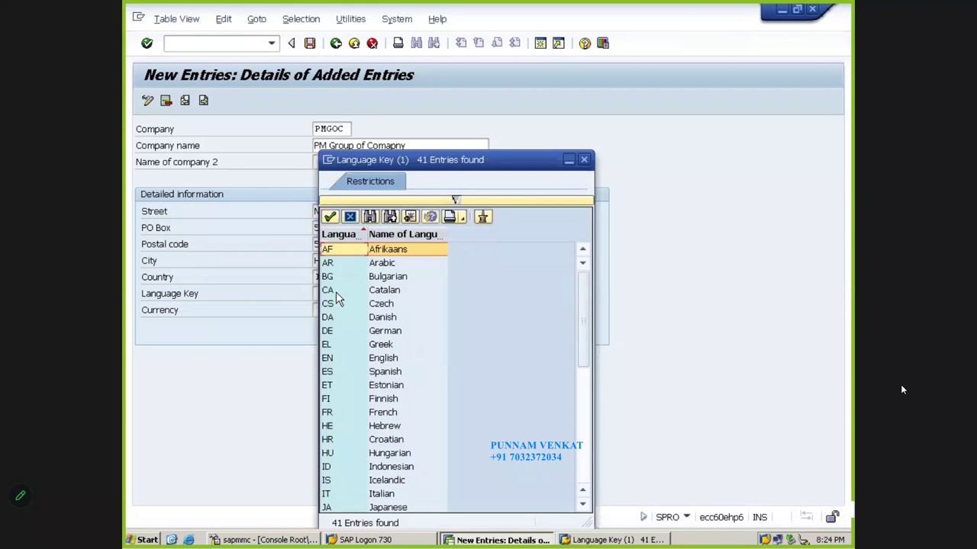
- Look over the available languages and set the company's language key to EN (English)
{"action": "left_click_drag", "start_coordinate": [419, 158], "coordinate": [461, 119]}
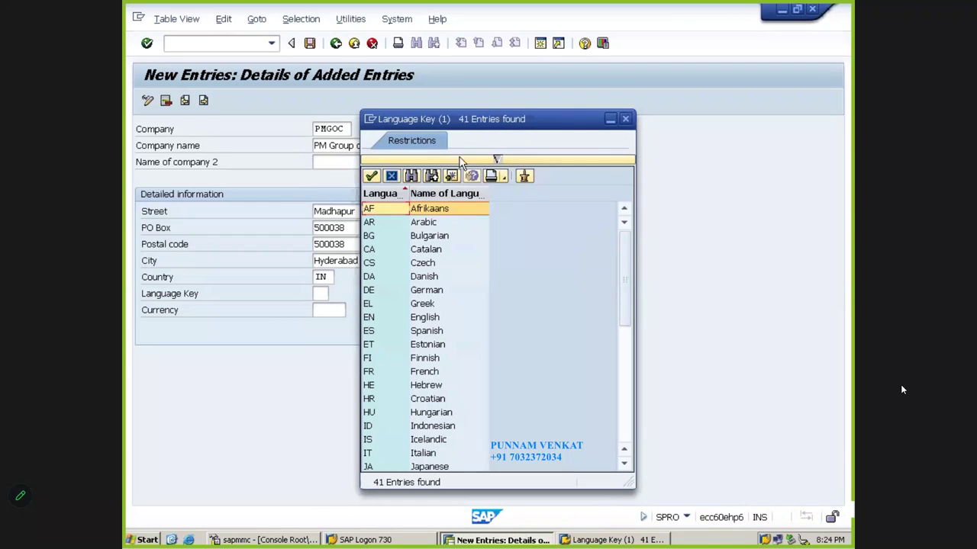
{"action": "left_click", "coordinate": [428, 224]}
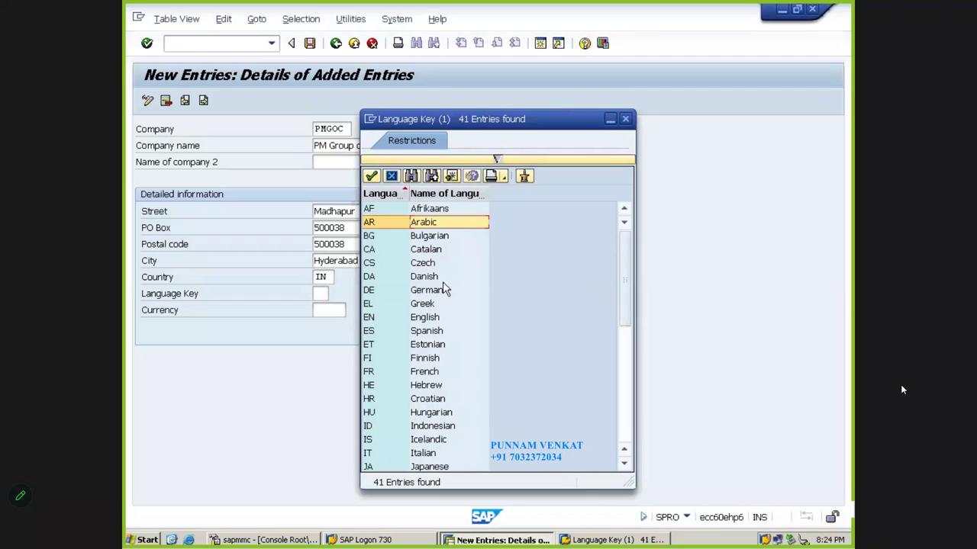
{"action": "left_click", "coordinate": [434, 321]}
{"action": "left_click", "coordinate": [439, 333]}
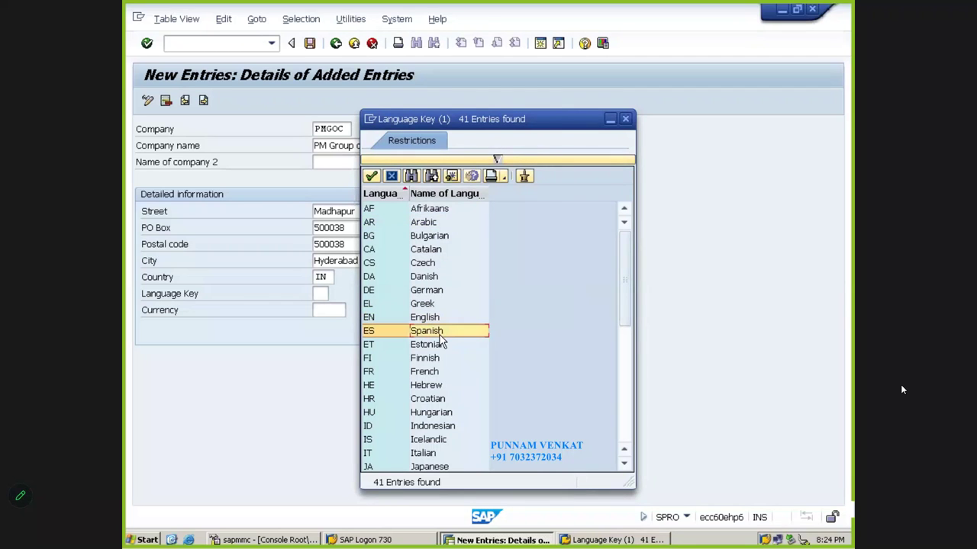
{"action": "left_click", "coordinate": [431, 374]}
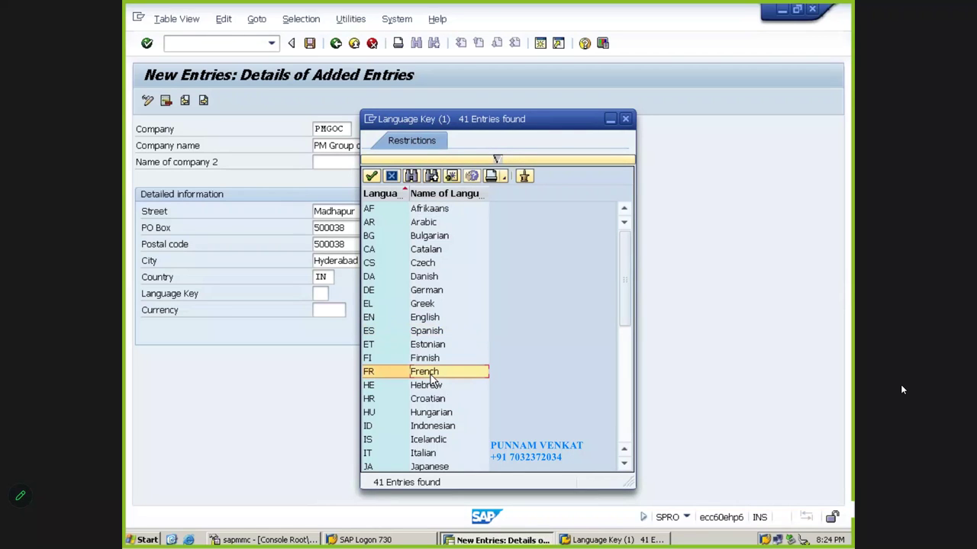
{"action": "left_click", "coordinate": [433, 454]}
{"action": "left_click", "coordinate": [441, 466]}
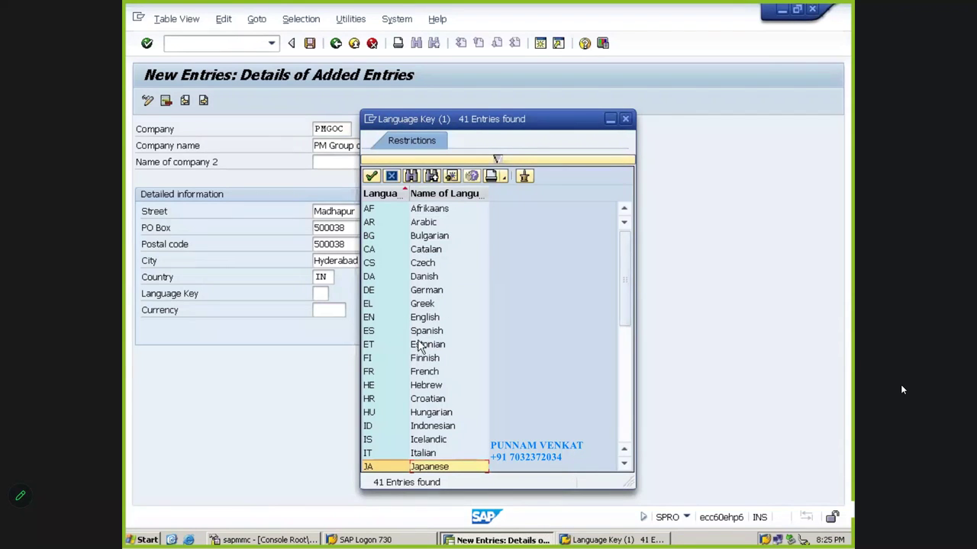
{"action": "left_click", "coordinate": [424, 321]}
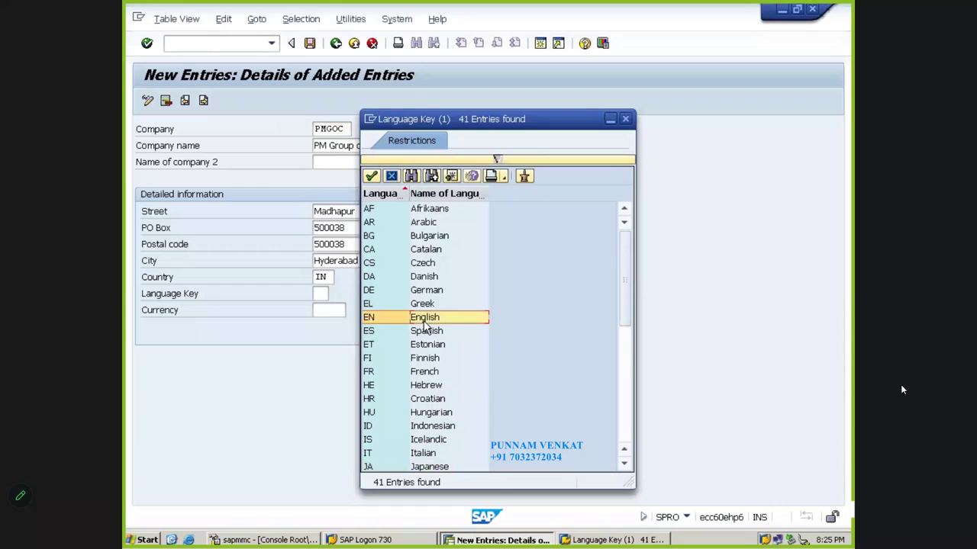
{"action": "left_click", "coordinate": [370, 322]}
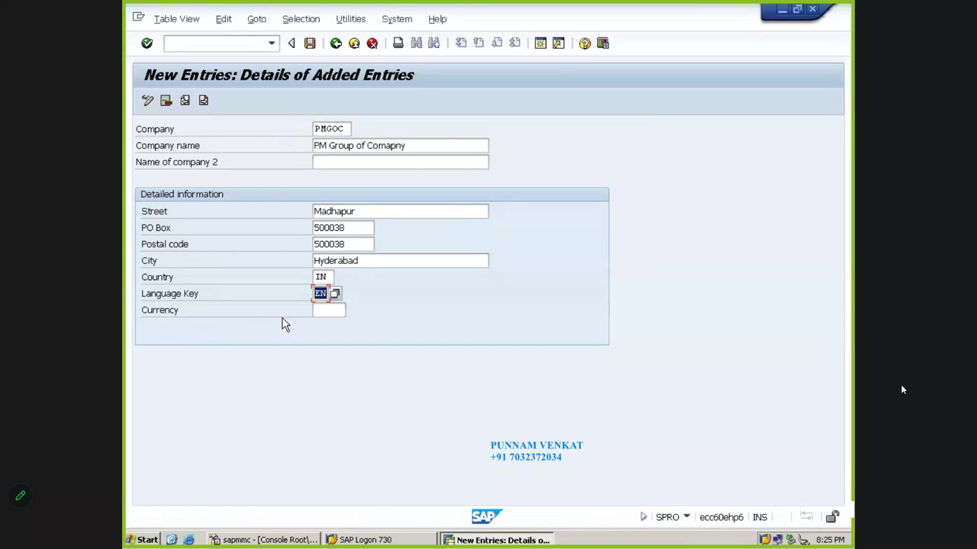
{"action": "left_click", "coordinate": [316, 311]}
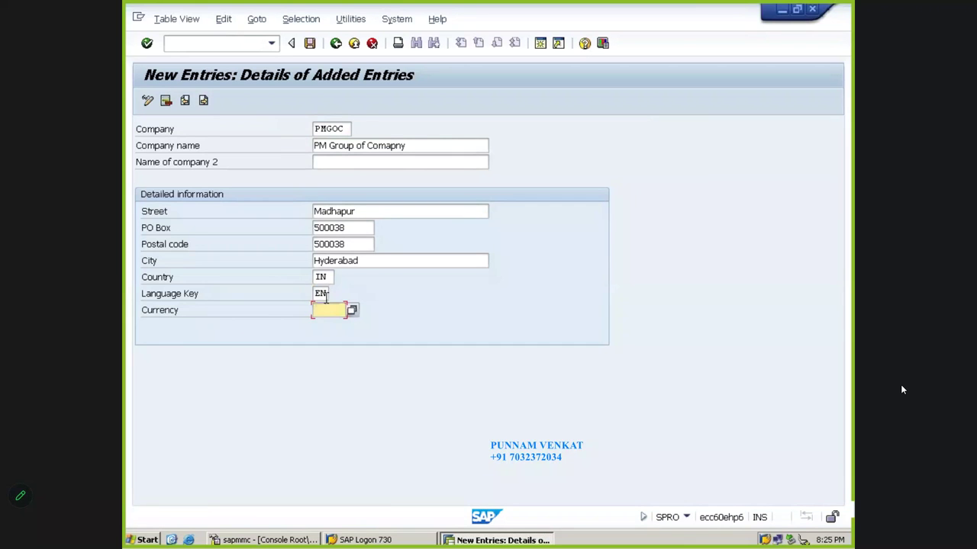
{"action": "left_click", "coordinate": [323, 295]}
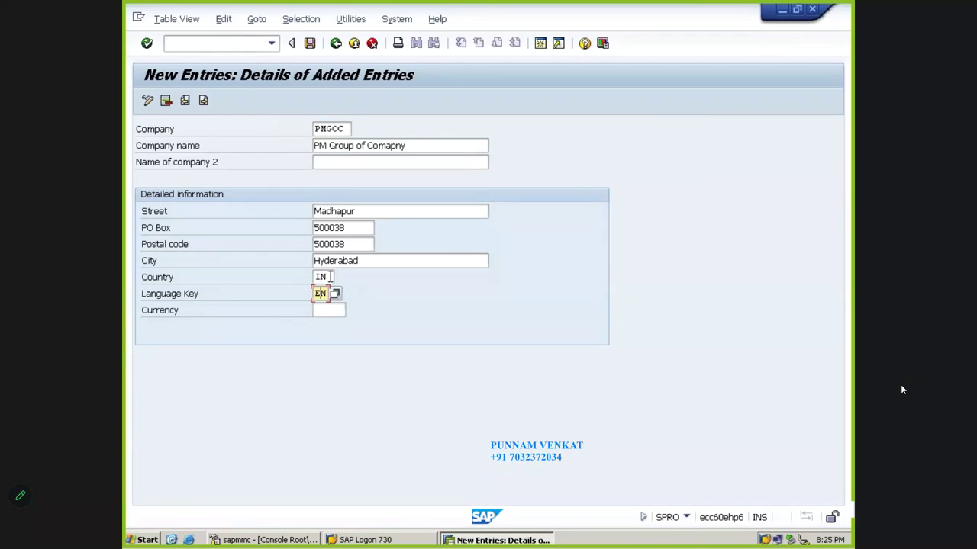
{"action": "left_click", "coordinate": [302, 277]}
{"action": "left_click", "coordinate": [331, 310]}
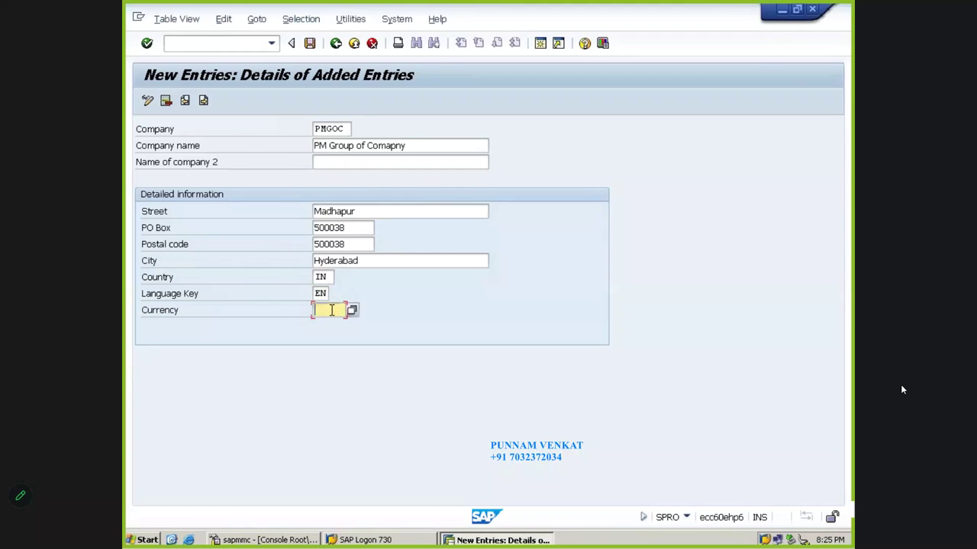
{"action": "type", "text": "INR"}
{"action": "key", "text": "BackSpace"}
{"action": "key", "text": "BackSpace"}
{"action": "key", "text": "BackSpace"}
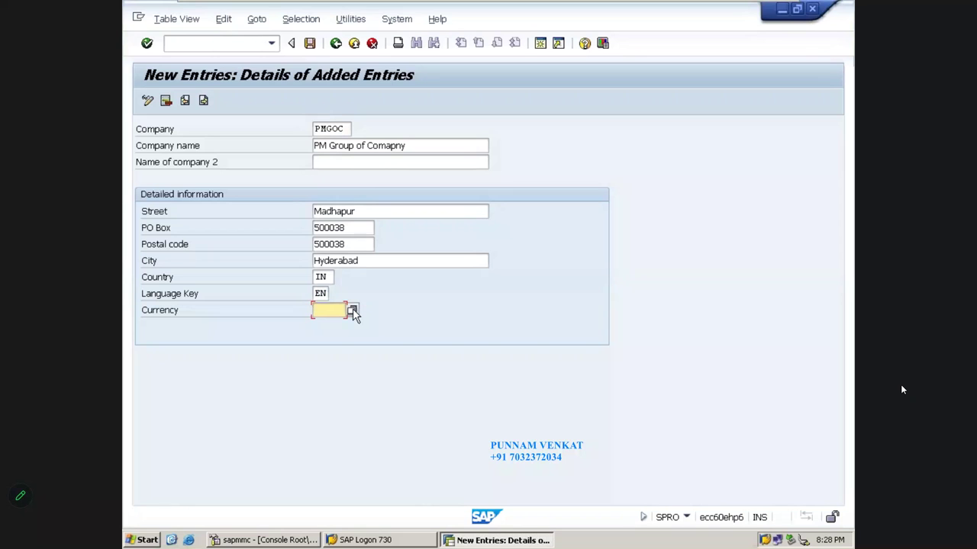
- Open the list of possible local currencies for the company and examine its codes and names, returning to the first entry
{"action": "left_click", "coordinate": [352, 312]}
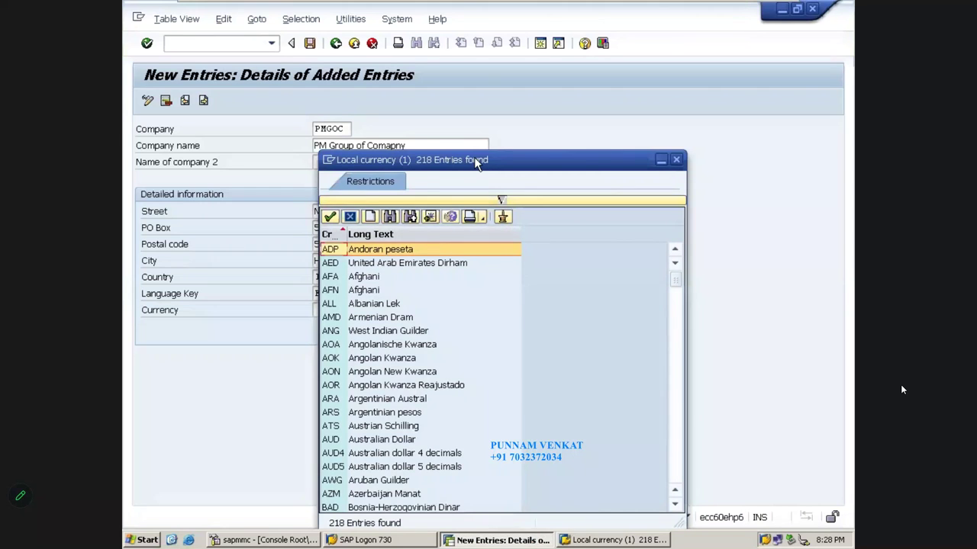
{"action": "left_click_drag", "start_coordinate": [476, 162], "coordinate": [521, 93]}
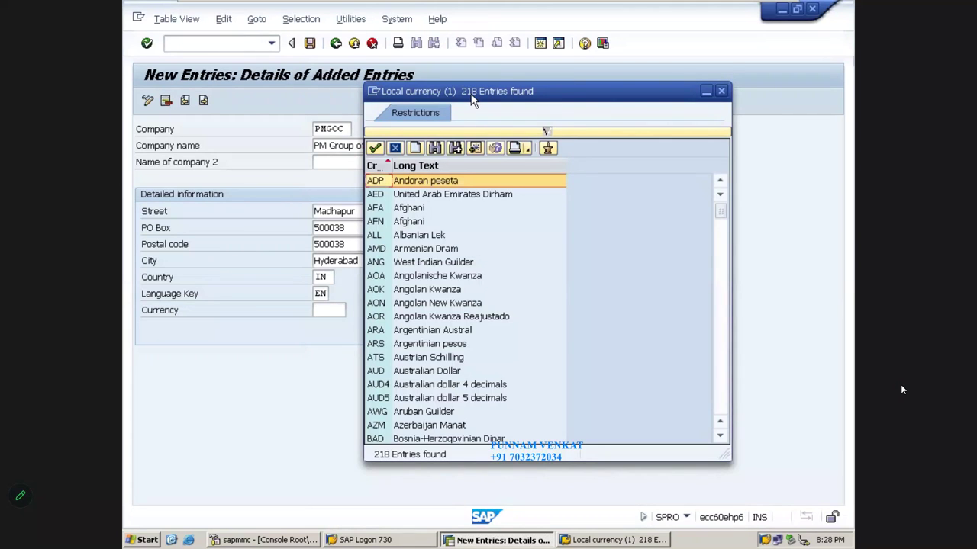
{"action": "scroll", "coordinate": [402, 284], "scroll_direction": "down", "scroll_amount": 3}
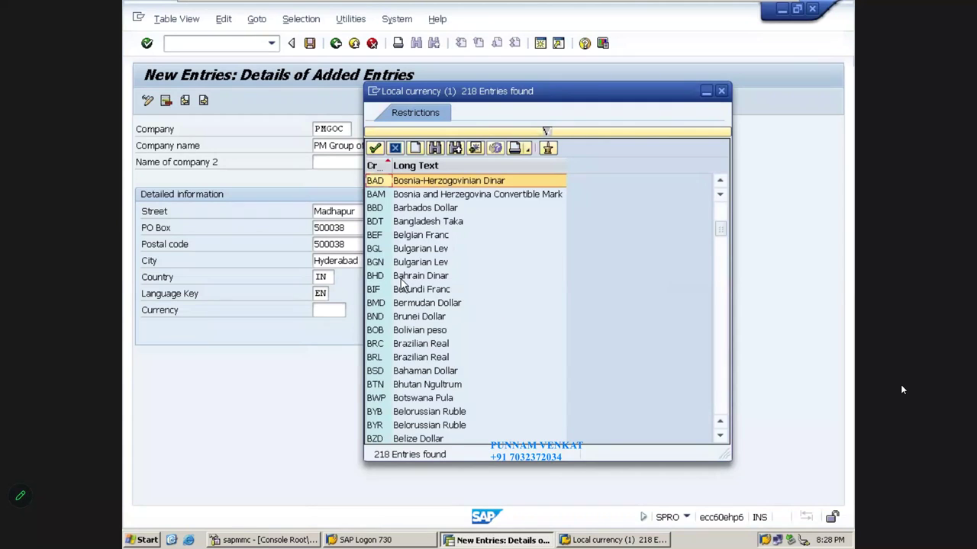
{"action": "scroll", "coordinate": [403, 283], "scroll_direction": "down", "scroll_amount": 3}
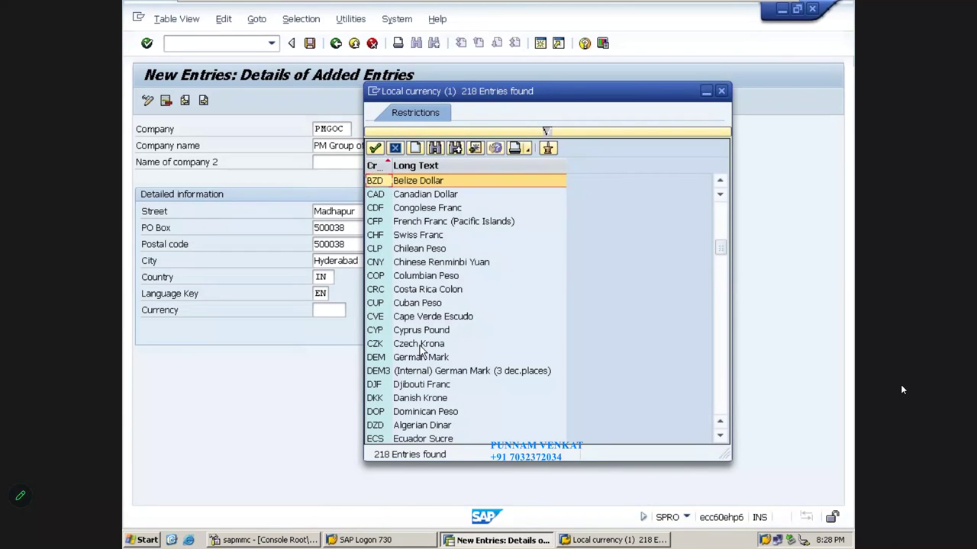
{"action": "scroll", "coordinate": [420, 350], "scroll_direction": "down", "scroll_amount": 3}
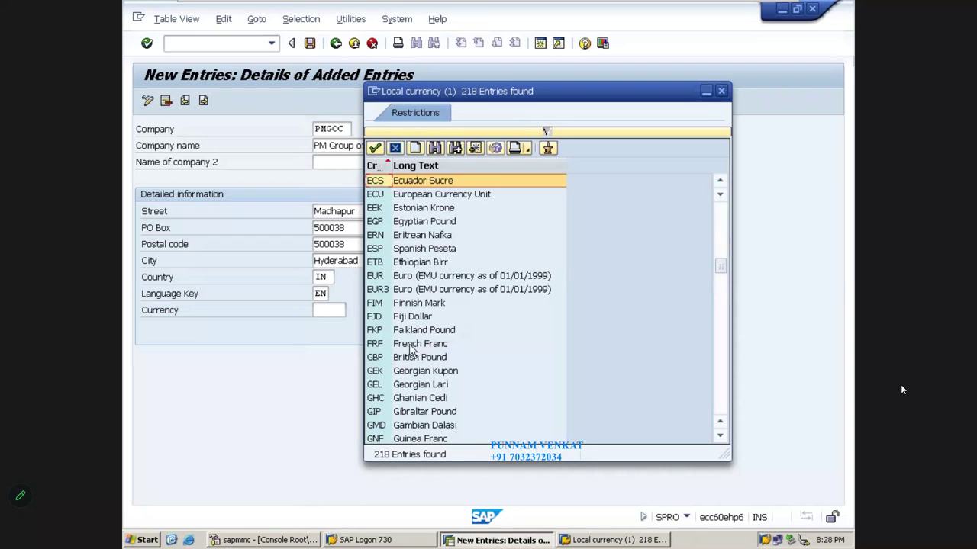
{"action": "left_click", "coordinate": [416, 320]}
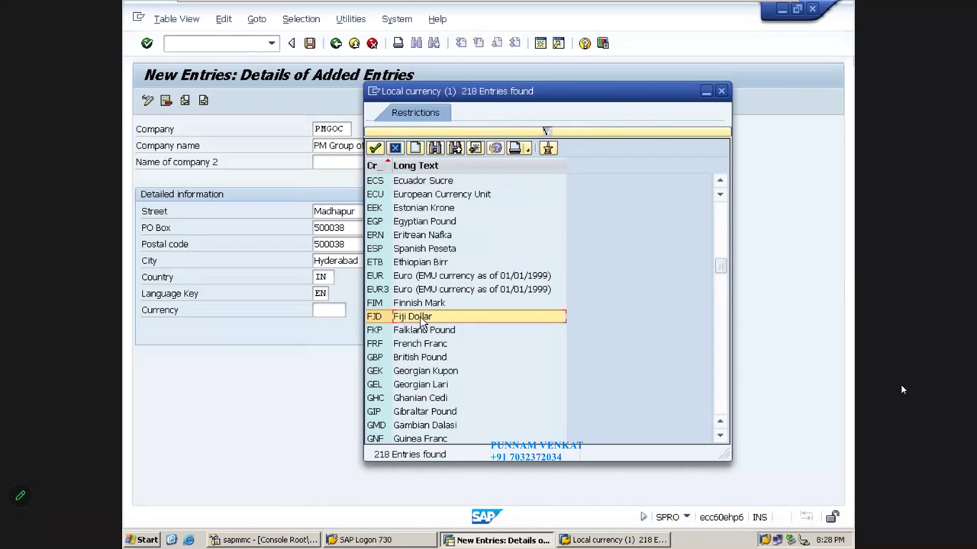
{"action": "left_click", "coordinate": [416, 358]}
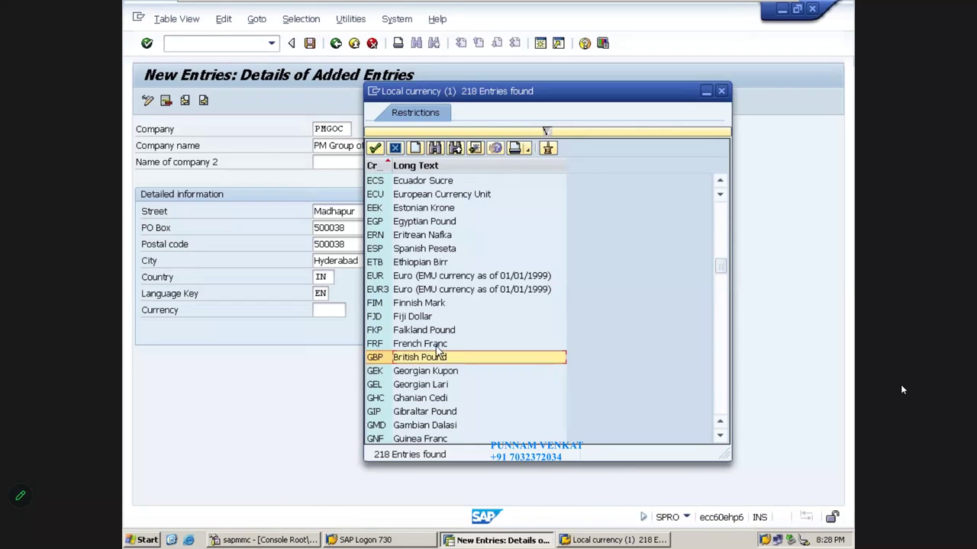
{"action": "left_click", "coordinate": [421, 304]}
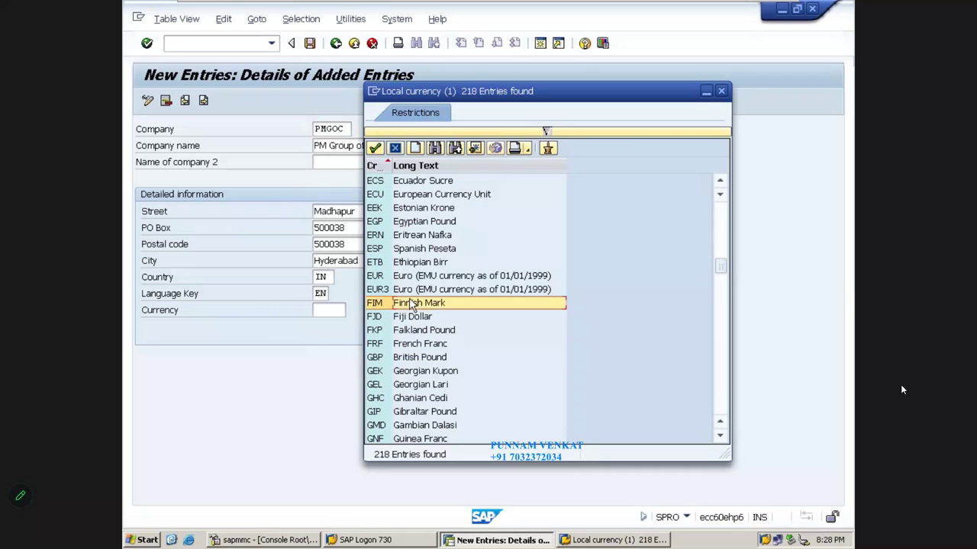
{"action": "left_click", "coordinate": [416, 262]}
{"action": "left_click", "coordinate": [413, 253]}
{"action": "scroll", "coordinate": [416, 258], "scroll_direction": "down", "scroll_amount": 6}
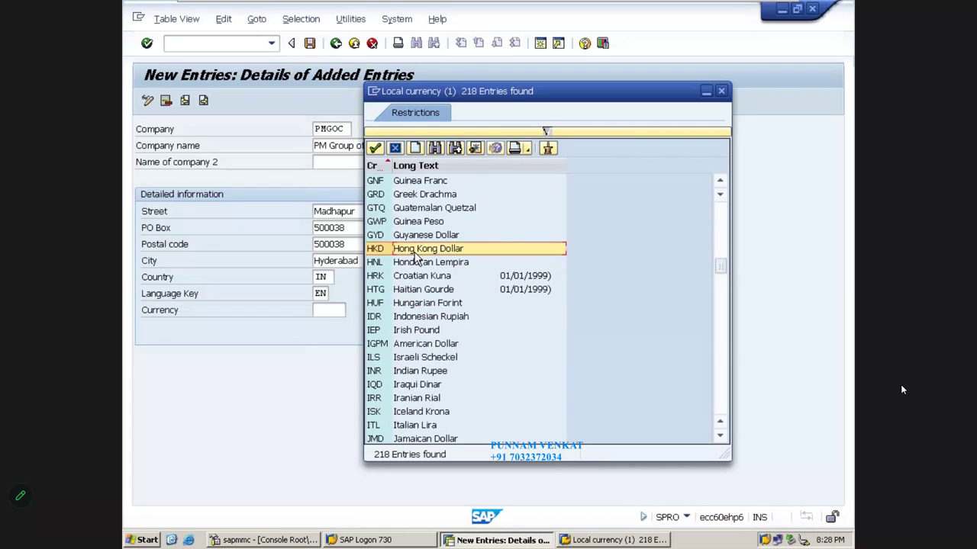
{"action": "left_click", "coordinate": [413, 429]}
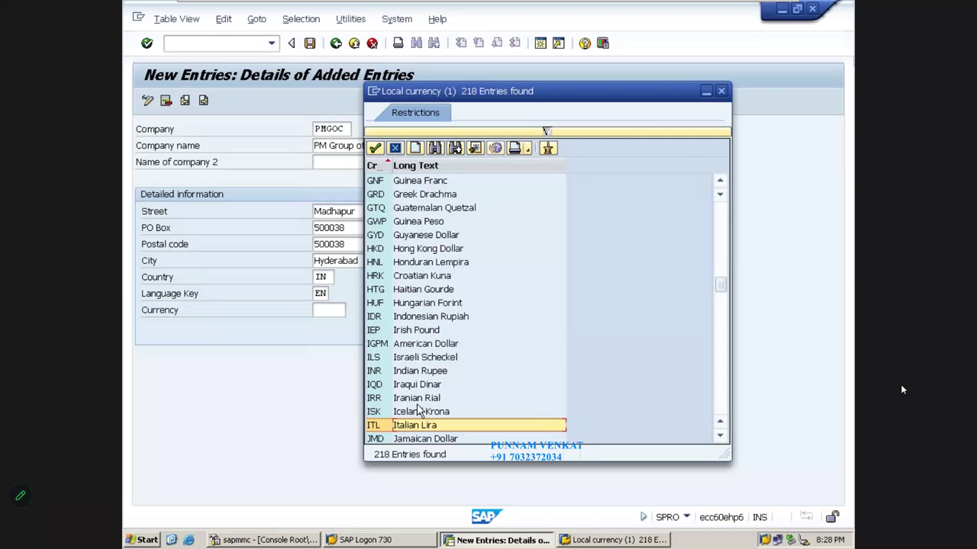
{"action": "scroll", "coordinate": [418, 412], "scroll_direction": "down", "scroll_amount": 6}
{"action": "scroll", "coordinate": [524, 284], "scroll_direction": "up", "scroll_amount": 20}
{"action": "left_click", "coordinate": [496, 180]}
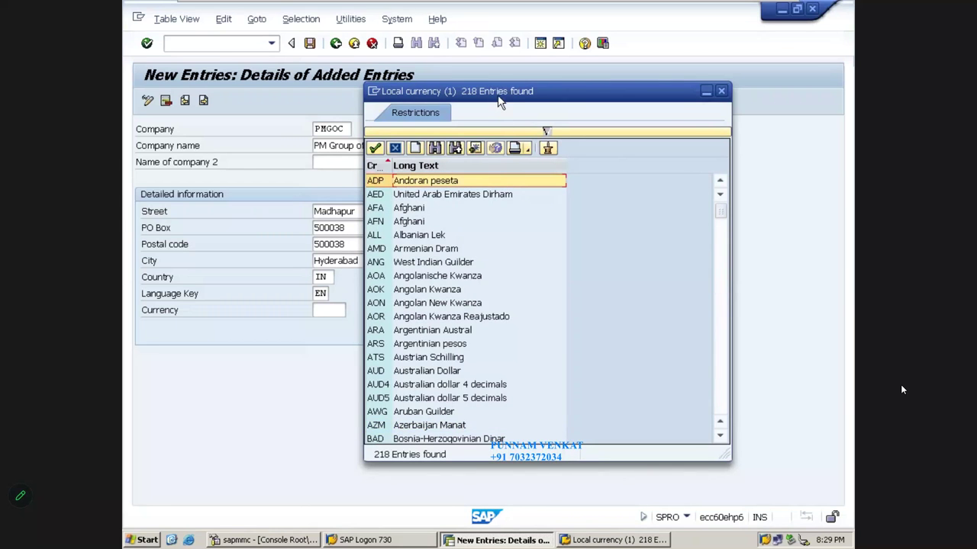
- Find Indian Rupee among the local currencies and set the company's currency to INR
{"action": "left_click_drag", "start_coordinate": [553, 88], "coordinate": [608, 85]}
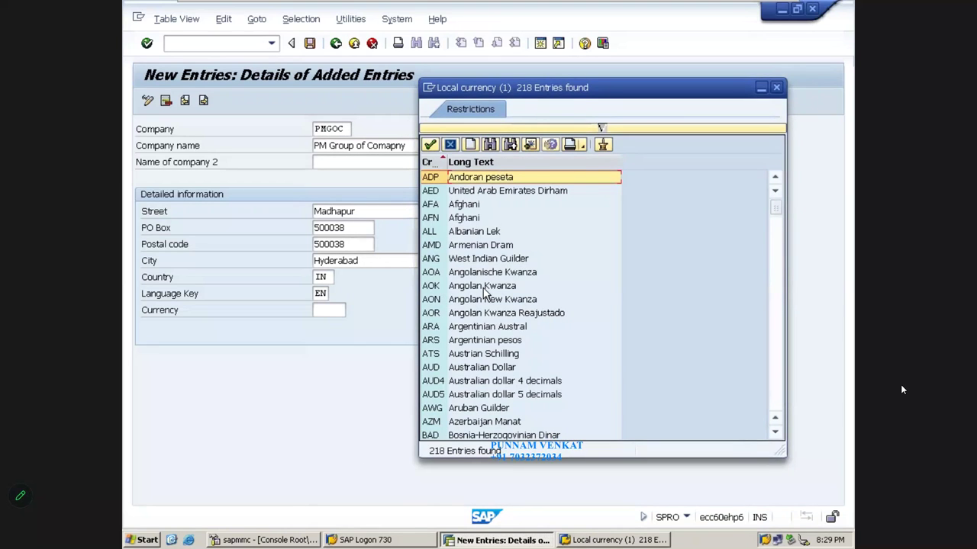
{"action": "scroll", "coordinate": [483, 292], "scroll_direction": "down", "scroll_amount": 19}
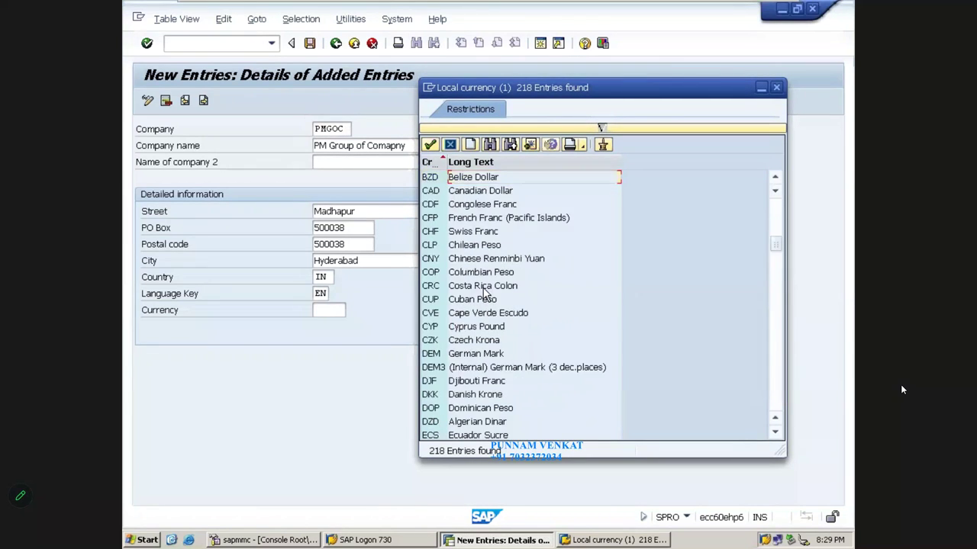
{"action": "scroll", "coordinate": [483, 292], "scroll_direction": "down", "scroll_amount": 6}
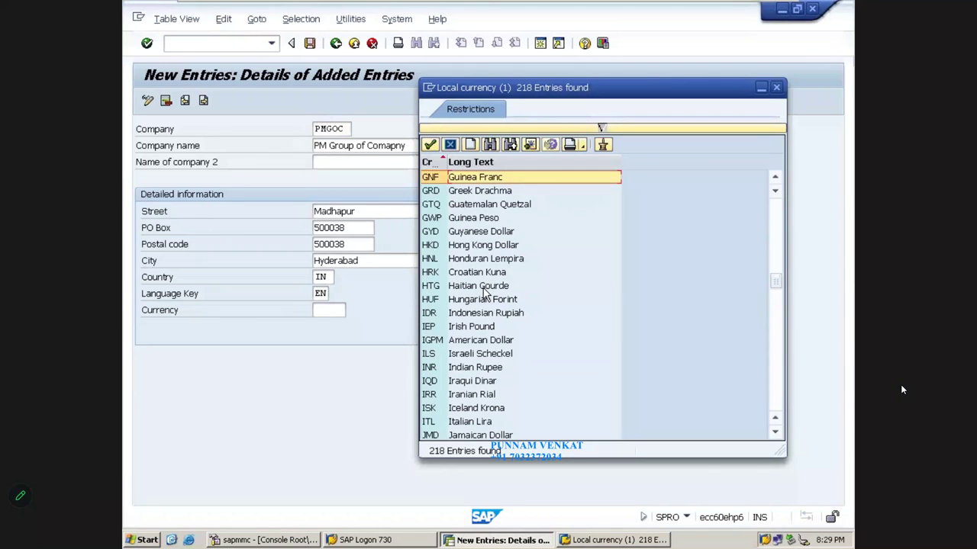
{"action": "scroll", "coordinate": [483, 292], "scroll_direction": "down", "scroll_amount": 20}
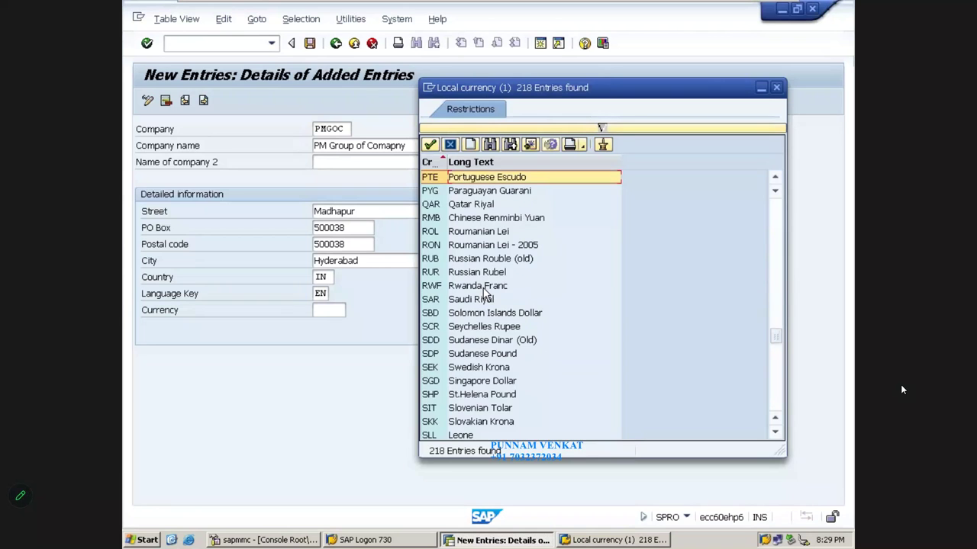
{"action": "scroll", "coordinate": [483, 292], "scroll_direction": "up", "scroll_amount": 6}
{"action": "scroll", "coordinate": [483, 292], "scroll_direction": "down", "scroll_amount": 20}
{"action": "scroll", "coordinate": [482, 292], "scroll_direction": "down", "scroll_amount": 3}
{"action": "scroll", "coordinate": [482, 292], "scroll_direction": "up", "scroll_amount": 20}
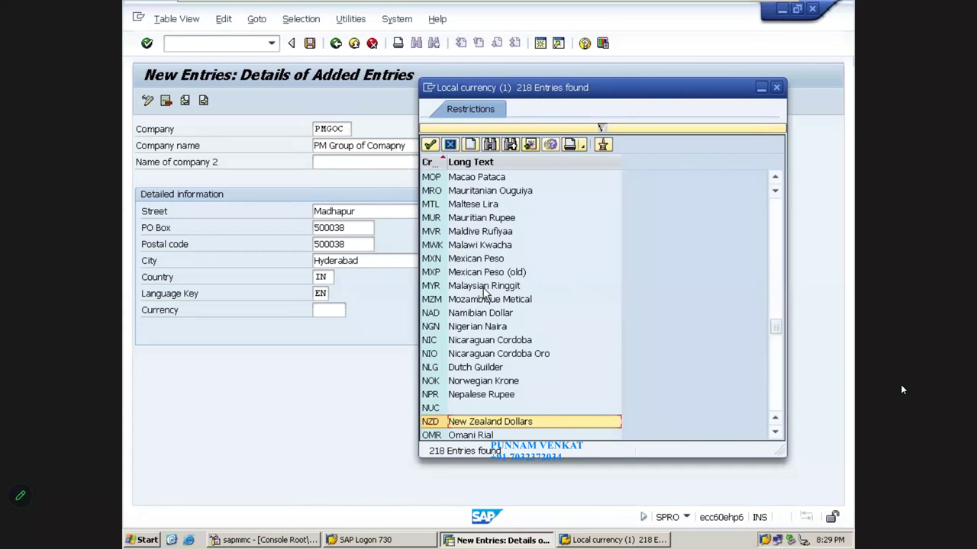
{"action": "scroll", "coordinate": [483, 292], "scroll_direction": "up", "scroll_amount": 6}
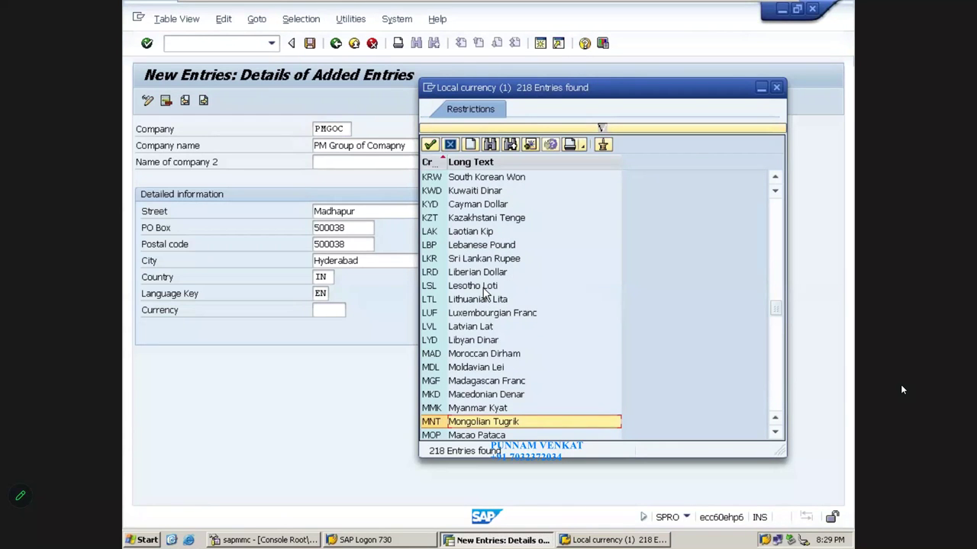
{"action": "scroll", "coordinate": [483, 292], "scroll_direction": "up", "scroll_amount": 6}
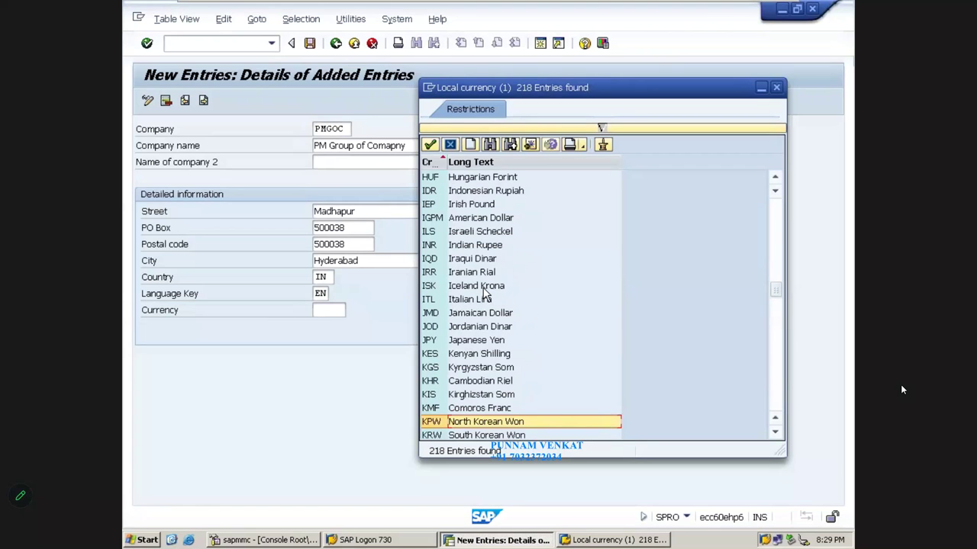
{"action": "left_click", "coordinate": [464, 249]}
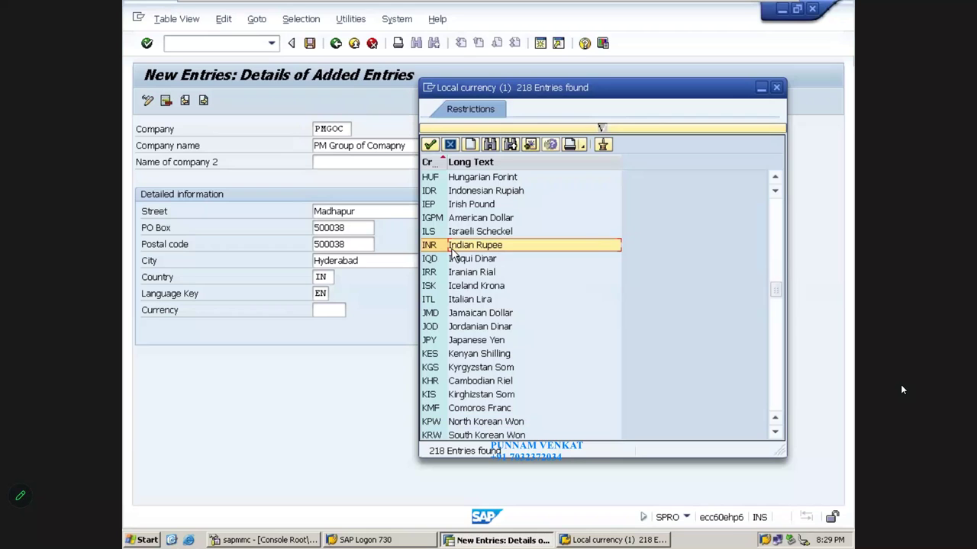
{"action": "left_click", "coordinate": [468, 221]}
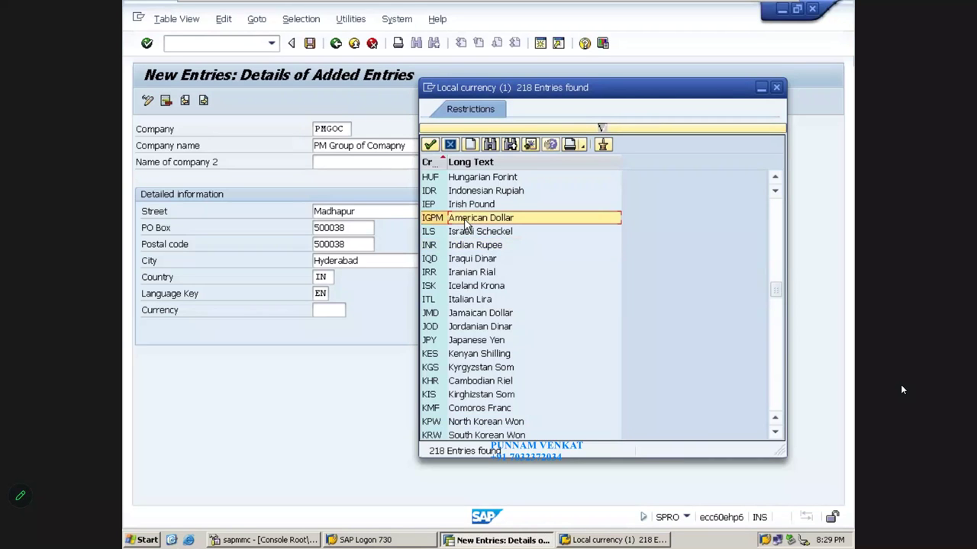
{"action": "left_click", "coordinate": [458, 234]}
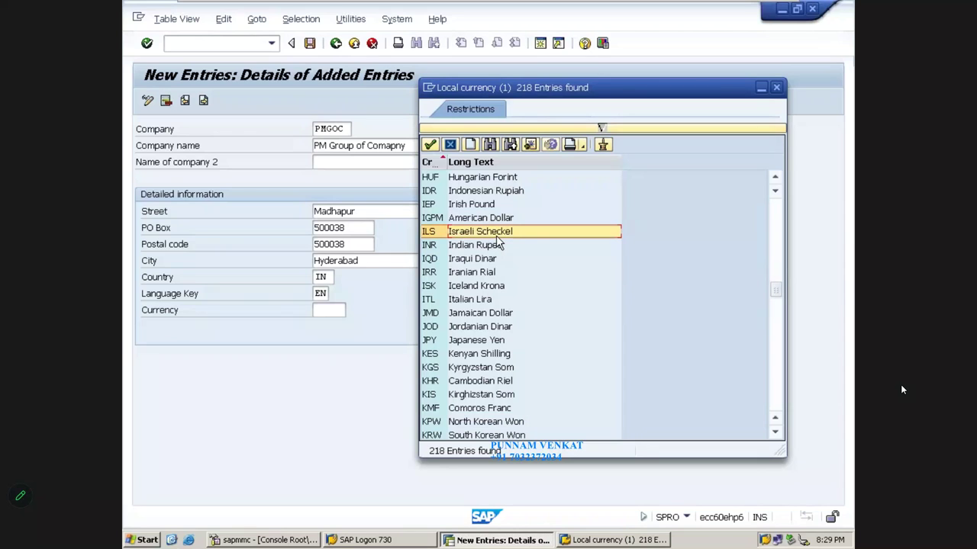
{"action": "left_click", "coordinate": [469, 247]}
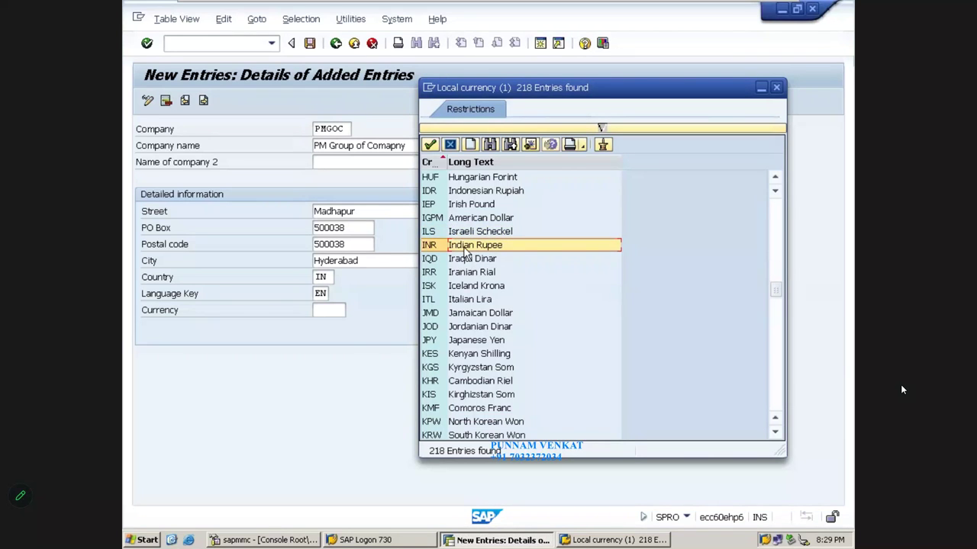
{"action": "double_click", "coordinate": [466, 249]}
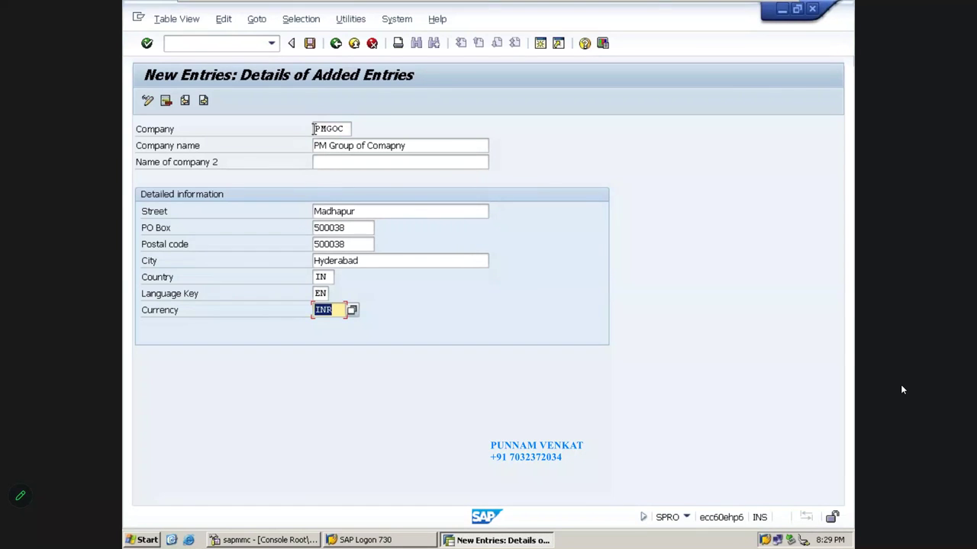
- Review the new company's code, name, street, postal code, city, country, language key and currency
{"action": "left_click_drag", "start_coordinate": [313, 129], "coordinate": [349, 129]}
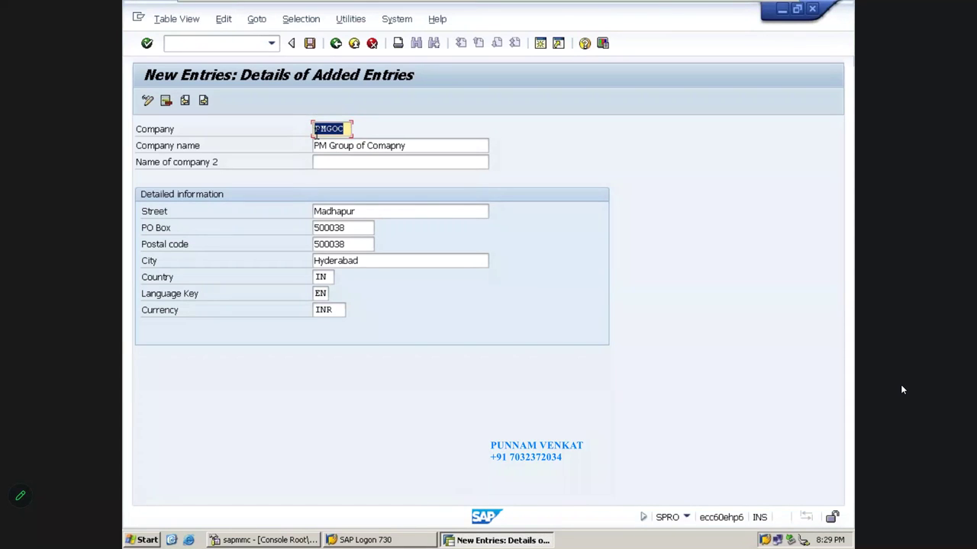
{"action": "left_click_drag", "start_coordinate": [416, 145], "coordinate": [286, 150]}
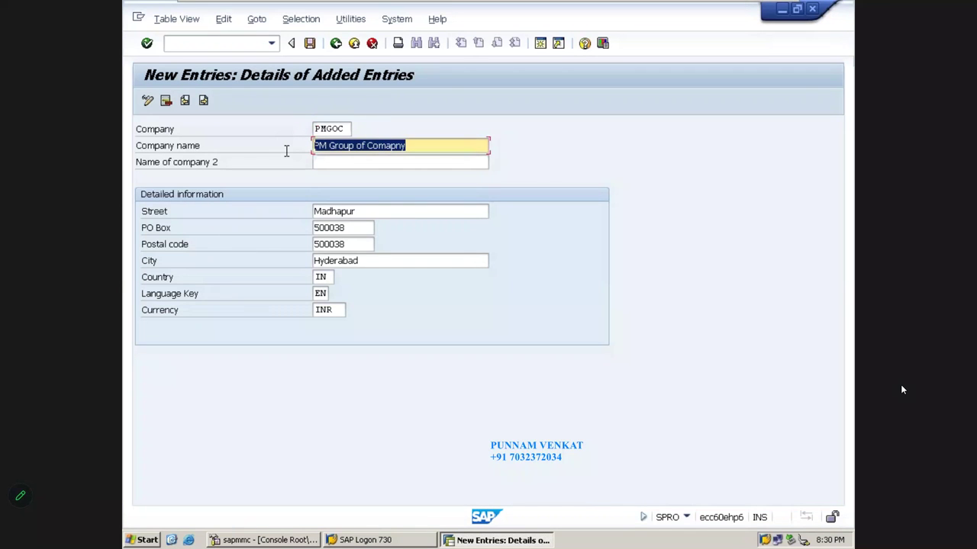
{"action": "left_click_drag", "start_coordinate": [364, 211], "coordinate": [296, 232]}
{"action": "left_click_drag", "start_coordinate": [353, 243], "coordinate": [287, 247]}
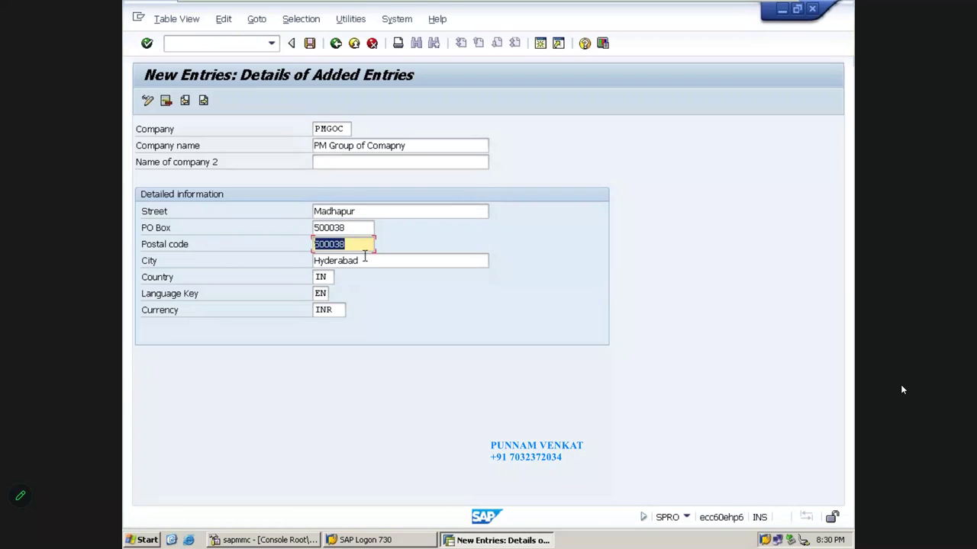
{"action": "left_click", "coordinate": [366, 259]}
{"action": "left_click_drag", "start_coordinate": [365, 259], "coordinate": [292, 260]}
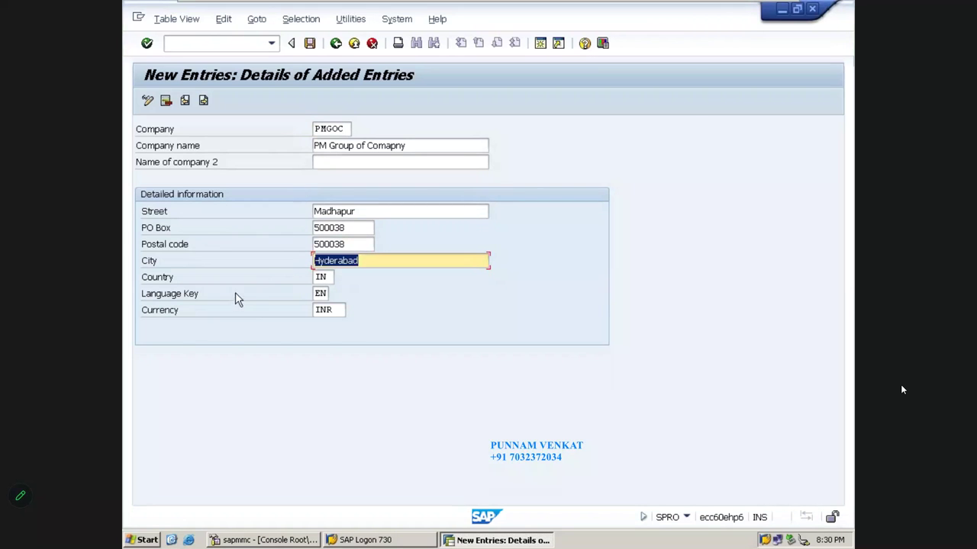
{"action": "left_click", "coordinate": [323, 278]}
{"action": "left_click", "coordinate": [325, 294]}
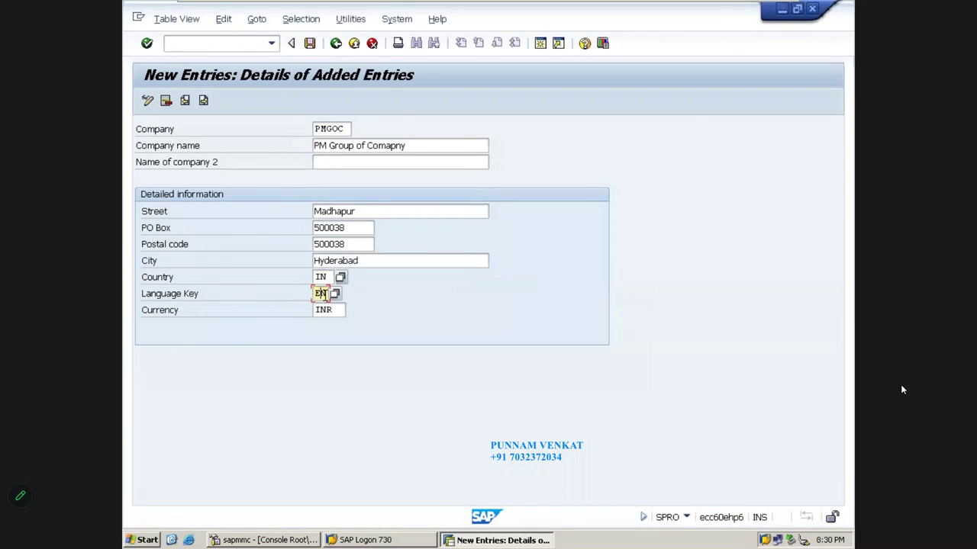
{"action": "left_click", "coordinate": [338, 311]}
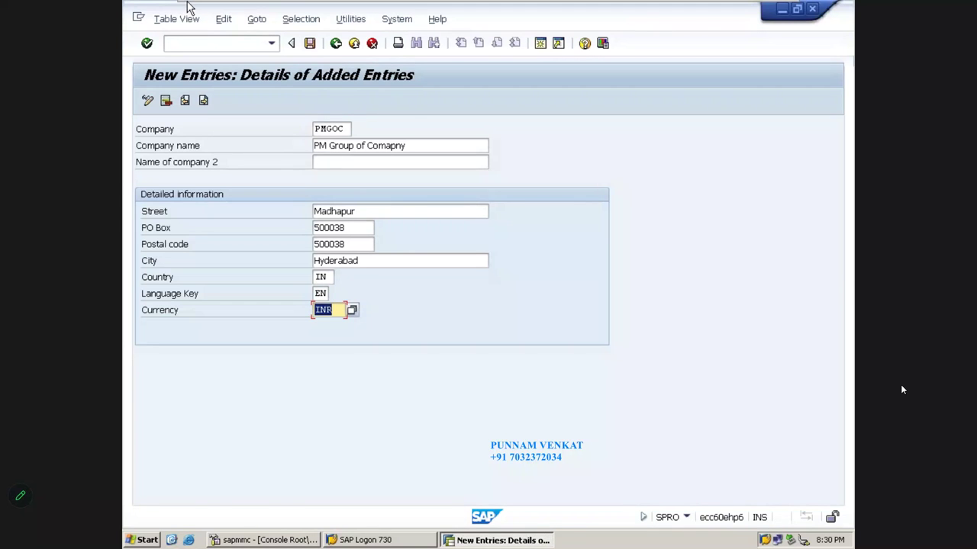
- Save the company entry and choose customizing request EH6K900110, PM Goups IMP Project, from the own requests
{"action": "mouse_move", "coordinate": [182, 8]}
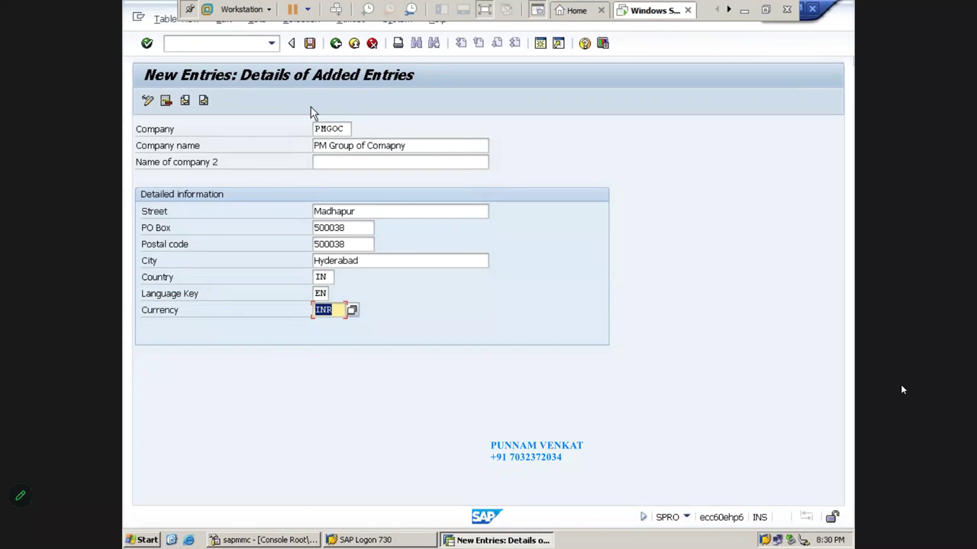
{"action": "left_click", "coordinate": [313, 50]}
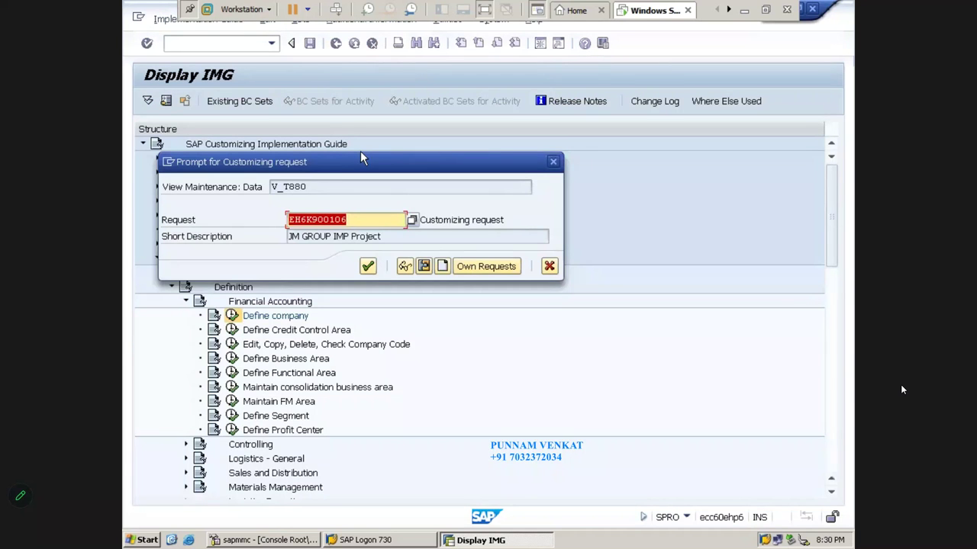
{"action": "left_click_drag", "start_coordinate": [393, 163], "coordinate": [586, 149]}
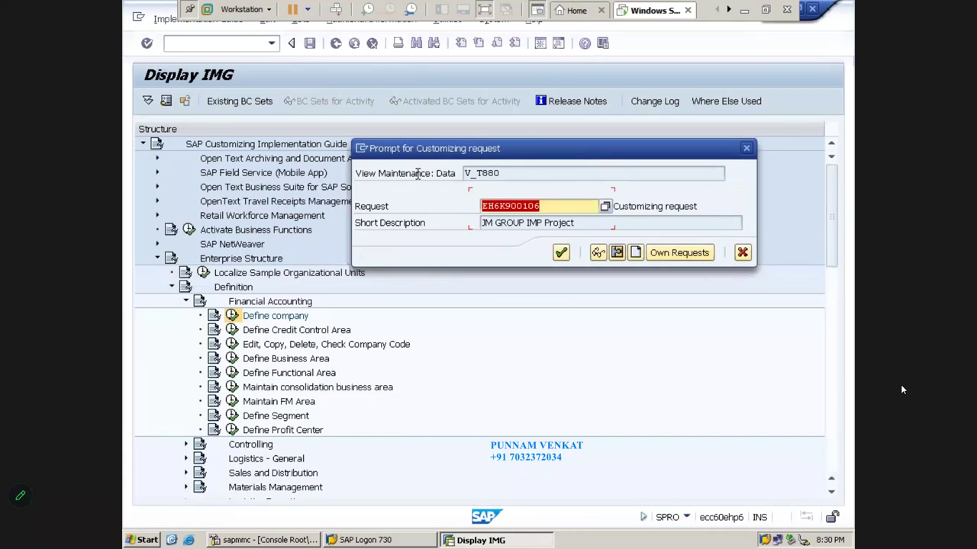
{"action": "left_click", "coordinate": [485, 222]}
{"action": "left_click_drag", "start_coordinate": [485, 222], "coordinate": [590, 219]}
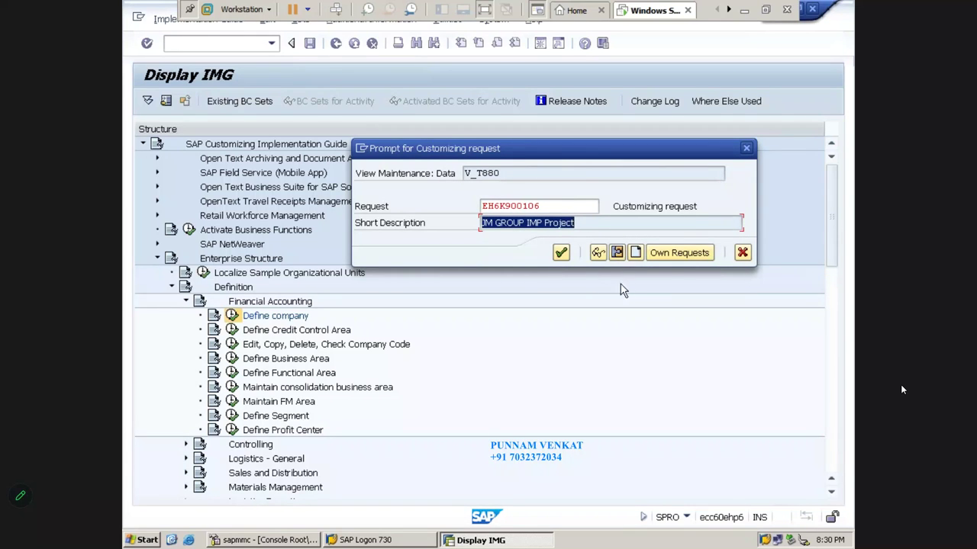
{"action": "left_click", "coordinate": [661, 257]}
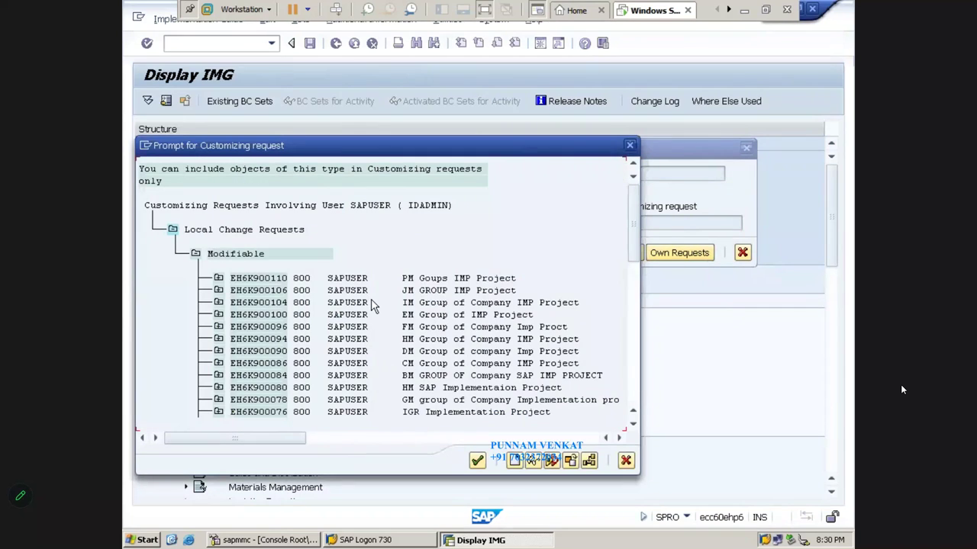
{"action": "left_click", "coordinate": [409, 278]}
{"action": "double_click", "coordinate": [409, 280]}
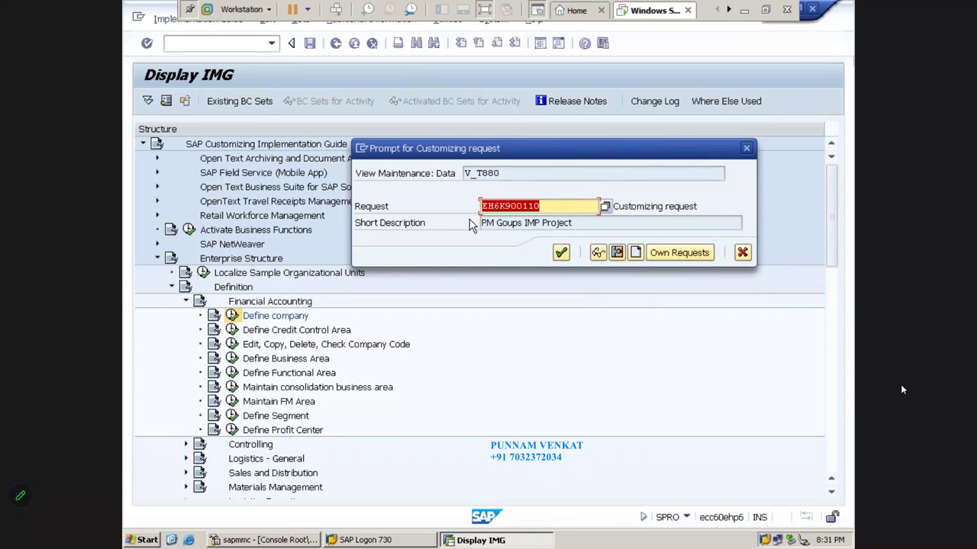
- Look at the form for creating a request, cancel it, and confirm saving under the PM Goups IMP Project request
{"action": "left_click", "coordinate": [634, 255]}
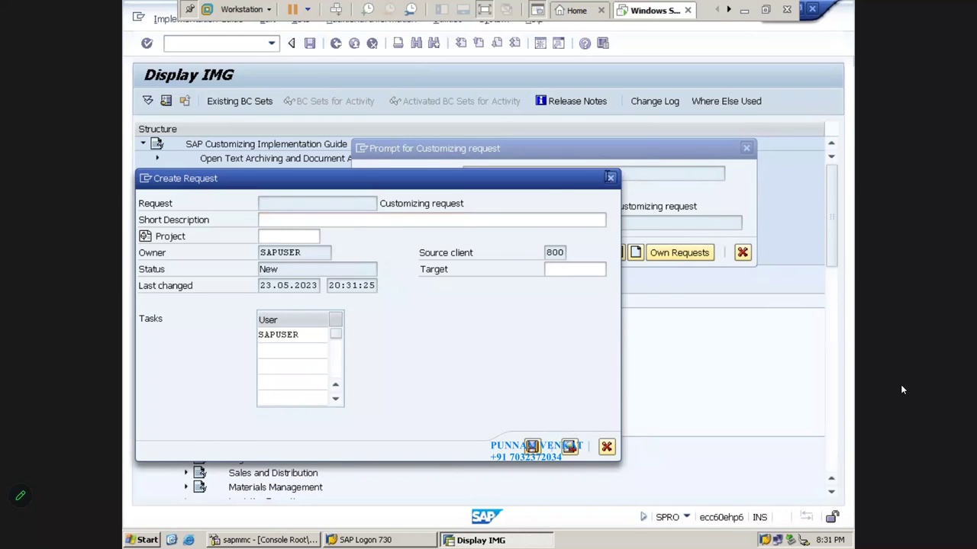
{"action": "left_click", "coordinate": [610, 177]}
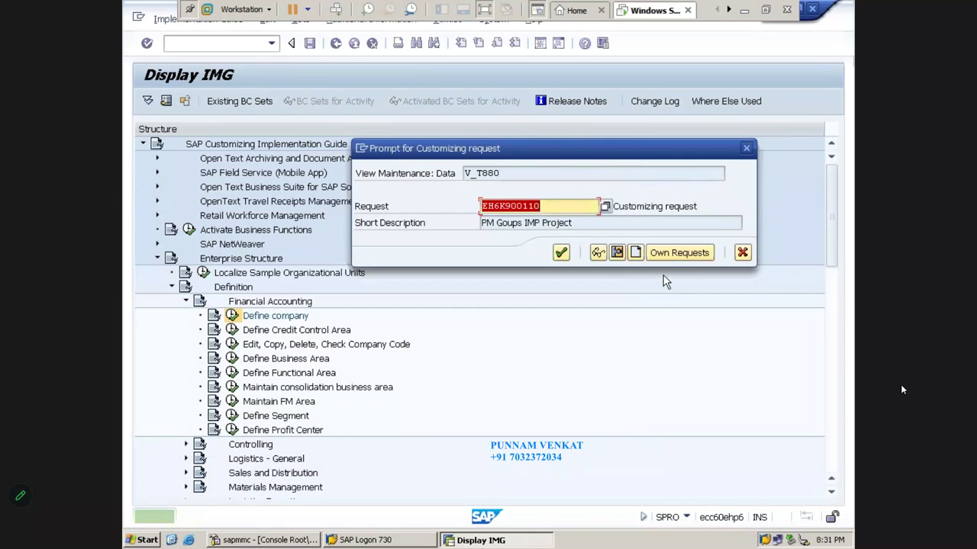
{"action": "left_click_drag", "start_coordinate": [572, 222], "coordinate": [471, 223]}
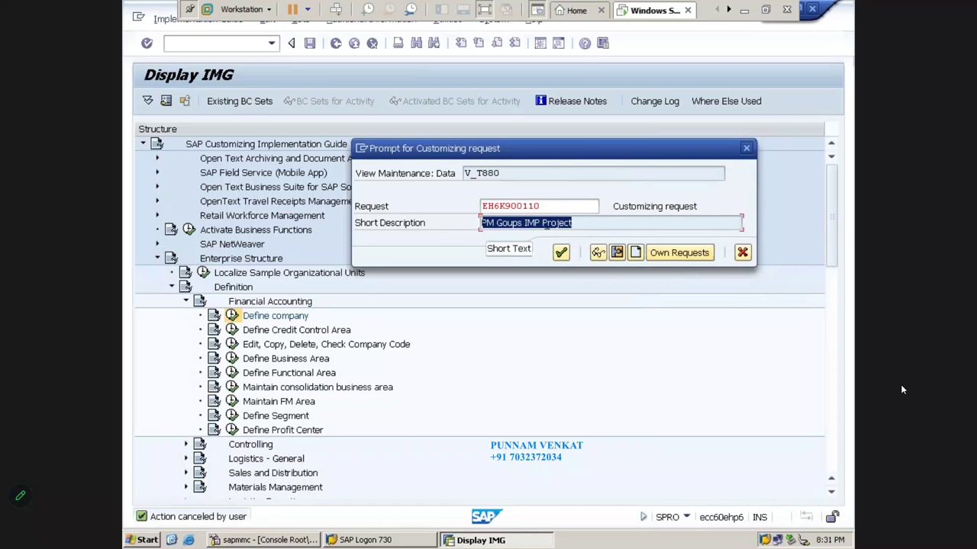
{"action": "left_click", "coordinate": [563, 258]}
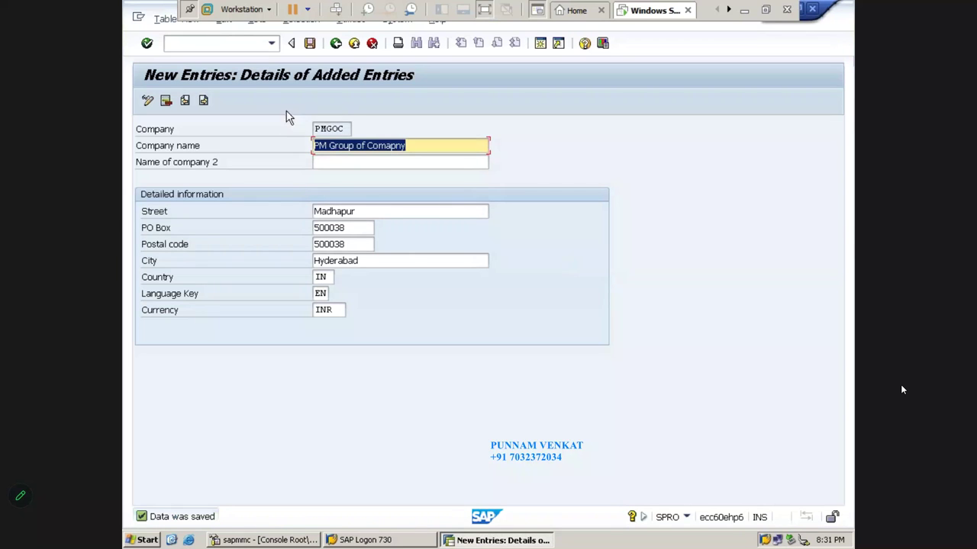
- Leave the company definition and the IMG for the SAP Easy Access screen, and switch to the SAP FI_New Excel workbook
{"action": "left_click", "coordinate": [334, 47]}
{"action": "left_click", "coordinate": [334, 48]}
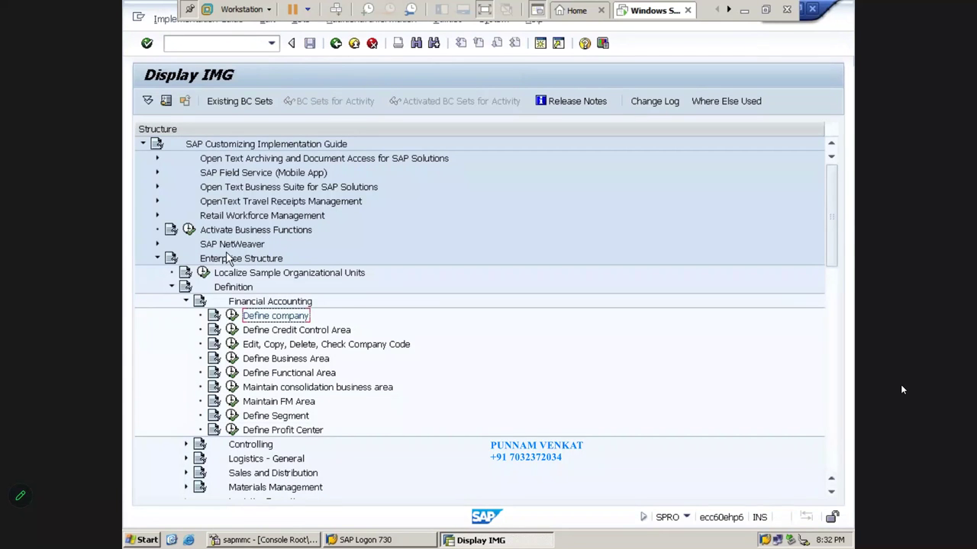
{"action": "left_click", "coordinate": [335, 45]}
{"action": "left_click", "coordinate": [335, 44]}
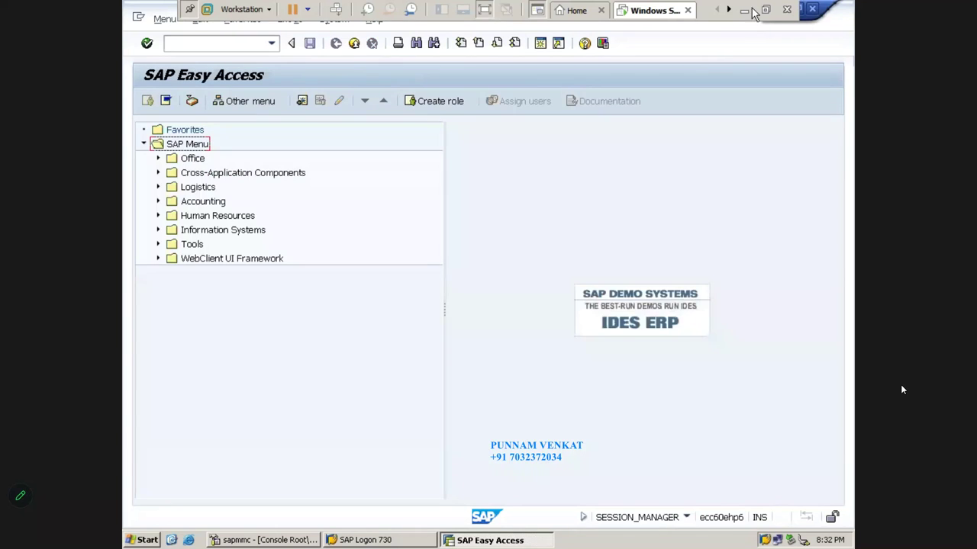
{"action": "left_click", "coordinate": [743, 10]}
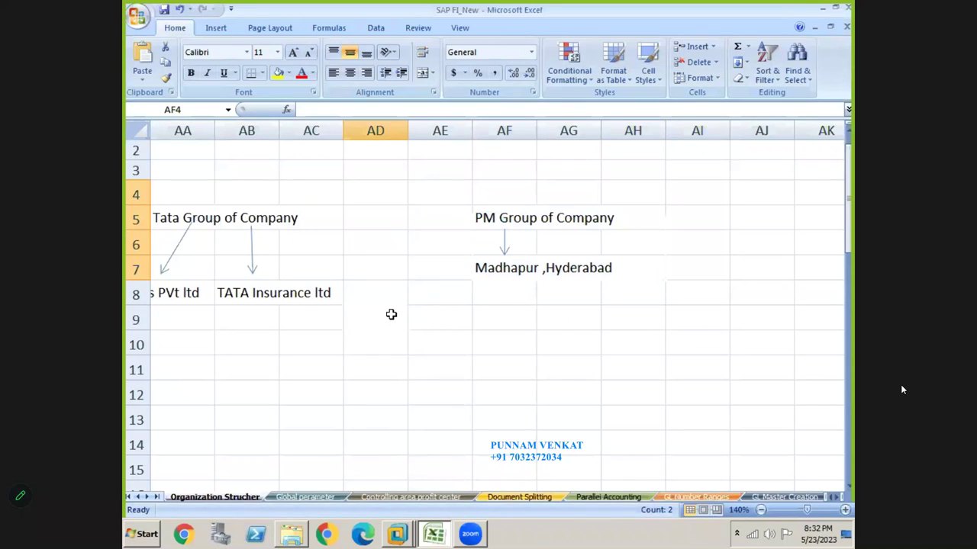
- Examine the Organization Strucher sheet's company and company code definitions and the Tata Group of Company diagram
{"action": "key", "text": "Left"}
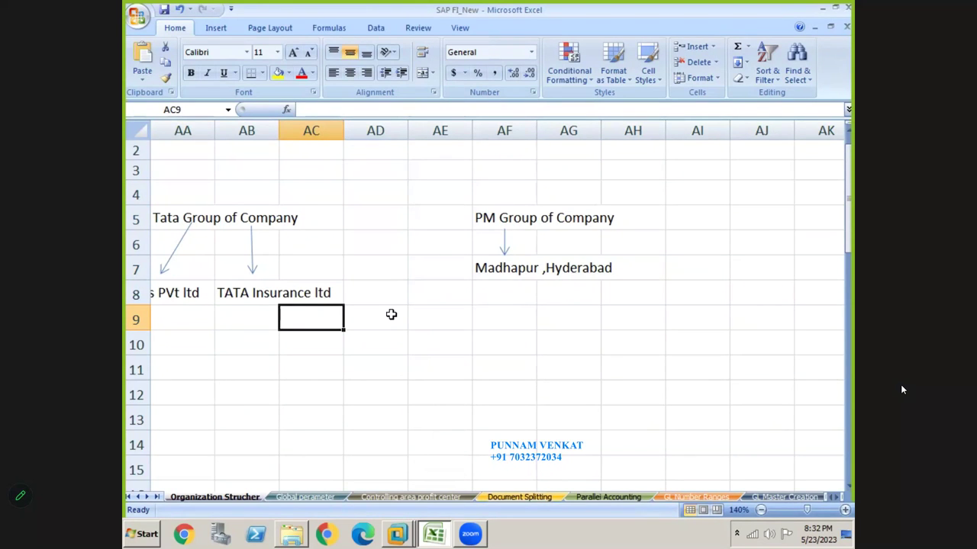
{"action": "key", "text": "Left"}
{"action": "key", "text": "Left"}
{"action": "key", "text": "Left"}
{"action": "key", "text": "Left"}
{"action": "key", "text": "Left"}
{"action": "key", "text": "Left"}
{"action": "key", "text": "Left"}
{"action": "key", "text": "Left"}
{"action": "key", "text": "Left"}
{"action": "key", "text": "Left"}
{"action": "key", "text": "Left"}
{"action": "key", "text": "Left"}
{"action": "key", "text": "Left"}
{"action": "key", "text": "Left"}
{"action": "key", "text": "Left"}
{"action": "key", "text": "Left"}
{"action": "key", "text": "Left"}
{"action": "key", "text": "Left"}
{"action": "key", "text": "Left"}
{"action": "key", "text": "Left"}
{"action": "key", "text": "Left"}
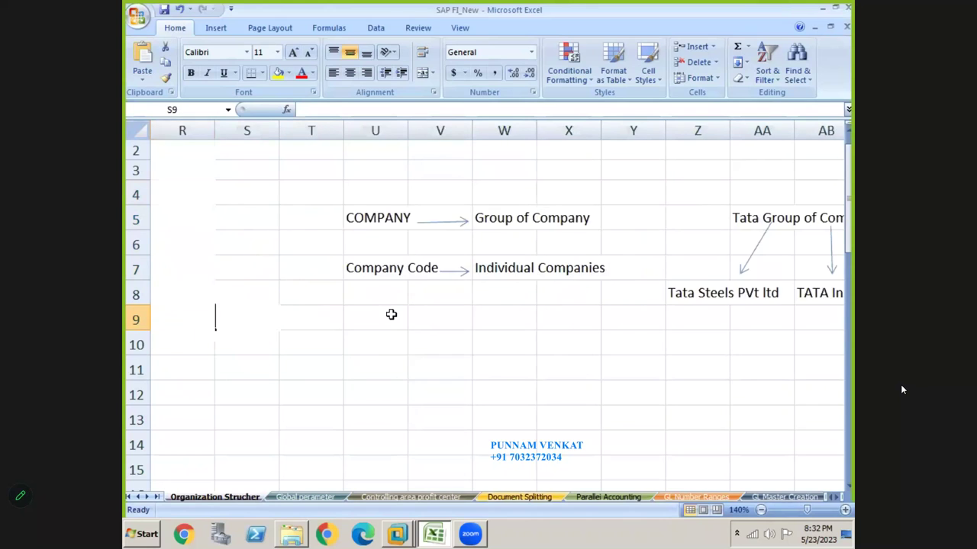
{"action": "key", "text": "Right"}
{"action": "key", "text": "Right"}
{"action": "key", "text": "Right"}
{"action": "key", "text": "Right"}
{"action": "key", "text": "Right"}
{"action": "key", "text": "Right"}
{"action": "key", "text": "Right"}
{"action": "key", "text": "Right"}
{"action": "key", "text": "Right"}
{"action": "key", "text": "Right"}
{"action": "key", "text": "Right"}
{"action": "key", "text": "Right"}
{"action": "key", "text": "Right"}
{"action": "key", "text": "Right"}
{"action": "key", "text": "Right"}
{"action": "key", "text": "Right"}
{"action": "key", "text": "Right"}
{"action": "key", "text": "Right"}
{"action": "key", "text": "Right"}
{"action": "key", "text": "Right"}
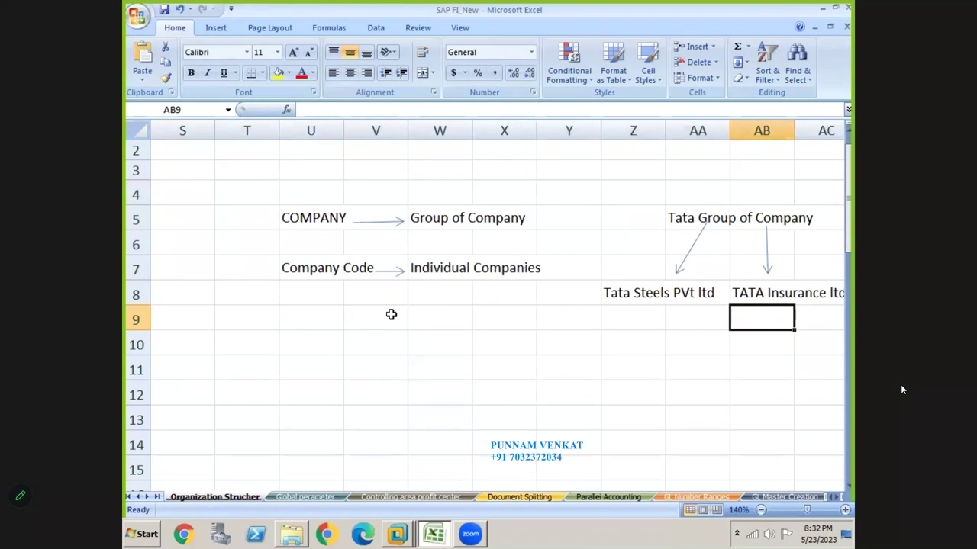
{"action": "key", "text": "Right"}
{"action": "key", "text": "Right"}
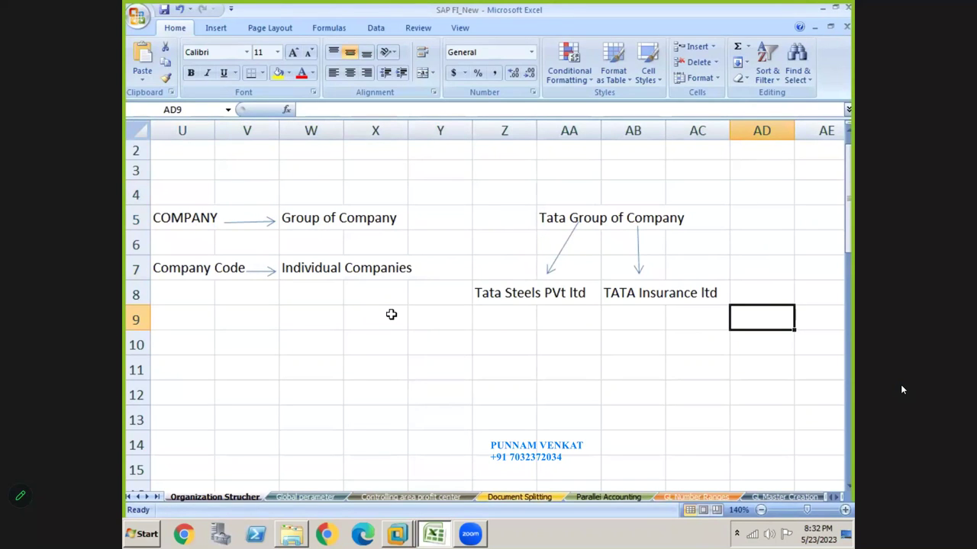
{"action": "left_click", "coordinate": [190, 284]}
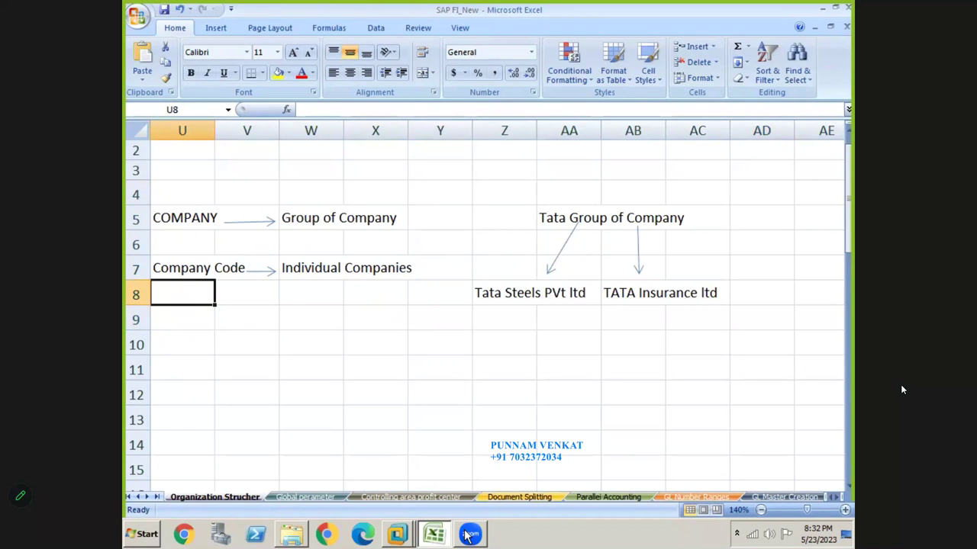
{"action": "left_click", "coordinate": [466, 536]}
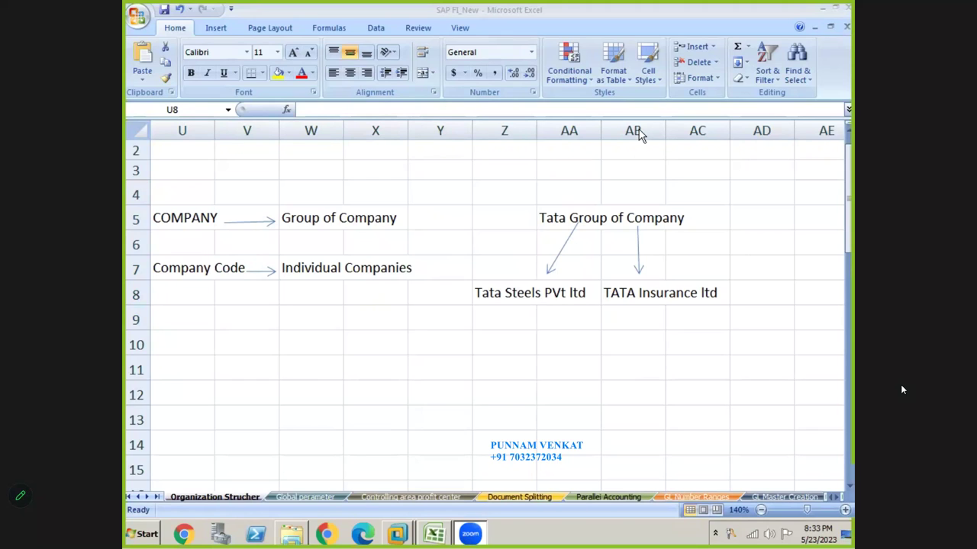
{"action": "key", "text": "alt+Tab"}
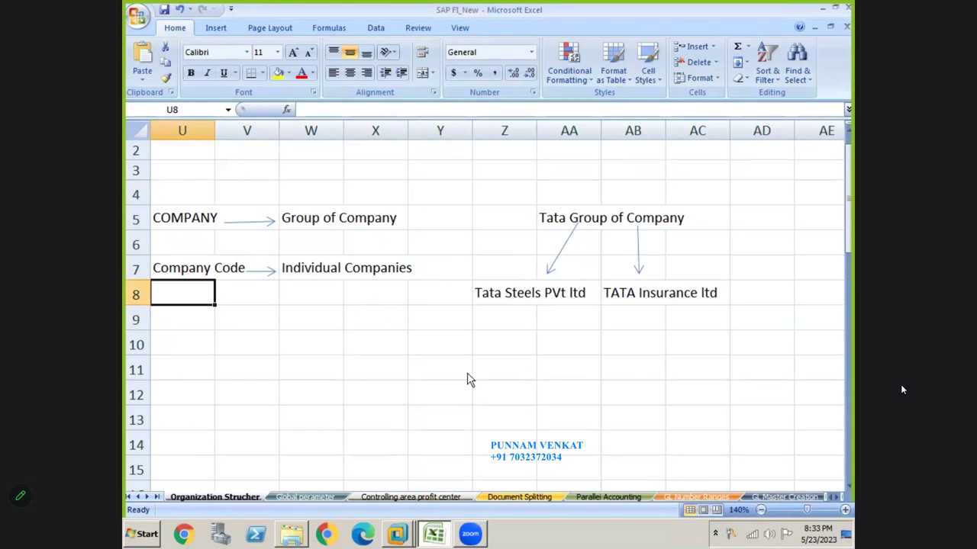
{"action": "key", "text": "alt+Tab"}
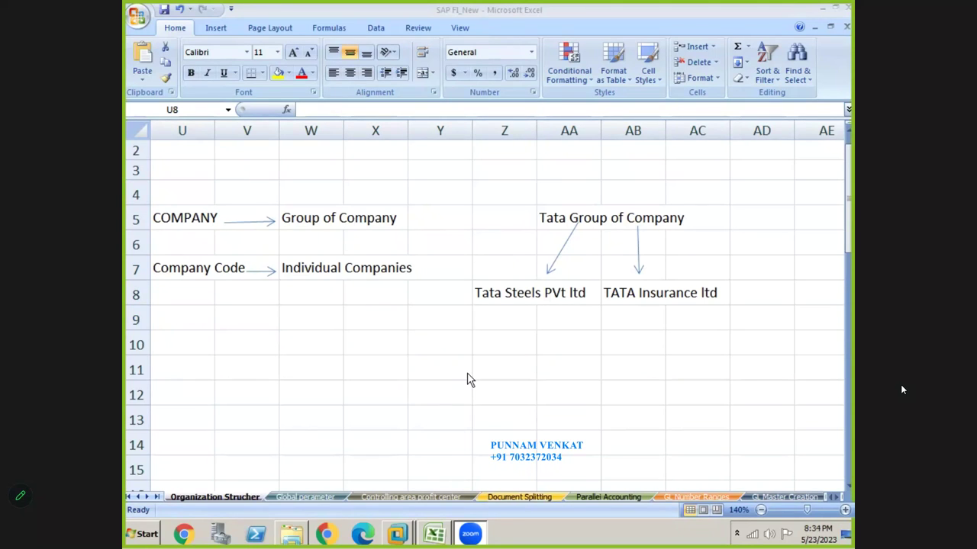
- Point out the individual companies Tata Steels PVt ltd and TATA Insurance ltd below Tata Group of Company by selecting their cells
{"action": "left_click", "coordinate": [514, 298]}
{"action": "left_click", "coordinate": [514, 297]}
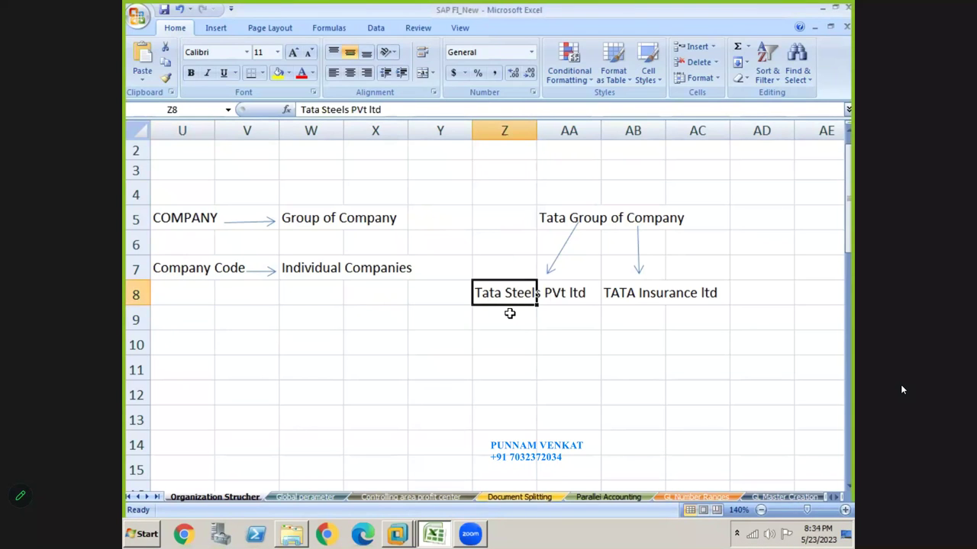
{"action": "left_click_drag", "start_coordinate": [510, 312], "coordinate": [543, 308]}
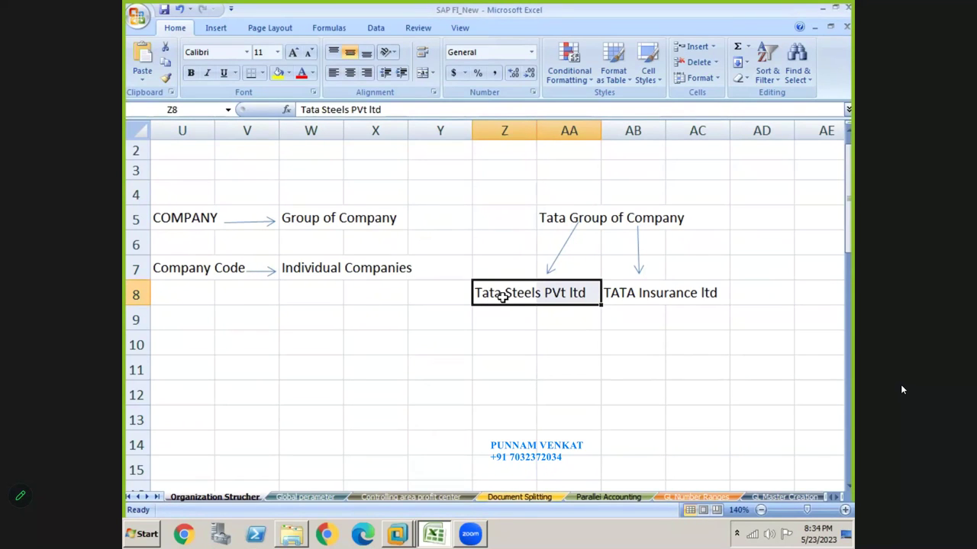
{"action": "left_click", "coordinate": [623, 293]}
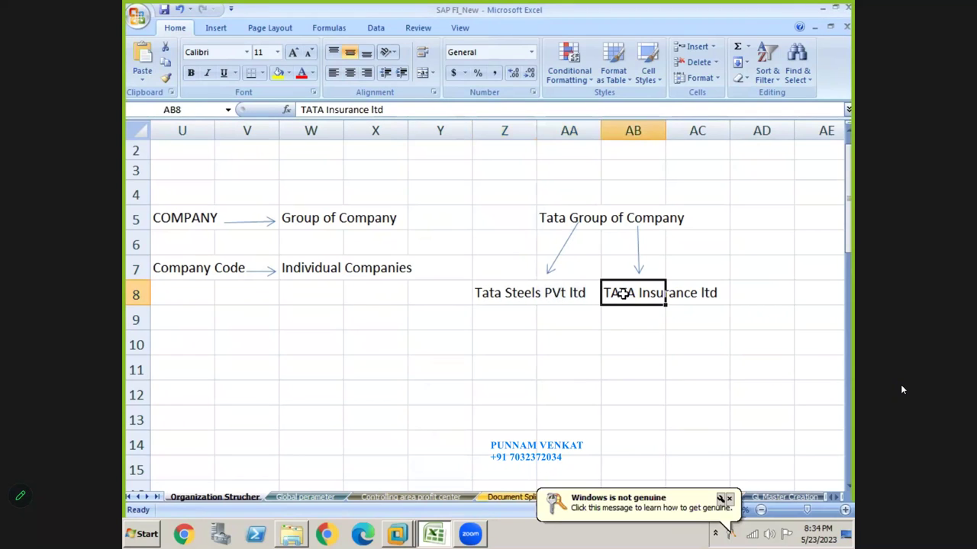
{"action": "key", "text": "shift+Right"}
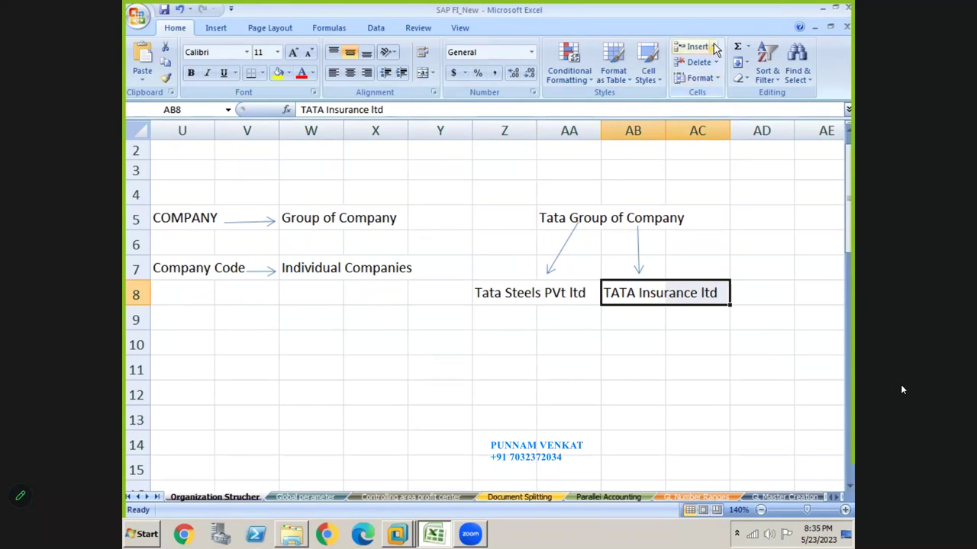
{"action": "left_click", "coordinate": [528, 343]}
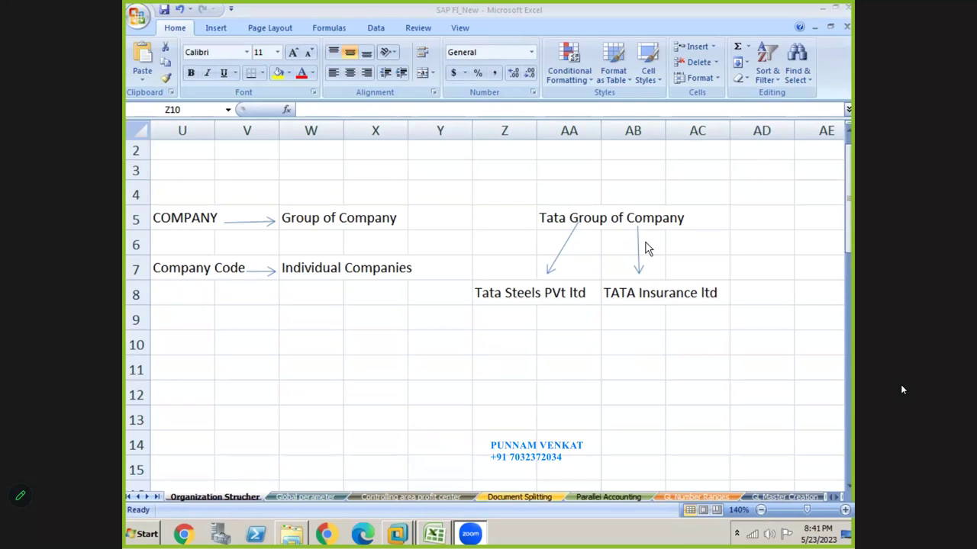
- Find the PM Group of Company diagram in row 5 and highlight the location cells below it
{"action": "key", "text": "Right"}
{"action": "key", "text": "Right"}
{"action": "key", "text": "Right"}
{"action": "key", "text": "Right"}
{"action": "key", "text": "Right"}
{"action": "key", "text": "Right"}
{"action": "key", "text": "Right"}
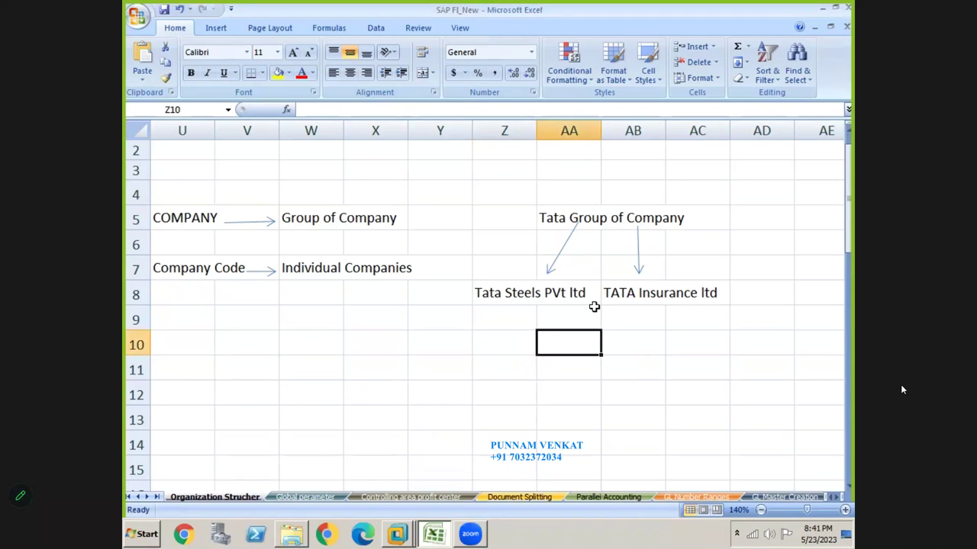
{"action": "key", "text": "Right"}
{"action": "key", "text": "Right"}
{"action": "key", "text": "Right"}
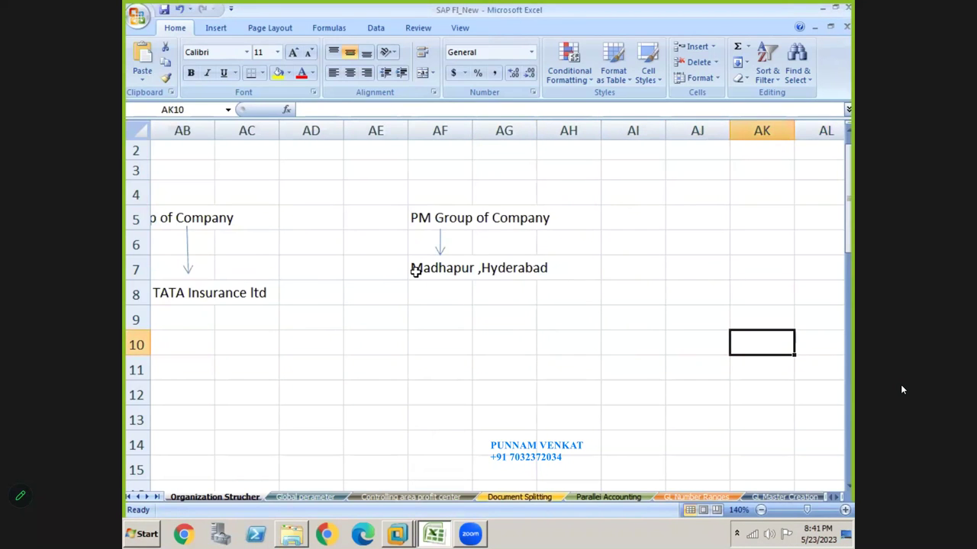
{"action": "left_click", "coordinate": [414, 271]}
{"action": "key", "text": "shift+Right"}
{"action": "key", "text": "shift+Right"}
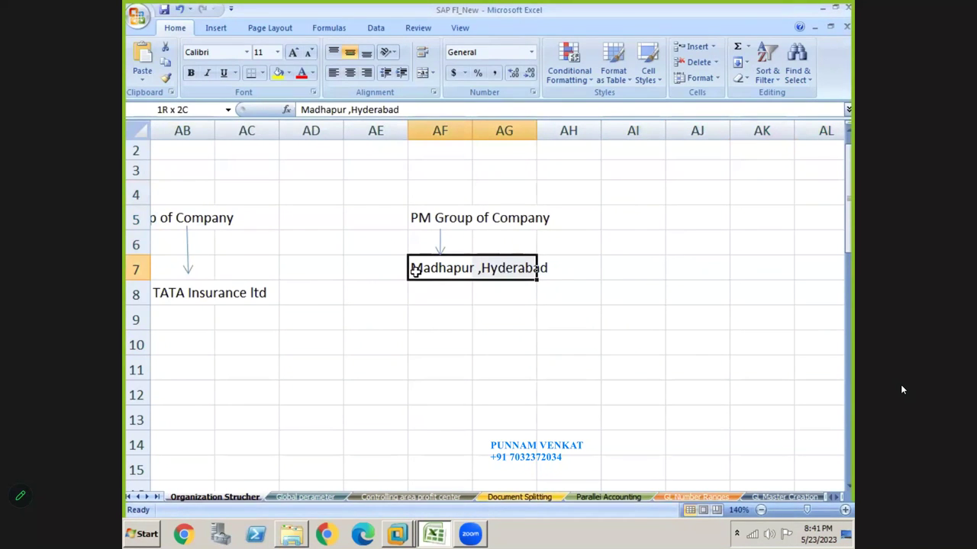
- Clear the location text below PM Group of Company and redirect its arrow diagonally towards cell AE7
{"action": "key", "text": "Delete"}
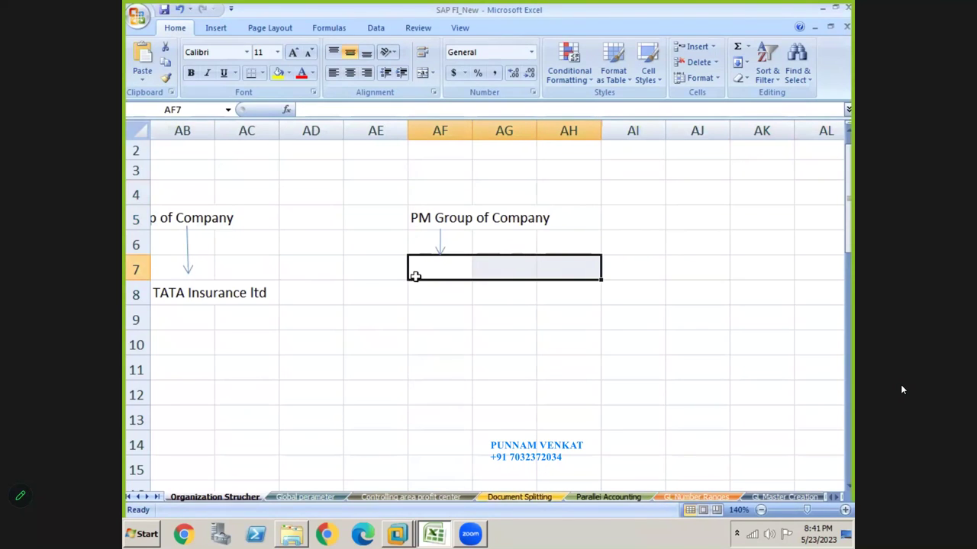
{"action": "left_click", "coordinate": [445, 244]}
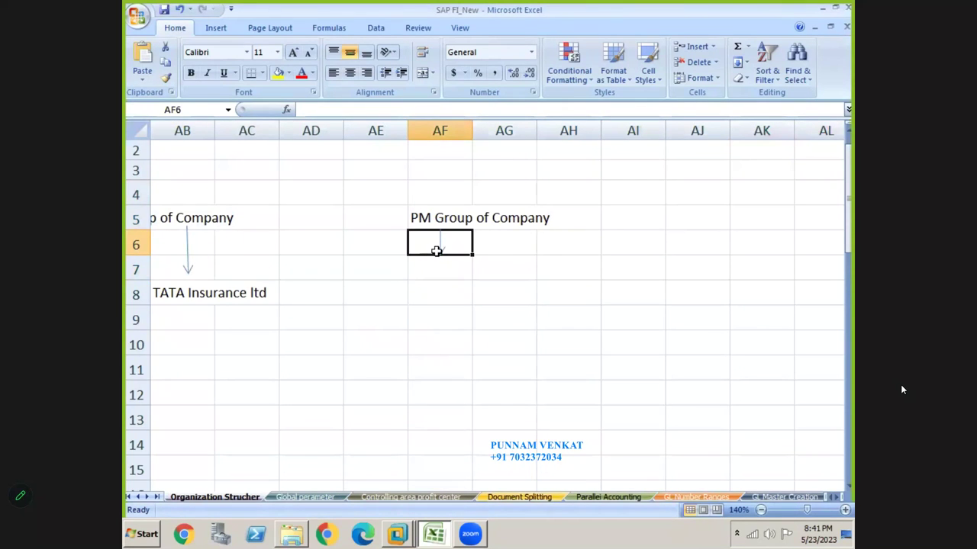
{"action": "left_click", "coordinate": [438, 250]}
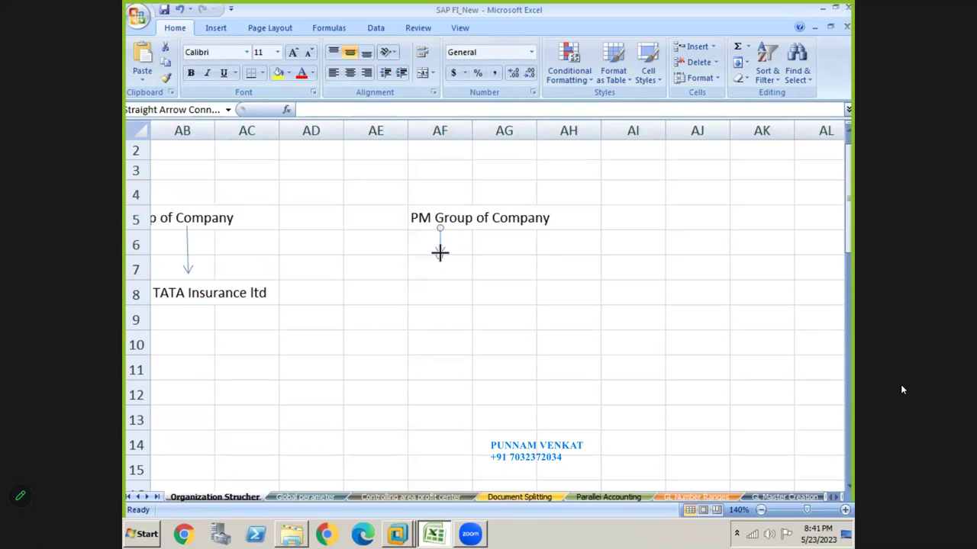
{"action": "left_click_drag", "start_coordinate": [440, 254], "coordinate": [410, 256]}
- Enter the individual company PM Steels Pvt ltd in cell AE7, below the PM Group of Company arrow
{"action": "left_click", "coordinate": [402, 261]}
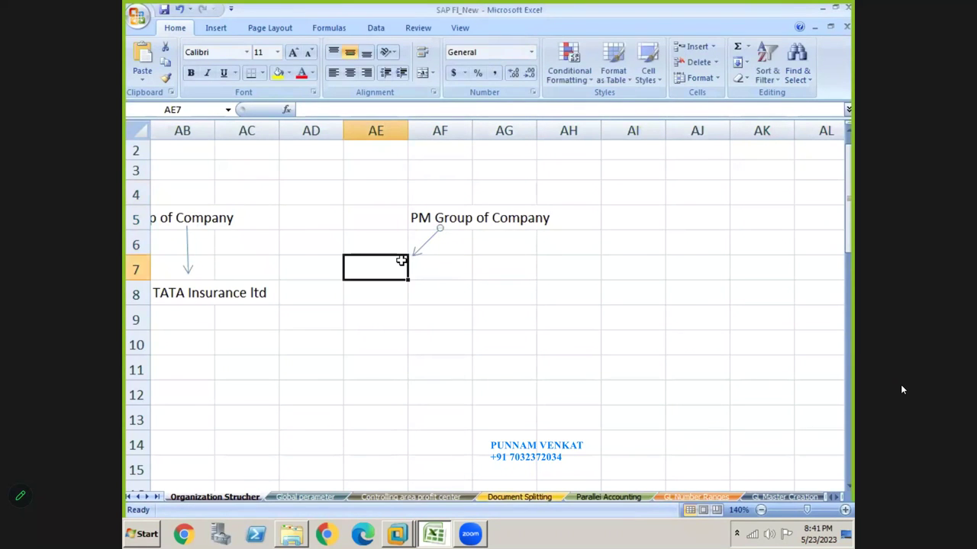
{"action": "type", "text": "PM S"}
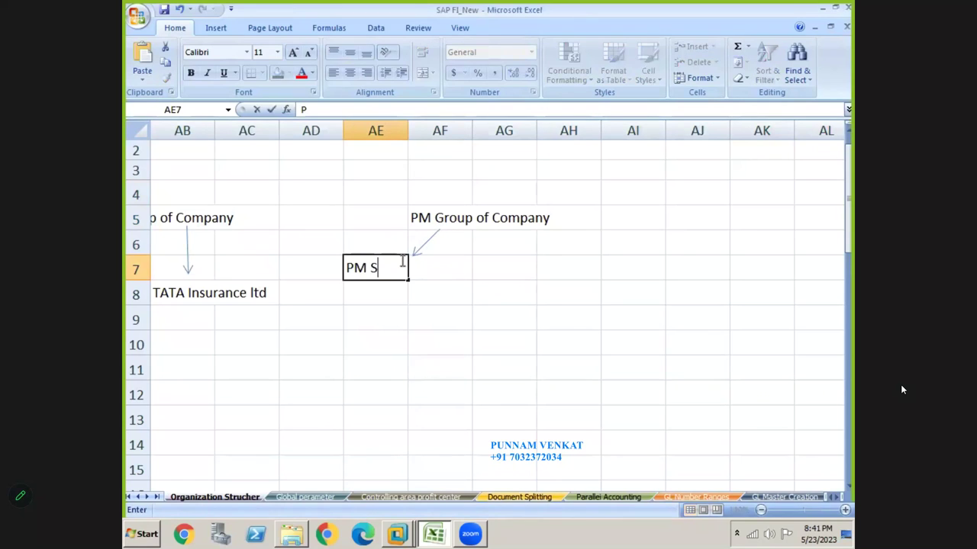
{"action": "type", "text": "teels vPs"}
{"action": "key", "text": "BackSpace"}
{"action": "key", "text": "BackSpace"}
{"action": "key", "text": "BackSpace"}
{"action": "key", "text": "BackSpace"}
{"action": "type", "text": "Pvtd"}
{"action": "key", "text": "BackSpace"}
{"action": "type", "text": "ltd"}
{"action": "key", "text": "Tab"}
{"action": "key", "text": "Tab"}
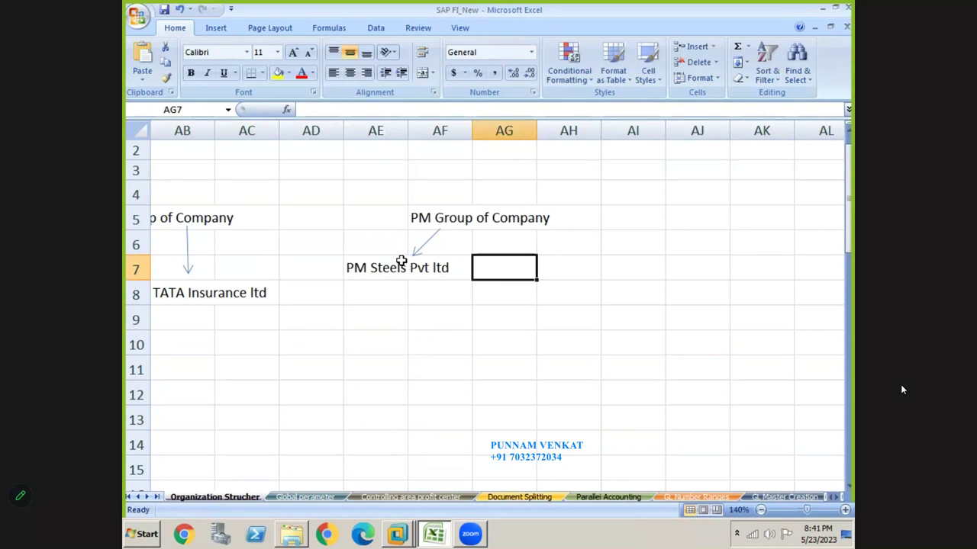
- Enter the second individual company, PM Cement LTd, in cell AG7
{"action": "type", "text": "pm"}
{"action": "key", "text": "BackSpace"}
{"action": "key", "text": "BackSpace"}
{"action": "type", "text": "PM "}
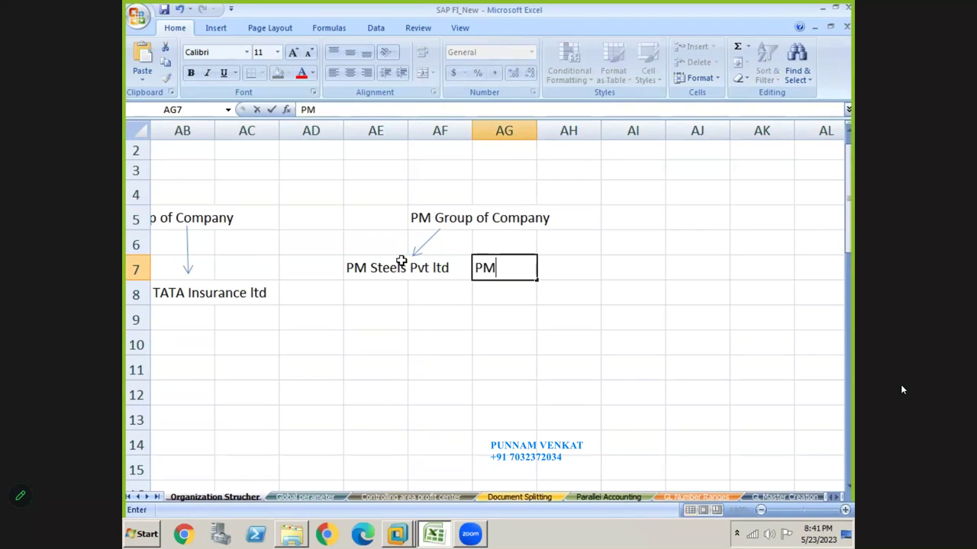
{"action": "type", "text": "Cement "}
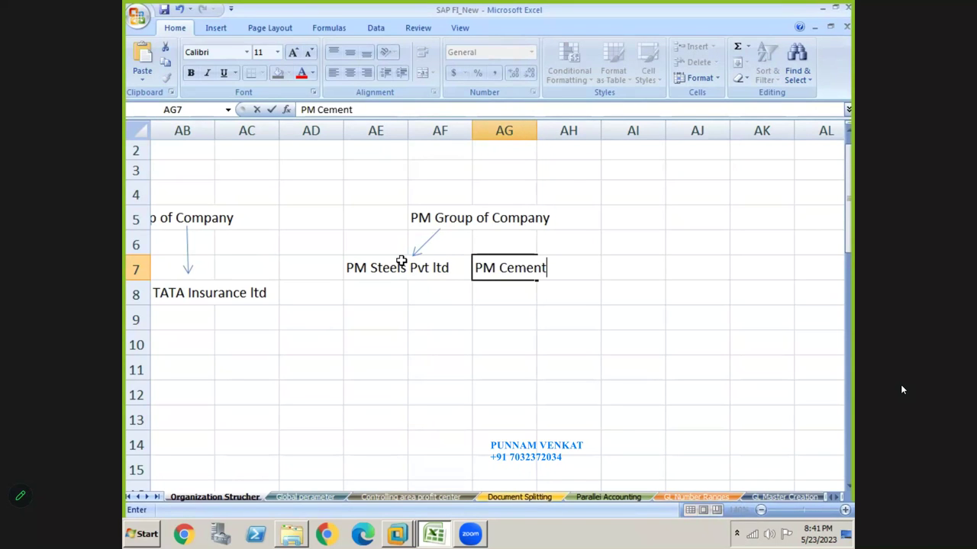
{"action": "type", "text": "LTd"}
{"action": "key", "text": "Return"}
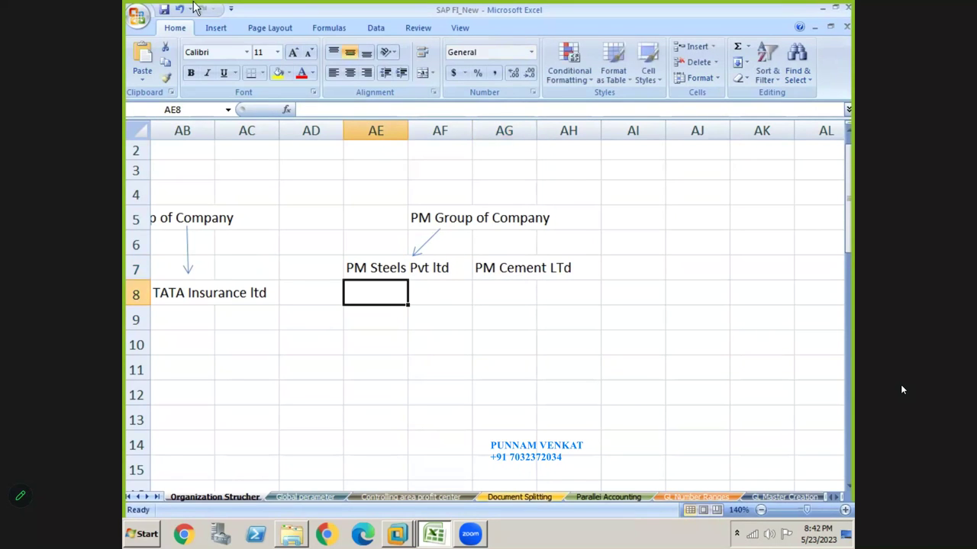
- Draw a straight arrow from PM Group of Company down to PM Cement LTd
{"action": "left_click", "coordinate": [216, 29]}
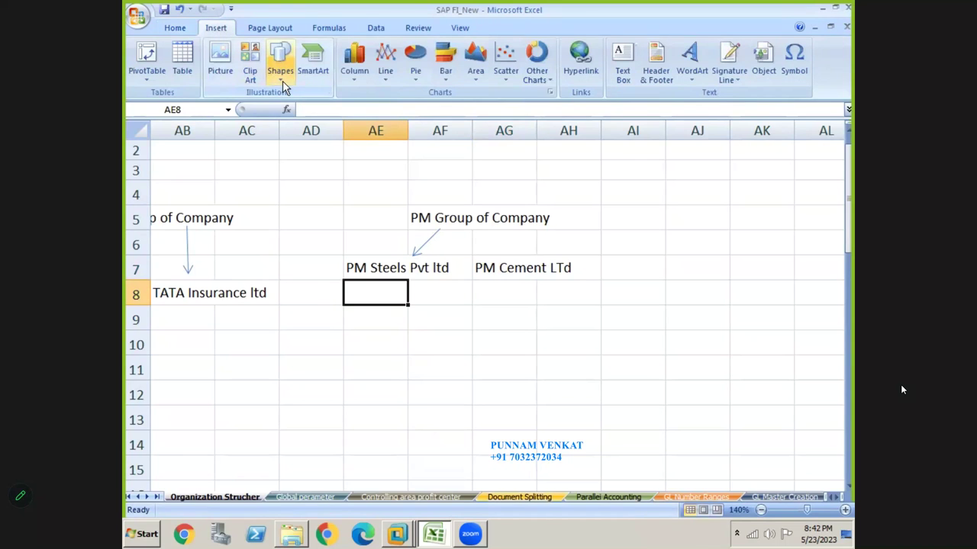
{"action": "left_click", "coordinate": [283, 81]}
{"action": "left_click", "coordinate": [310, 115]}
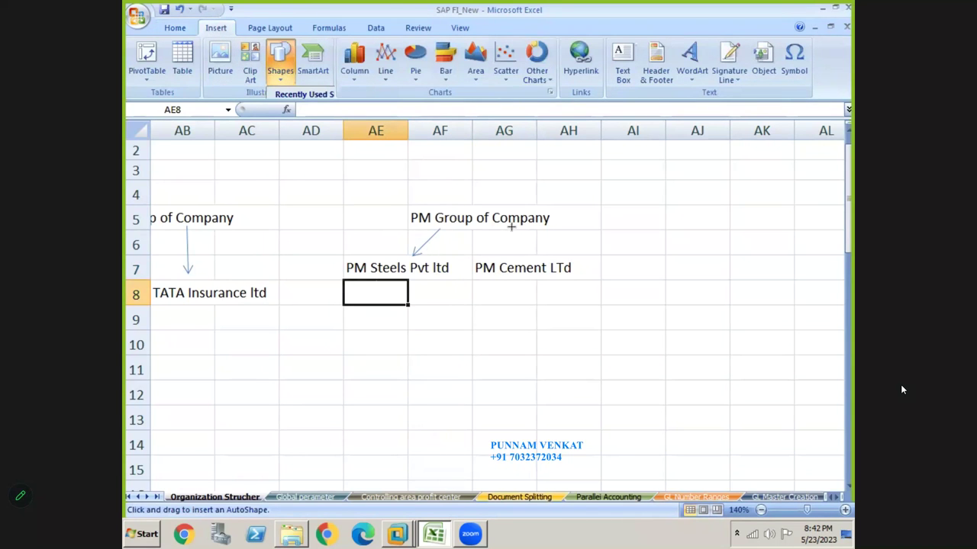
{"action": "left_click_drag", "start_coordinate": [511, 226], "coordinate": [539, 253]}
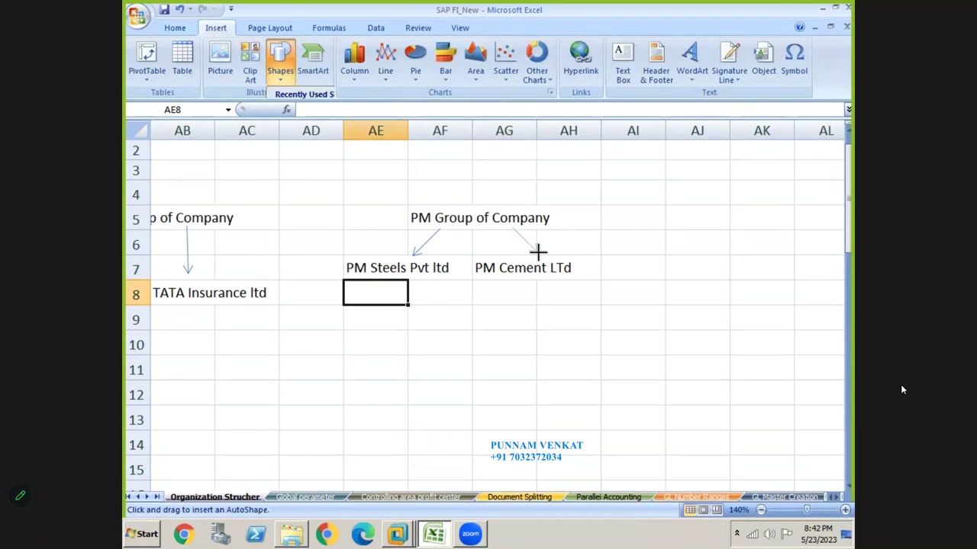
{"action": "left_click", "coordinate": [480, 325]}
- Draw a downward arrow below PM Steels Pvt ltd and enter Vizag as its location in cell AE9
{"action": "left_click", "coordinate": [378, 268]}
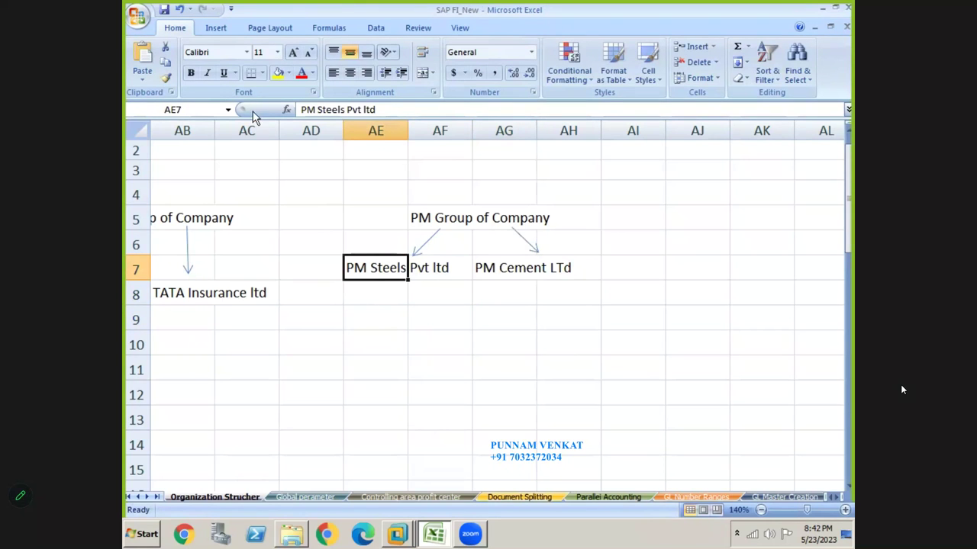
{"action": "left_click", "coordinate": [217, 28]}
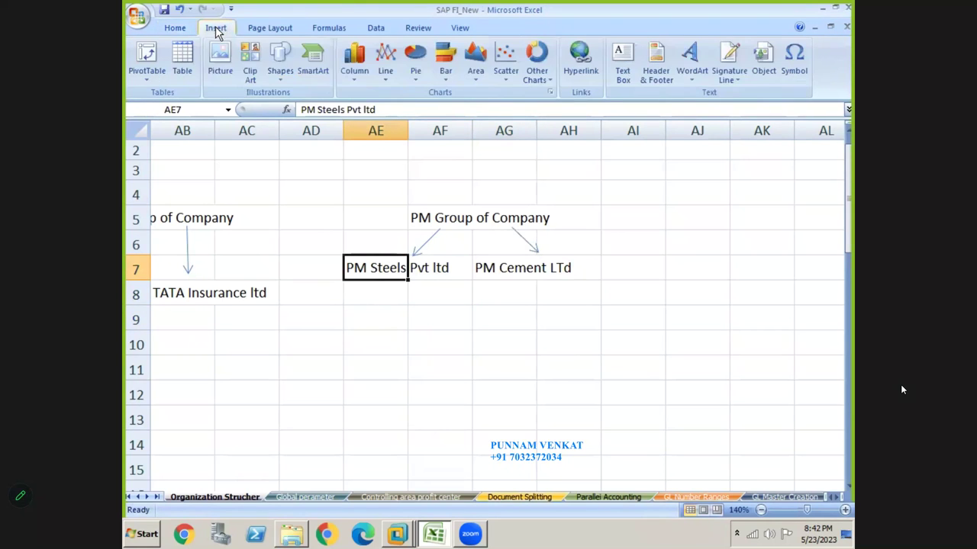
{"action": "left_click", "coordinate": [280, 61]}
{"action": "left_click", "coordinate": [304, 108]}
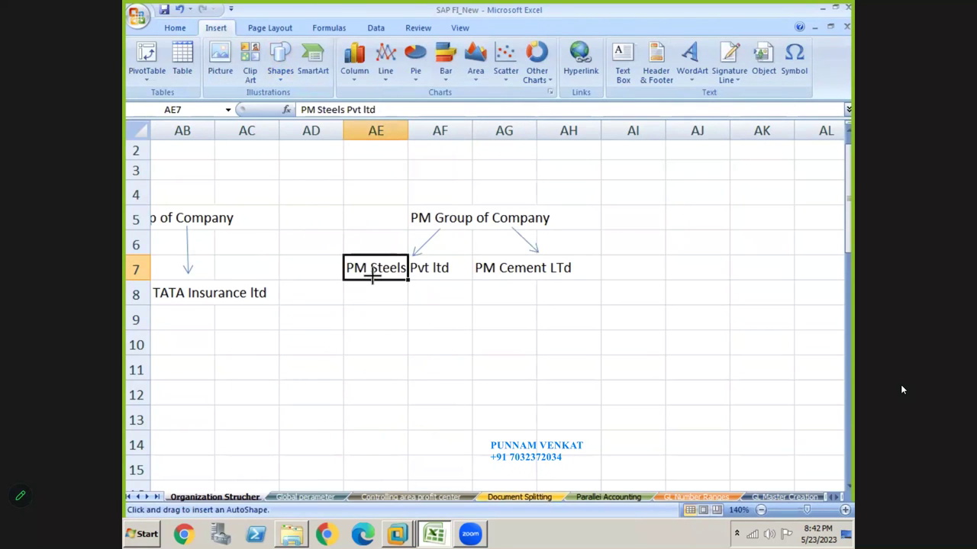
{"action": "left_click_drag", "start_coordinate": [373, 278], "coordinate": [373, 302]}
{"action": "left_click", "coordinate": [373, 314]}
{"action": "type", "text": "Vizag"}
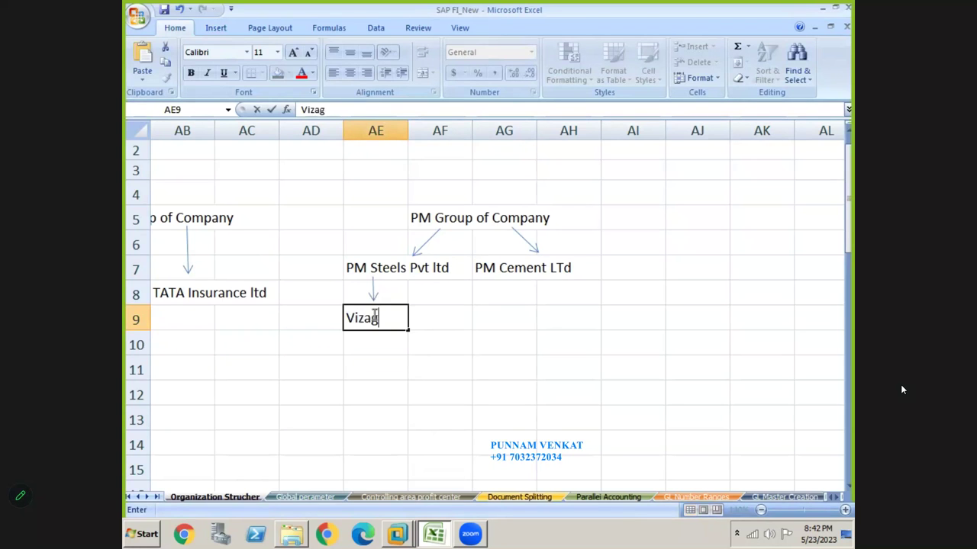
{"action": "key", "text": "Return"}
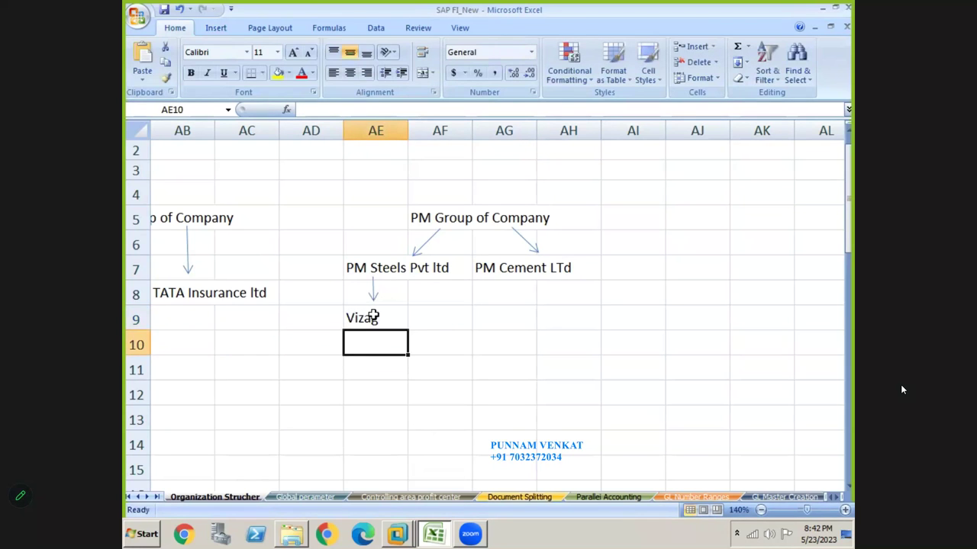
- Draw a downward arrow below PM Cement LTd and enter Tirupati as its location in cell AG9
{"action": "left_click", "coordinate": [373, 316]}
{"action": "left_click", "coordinate": [216, 28]}
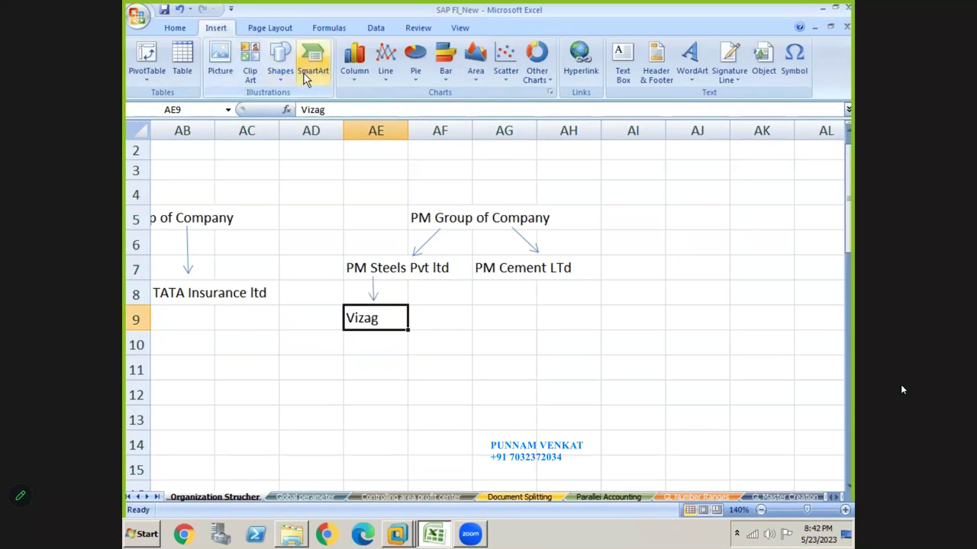
{"action": "left_click", "coordinate": [290, 76]}
{"action": "left_click", "coordinate": [303, 108]}
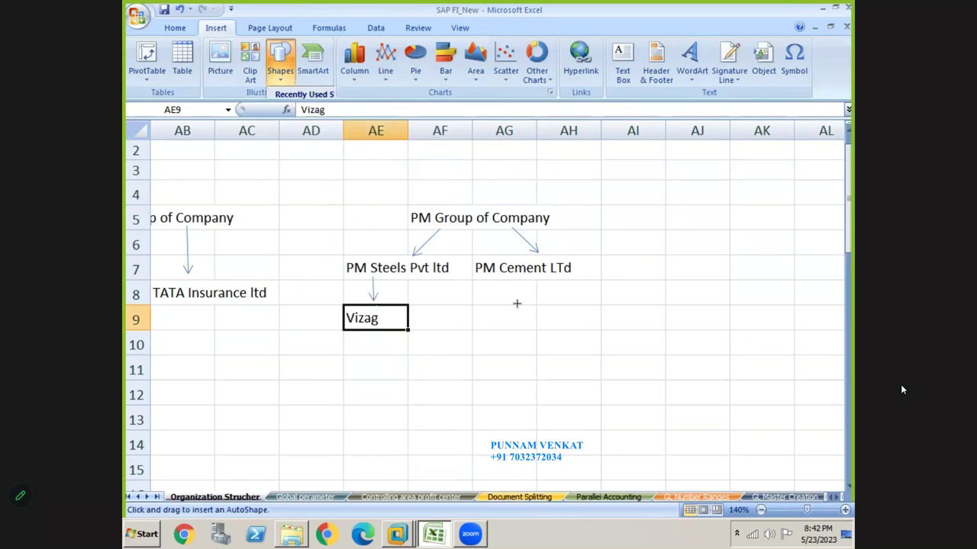
{"action": "left_click_drag", "start_coordinate": [511, 276], "coordinate": [511, 299]}
{"action": "left_click", "coordinate": [511, 315]}
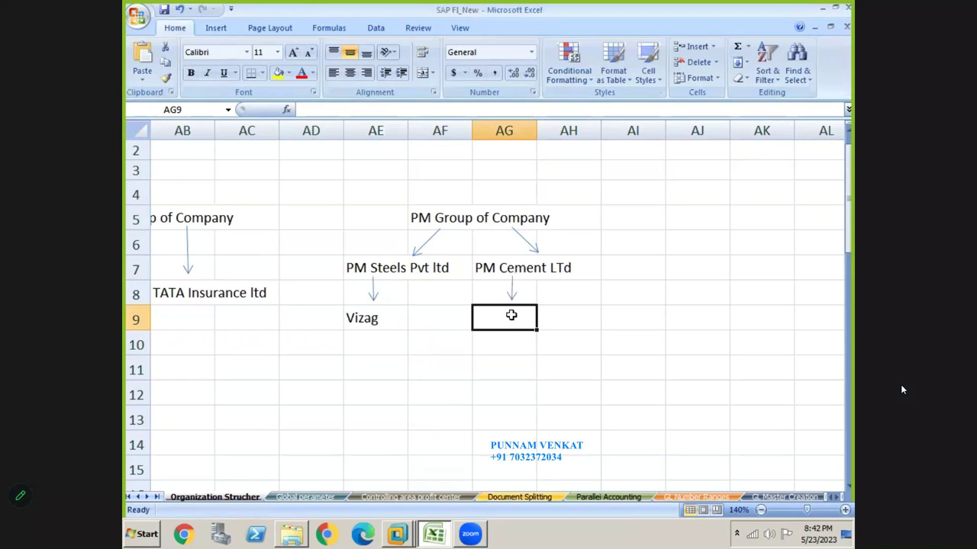
{"action": "type", "text": "Tirupati"}
{"action": "key", "text": "Return"}
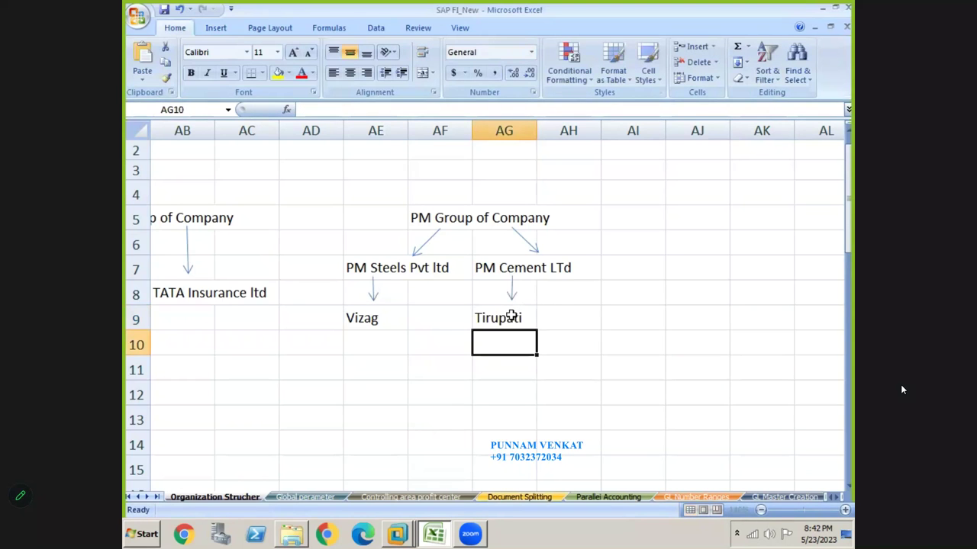
- Point out the individual companies and their locations below PM Group of Company by selecting the cells from PM Steels Pvt ltd to Tirupati
{"action": "left_click", "coordinate": [371, 268]}
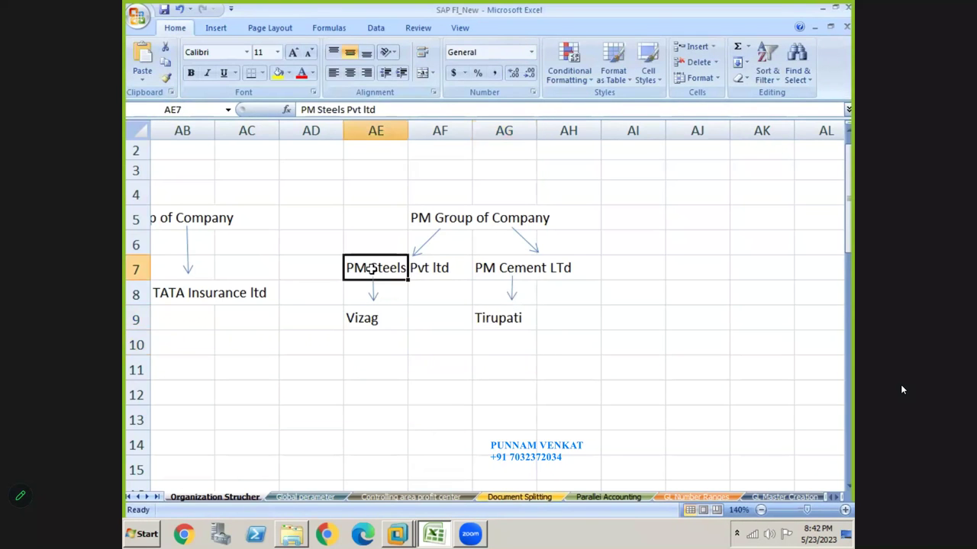
{"action": "key", "text": "shift+Right"}
{"action": "key", "text": "shift+Right"}
{"action": "key", "text": "shift+Right"}
{"action": "key", "text": "shift+Down"}
{"action": "key", "text": "shift+Down"}
{"action": "key", "text": "shift+Down"}
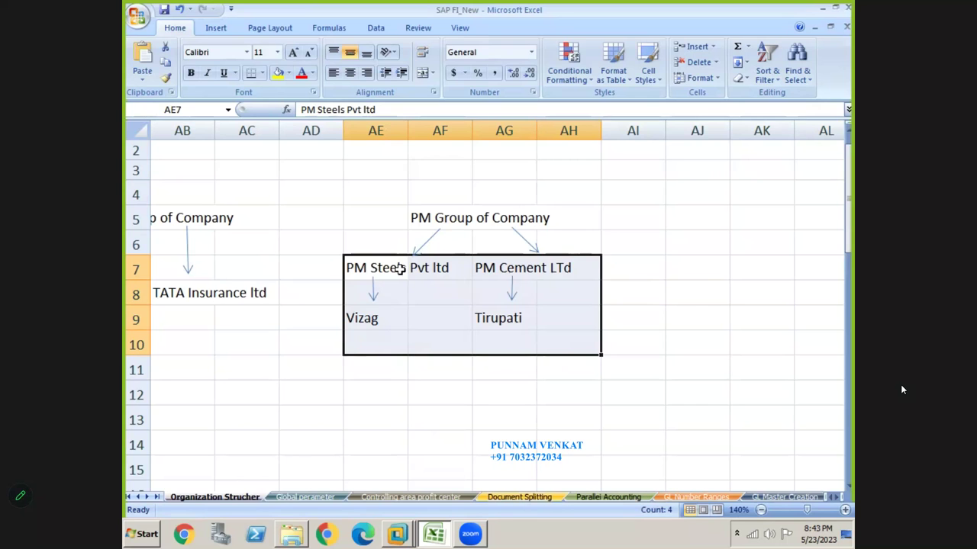
{"action": "left_click", "coordinate": [373, 269]}
{"action": "key", "text": "shift+Right"}
{"action": "key", "text": "shift+Right"}
{"action": "key", "text": "shift+Right"}
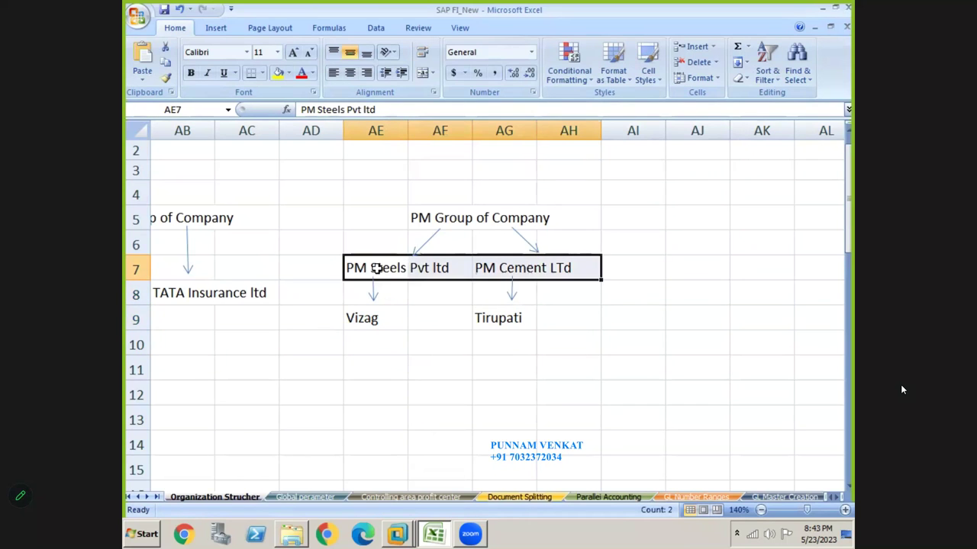
{"action": "key", "text": "shift+Down"}
{"action": "key", "text": "shift+Down"}
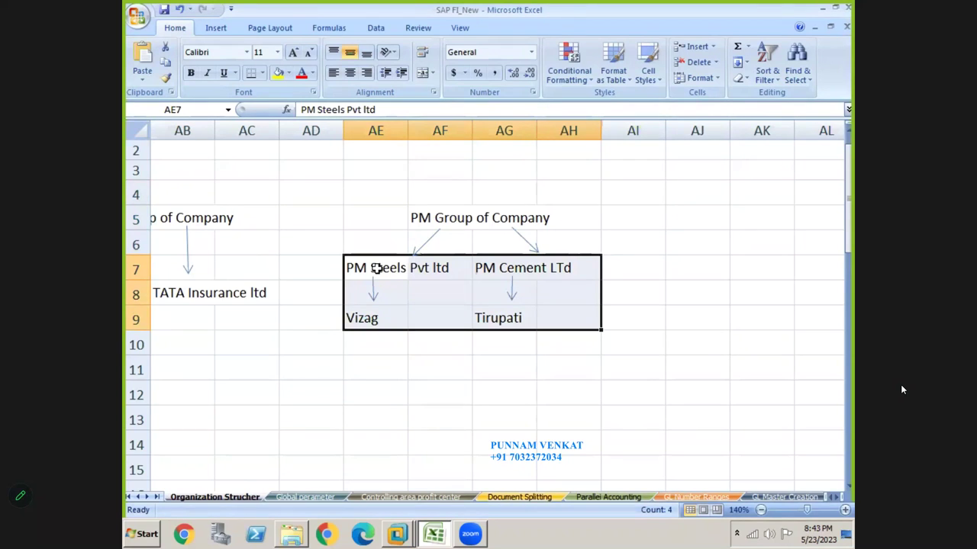
- Switch to the SAP Easy Access screen, run transaction SPRO and open the SAP Reference IMG
{"action": "key", "text": "alt+Tab"}
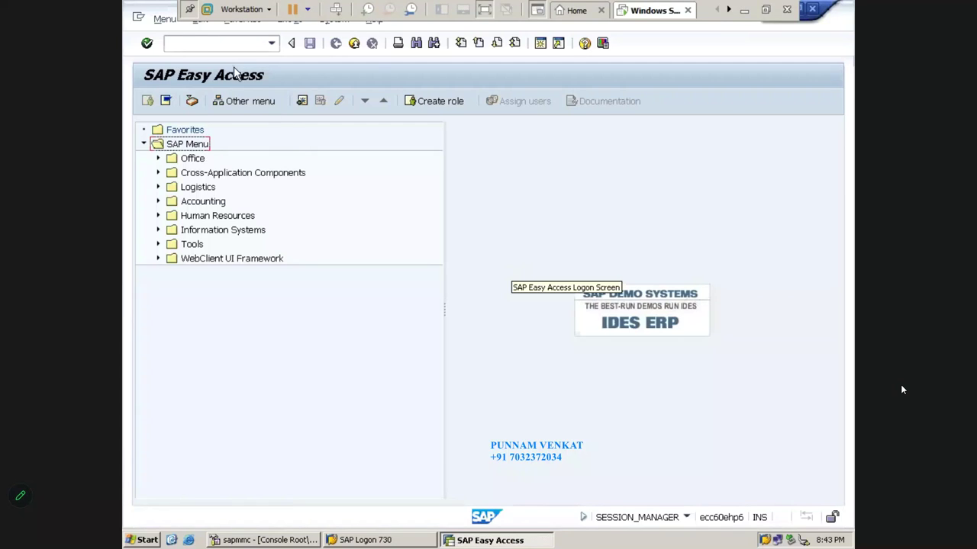
{"action": "left_click", "coordinate": [221, 46]}
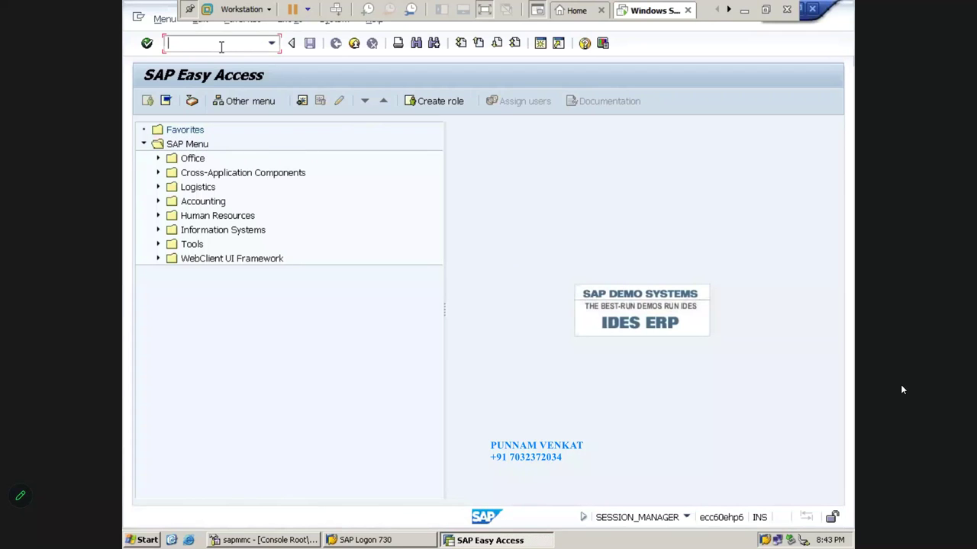
{"action": "type", "text": "SPRO"}
{"action": "key", "text": "Return"}
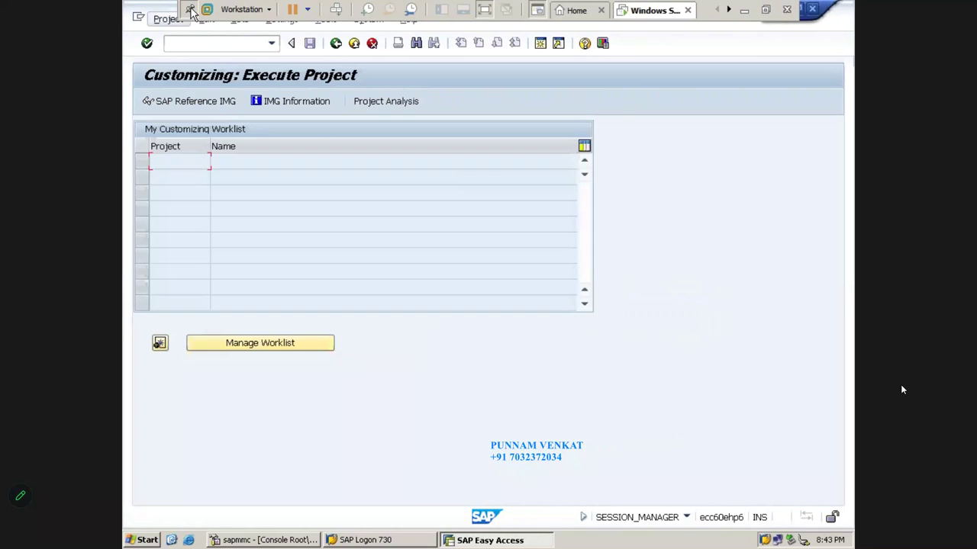
{"action": "left_click", "coordinate": [191, 104]}
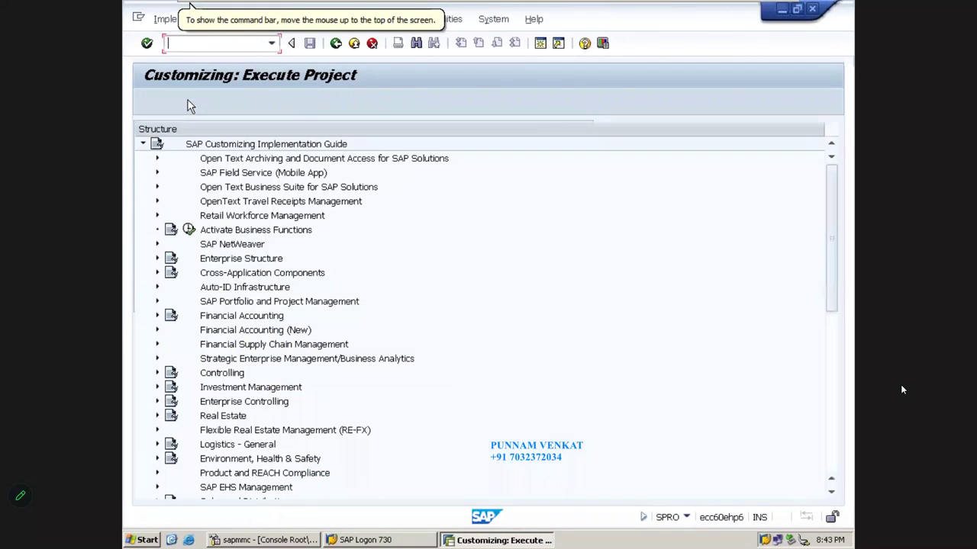
- Expand Enterprise Structure, Definition and Financial Accounting in the IMG structure
{"action": "left_click", "coordinate": [261, 233]}
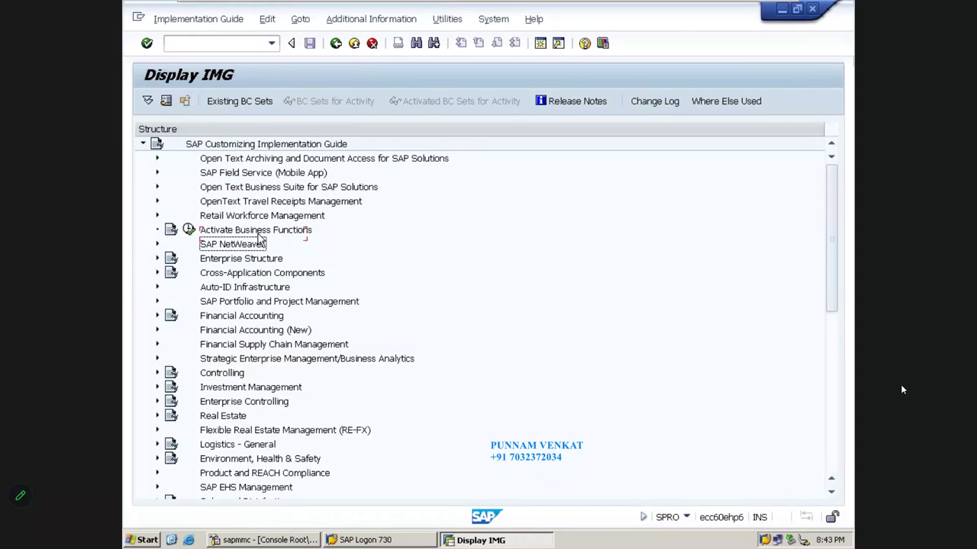
{"action": "key", "text": "Down"}
{"action": "key", "text": "Right"}
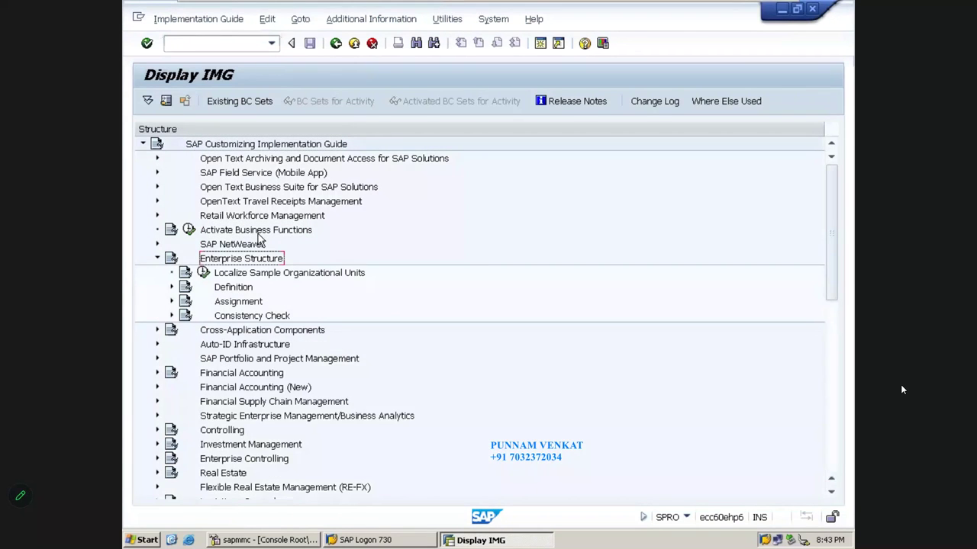
{"action": "key", "text": "Down"}
{"action": "key", "text": "Right"}
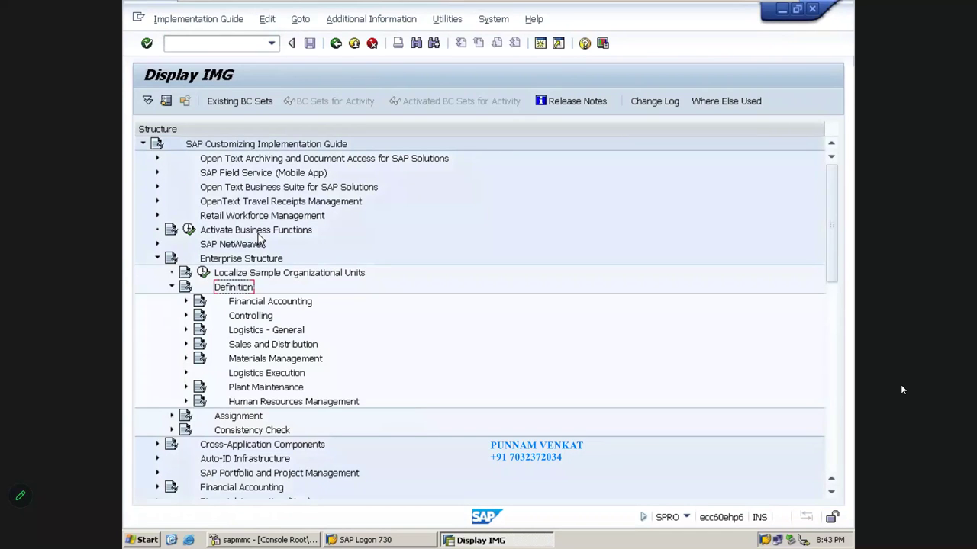
{"action": "key", "text": "Down"}
{"action": "key", "text": "Right"}
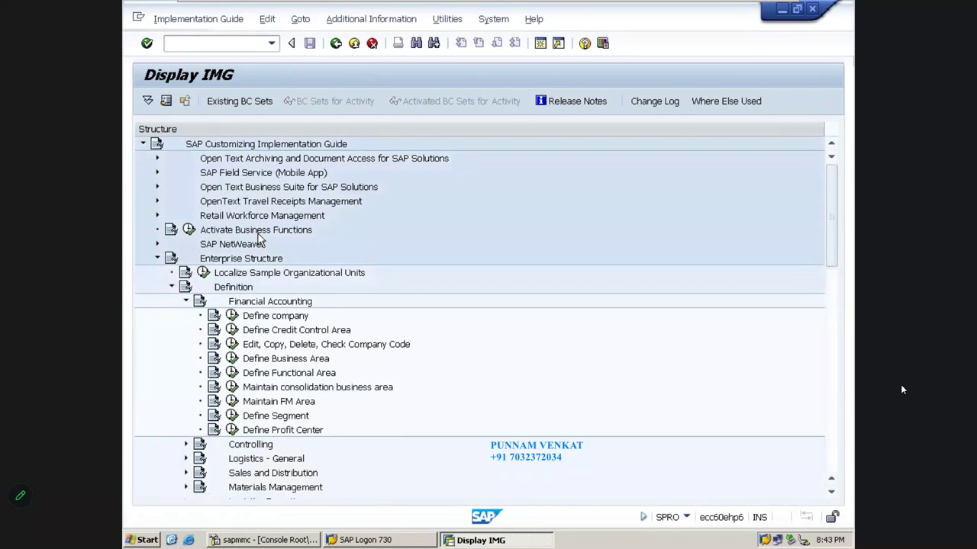
- Select the Edit, Copy, Delete, Check Company Code activity and display the IMG Activity keys as additional information
{"action": "key", "text": "Down"}
{"action": "key", "text": "Down"}
{"action": "key", "text": "Down"}
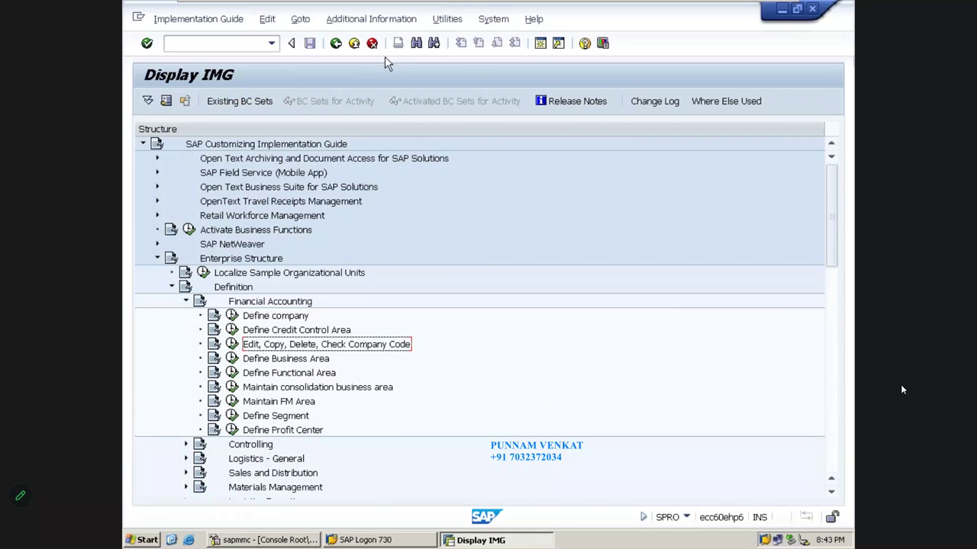
{"action": "left_click", "coordinate": [375, 22]}
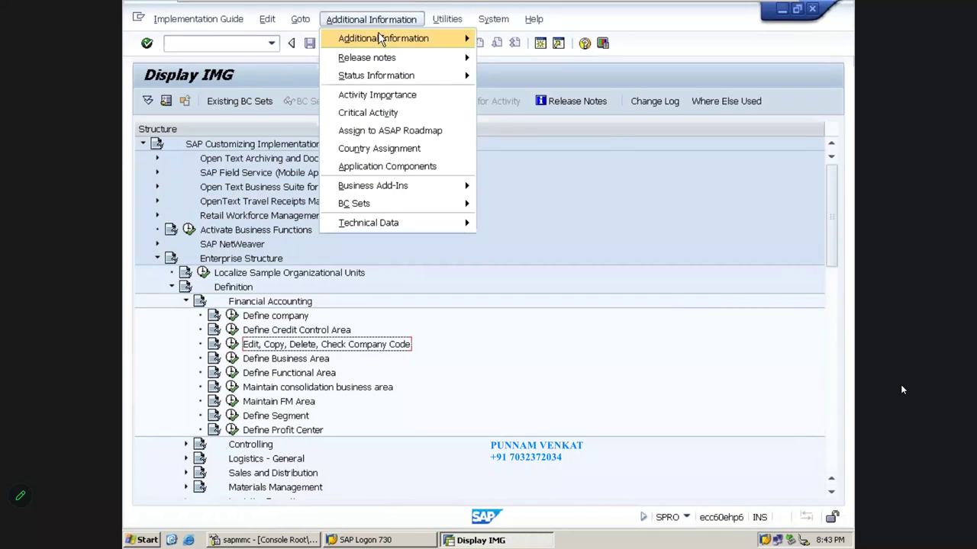
{"action": "mouse_move", "coordinate": [379, 38]}
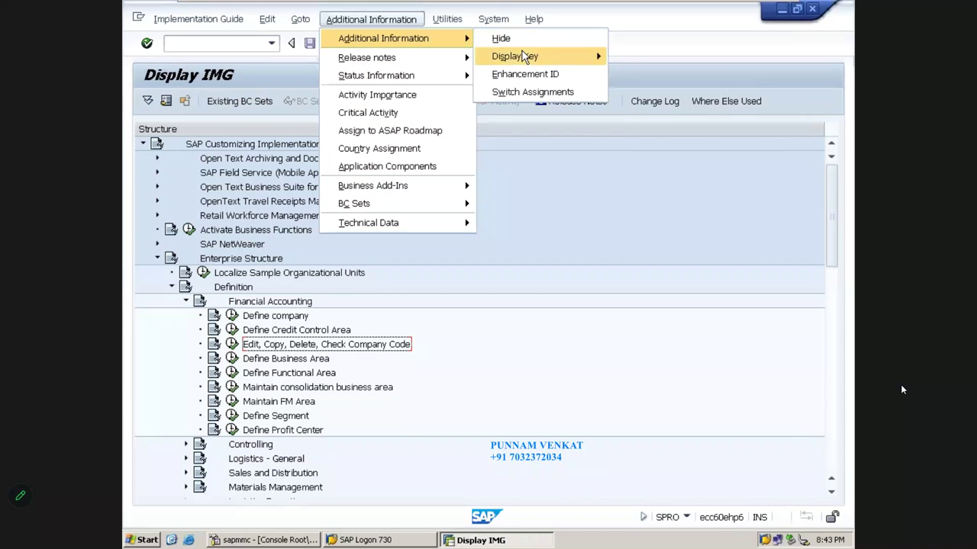
{"action": "mouse_move", "coordinate": [525, 57]}
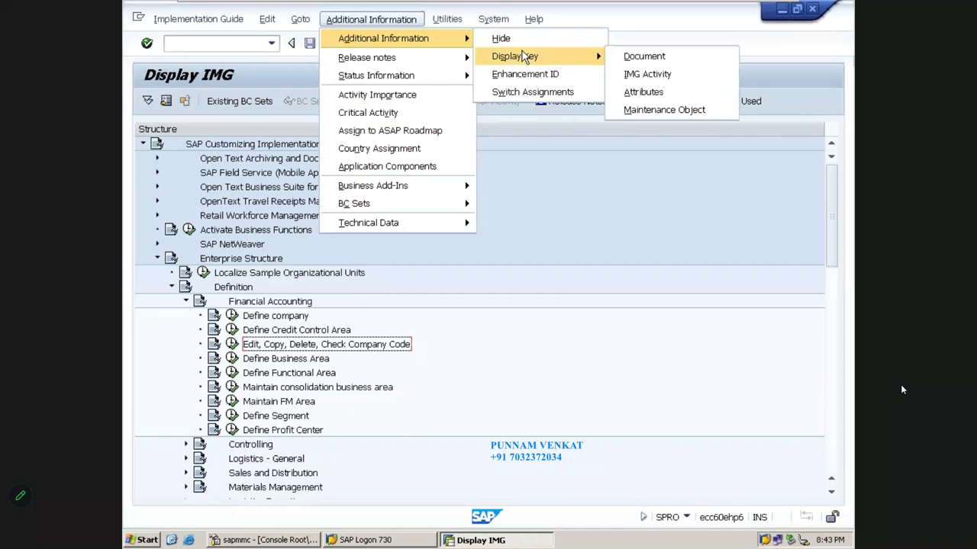
{"action": "left_click", "coordinate": [658, 74]}
{"action": "left_click_drag", "start_coordinate": [669, 136], "coordinate": [769, 130]}
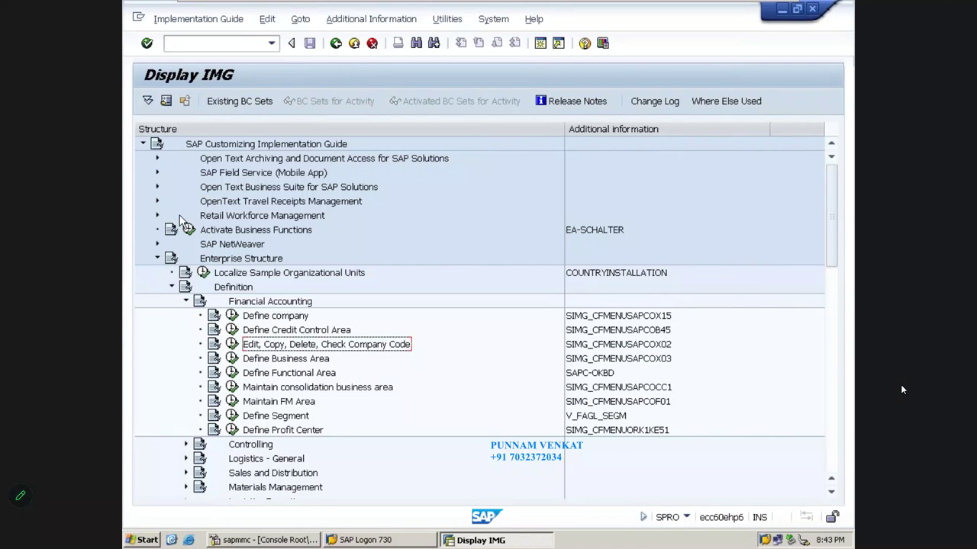
- Trace the path from Enterprise Structure through Definition and Financial Accounting to Edit, Copy, Delete, Check Company Code and its IMG activity key
{"action": "left_click", "coordinate": [235, 261]}
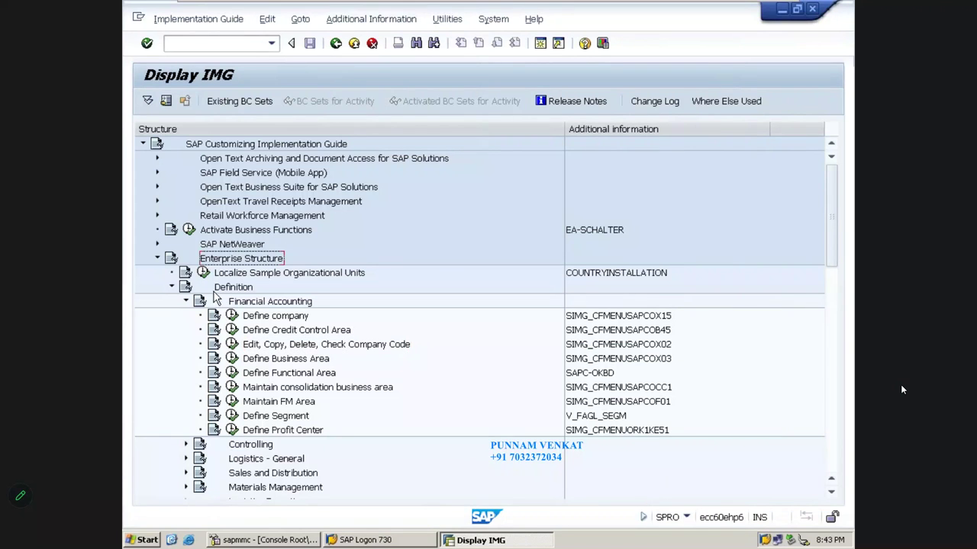
{"action": "left_click", "coordinate": [229, 293]}
{"action": "left_click", "coordinate": [250, 304]}
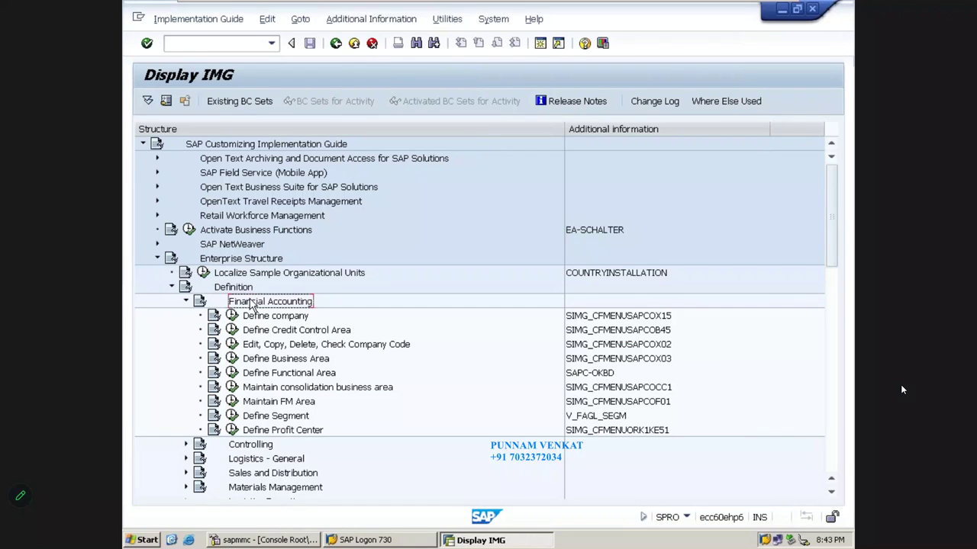
{"action": "left_click", "coordinate": [261, 348]}
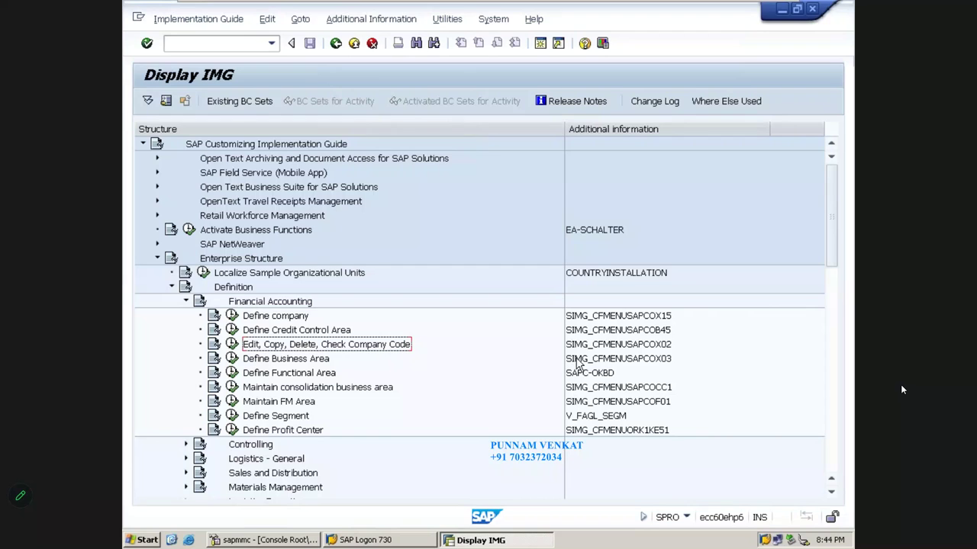
{"action": "left_click", "coordinate": [652, 348]}
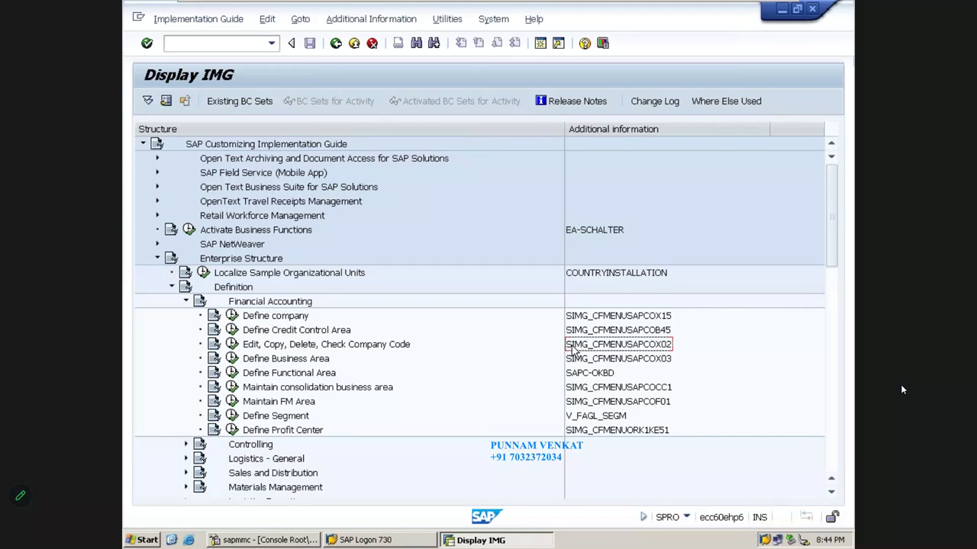
{"action": "left_click", "coordinate": [343, 347]}
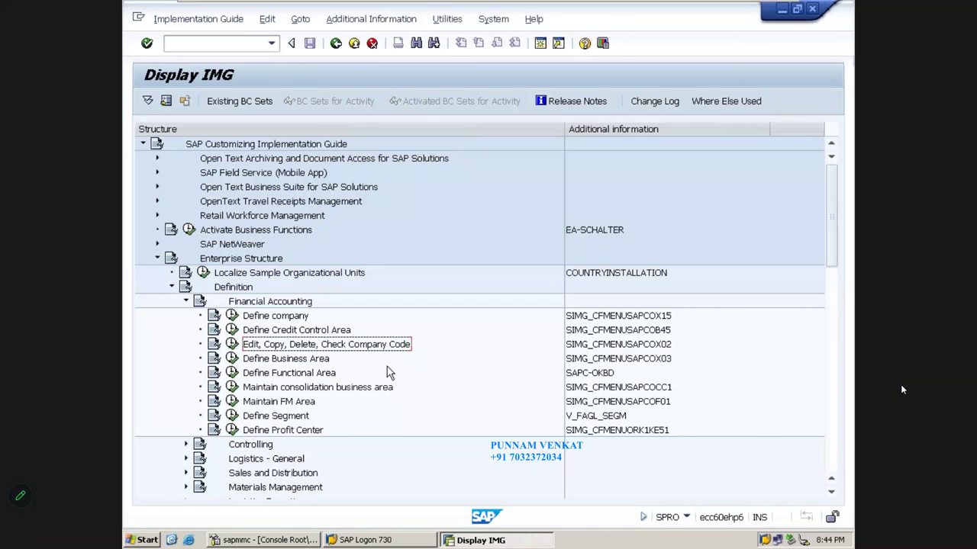
- Execute Edit Company Code Data from the company code activity, view the blank new entry form, and return to the IMG
{"action": "left_click", "coordinate": [232, 345]}
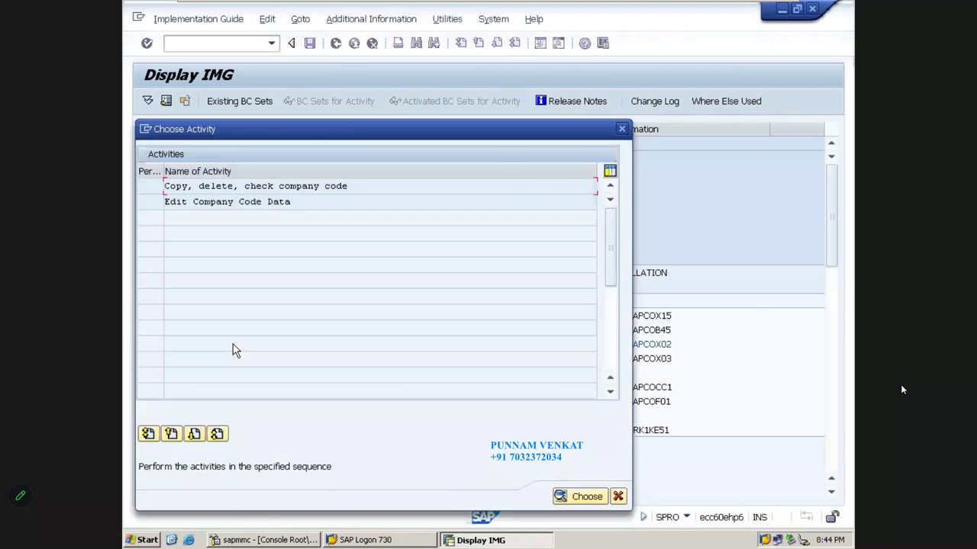
{"action": "double_click", "coordinate": [199, 204]}
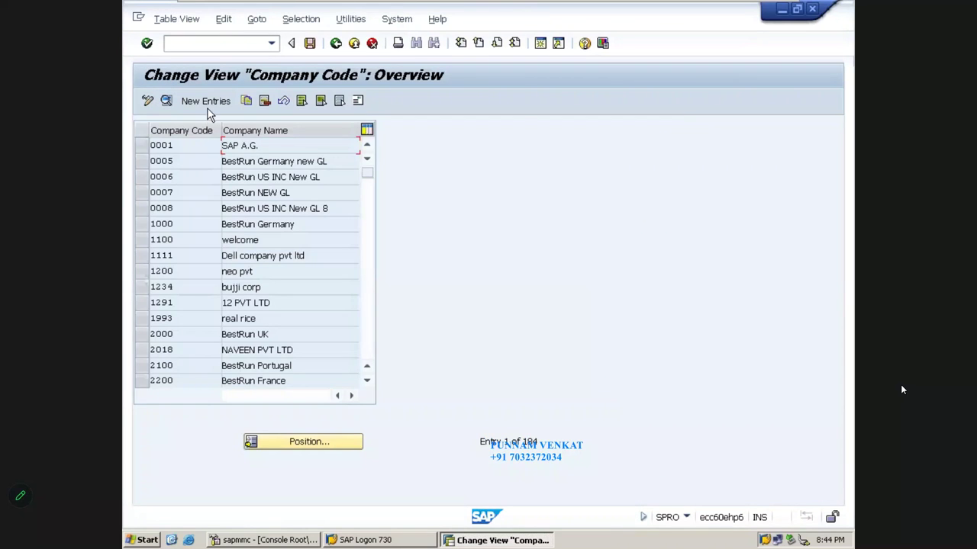
{"action": "left_click", "coordinate": [206, 101]}
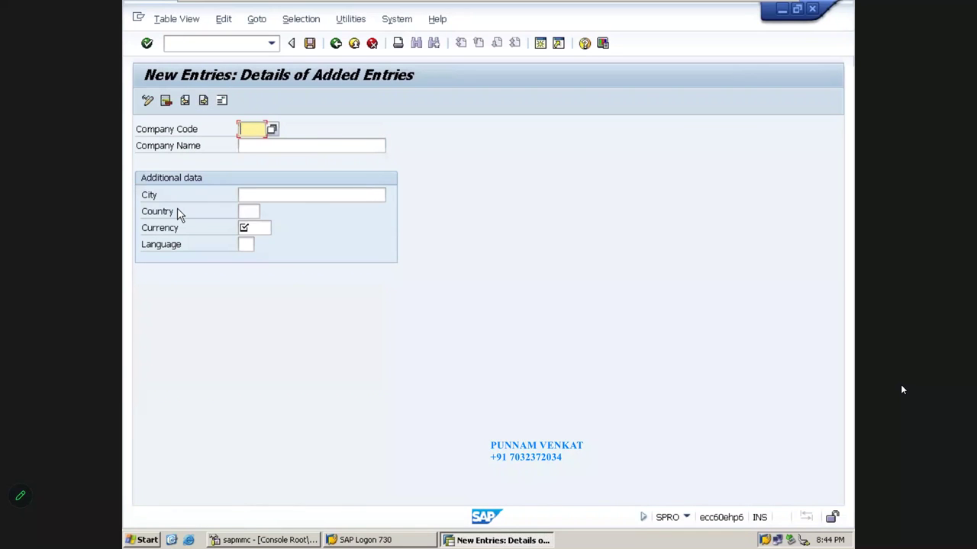
{"action": "left_click", "coordinate": [373, 45]}
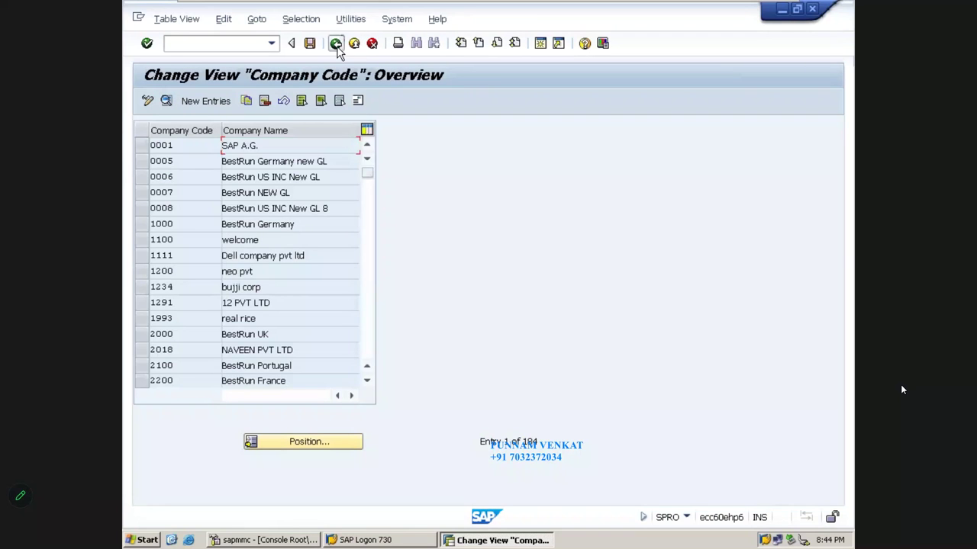
{"action": "left_click", "coordinate": [335, 44]}
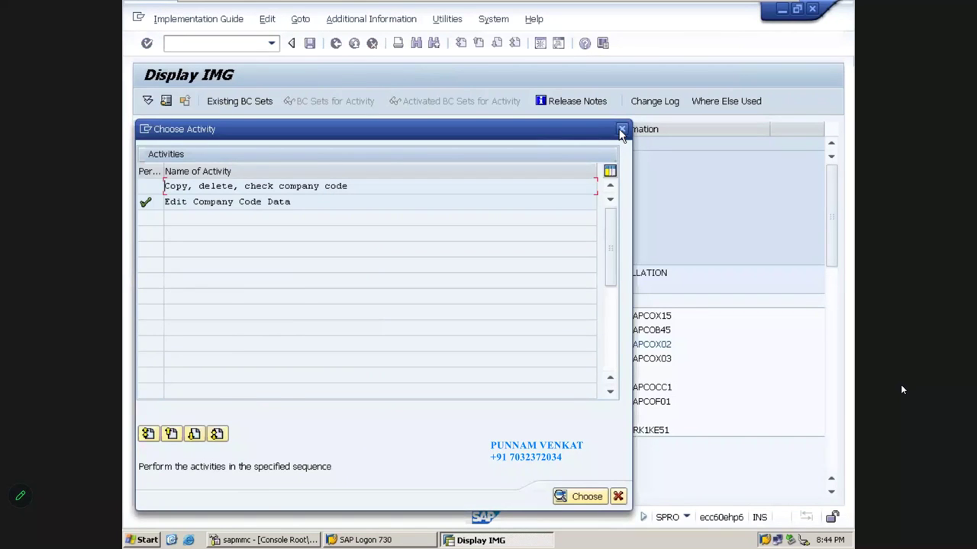
{"action": "key", "text": "Escape"}
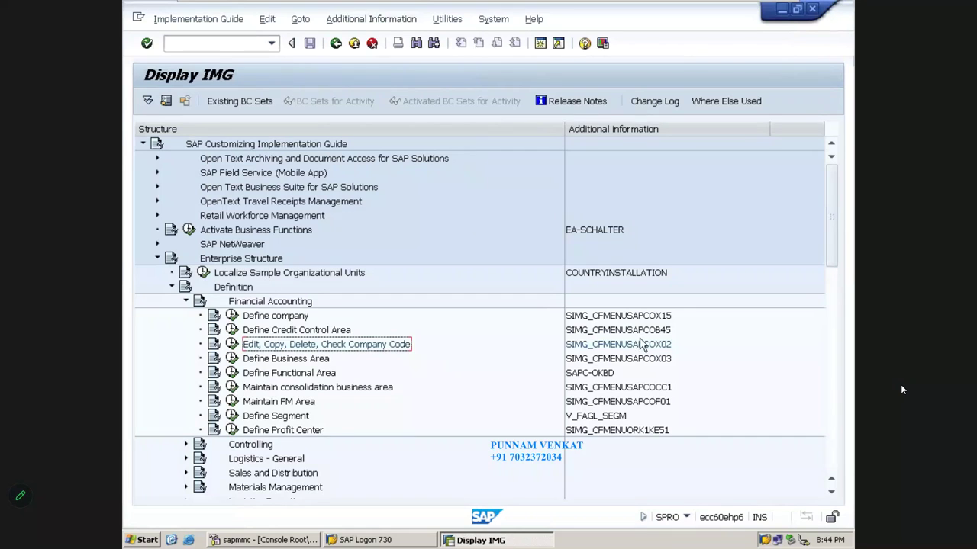
- Return to SAP Easy Access, run transaction OX02, view its blank new company code form, and leave the transaction
{"action": "left_click", "coordinate": [336, 44]}
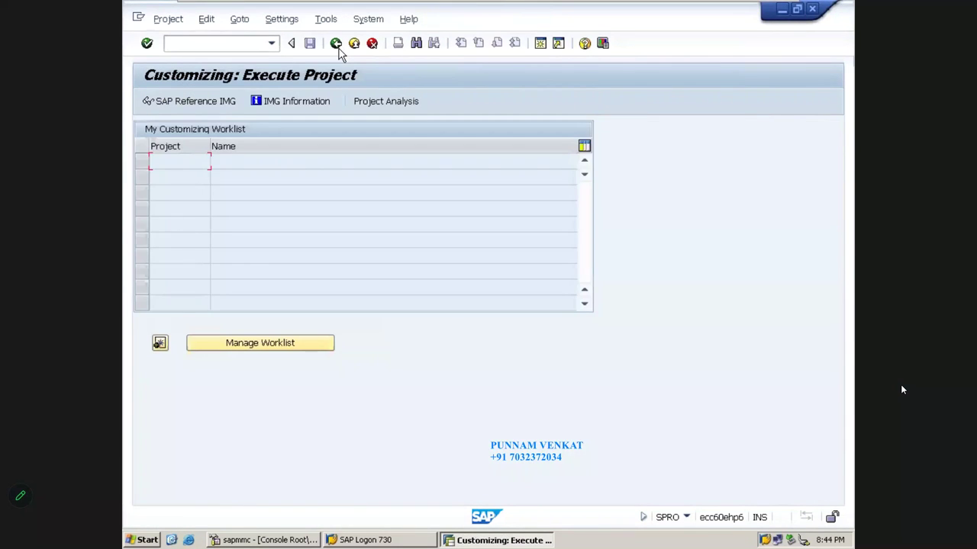
{"action": "left_click", "coordinate": [336, 43]}
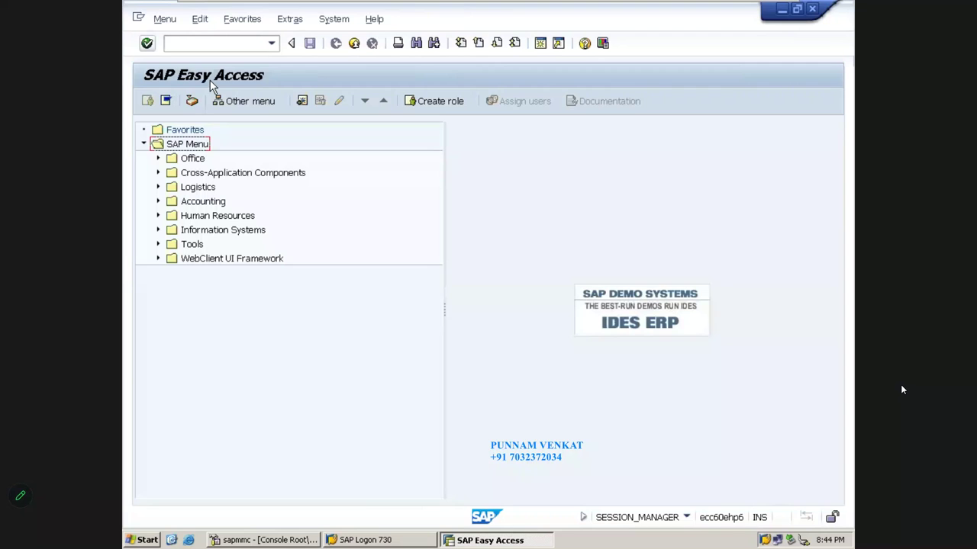
{"action": "left_click", "coordinate": [206, 43]}
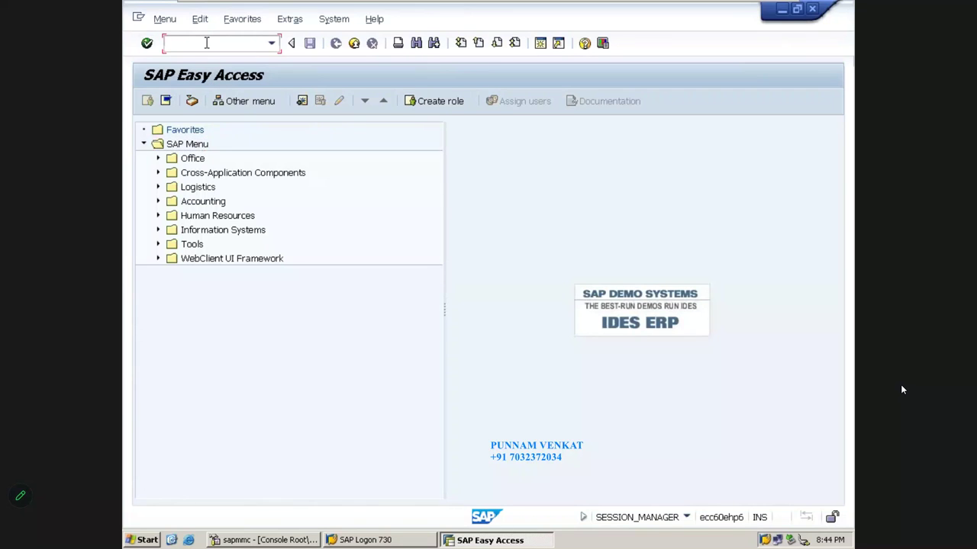
{"action": "type", "text": "OX02"}
{"action": "key", "text": "Return"}
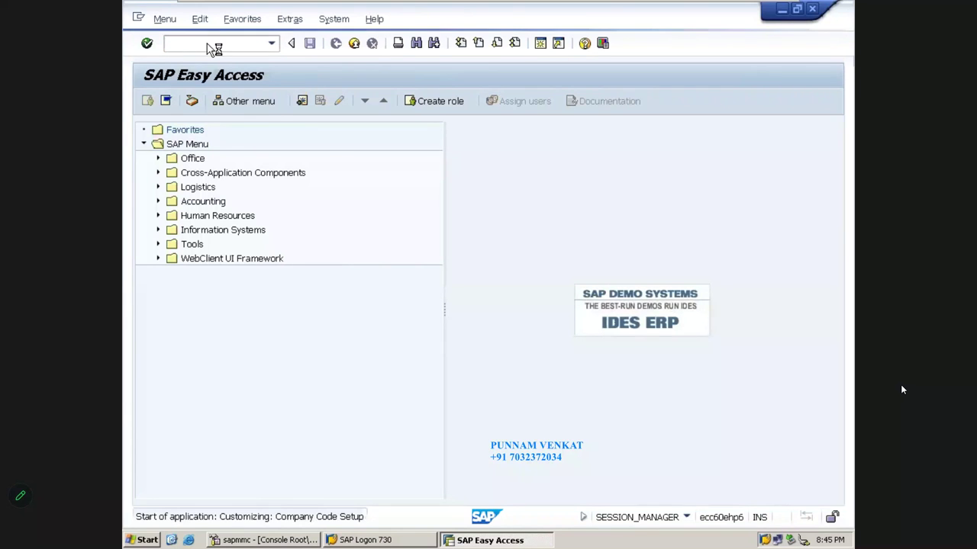
{"action": "left_click", "coordinate": [210, 104]}
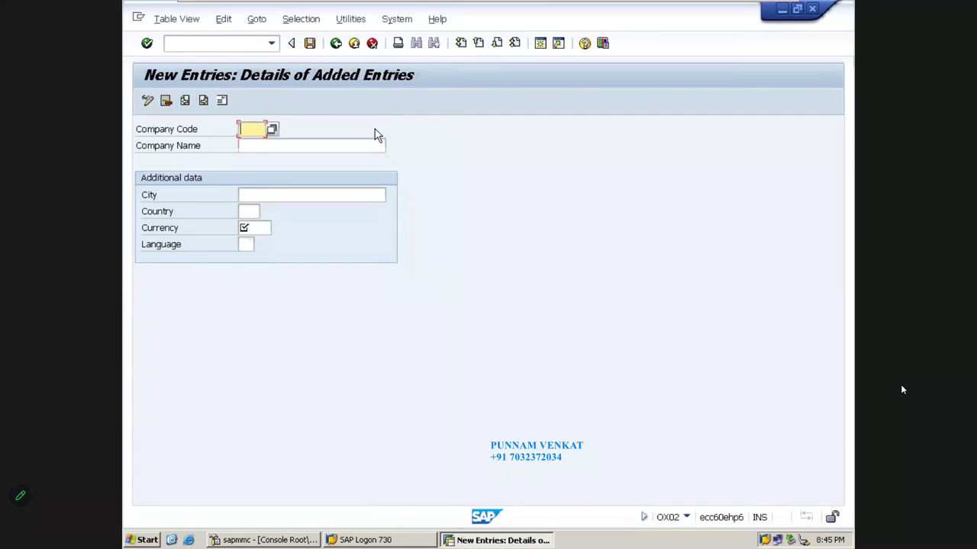
{"action": "left_click", "coordinate": [372, 43]}
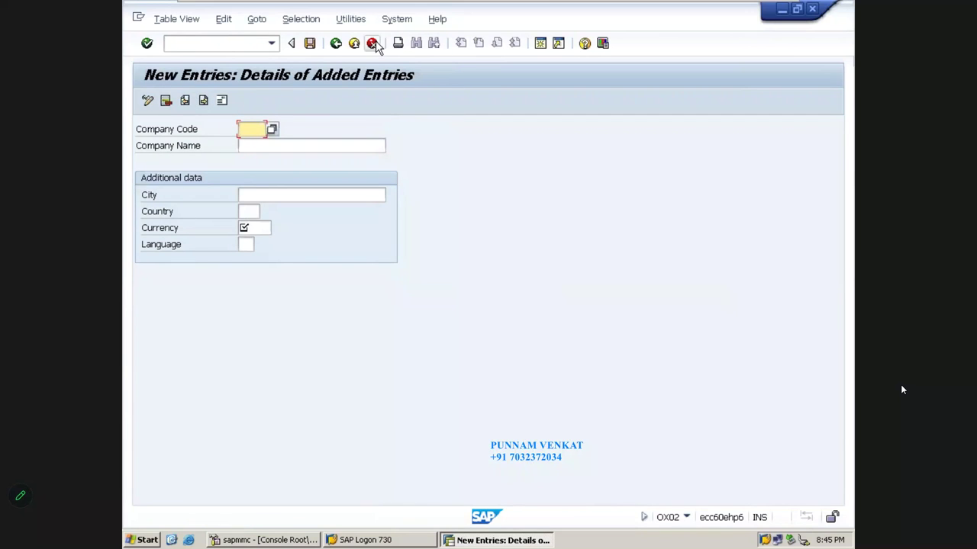
{"action": "left_click", "coordinate": [335, 43]}
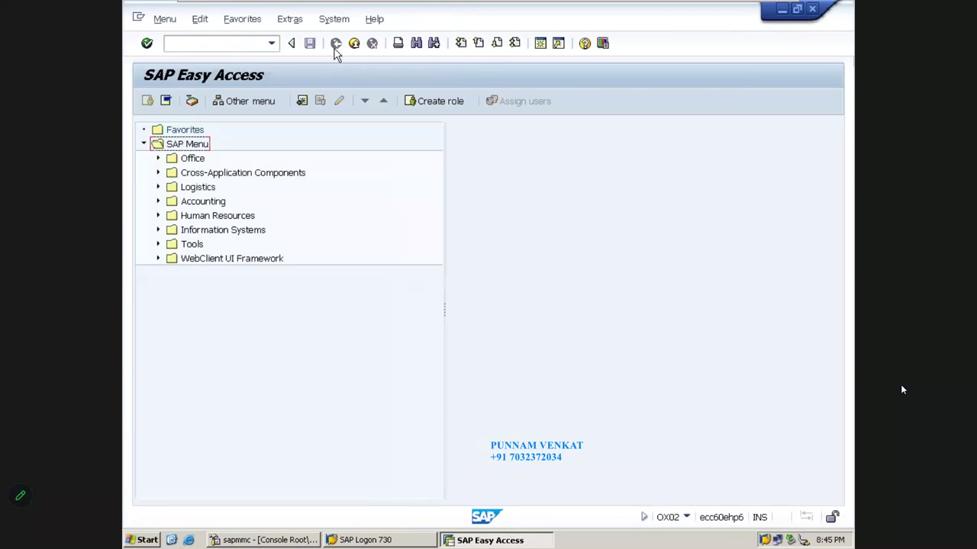
- Run transaction SPRO and open the SAP Reference IMG
{"action": "left_click", "coordinate": [247, 42]}
{"action": "type", "text": "SPRO"}
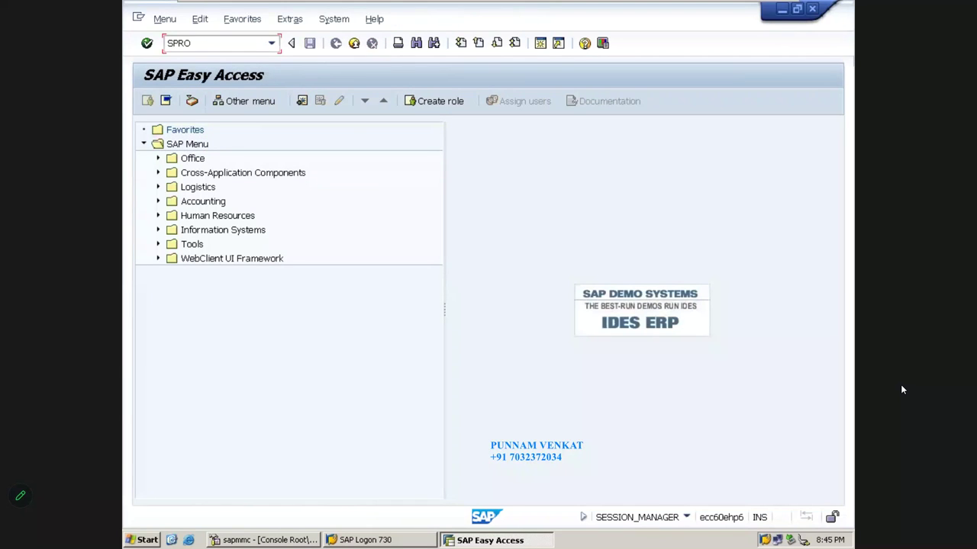
{"action": "key", "text": "Return"}
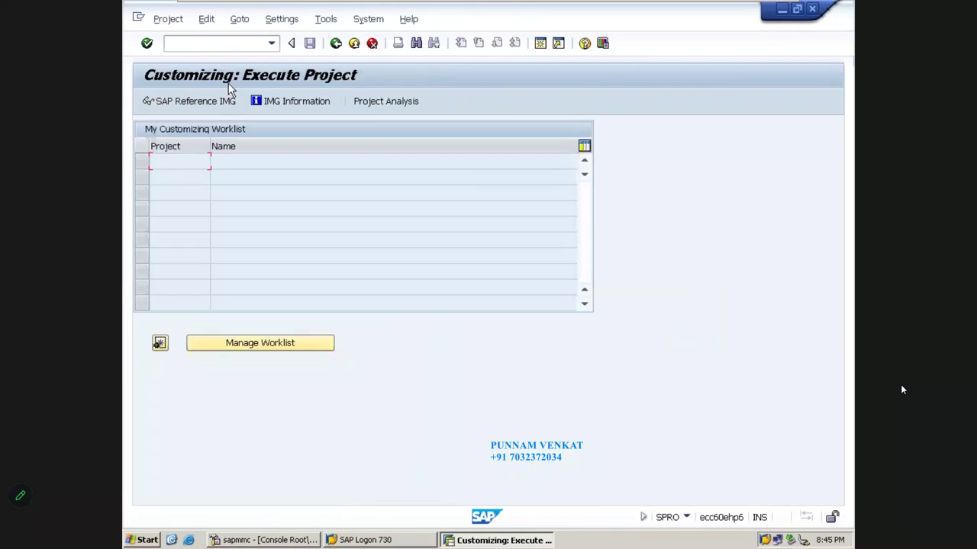
{"action": "left_click", "coordinate": [218, 104]}
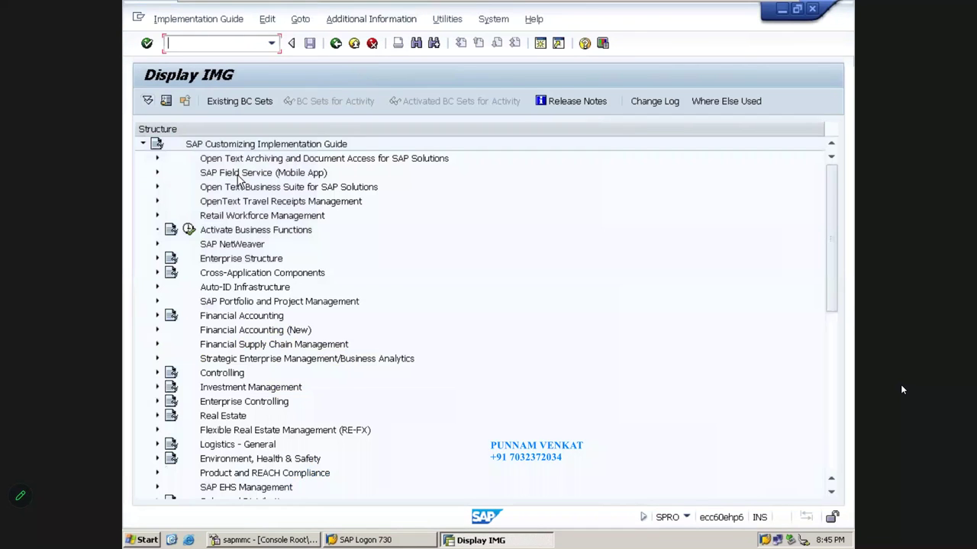
- Expand Enterprise Structure, Definition and Financial Accounting in the IMG and select Edit, Copy, Delete, Check Company Code
{"action": "left_click", "coordinate": [238, 174]}
{"action": "key", "text": "Down"}
{"action": "key", "text": "Down"}
{"action": "key", "text": "Down"}
{"action": "key", "text": "Down"}
{"action": "key", "text": "Down"}
{"action": "key", "text": "Down"}
{"action": "key", "text": "Right"}
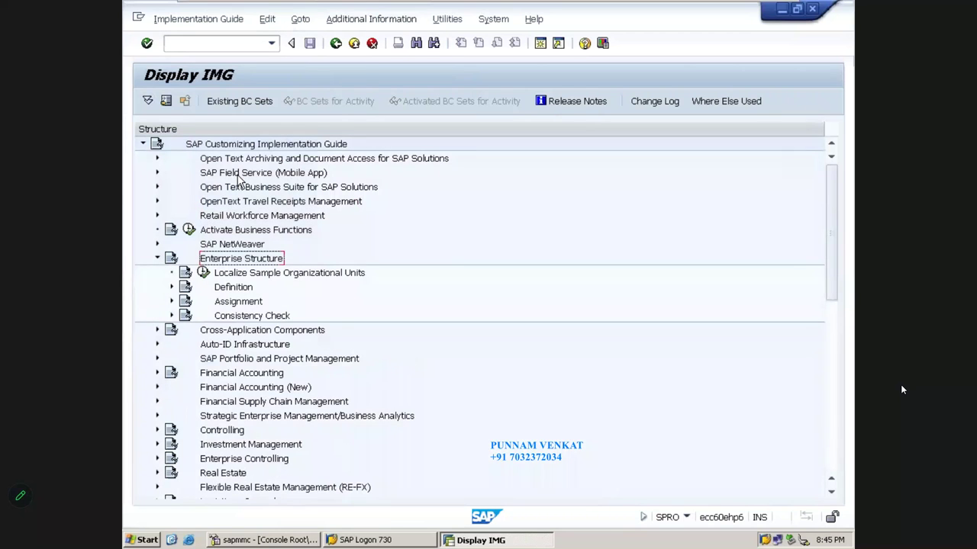
{"action": "key", "text": "Down"}
{"action": "key", "text": "Down"}
{"action": "key", "text": "Right"}
{"action": "key", "text": "Down"}
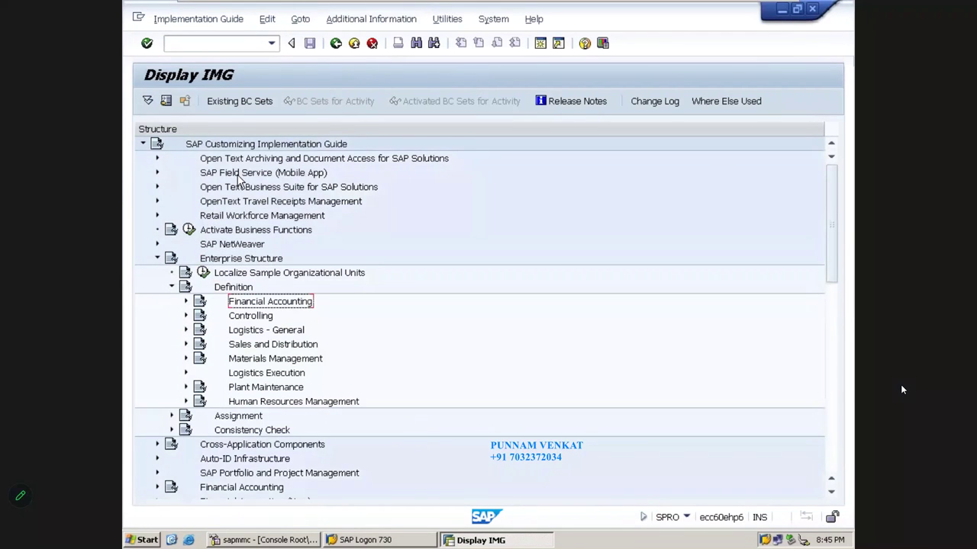
{"action": "key", "text": "Right"}
{"action": "key", "text": "Down"}
{"action": "key", "text": "Down"}
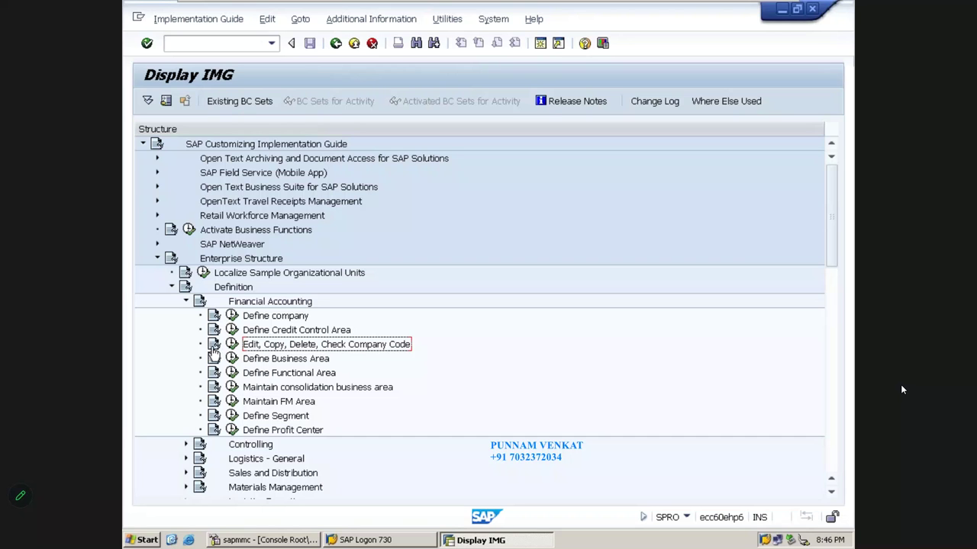
- Open the documentation for Edit, Copy, Delete, Check Company Code, highlight the company code definition, and maximize the window to read further
{"action": "left_click", "coordinate": [215, 346]}
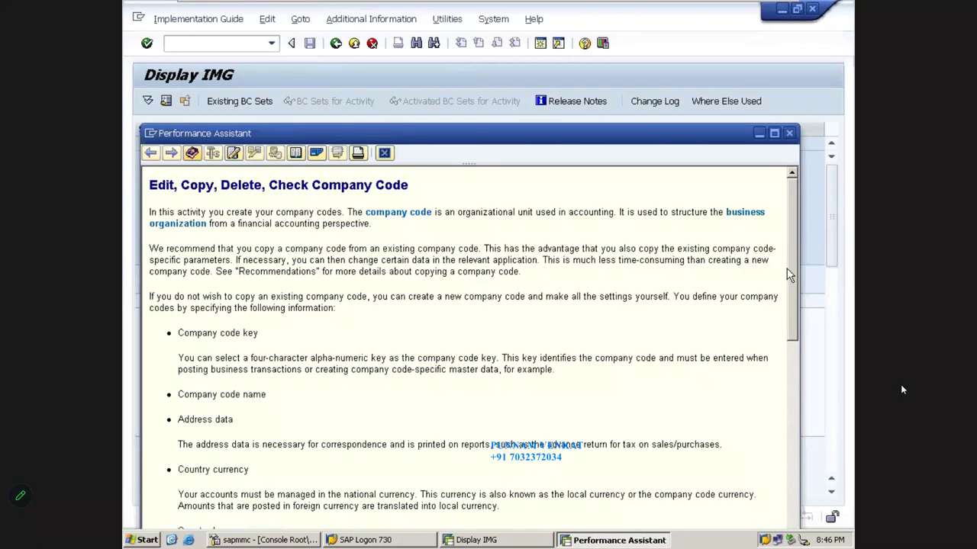
{"action": "left_click_drag", "start_coordinate": [793, 282], "coordinate": [816, 234]}
{"action": "left_click_drag", "start_coordinate": [350, 212], "coordinate": [373, 223]}
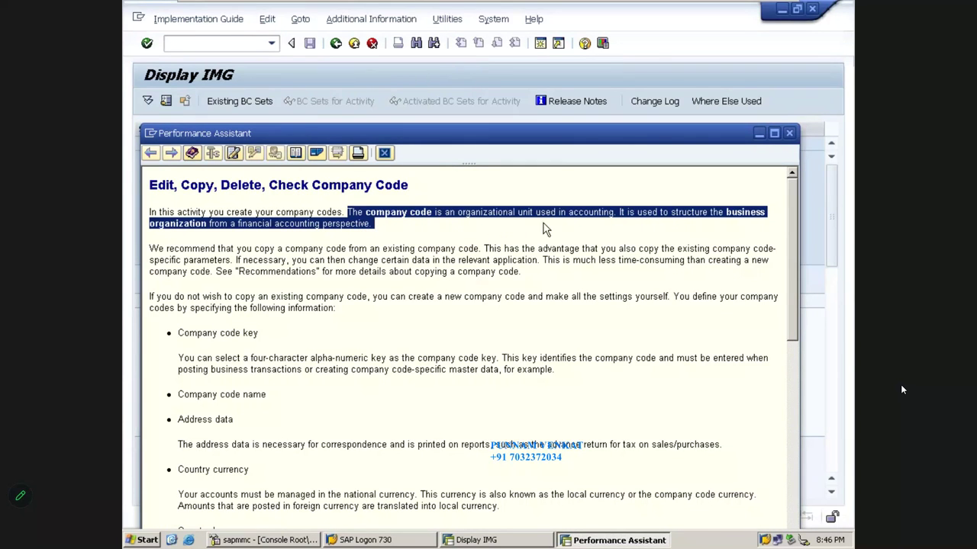
{"action": "left_click", "coordinate": [608, 223]}
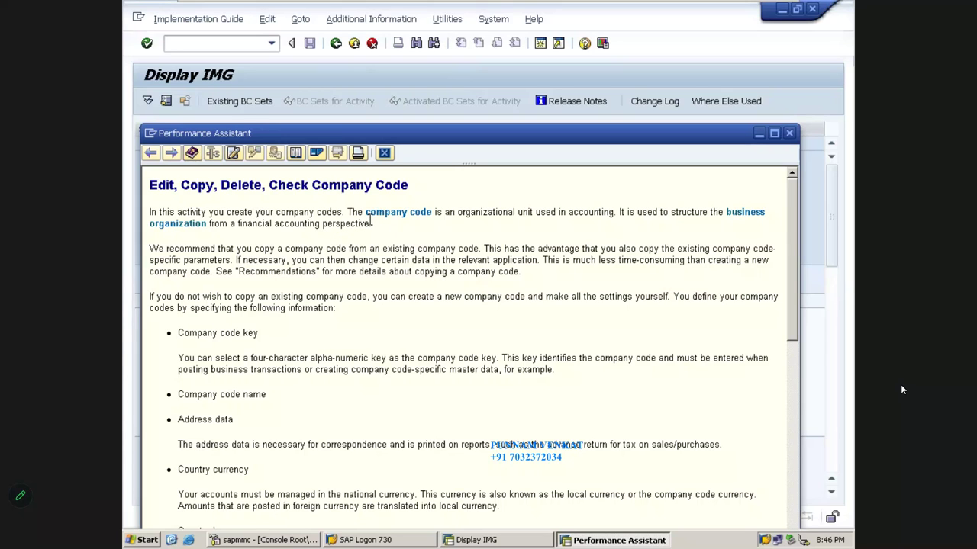
{"action": "left_click_drag", "start_coordinate": [349, 211], "coordinate": [371, 224]}
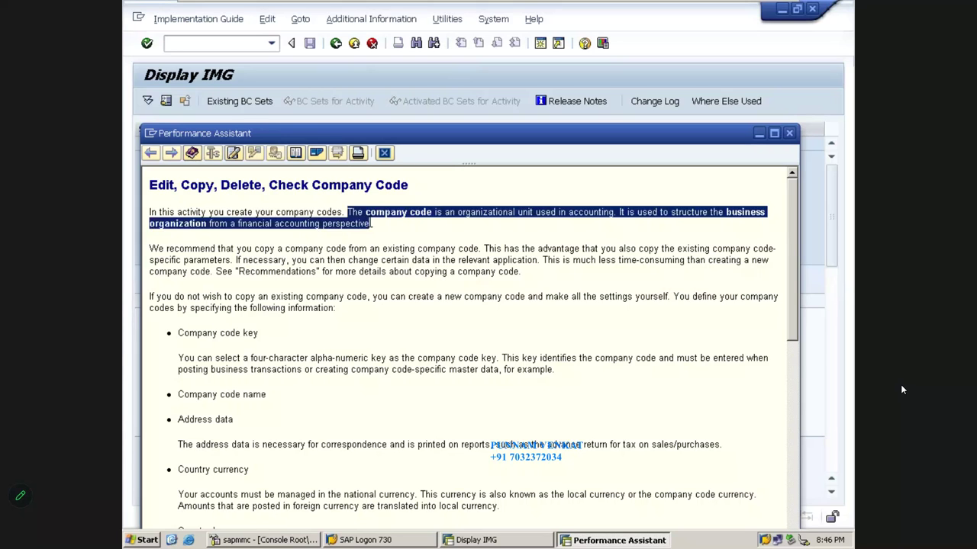
{"action": "left_click", "coordinate": [774, 133]}
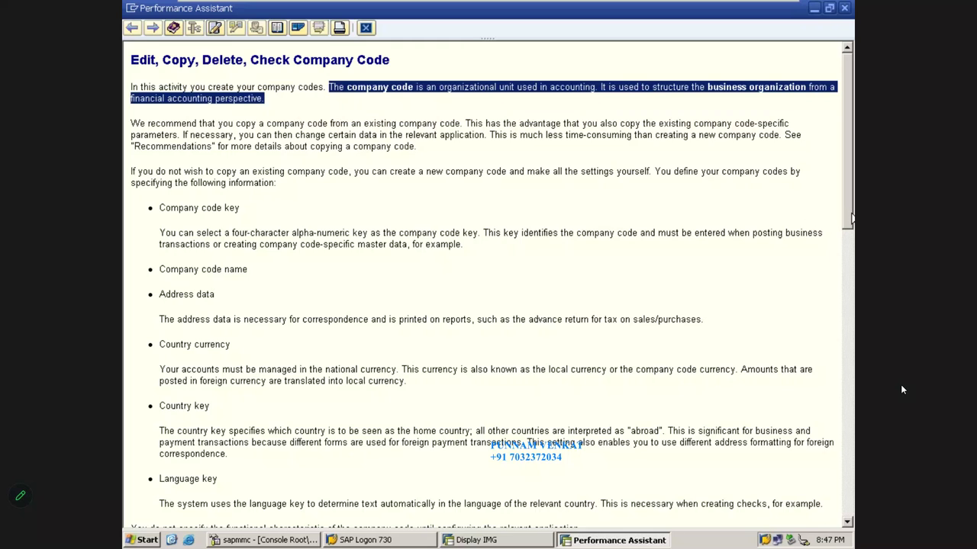
{"action": "left_click", "coordinate": [847, 481]}
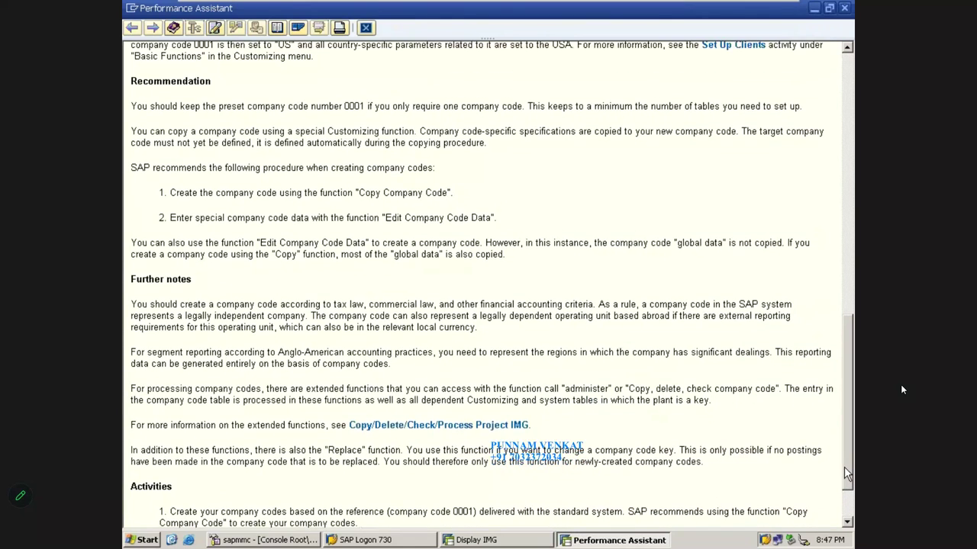
- Reread the company code definition at the start of the documentation, highlight it, and close the documentation window
{"action": "scroll", "coordinate": [903, 390], "scroll_direction": "up", "scroll_amount": 15}
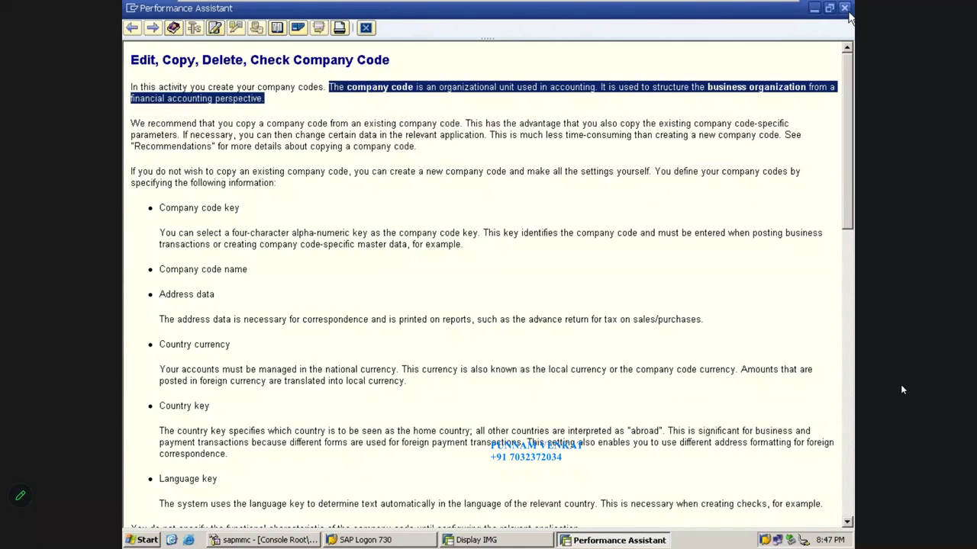
{"action": "left_click", "coordinate": [586, 109]}
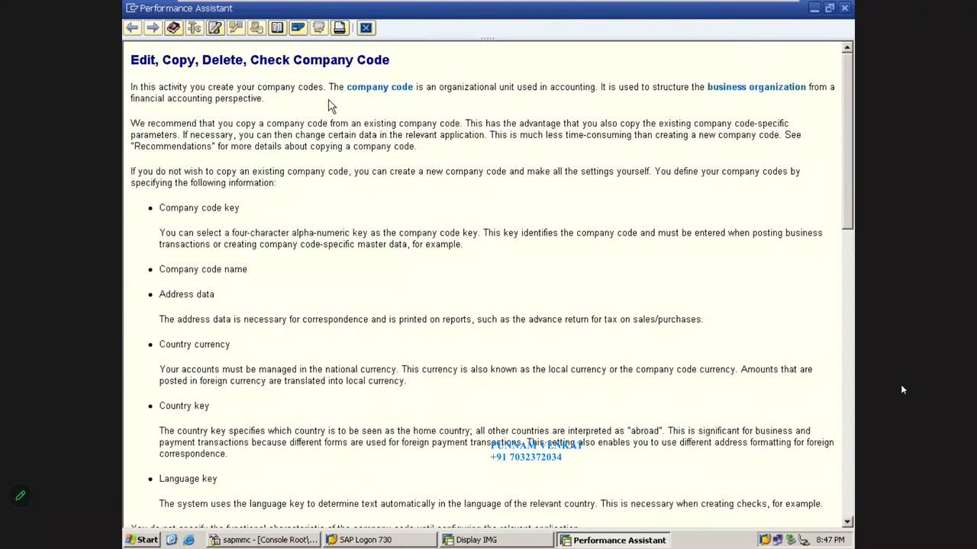
{"action": "triple_click", "coordinate": [351, 106]}
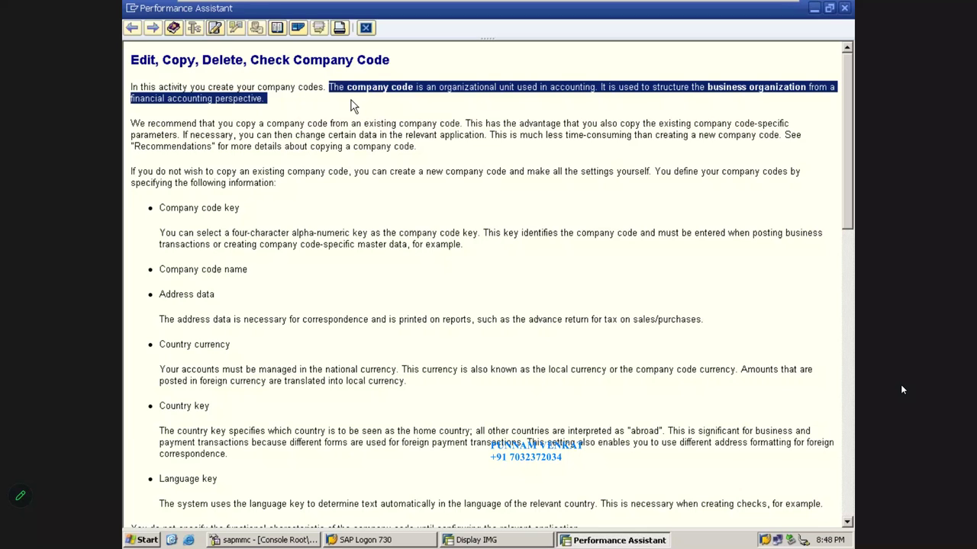
{"action": "left_click", "coordinate": [351, 100]}
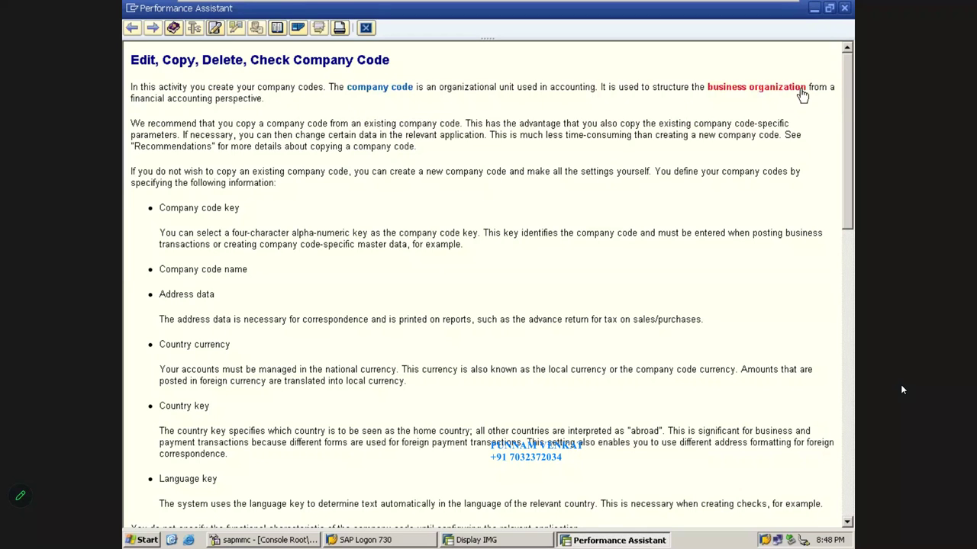
{"action": "left_click", "coordinate": [845, 9]}
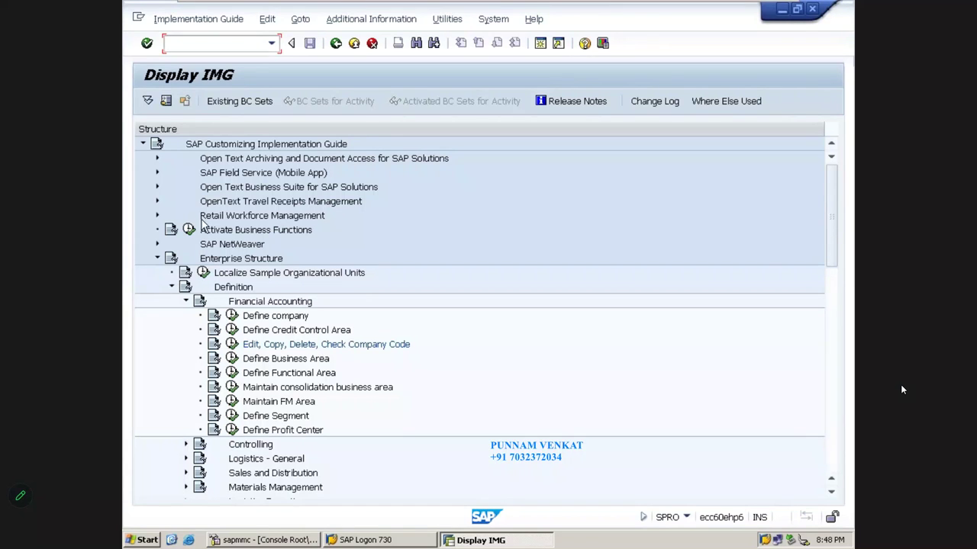
- Execute Edit, Copy, Delete, Check Company Code, choose the Edit Company Code Data activity, and start a new entry
{"action": "left_click", "coordinate": [232, 344]}
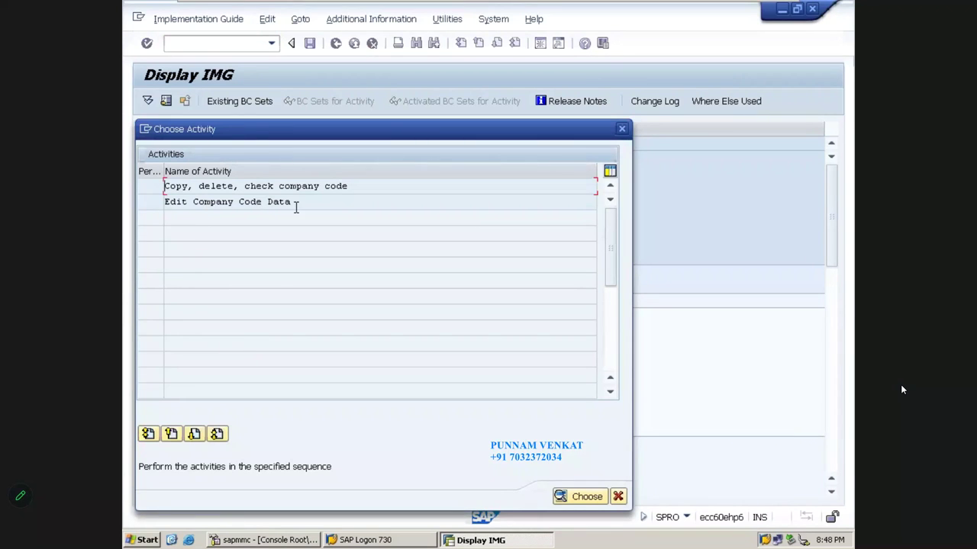
{"action": "left_click_drag", "start_coordinate": [293, 203], "coordinate": [146, 202]}
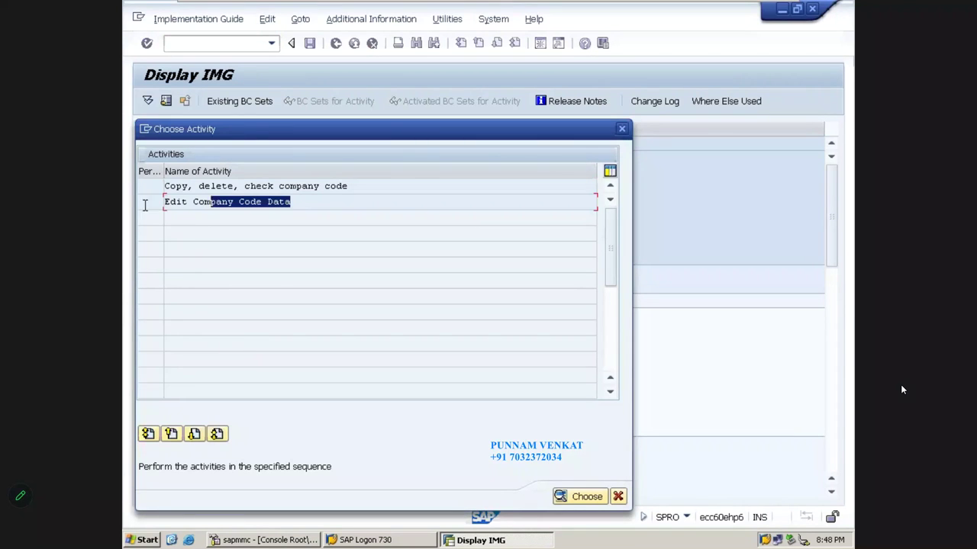
{"action": "left_click", "coordinate": [226, 202]}
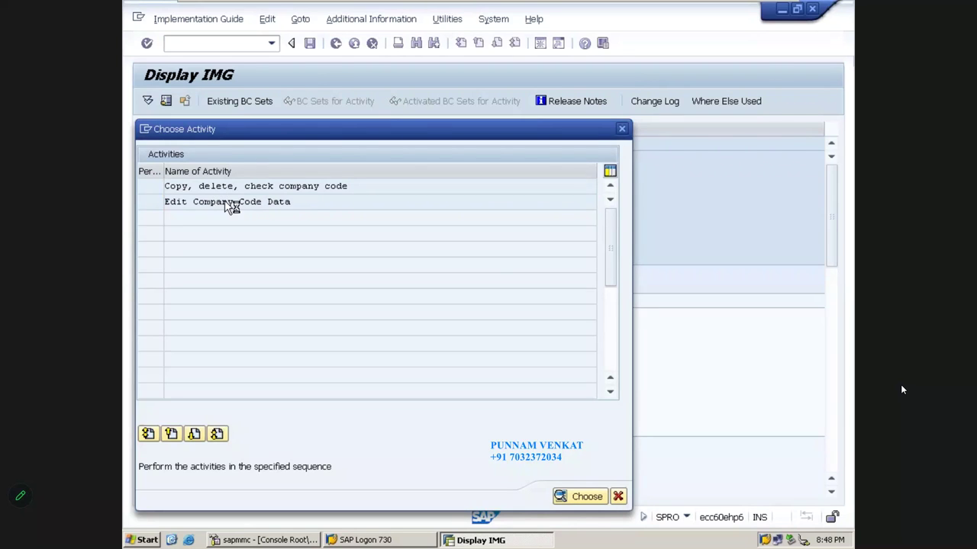
{"action": "double_click", "coordinate": [224, 200]}
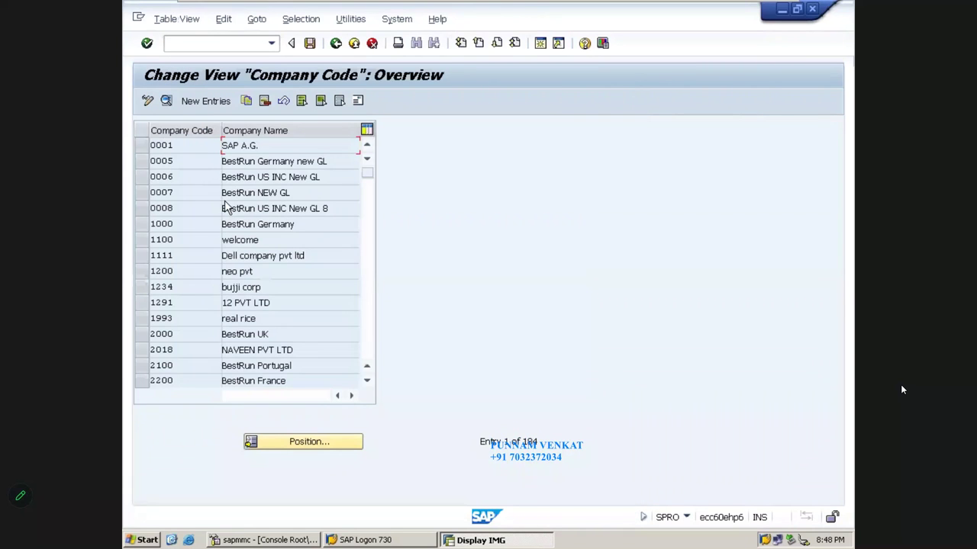
{"action": "left_click", "coordinate": [206, 101]}
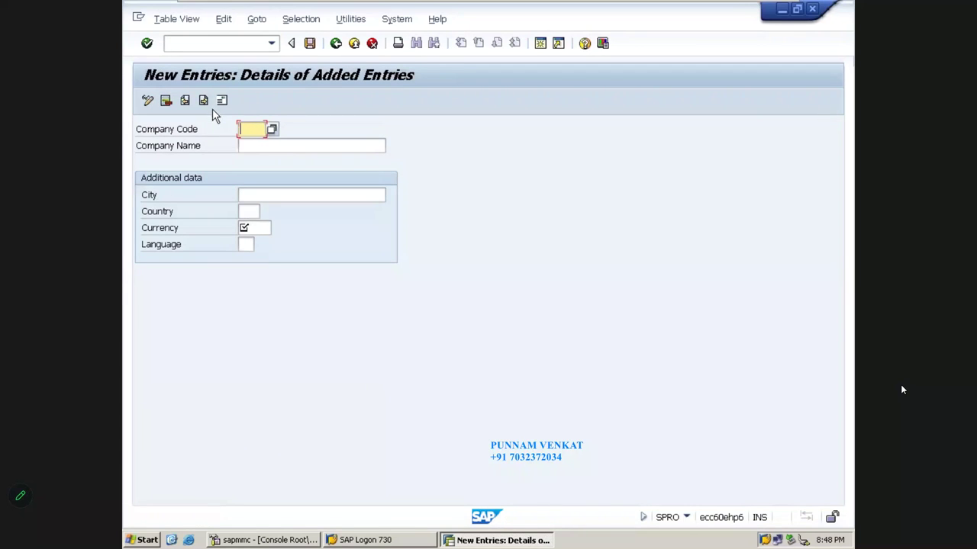
- Enter PM Steels Pvt Ltd as the company name and PM10 as the company code
{"action": "left_click", "coordinate": [254, 145]}
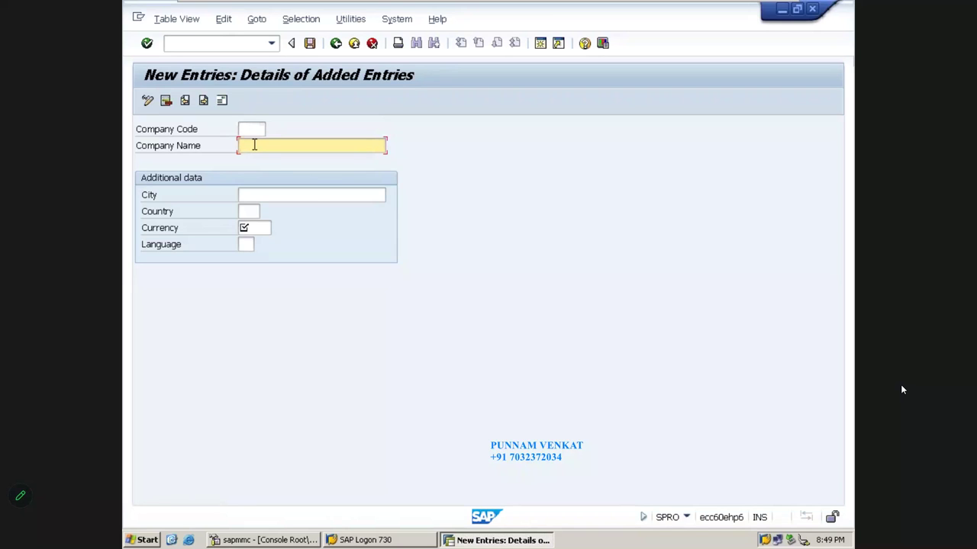
{"action": "type", "text": "PM Steels Pvt Ltd"}
{"action": "left_click", "coordinate": [247, 128]}
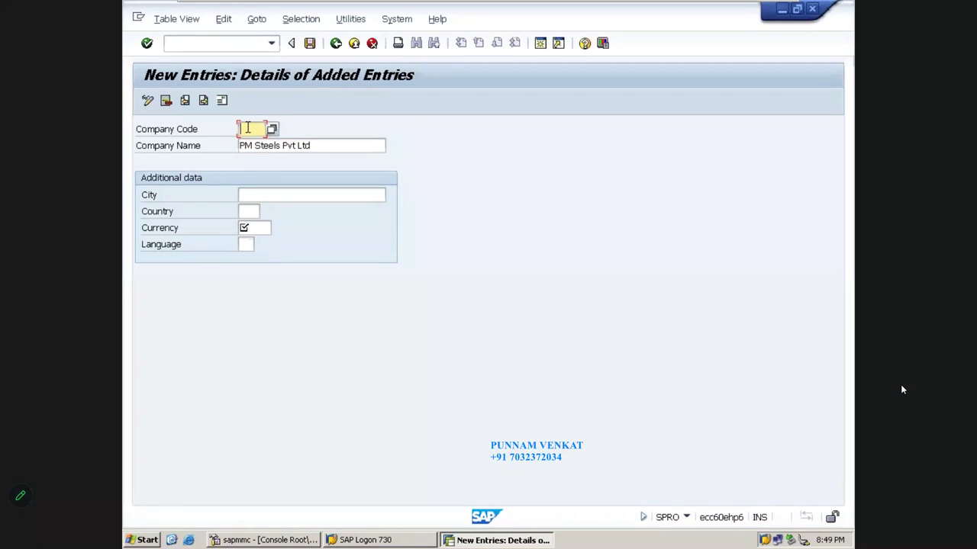
{"action": "type", "text": "PM10"}
{"action": "key", "text": "Home"}
{"action": "key", "text": "shift+End"}
{"action": "left_click_drag", "start_coordinate": [313, 147], "coordinate": [223, 155]}
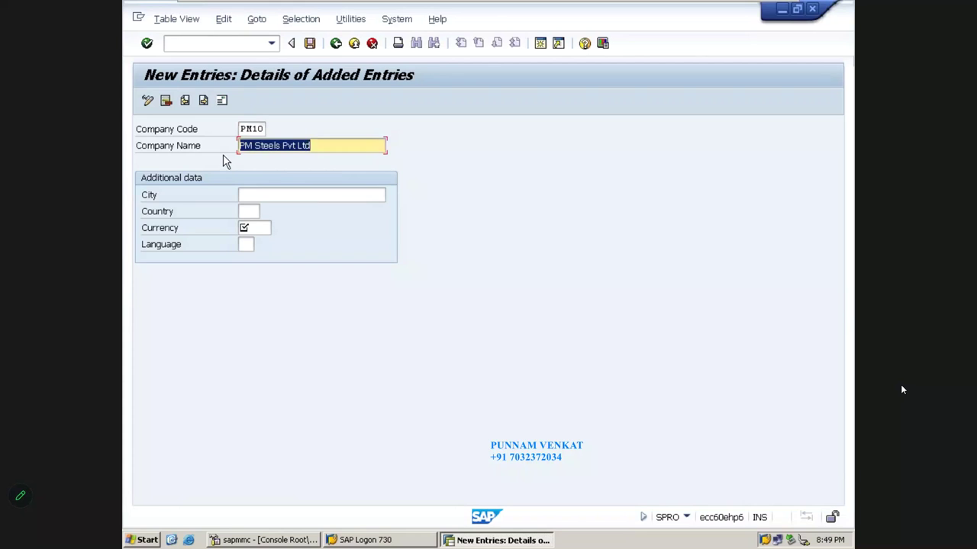
- Fill in the additional data with city Vizag, country IN and currency INR
{"action": "key", "text": "Tab"}
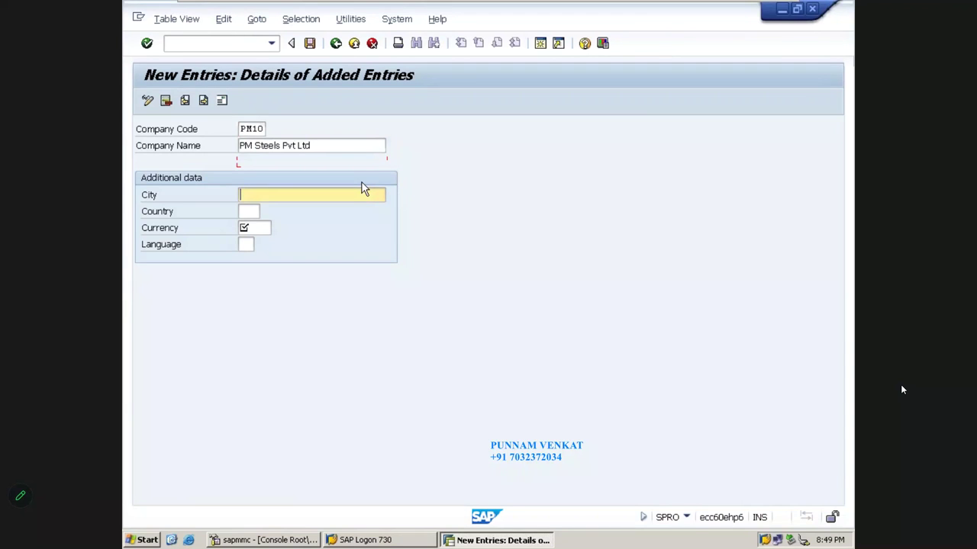
{"action": "type", "text": "Vizag"}
{"action": "key", "text": "Tab"}
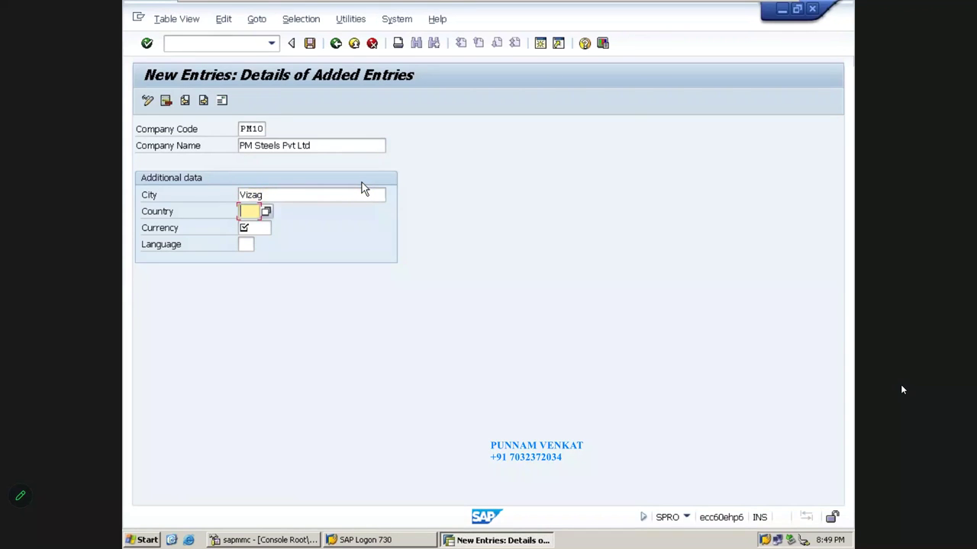
{"action": "type", "text": "IN"}
{"action": "key", "text": "Tab"}
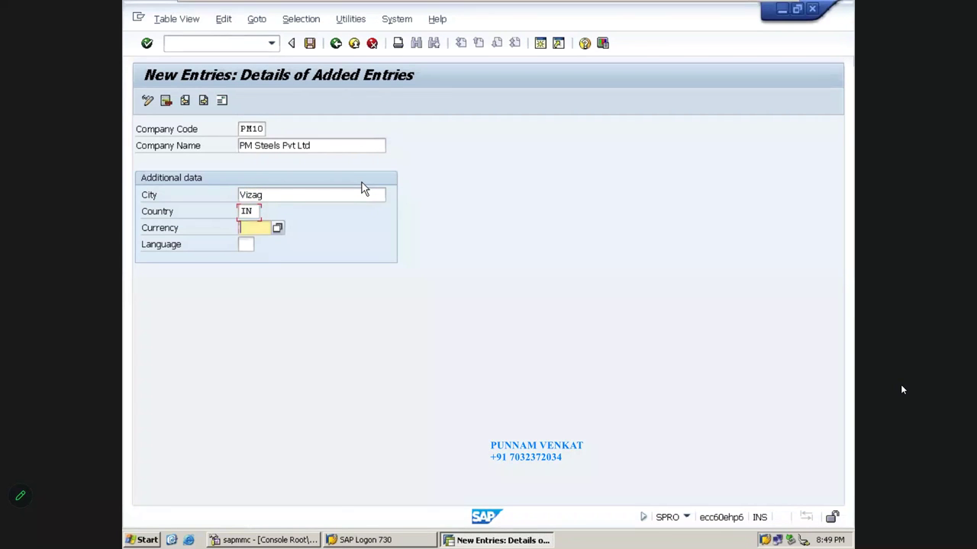
{"action": "type", "text": "INR"}
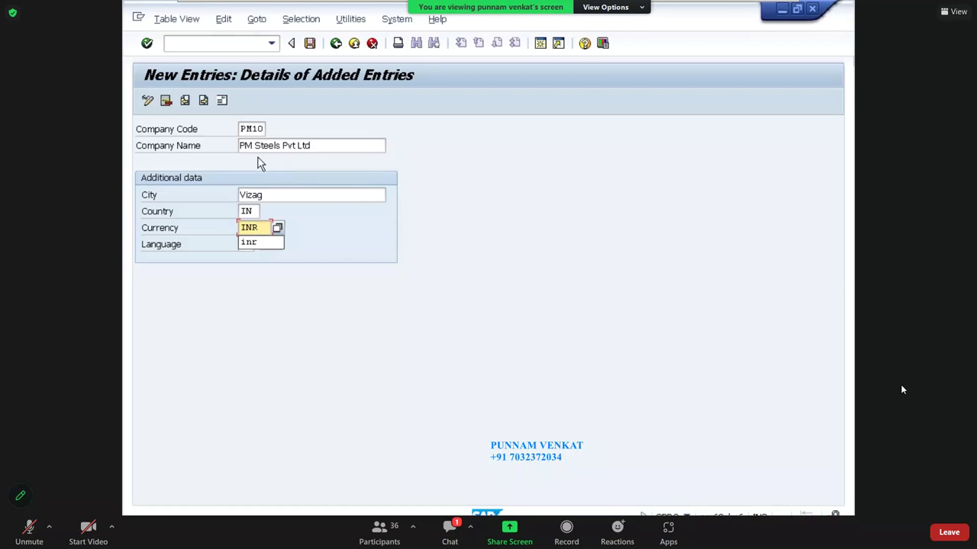
{"action": "left_click_drag", "start_coordinate": [254, 146], "coordinate": [330, 157]}
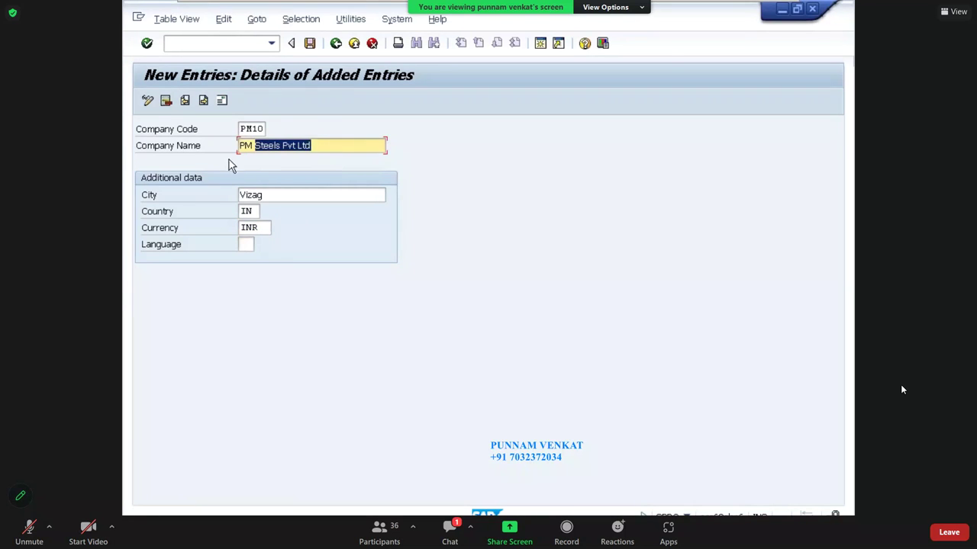
- Set the company code's country to US and its currency to USD
{"action": "left_click", "coordinate": [265, 227]}
{"action": "type", "text": "US"}
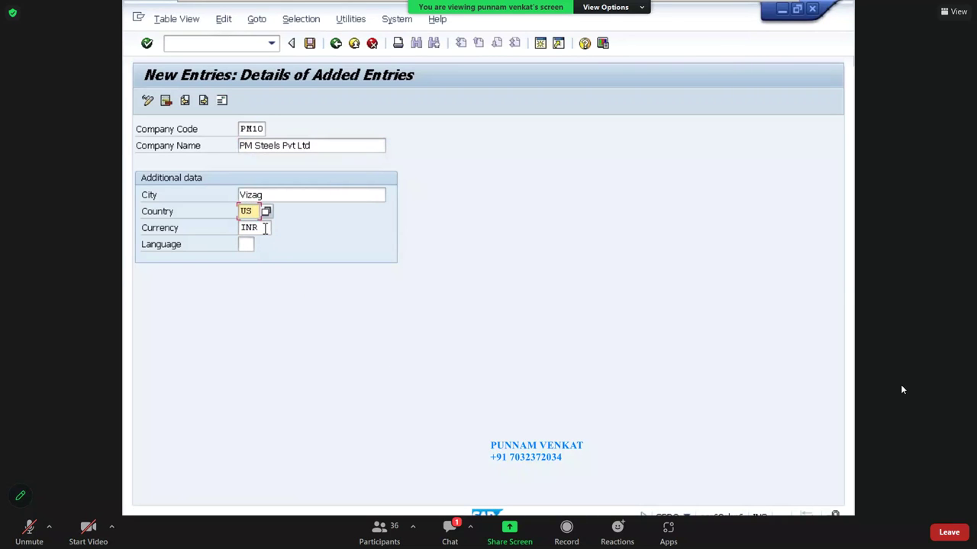
{"action": "key", "text": "Tab"}
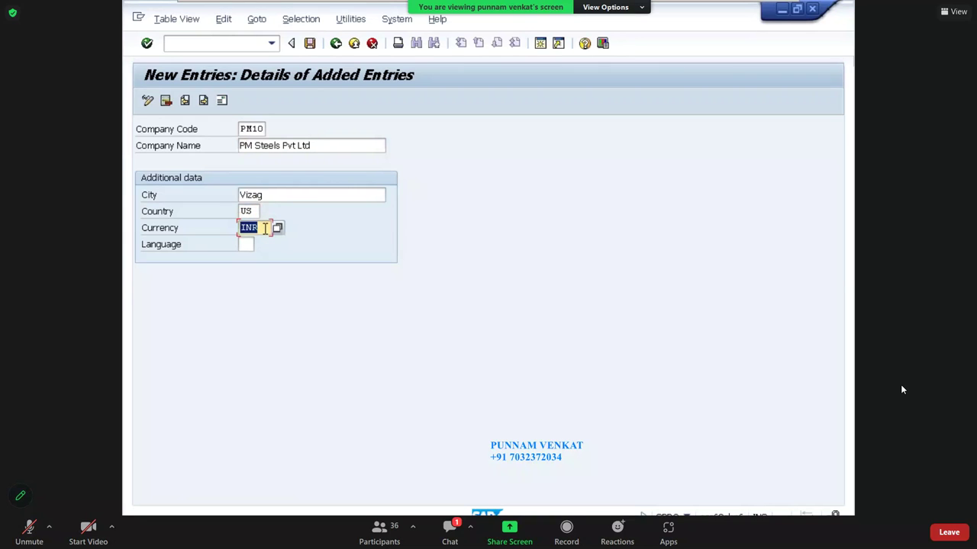
{"action": "type", "text": "USD"}
- Replace the country with China (CN), picked from the list of country keys
{"action": "key", "text": "shift+Tab"}
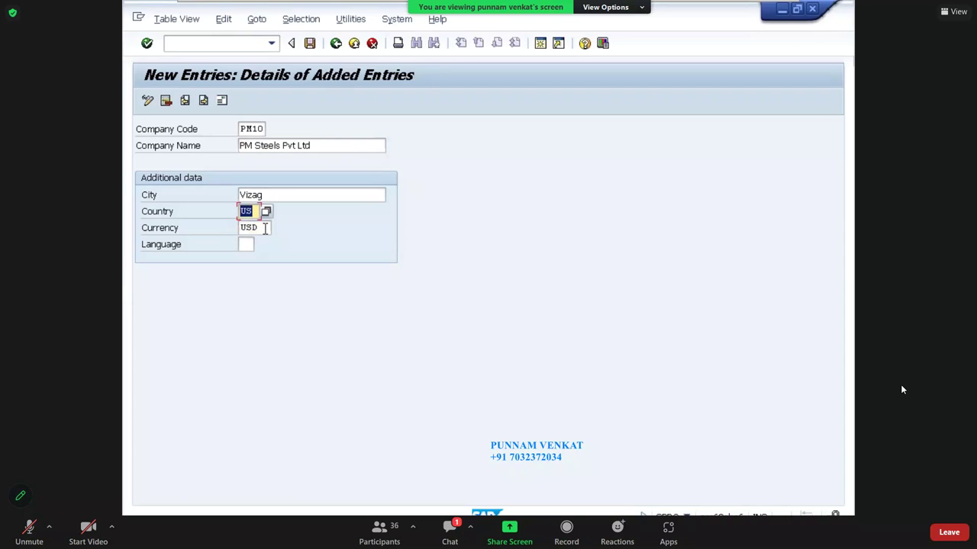
{"action": "key", "text": "BackSpace"}
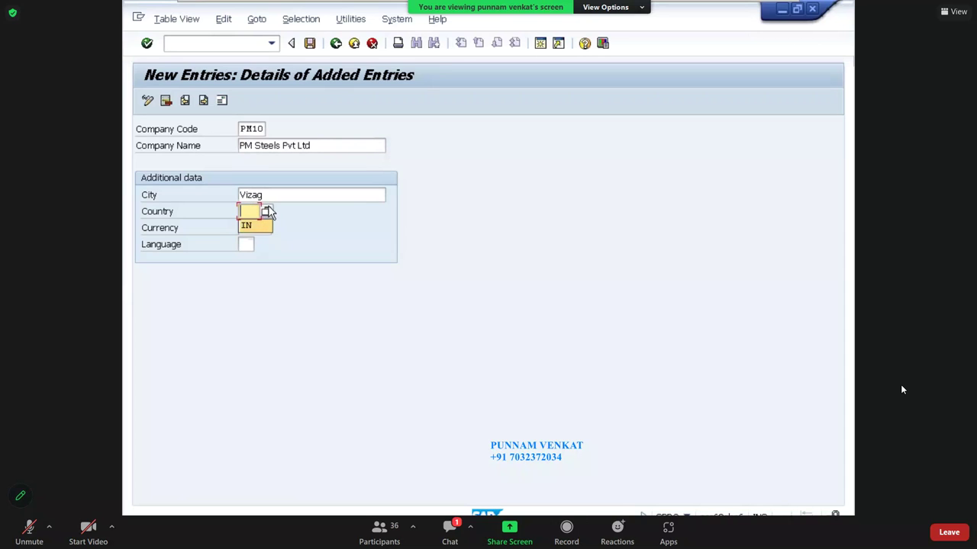
{"action": "key", "text": "Return"}
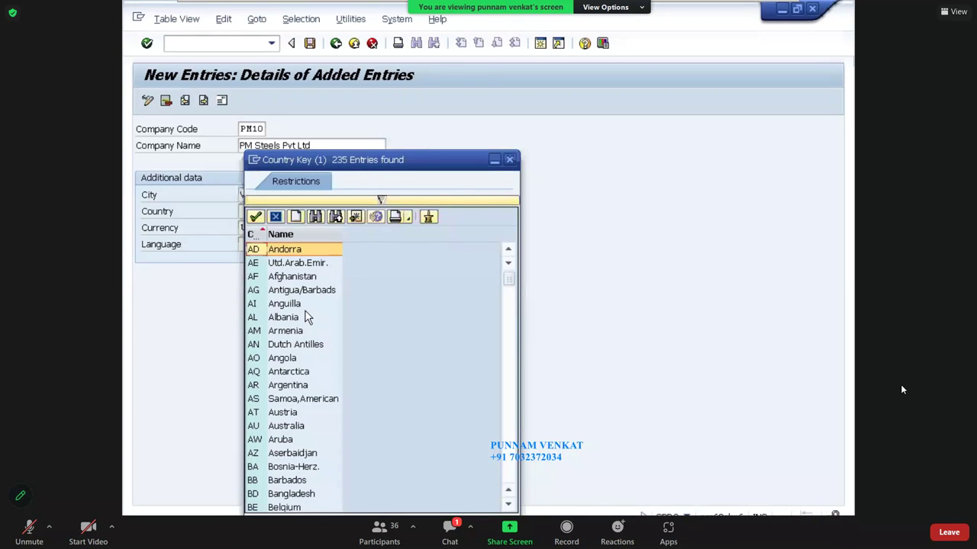
{"action": "scroll", "coordinate": [307, 318], "scroll_direction": "down", "scroll_amount": 3}
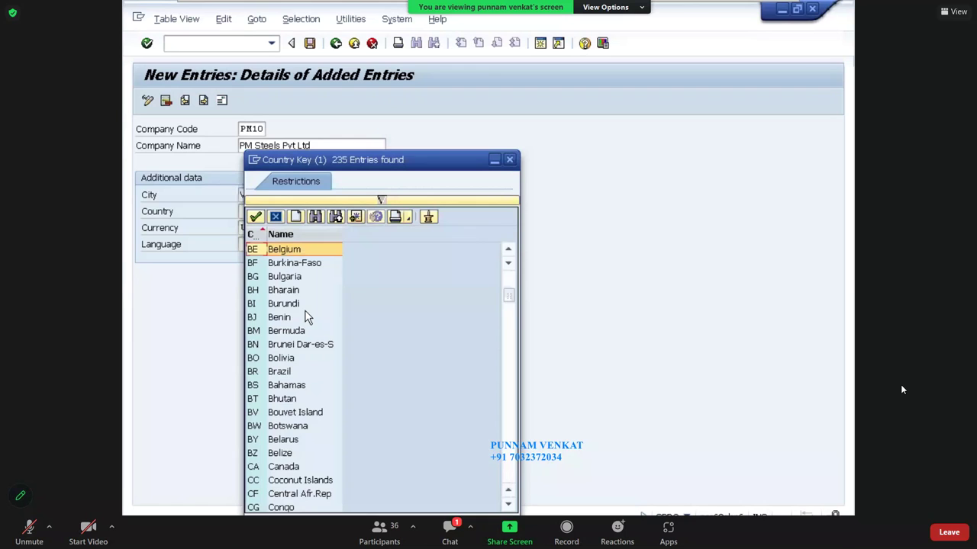
{"action": "scroll", "coordinate": [308, 318], "scroll_direction": "down", "scroll_amount": 3}
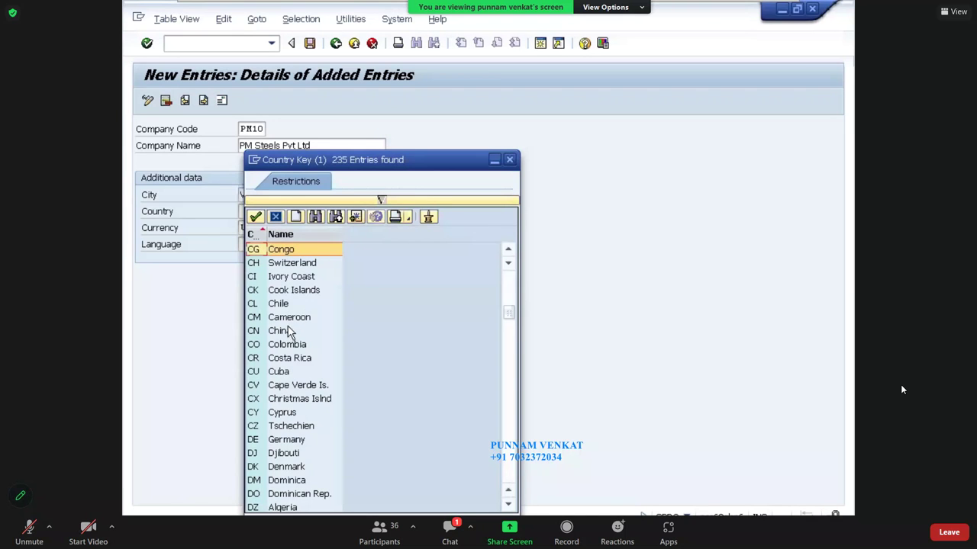
{"action": "double_click", "coordinate": [286, 332]}
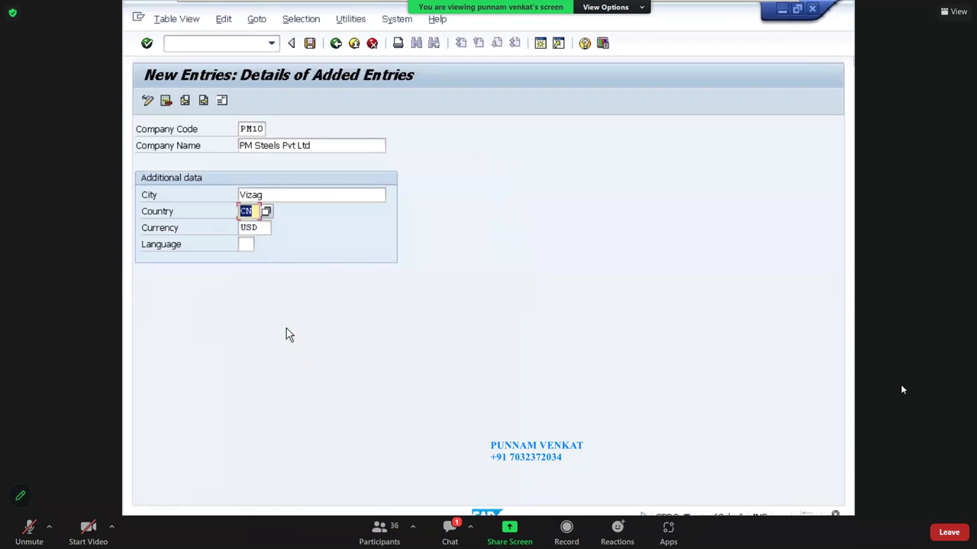
- Replace the currency with Chinese Renminbi Yuan (CNY), picked from the list of currency keys
{"action": "key", "text": "Tab"}
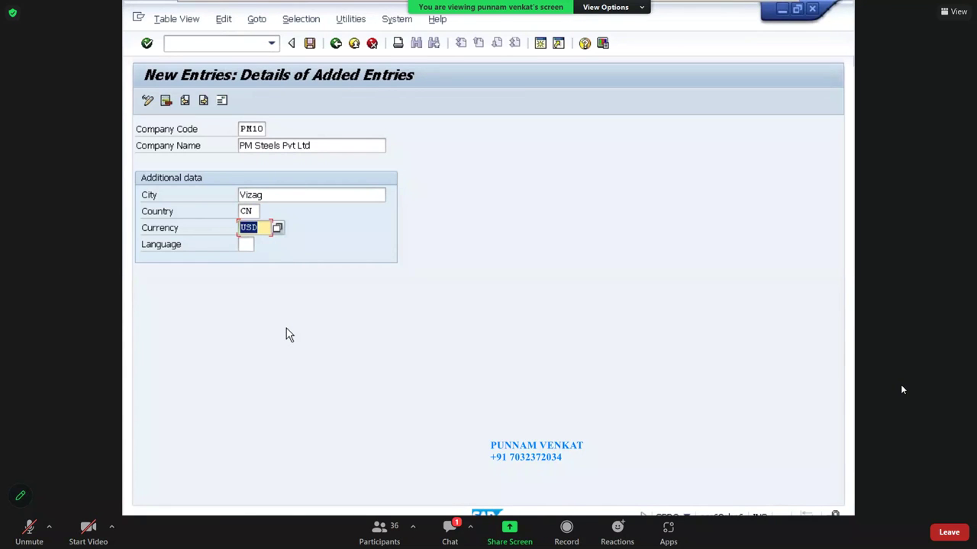
{"action": "key", "text": "BackSpace"}
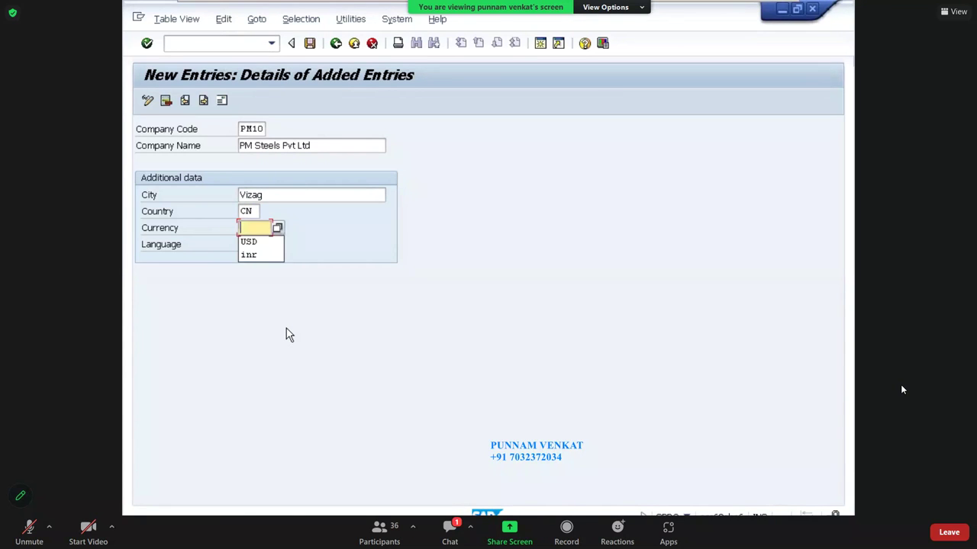
{"action": "left_click", "coordinate": [279, 228]}
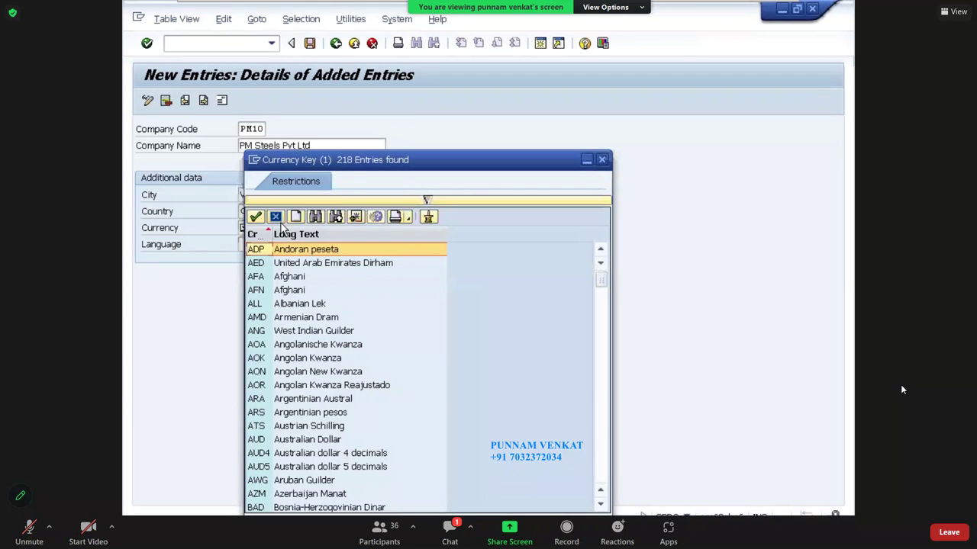
{"action": "key", "text": "Page_Down"}
{"action": "key", "text": "Page_Down"}
{"action": "key", "text": "Page_Down"}
{"action": "key", "text": "Page_Down"}
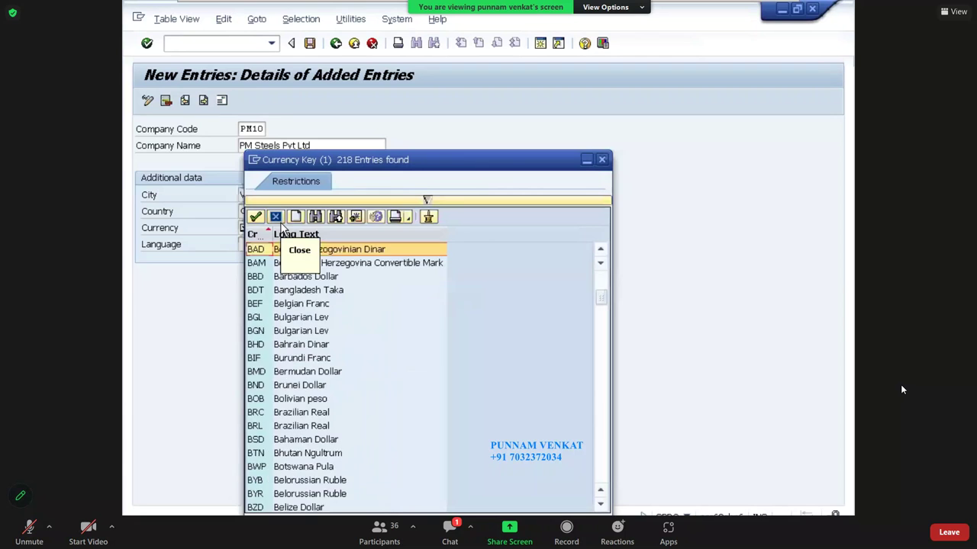
{"action": "key", "text": "Page_Down"}
{"action": "key", "text": "Page_Down"}
{"action": "key", "text": "Page_Down"}
{"action": "key", "text": "Page_Down"}
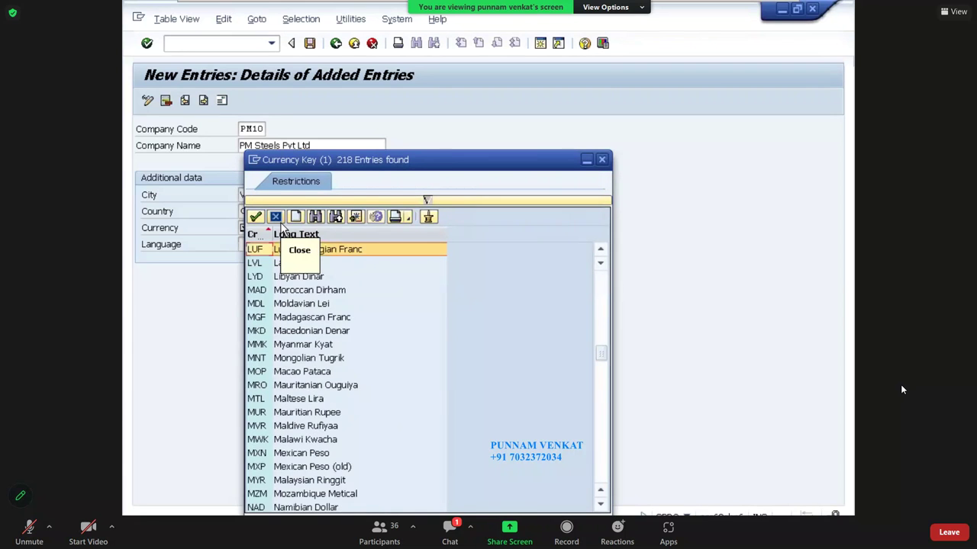
{"action": "key", "text": "Page_Down"}
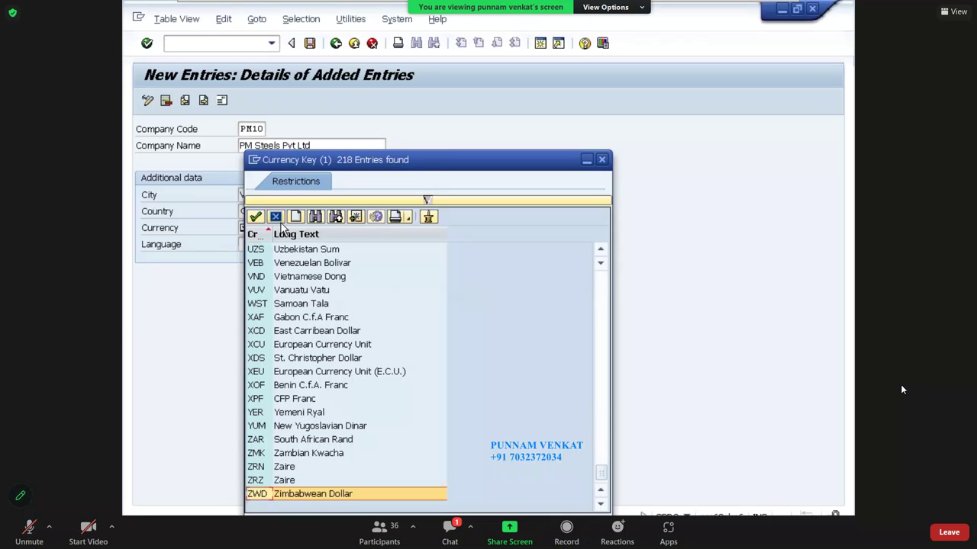
{"action": "key", "text": "Page_Up"}
{"action": "key", "text": "Page_Up"}
{"action": "key", "text": "Page_Up"}
{"action": "key", "text": "Page_Up"}
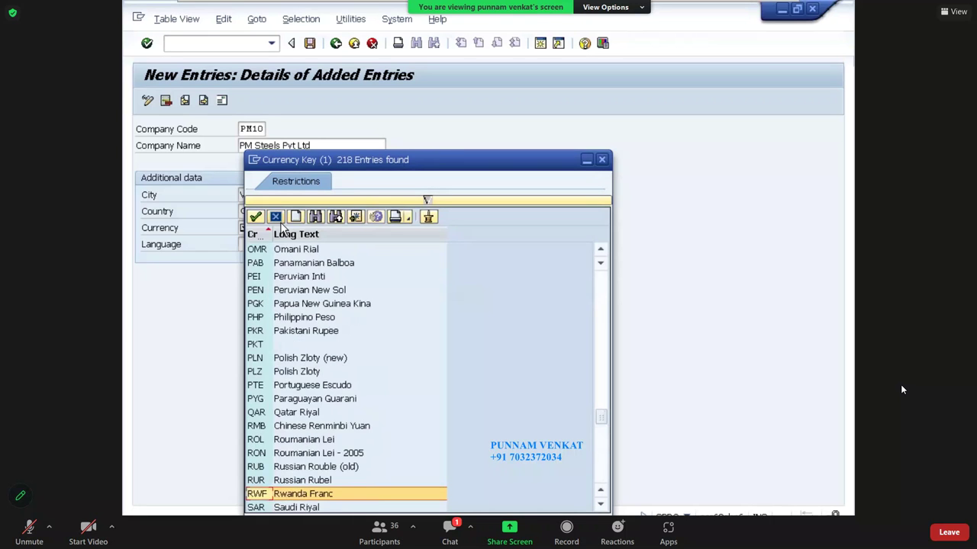
{"action": "key", "text": "Page_Up"}
{"action": "key", "text": "Page_Up"}
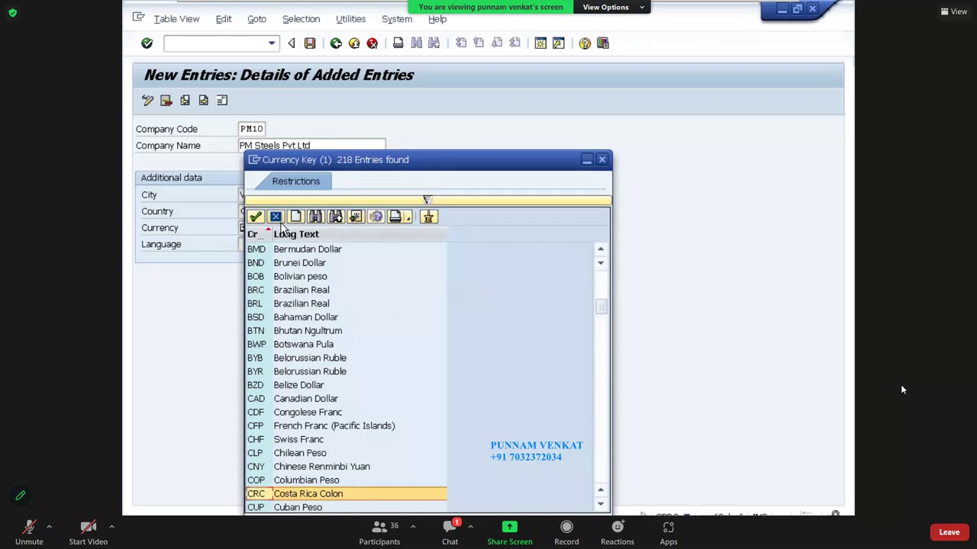
{"action": "left_click", "coordinate": [310, 470]}
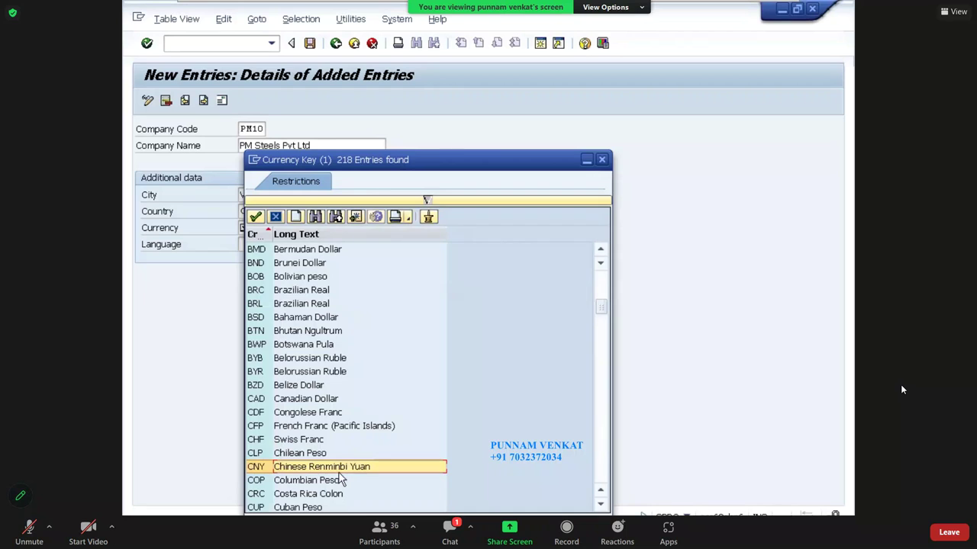
{"action": "double_click", "coordinate": [285, 468]}
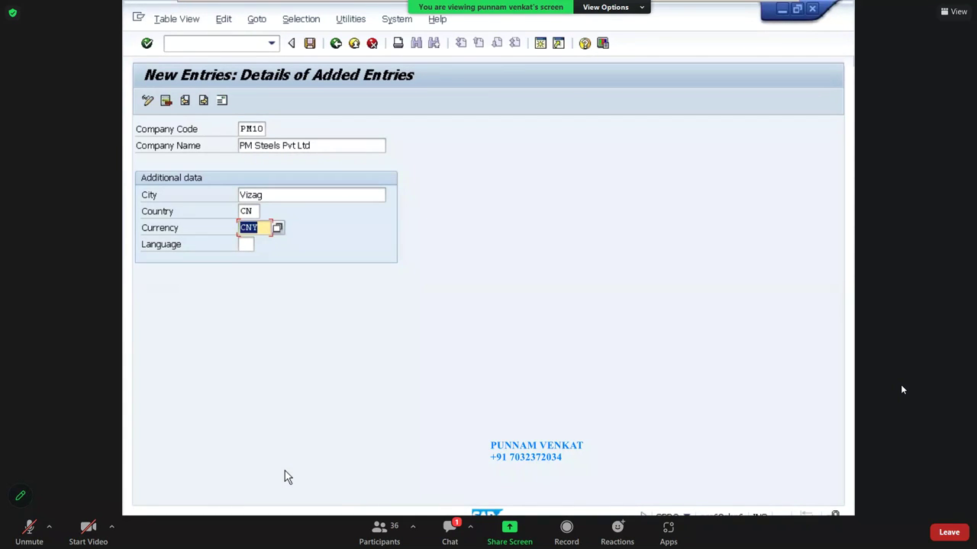
- Set the company code's country to IN, its currency to INR and its language to EN
{"action": "key", "text": "shift+Tab"}
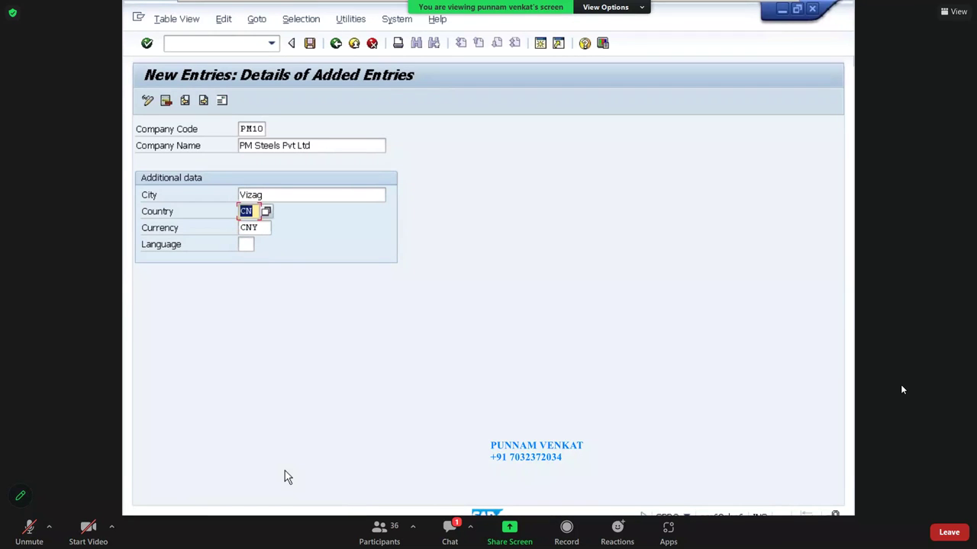
{"action": "type", "text": "IN"}
{"action": "key", "text": "Tab"}
{"action": "type", "text": "INR"}
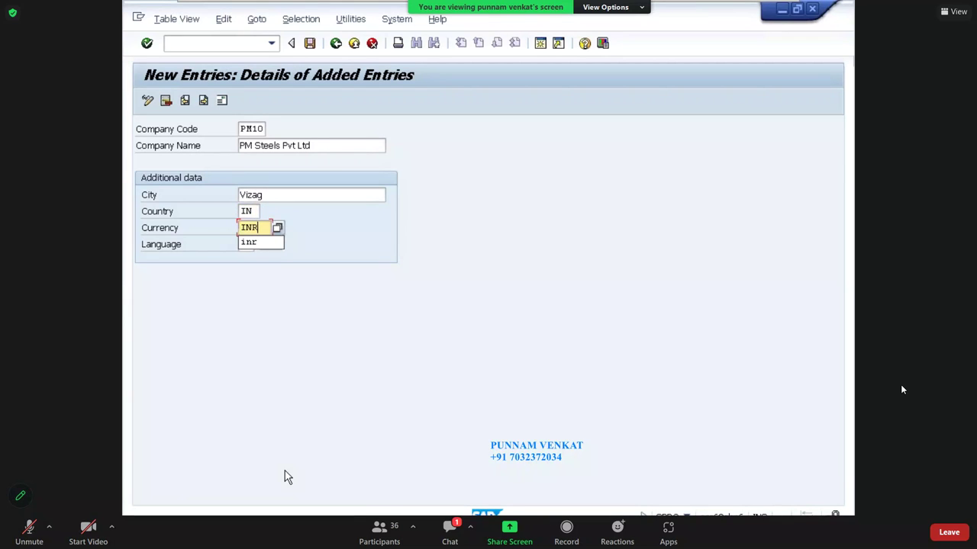
{"action": "key", "text": "Tab"}
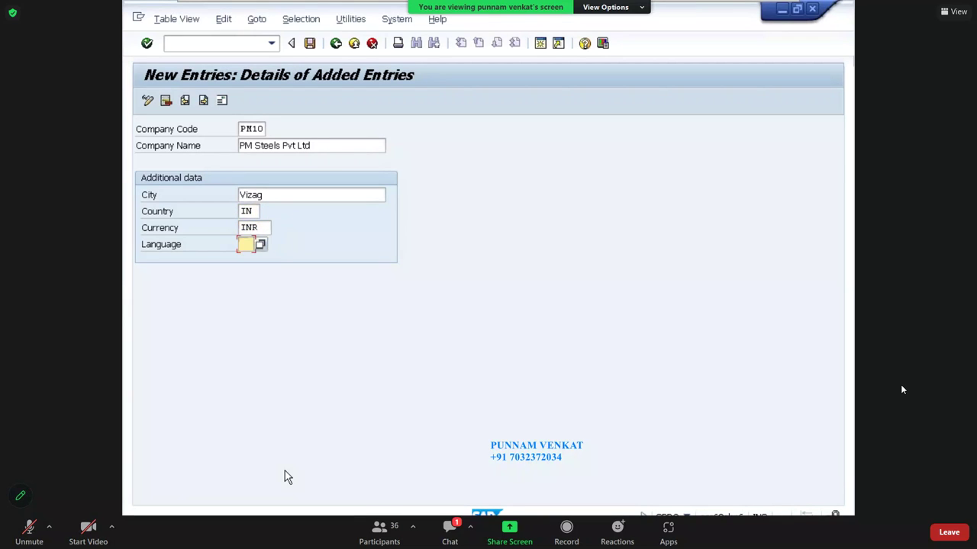
{"action": "type", "text": "EN"}
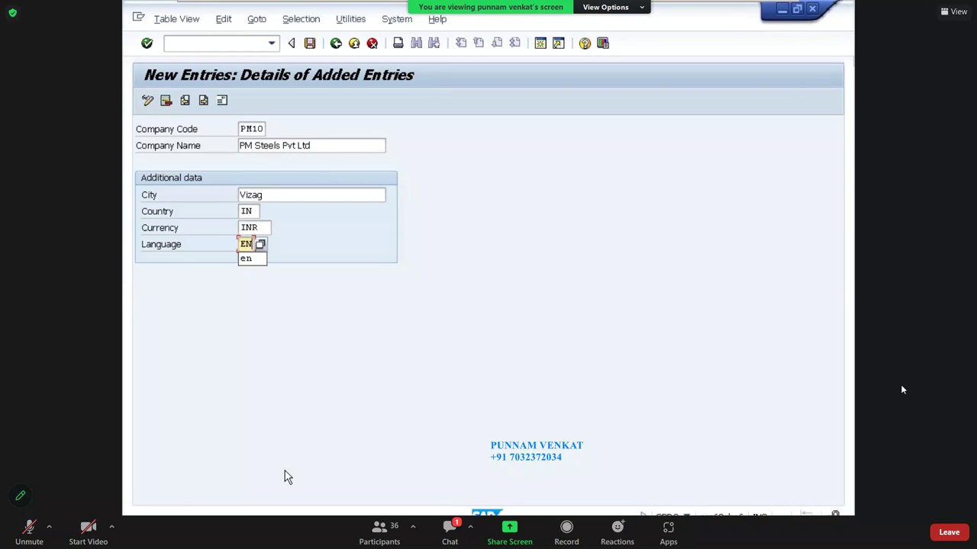
- Review the company code, company name, city and currency entered for the new entry
{"action": "left_click", "coordinate": [251, 193]}
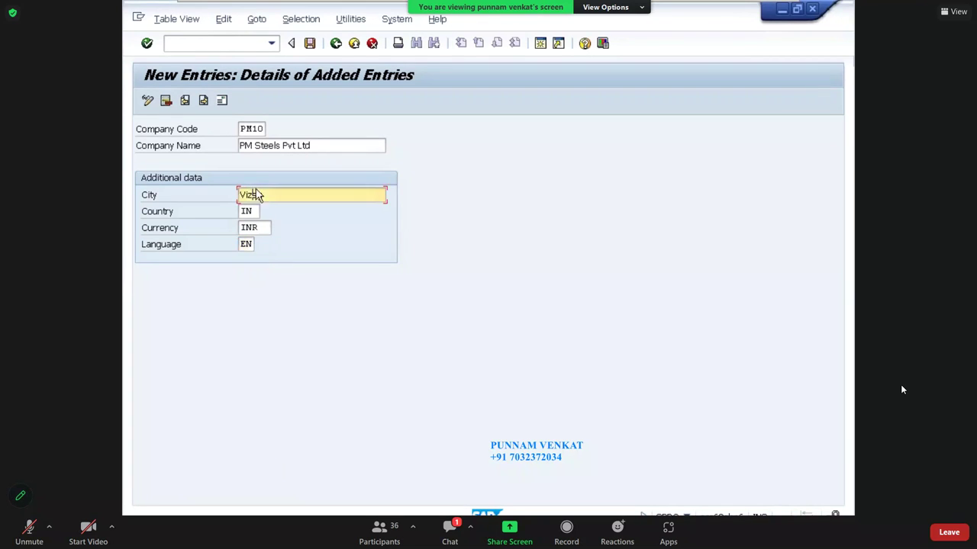
{"action": "double_click", "coordinate": [242, 128]}
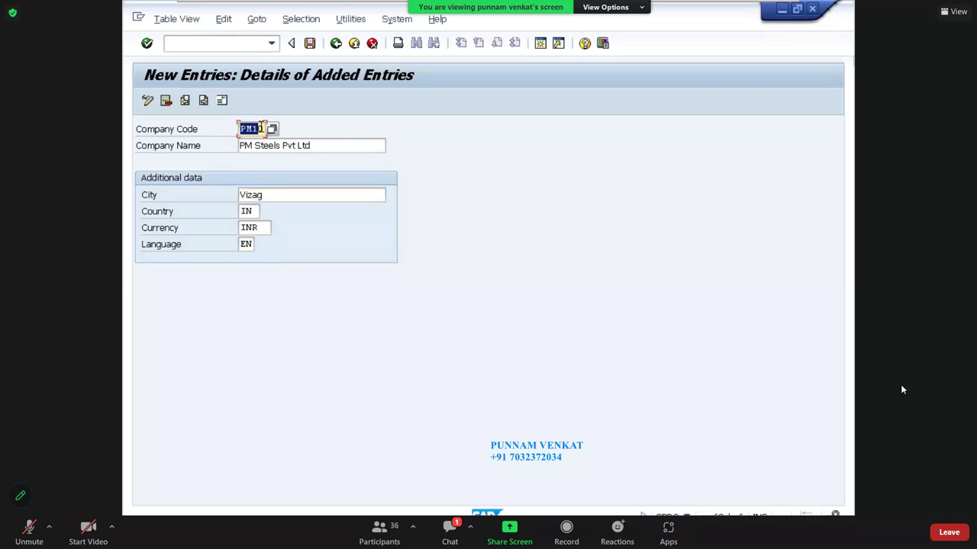
{"action": "left_click", "coordinate": [304, 145]}
{"action": "left_click_drag", "start_coordinate": [310, 145], "coordinate": [215, 152]}
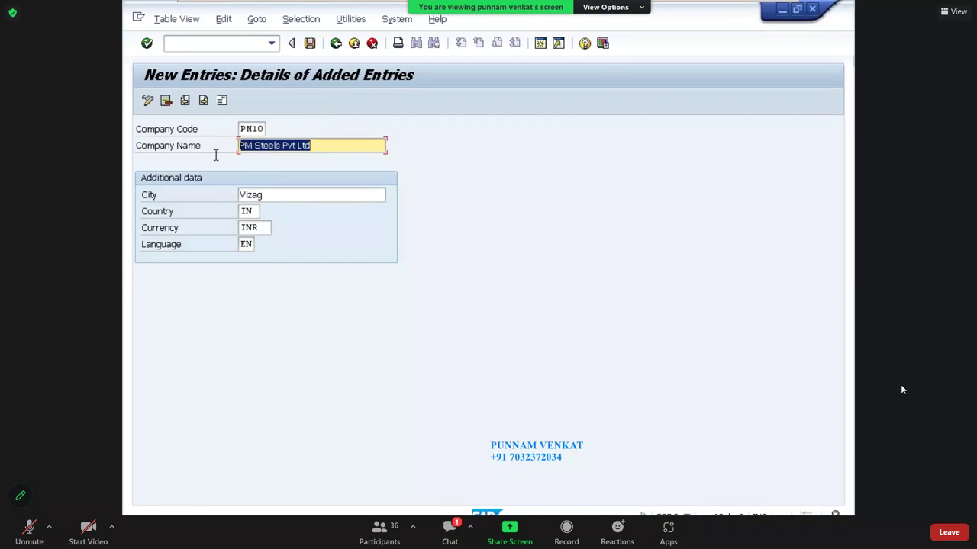
{"action": "left_click", "coordinate": [273, 195]}
{"action": "left_click_drag", "start_coordinate": [265, 196], "coordinate": [211, 233]}
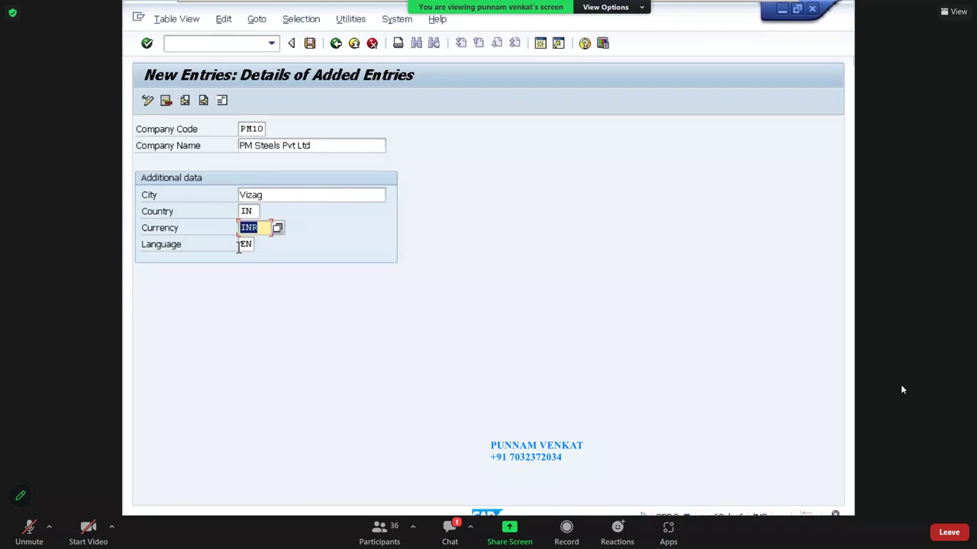
- Validate and save the new company code entry, and move its address dialog aside to uncover the entered details
{"action": "key", "text": "Return"}
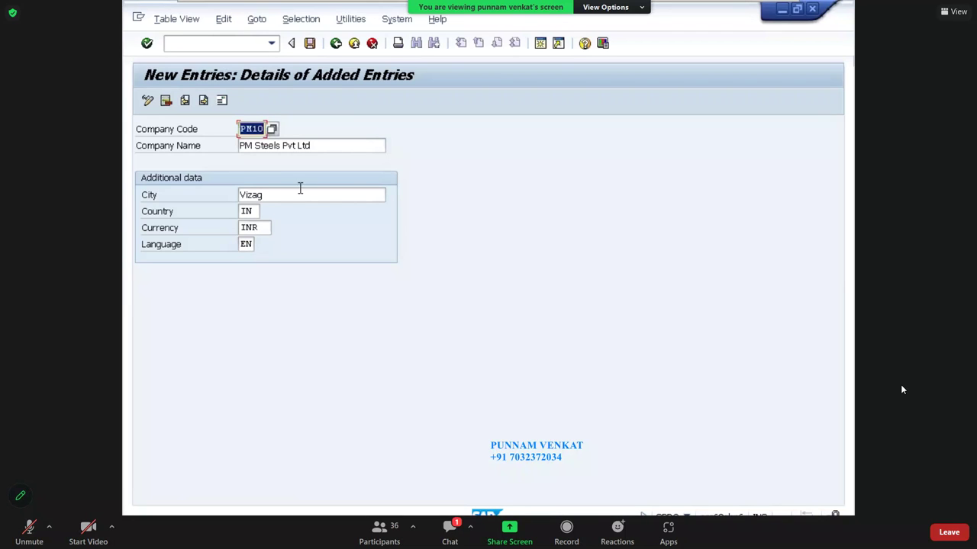
{"action": "left_click", "coordinate": [316, 43]}
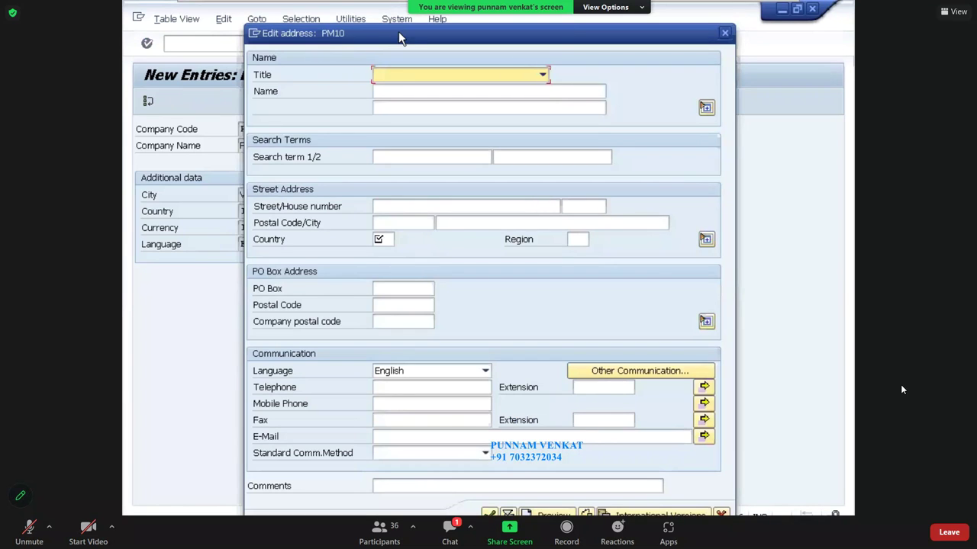
{"action": "left_click_drag", "start_coordinate": [398, 38], "coordinate": [547, 42]}
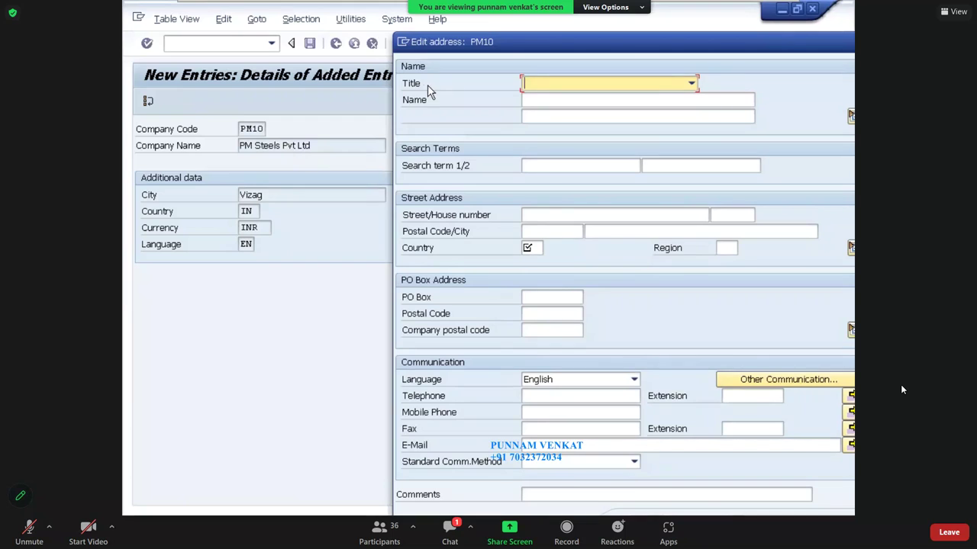
- In the address, set the title to Company, the name to PM Steels Pvt Ltd and the first search term to PM10
{"action": "left_click", "coordinate": [607, 85]}
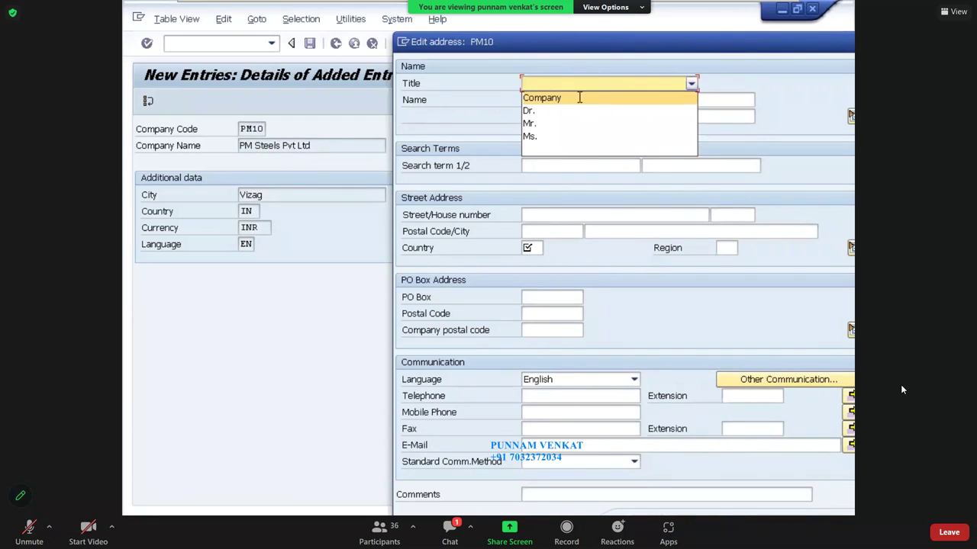
{"action": "left_click", "coordinate": [580, 100]}
{"action": "left_click", "coordinate": [545, 100]}
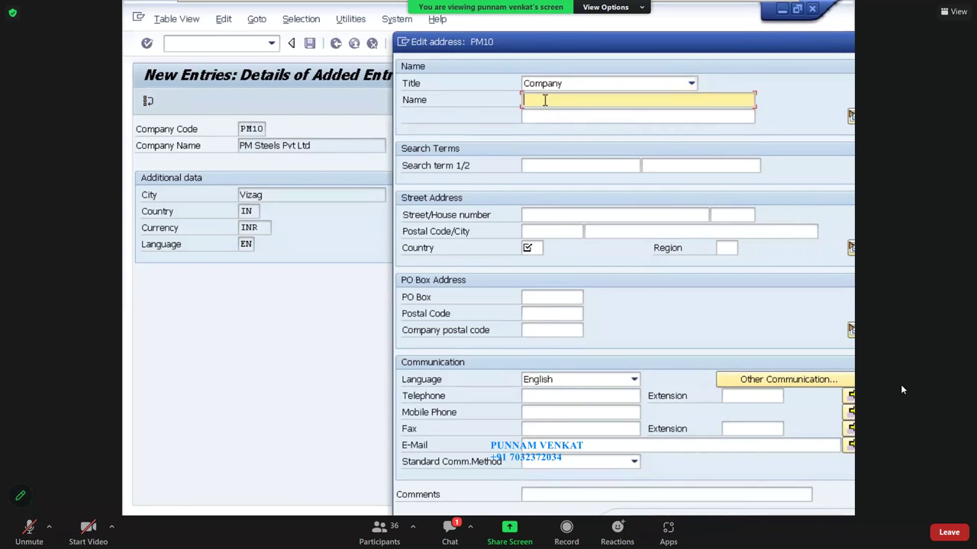
{"action": "type", "text": "PM Steels Pvt Ltd"}
{"action": "key", "text": "Tab"}
{"action": "key", "text": "Tab"}
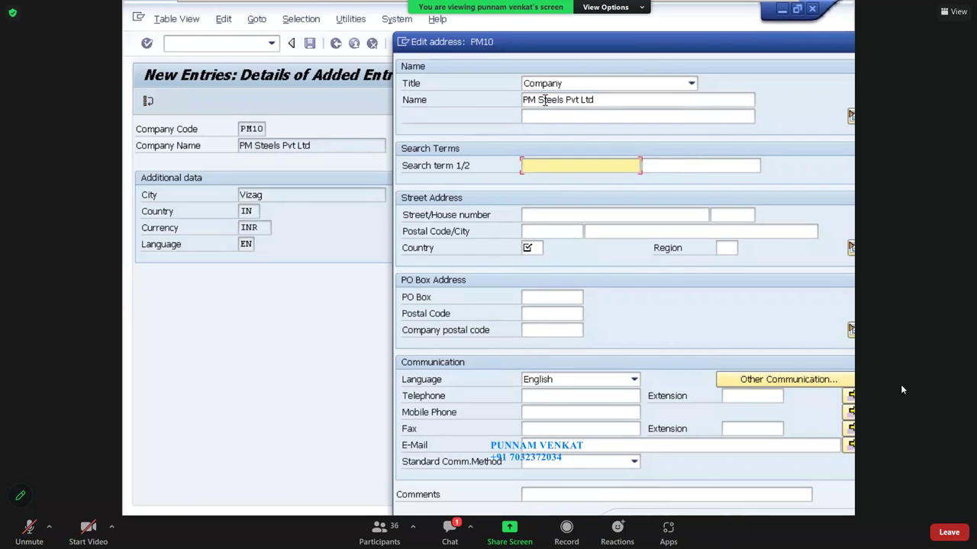
{"action": "type", "text": "PM10"}
{"action": "key", "text": "Tab"}
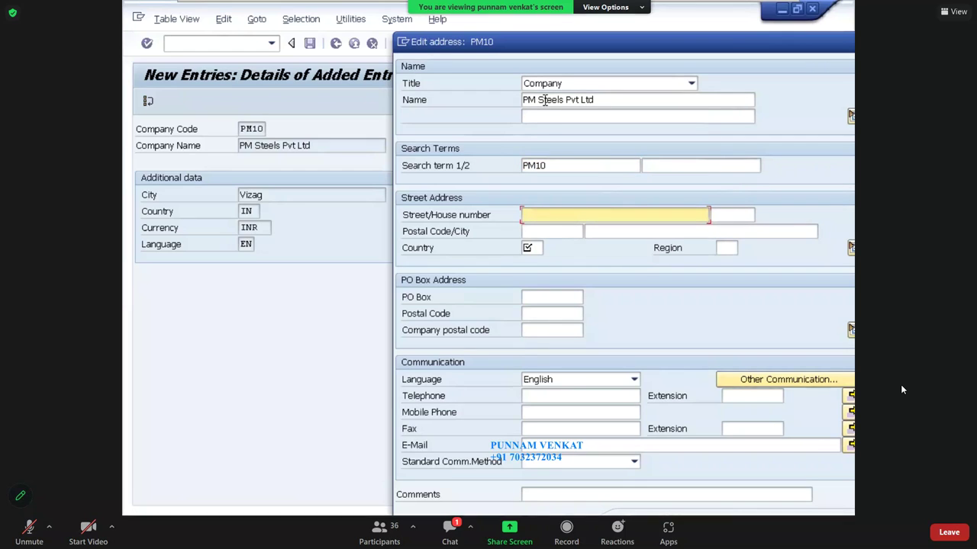
- Enter the company's street name in the street address
{"action": "type", "text": "R"}
{"action": "key", "text": "BackSpace"}
{"action": "type", "text": "SR"}
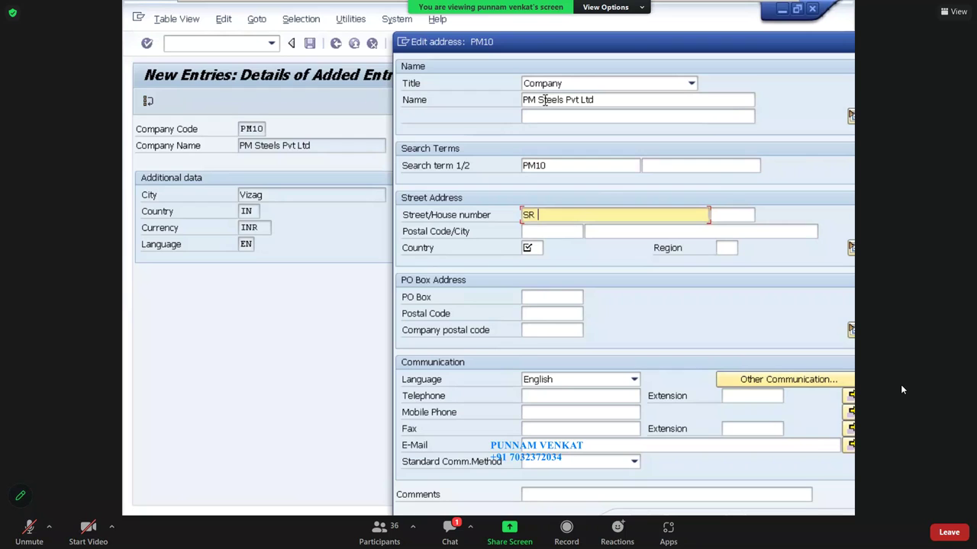
{"action": "key", "text": "BackSpace"}
{"action": "type", "text": "EE RAM STREET"}
{"action": "key", "text": "Tab"}
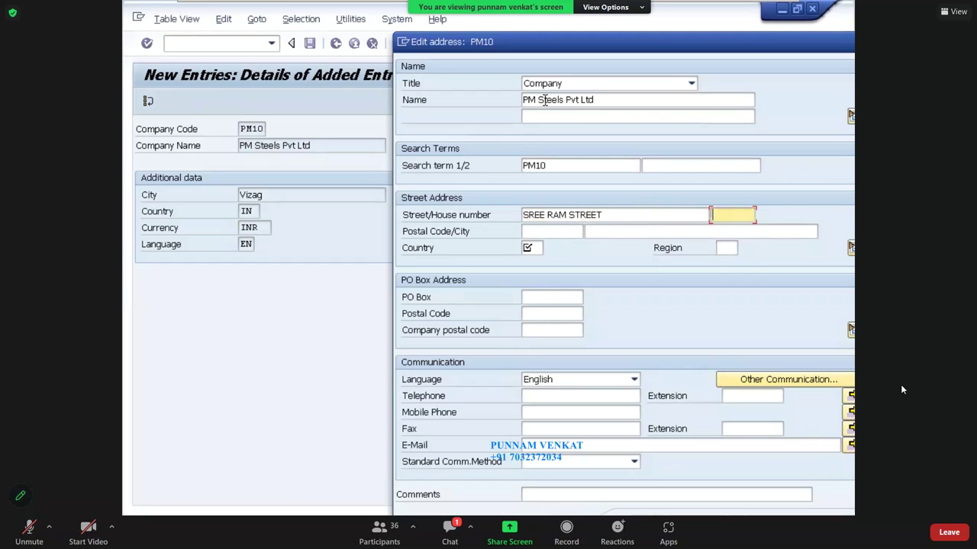
- Enter the company's house number, postal code and city in the street address
{"action": "type", "text": "125675"}
{"action": "key", "text": "Tab"}
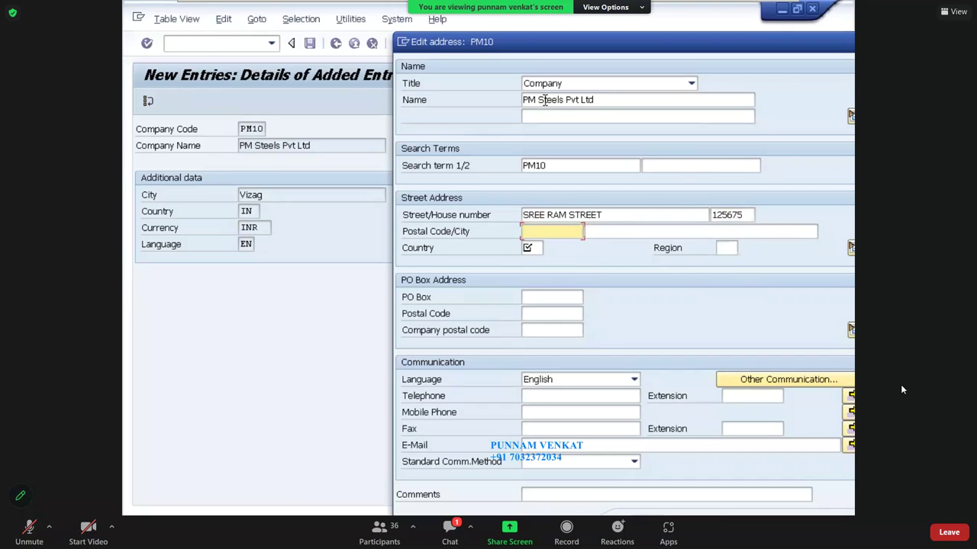
{"action": "type", "text": "500"}
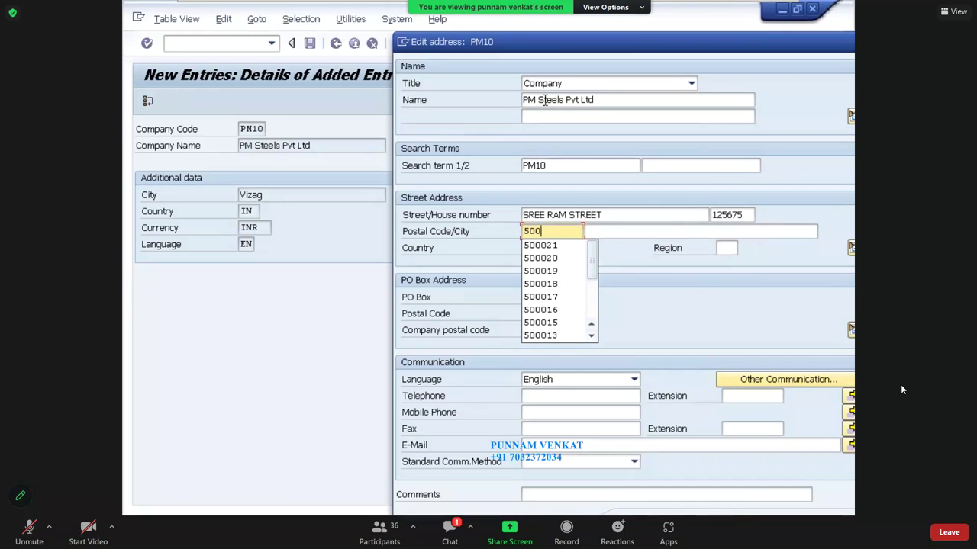
{"action": "type", "text": "4"}
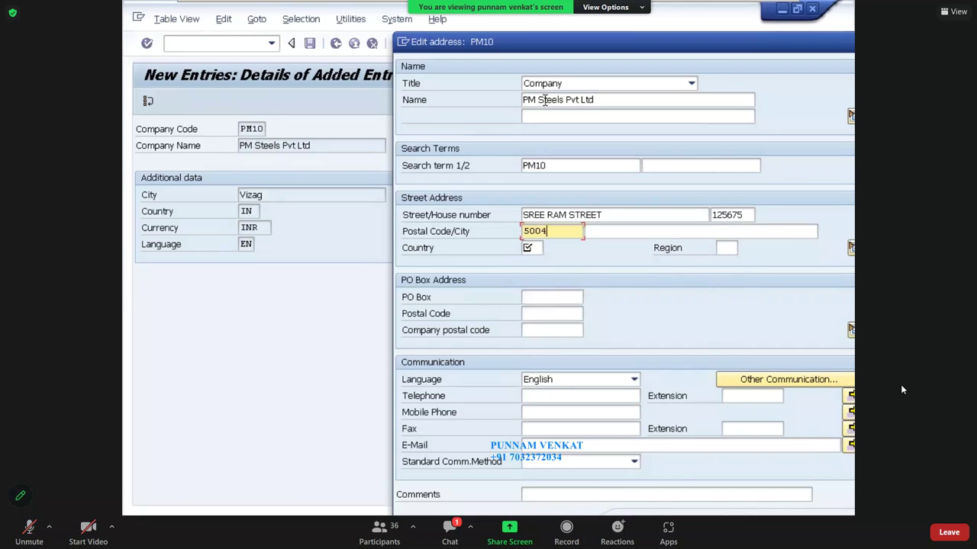
{"action": "type", "text": "56"}
{"action": "key", "text": "Tab"}
{"action": "type", "text": "VIZAG"}
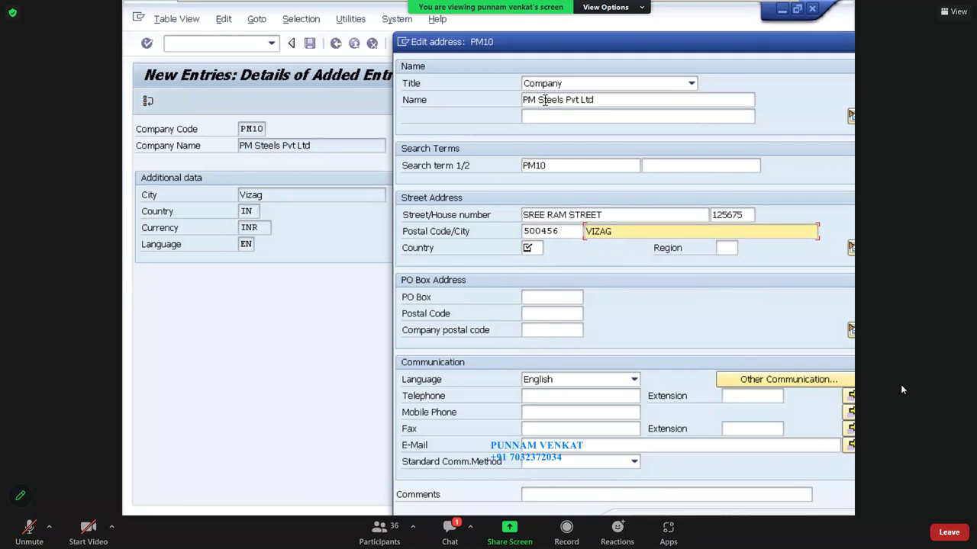
- Set the street address's country to IN and pick region 01 from the list of possible regions
{"action": "key", "text": "Tab"}
{"action": "type", "text": "IN"}
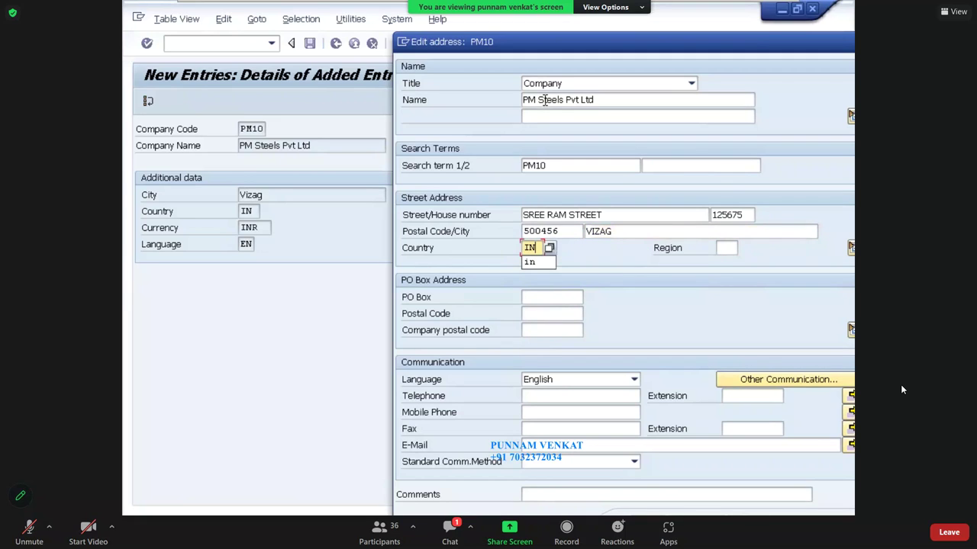
{"action": "key", "text": "Tab"}
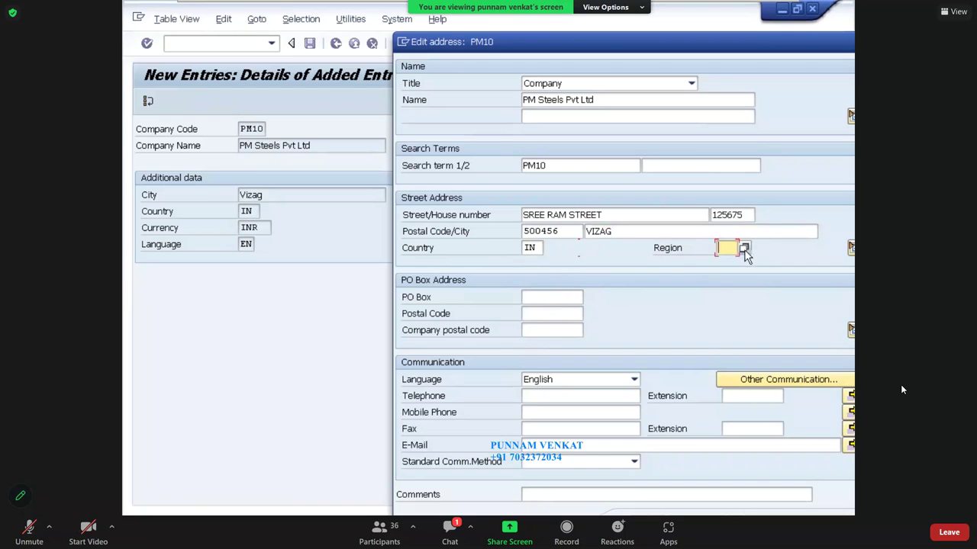
{"action": "left_click", "coordinate": [743, 247]}
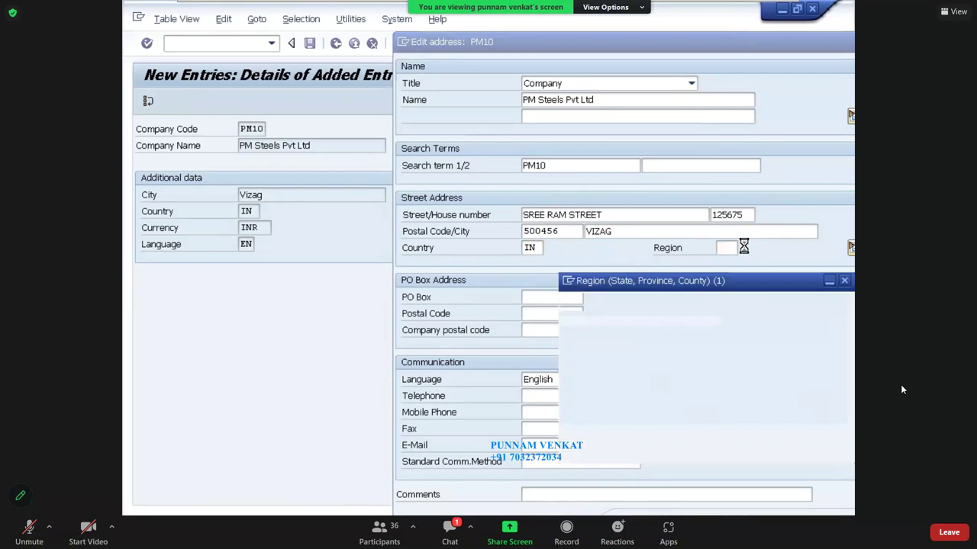
{"action": "double_click", "coordinate": [596, 211]}
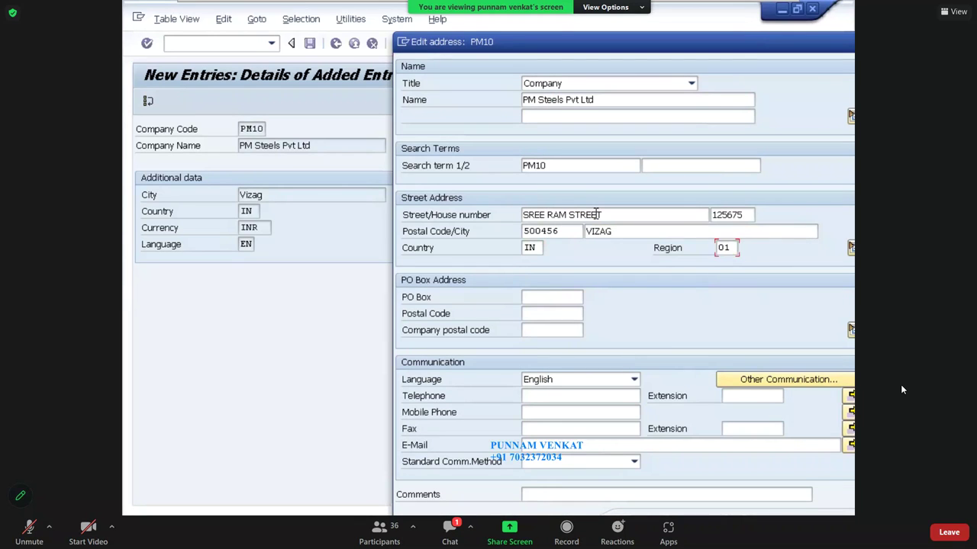
{"action": "key", "text": "Tab"}
- Copy the street address's postal code into both the PO Box and the postal code of the PO box address
{"action": "left_click_drag", "start_coordinate": [559, 232], "coordinate": [503, 232]}
{"action": "key", "text": "ctrl+c"}
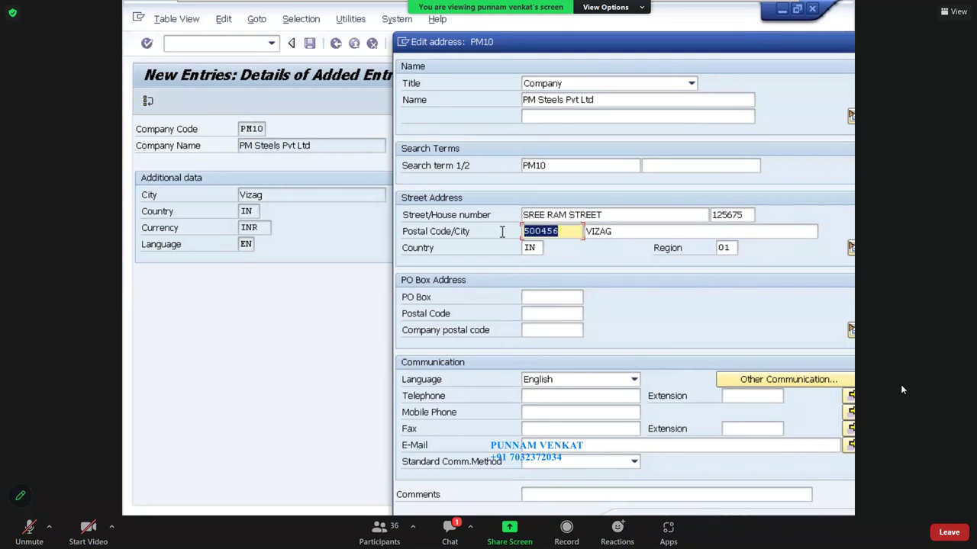
{"action": "left_click", "coordinate": [553, 296]}
{"action": "key", "text": "ctrl+v"}
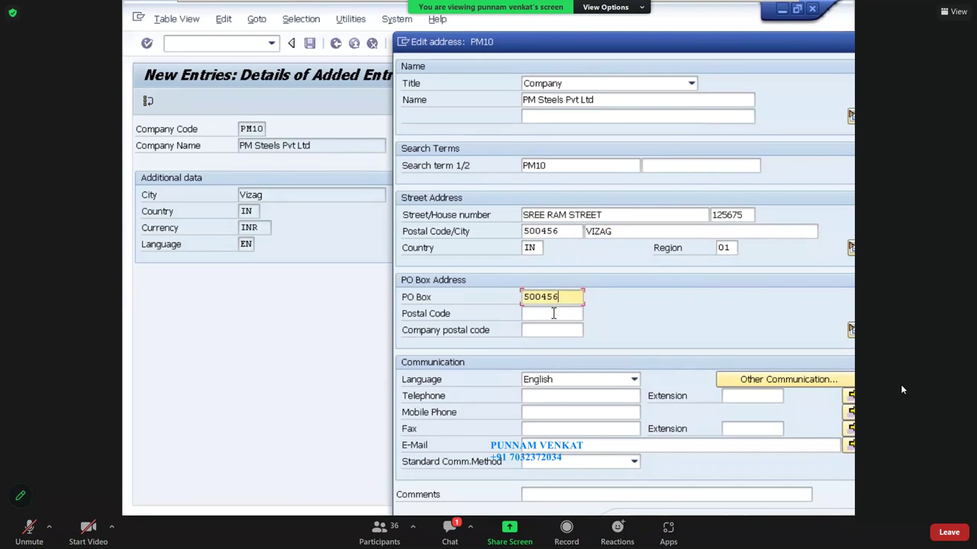
{"action": "left_click", "coordinate": [553, 313]}
{"action": "key", "text": "ctrl+v"}
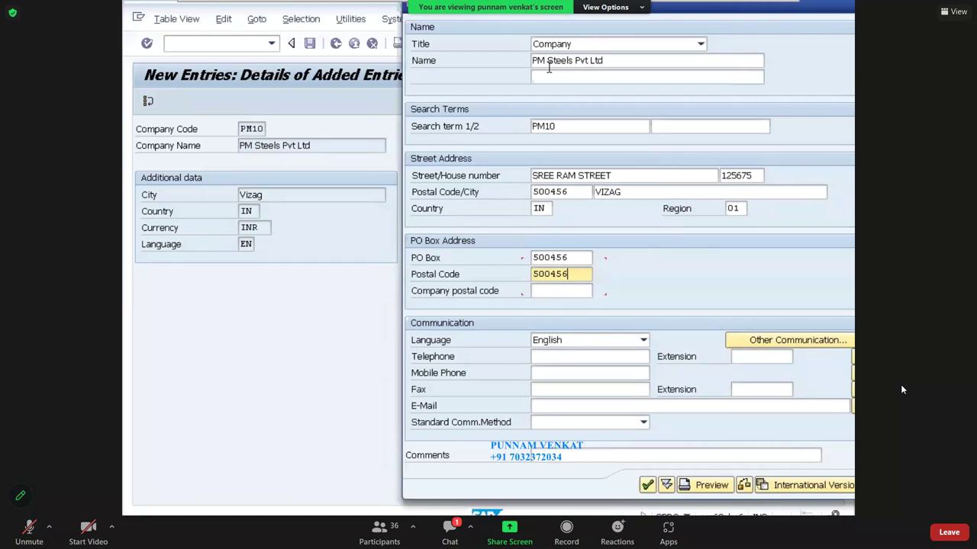
- Go through the telephone, mobile phone, fax and e-mail fields, leave them blank, and confirm the PM10 address
{"action": "left_click", "coordinate": [546, 356]}
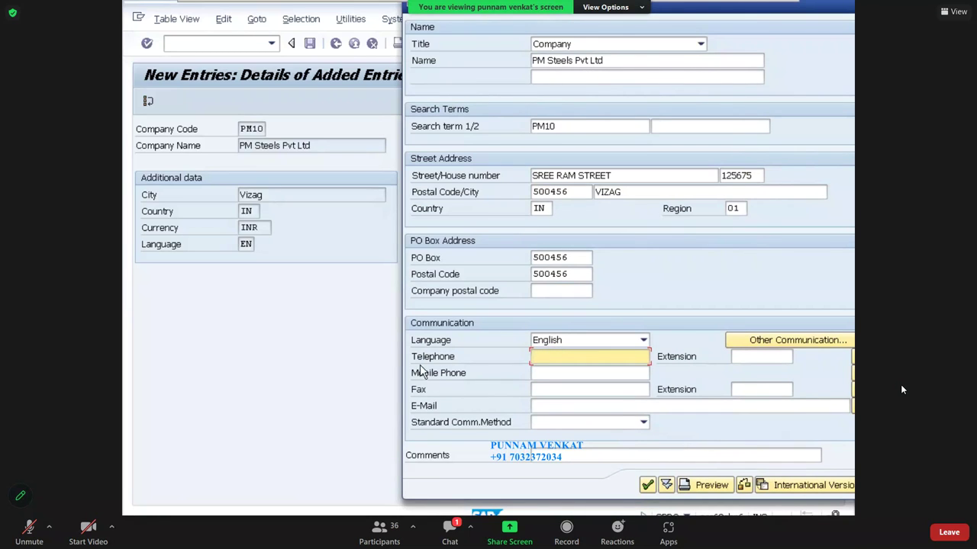
{"action": "left_click", "coordinate": [539, 373]}
{"action": "key", "text": "Tab"}
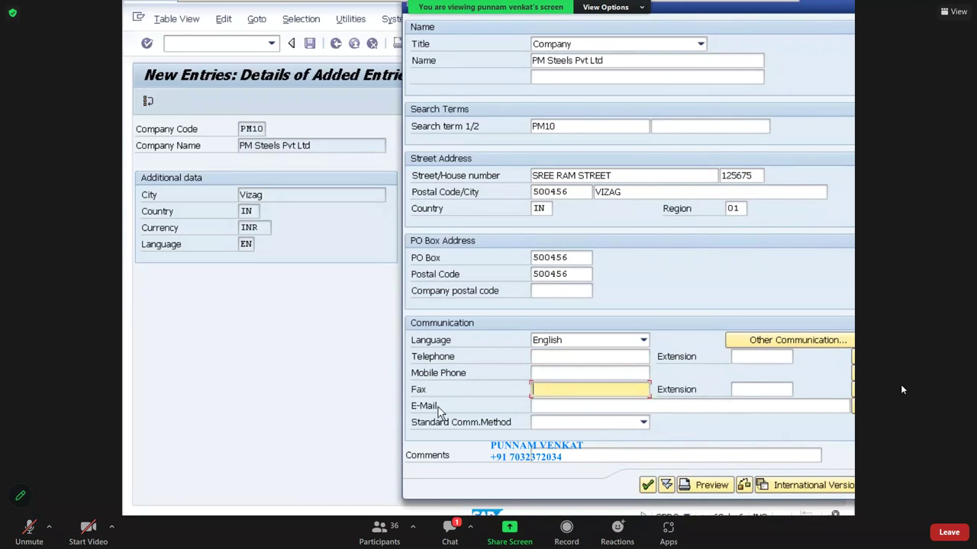
{"action": "left_click", "coordinate": [536, 406]}
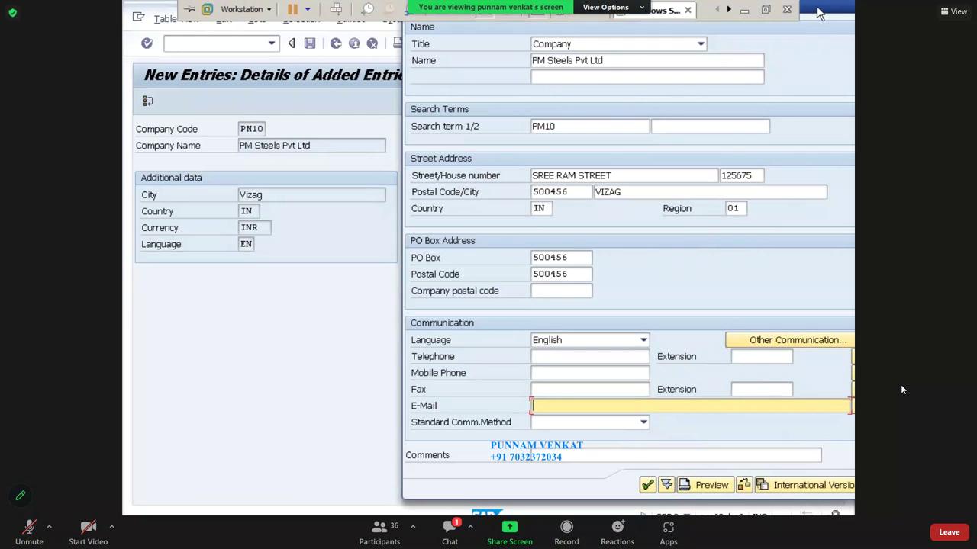
{"action": "left_click_drag", "start_coordinate": [584, 140], "coordinate": [614, 31]}
{"action": "left_click", "coordinate": [633, 428]}
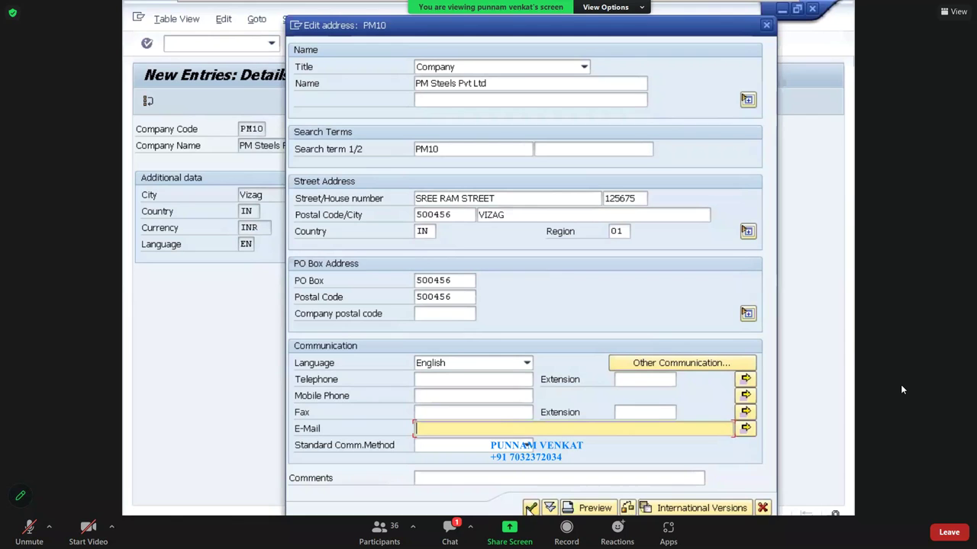
{"action": "left_click", "coordinate": [532, 508]}
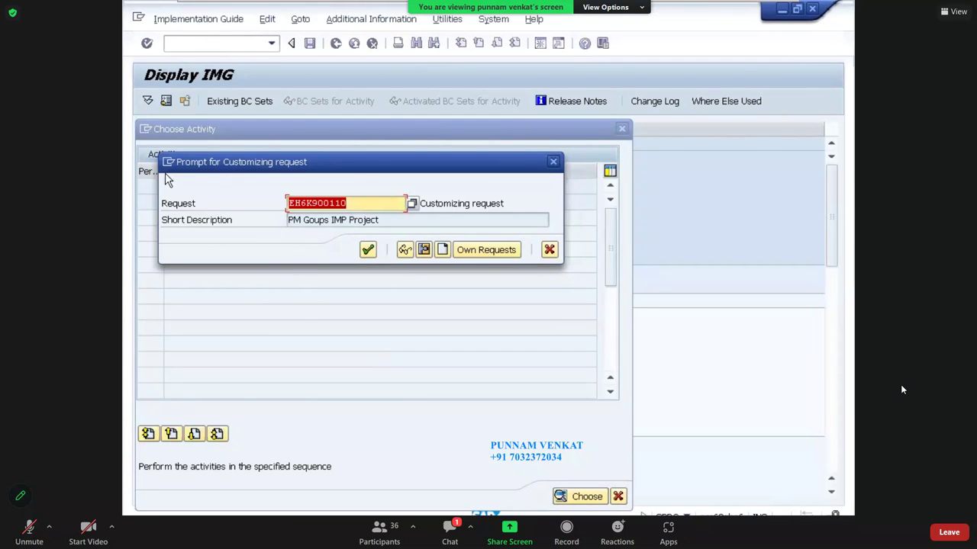
- Save the entry under the customizing request described as PM Goups IMP Project and return to the implementation guide structure
{"action": "left_click_drag", "start_coordinate": [380, 221], "coordinate": [280, 229]}
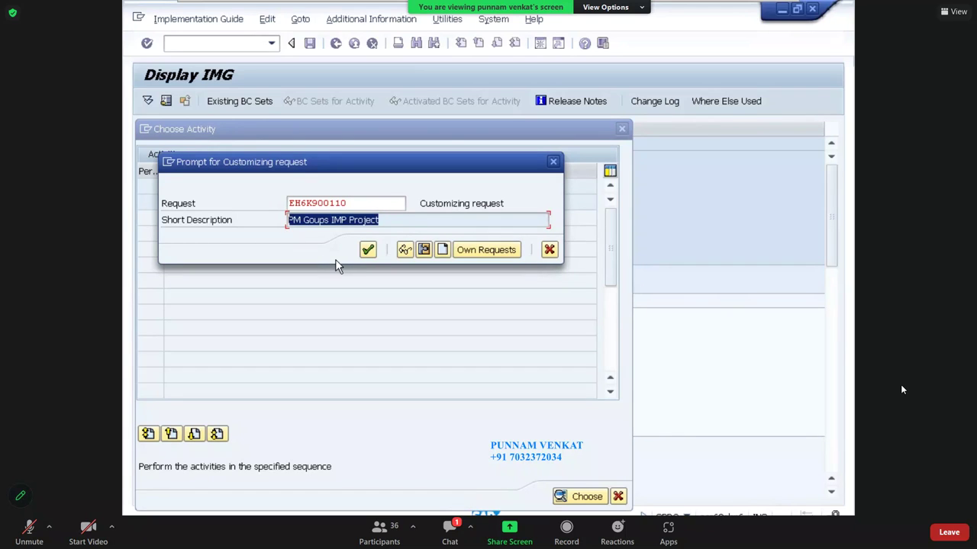
{"action": "left_click", "coordinate": [367, 251]}
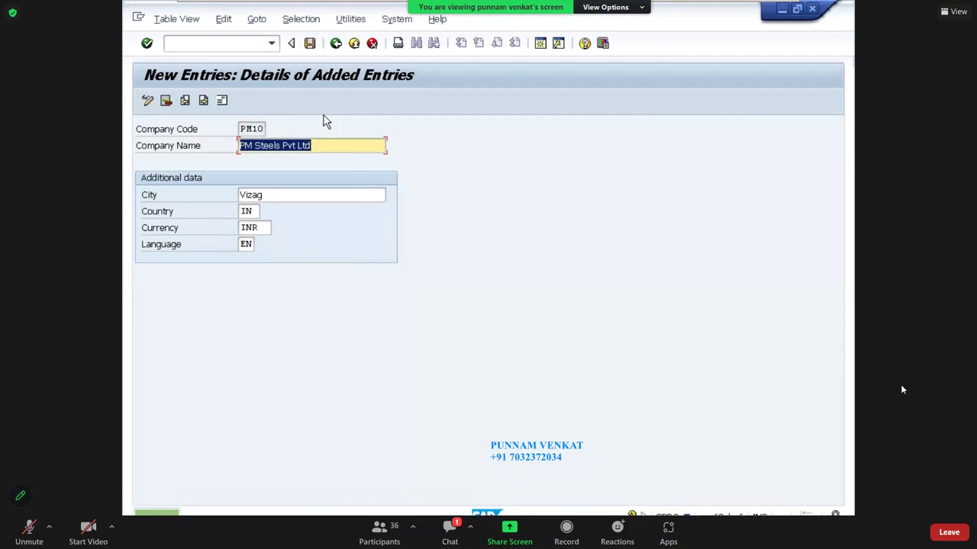
{"action": "left_click", "coordinate": [336, 44]}
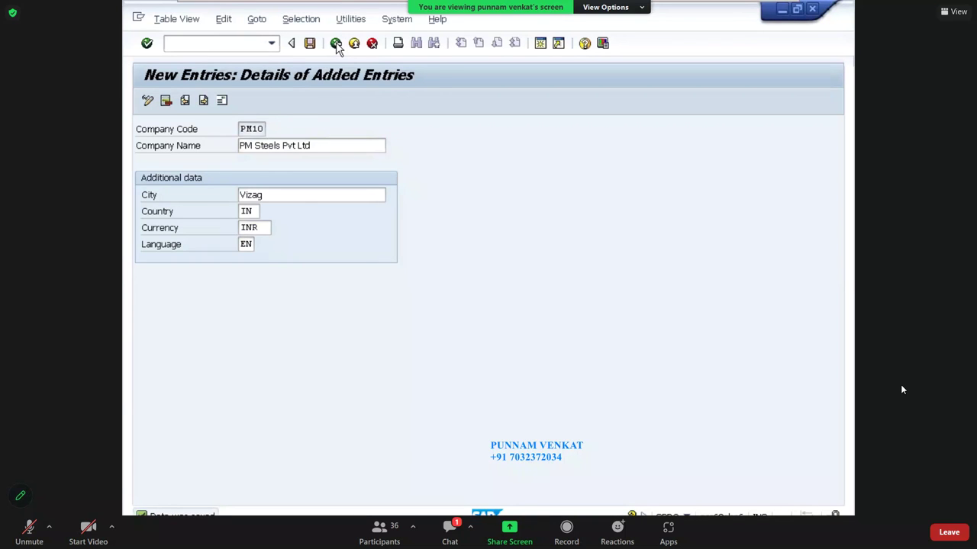
{"action": "left_click", "coordinate": [335, 44]}
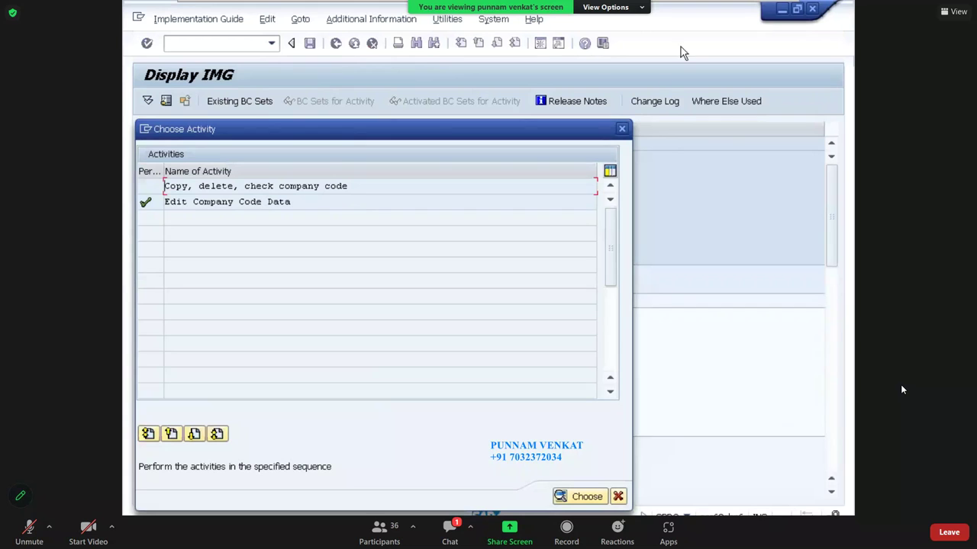
{"action": "left_click", "coordinate": [622, 130]}
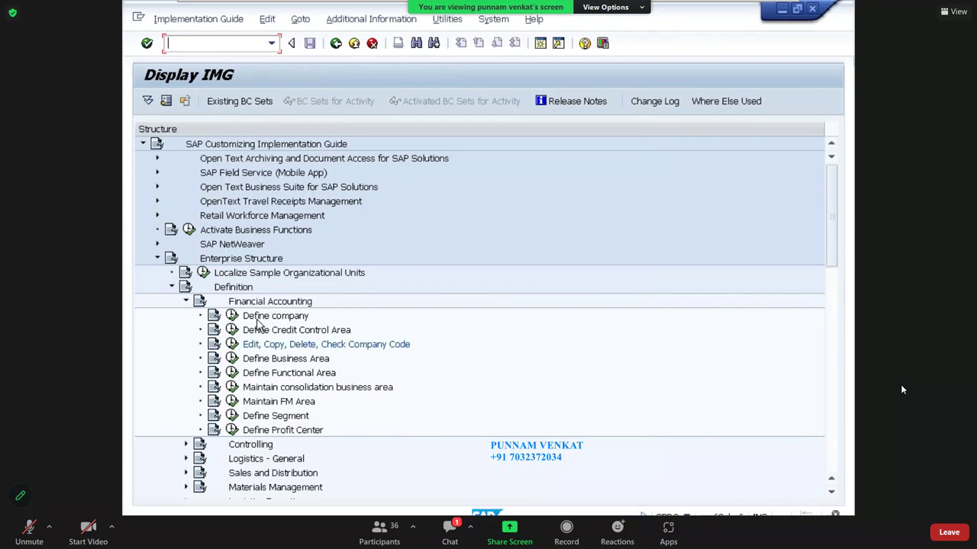
- Open Edit Company Code Data from Edit, Copy, Delete, Check Company Code under Enterprise Structure, Definition, Financial Accounting
{"action": "left_click", "coordinate": [242, 260]}
{"action": "left_click", "coordinate": [223, 289]}
{"action": "left_click", "coordinate": [248, 305]}
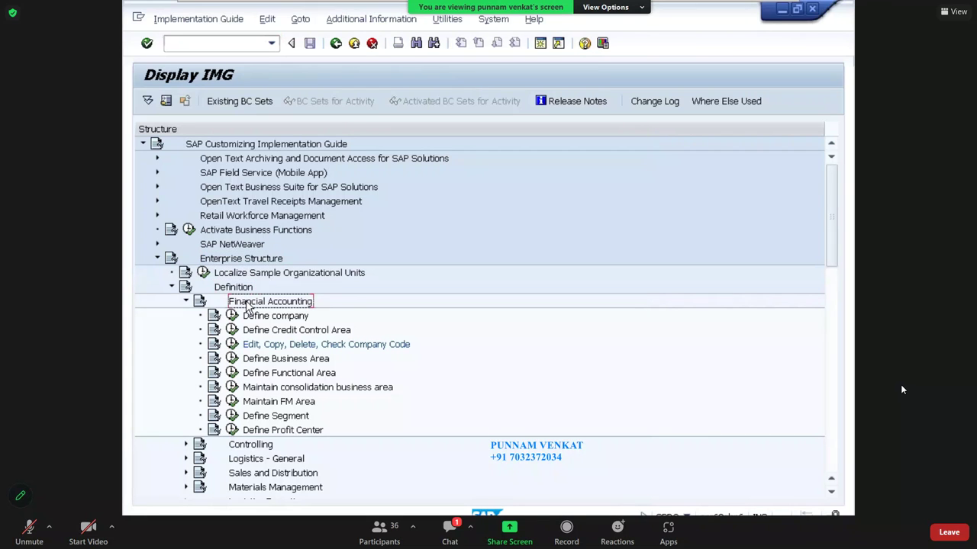
{"action": "left_click", "coordinate": [250, 345]}
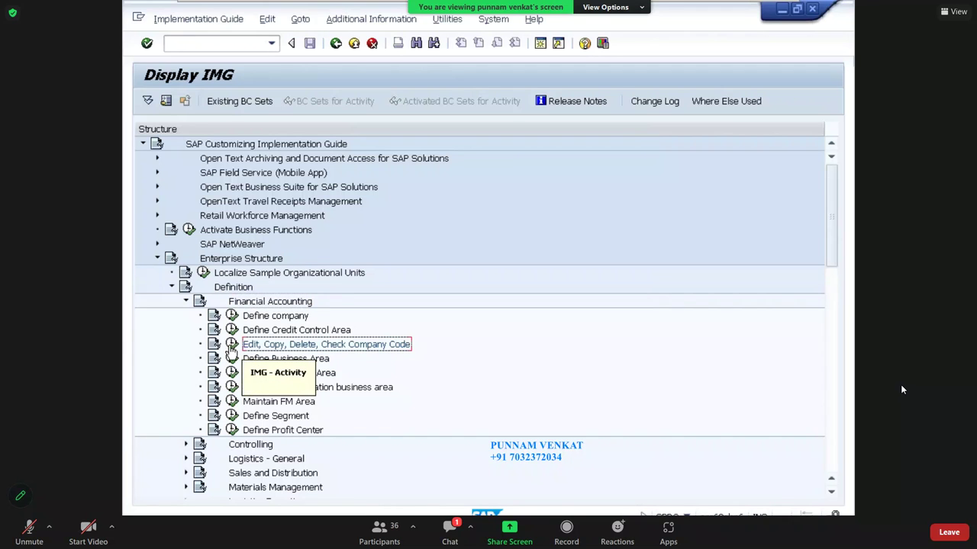
{"action": "left_click", "coordinate": [232, 348]}
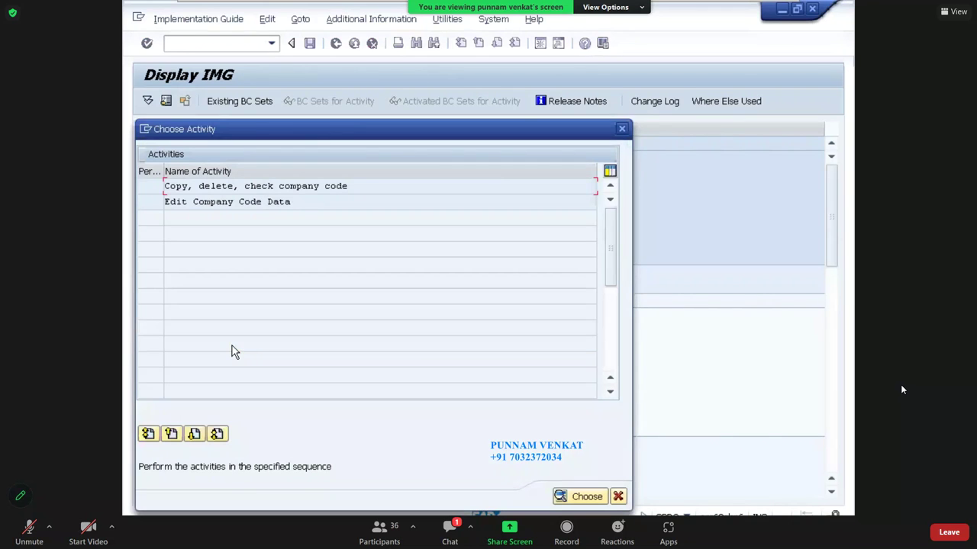
{"action": "left_click", "coordinate": [215, 205]}
{"action": "double_click", "coordinate": [215, 203]}
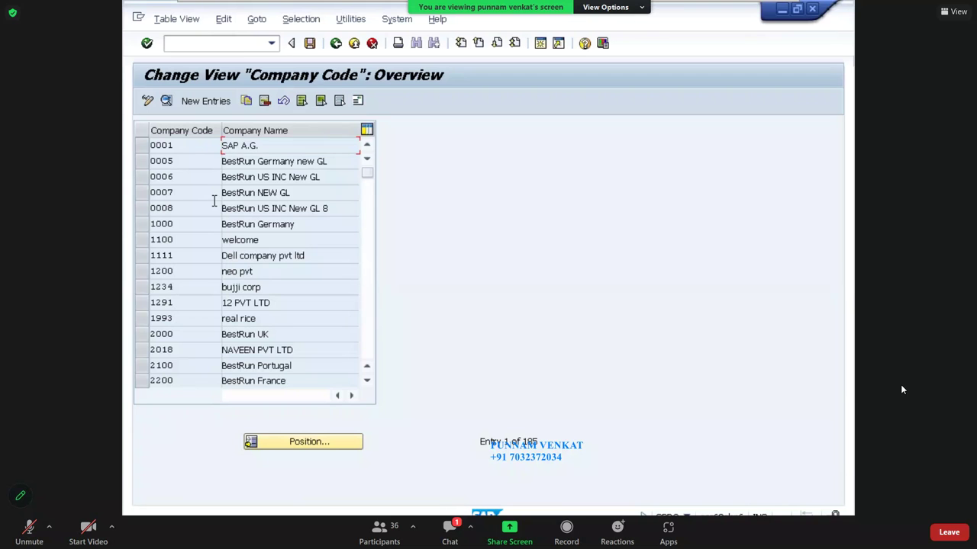
- Browse the company code overview and position the list on company code PM10
{"action": "left_click", "coordinate": [177, 240]}
{"action": "scroll", "coordinate": [177, 239], "scroll_direction": "down", "scroll_amount": 15}
{"action": "scroll", "coordinate": [177, 240], "scroll_direction": "up", "scroll_amount": 10}
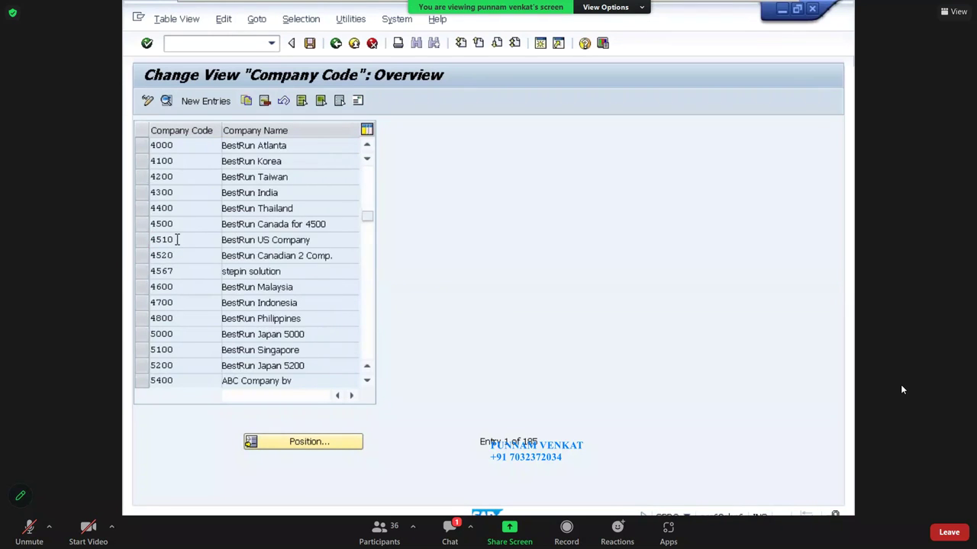
{"action": "scroll", "coordinate": [177, 240], "scroll_direction": "up", "scroll_amount": 5}
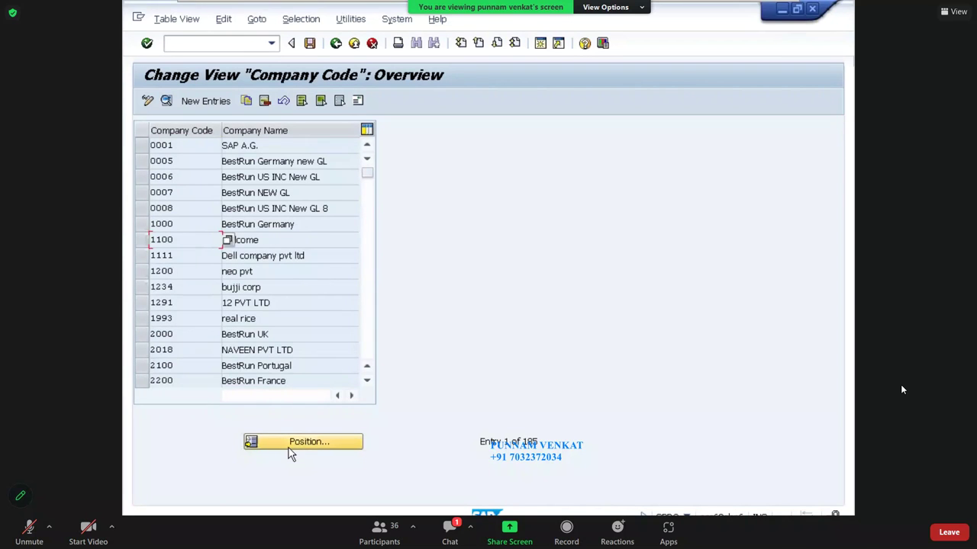
{"action": "left_click", "coordinate": [288, 447]}
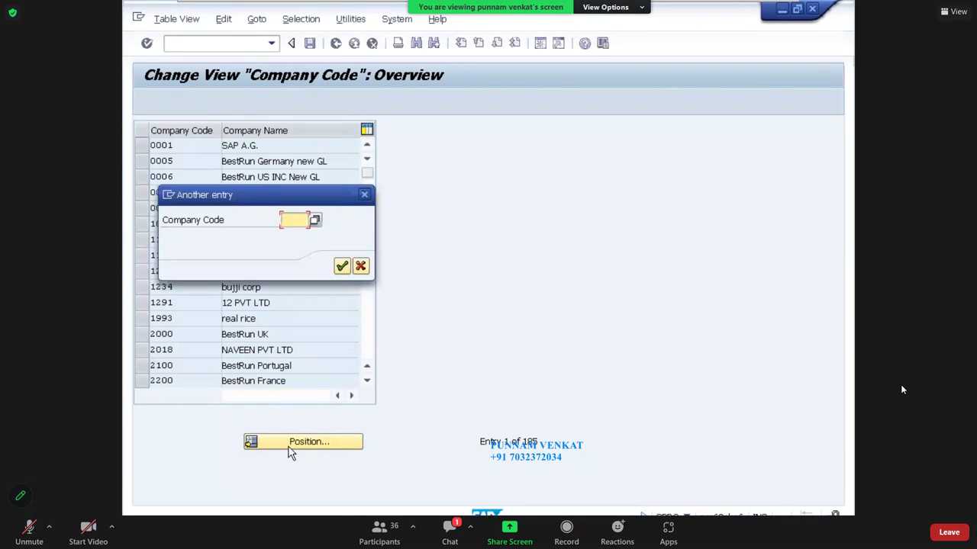
{"action": "type", "text": "M10"}
{"action": "key", "text": "Return"}
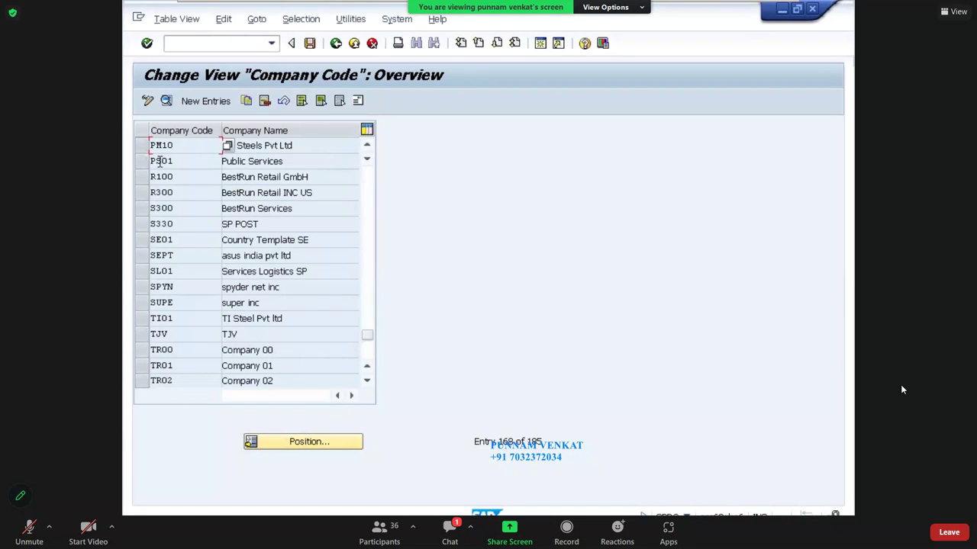
- Check the saved details of company code PM10 and return to the implementation guide structure
{"action": "left_click", "coordinate": [146, 149]}
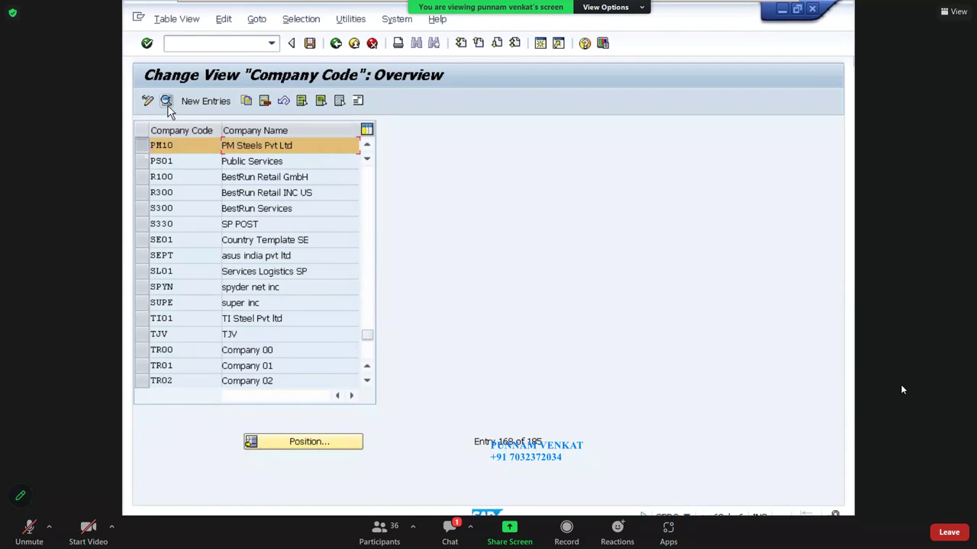
{"action": "left_click", "coordinate": [147, 151]}
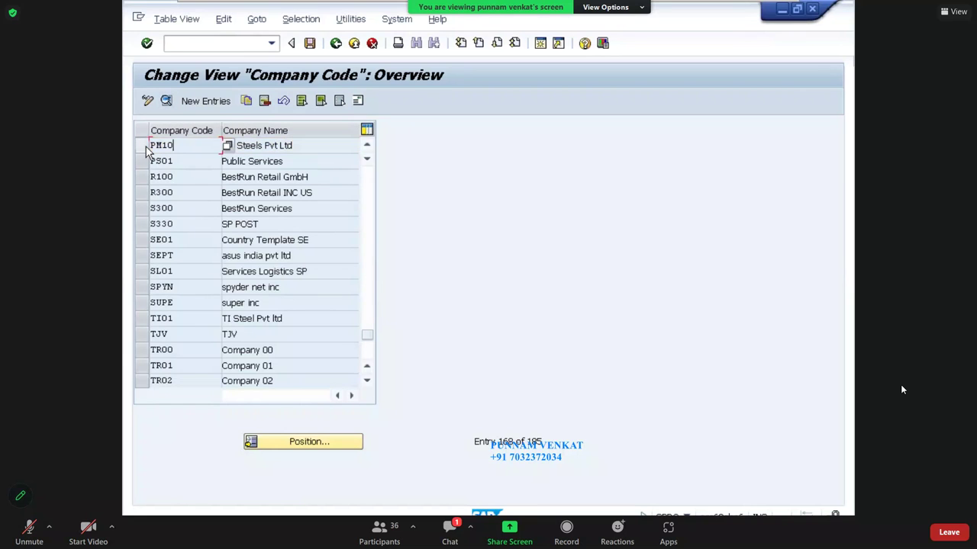
{"action": "left_click", "coordinate": [166, 99]}
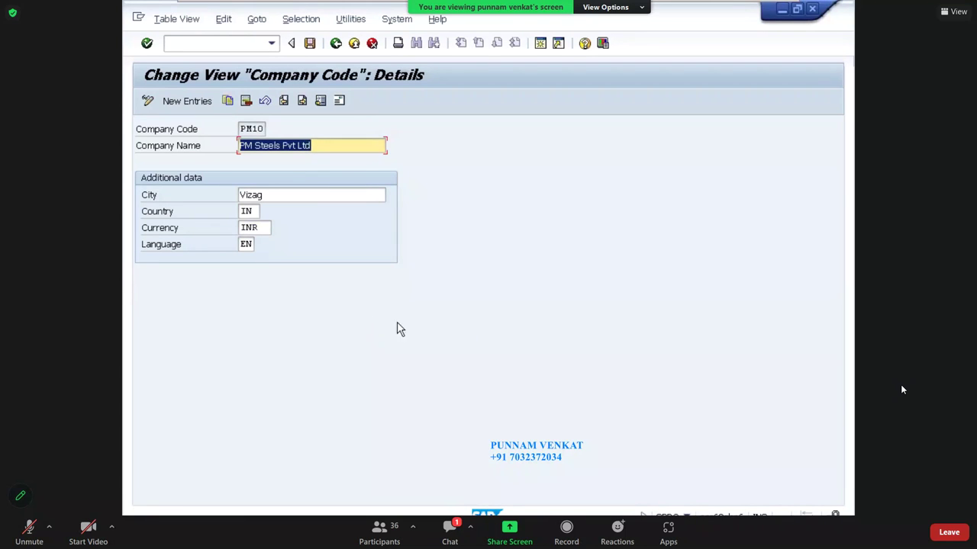
{"action": "left_click", "coordinate": [372, 44]}
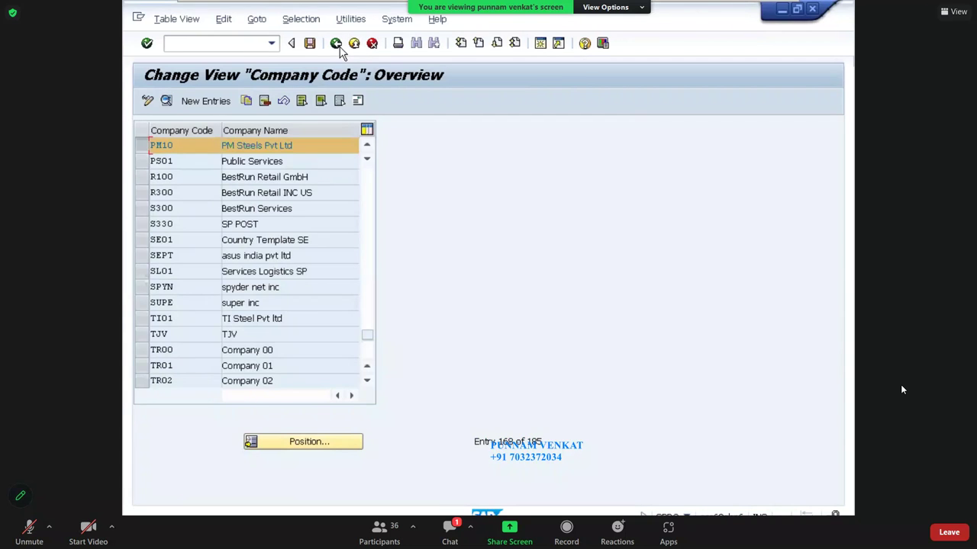
{"action": "left_click", "coordinate": [336, 44]}
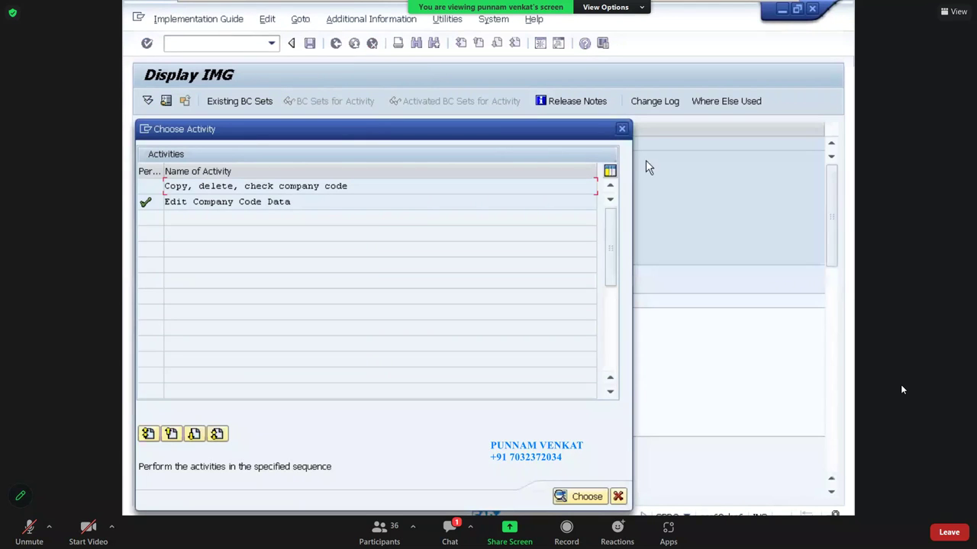
{"action": "left_click", "coordinate": [620, 130]}
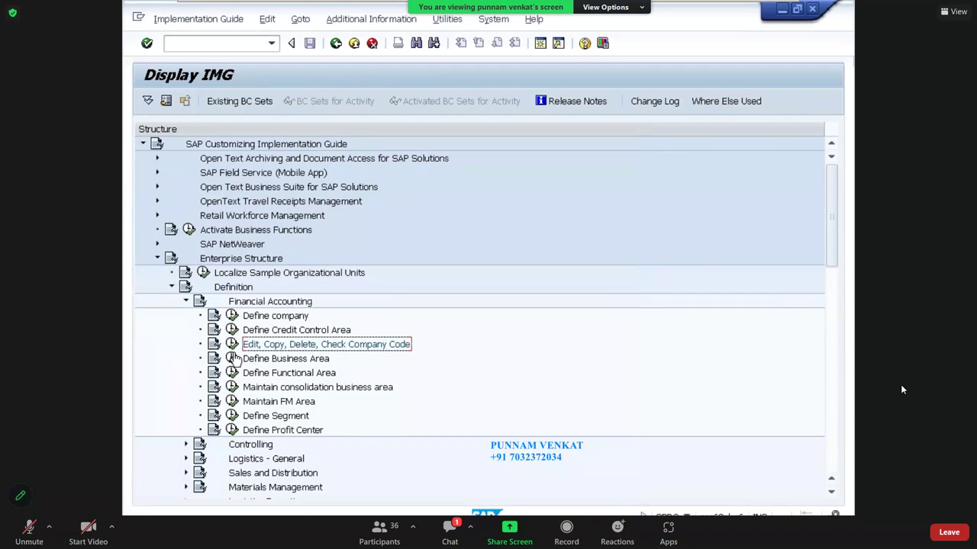
- Open the company code overview from Edit, Copy, Delete, Check Company Code and start a new company code entry
{"action": "left_click", "coordinate": [232, 347]}
{"action": "double_click", "coordinate": [221, 203]}
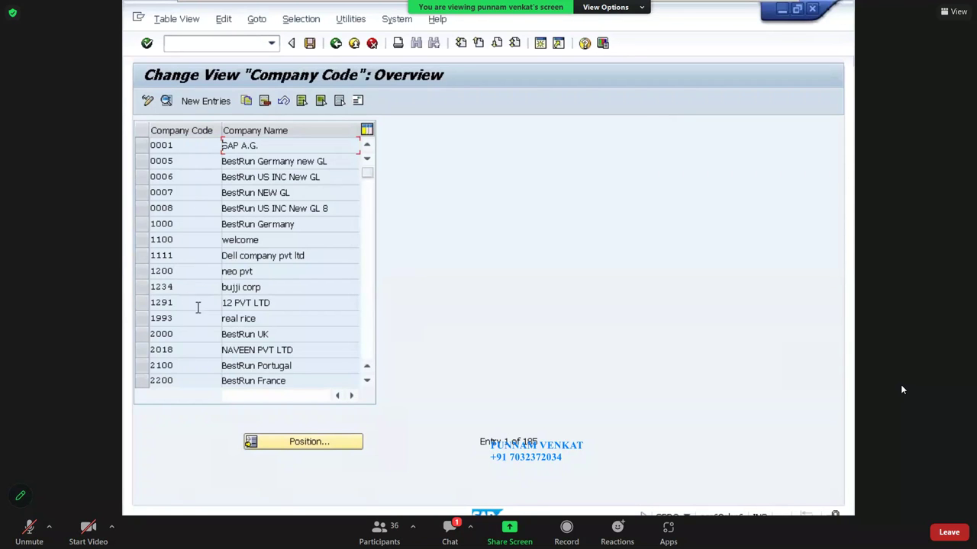
{"action": "left_click", "coordinate": [197, 242]}
{"action": "scroll", "coordinate": [196, 244], "scroll_direction": "down", "scroll_amount": 15}
{"action": "scroll", "coordinate": [196, 244], "scroll_direction": "up", "scroll_amount": 15}
{"action": "left_click", "coordinate": [199, 105]}
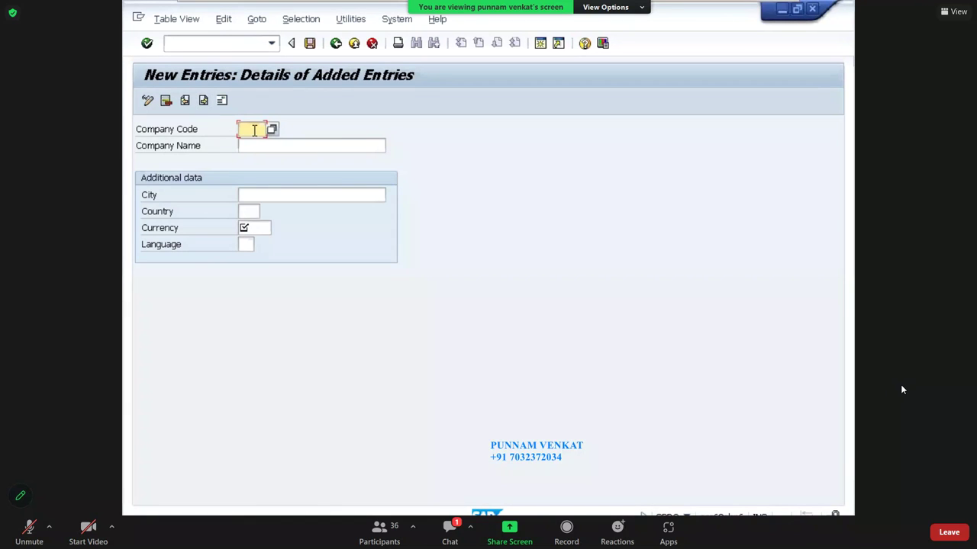
- Enter company code PM20 with the company name PM Cement Pvt LTd
{"action": "type", "text": "PM20"}
{"action": "key", "text": "Tab"}
{"action": "type", "text": "PM Cement"}
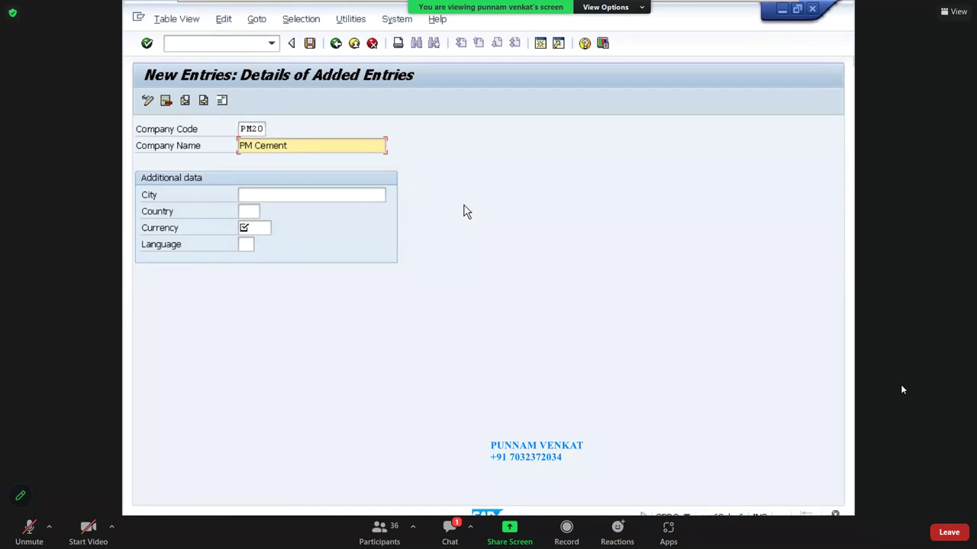
{"action": "key", "text": "Tab"}
{"action": "key", "text": "shift+Tab"}
{"action": "key", "text": "End"}
{"action": "type", "text": "Pvt LTd"}
{"action": "key", "text": "Tab"}
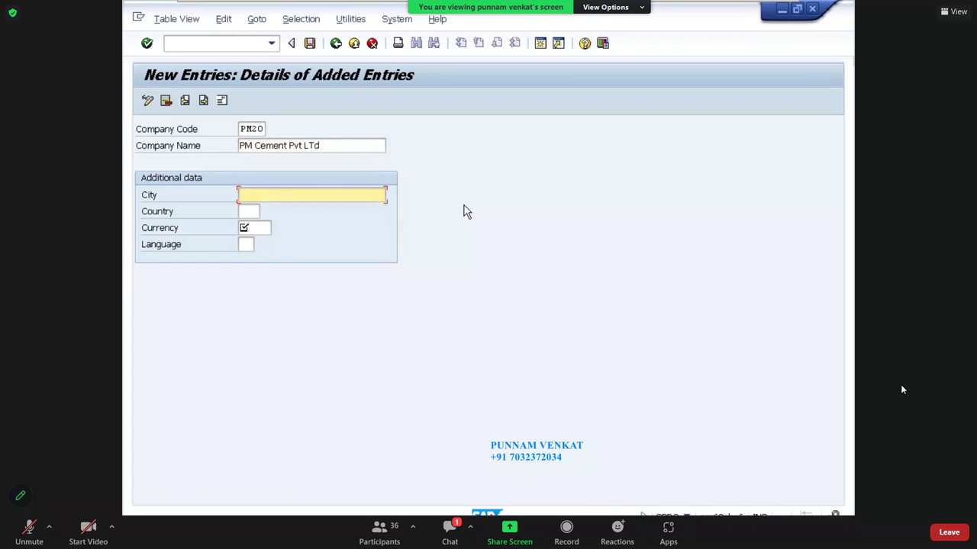
- Set the additional data of PM20 to city Tirupati, country IN, currency INR and language EN
{"action": "type", "text": "Tirupati"}
{"action": "key", "text": "Tab"}
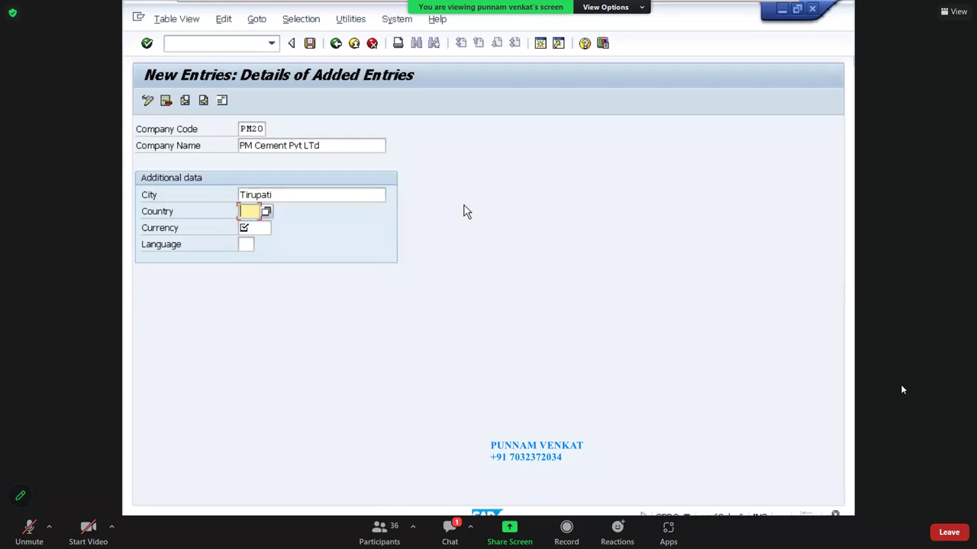
{"action": "key", "text": "BackSpace"}
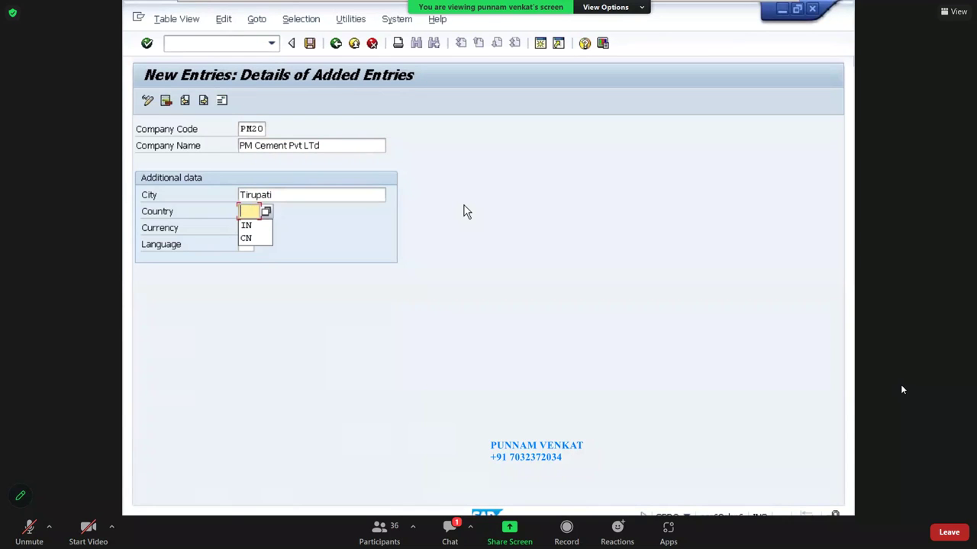
{"action": "type", "text": "I"}
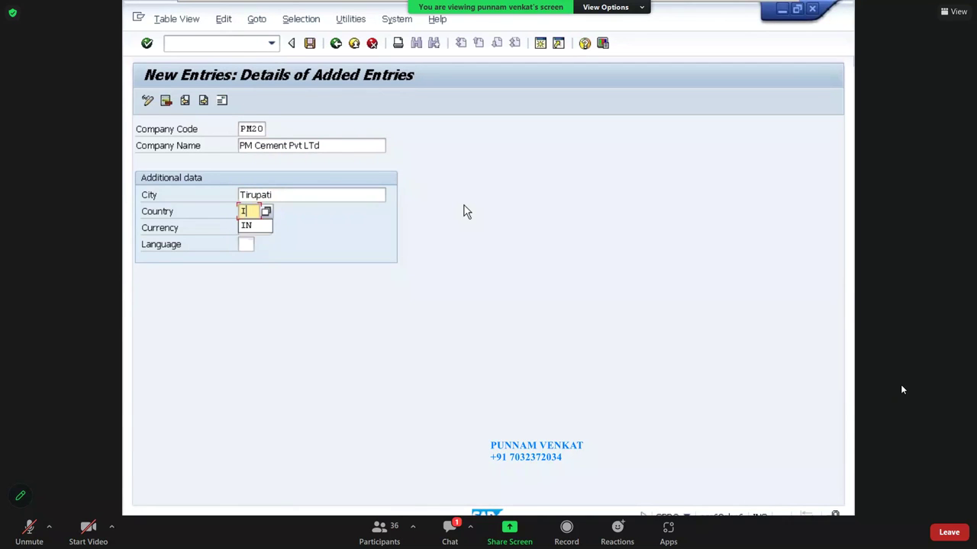
{"action": "type", "text": "N"}
{"action": "key", "text": "Tab"}
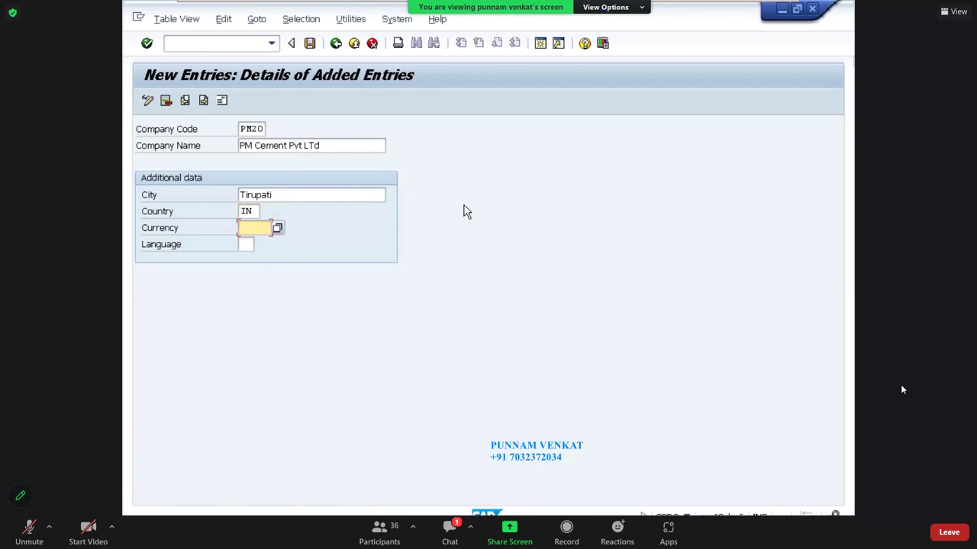
{"action": "type", "text": "INR"}
{"action": "key", "text": "Tab"}
{"action": "type", "text": "EN"}
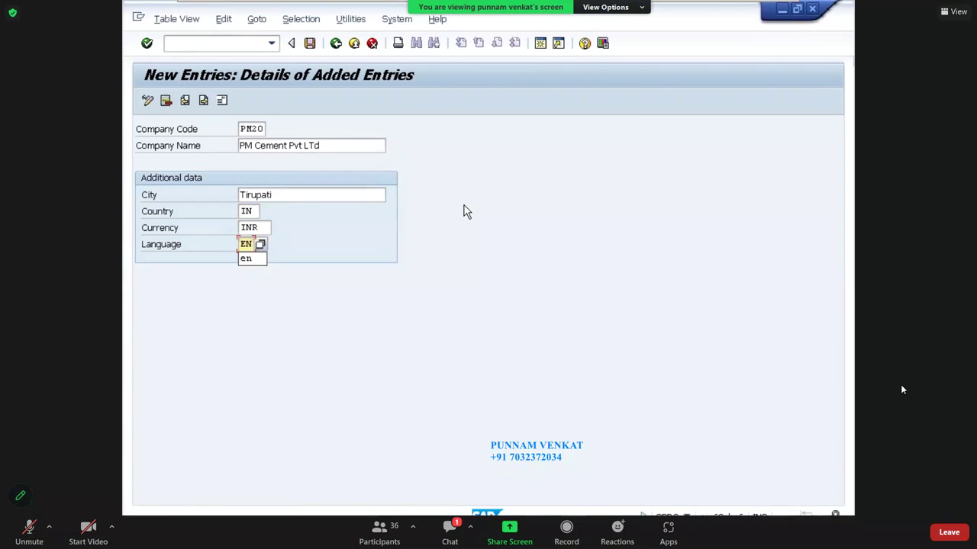
{"action": "left_click", "coordinate": [316, 47]}
{"action": "left_click_drag", "start_coordinate": [374, 35], "coordinate": [510, 39]}
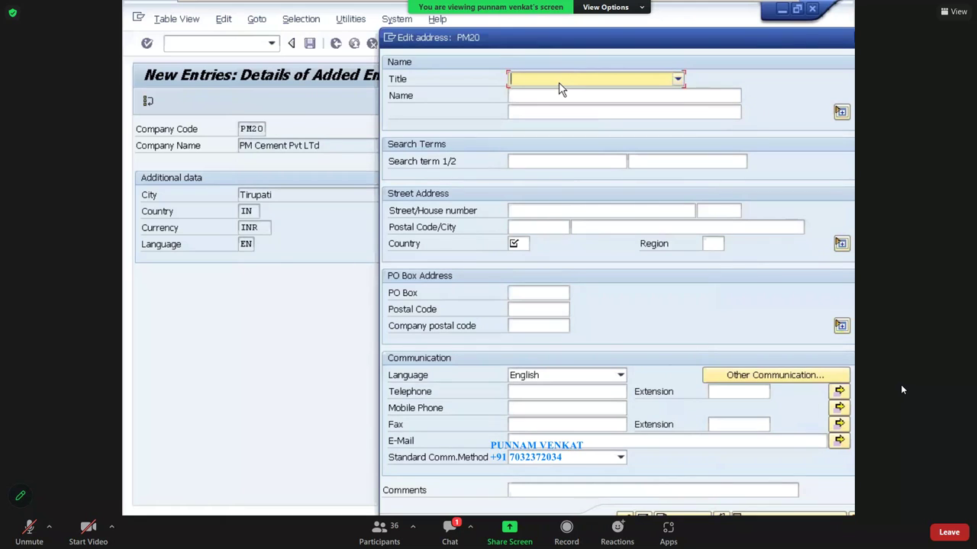
{"action": "left_click", "coordinate": [559, 90]}
{"action": "left_click", "coordinate": [557, 93]}
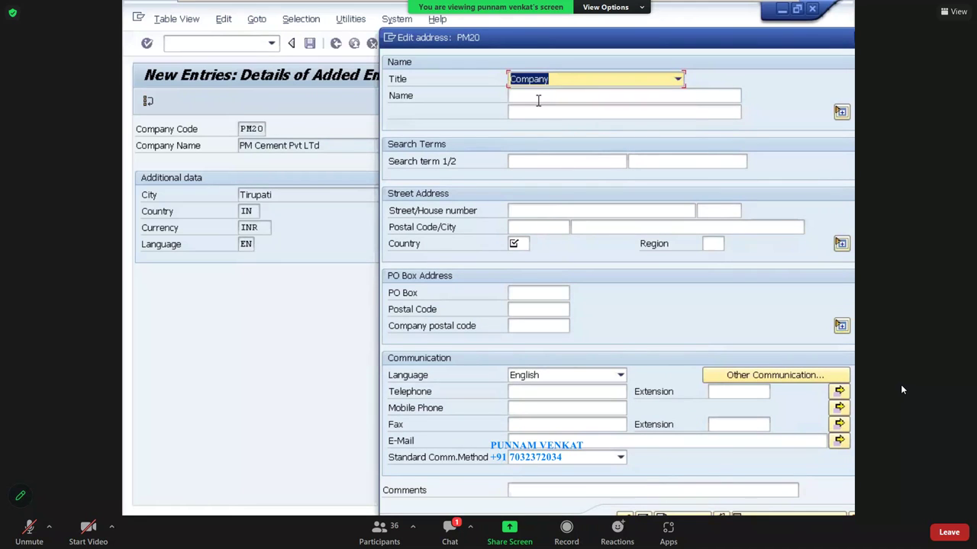
{"action": "left_click", "coordinate": [538, 99]}
{"action": "type", "text": "P"}
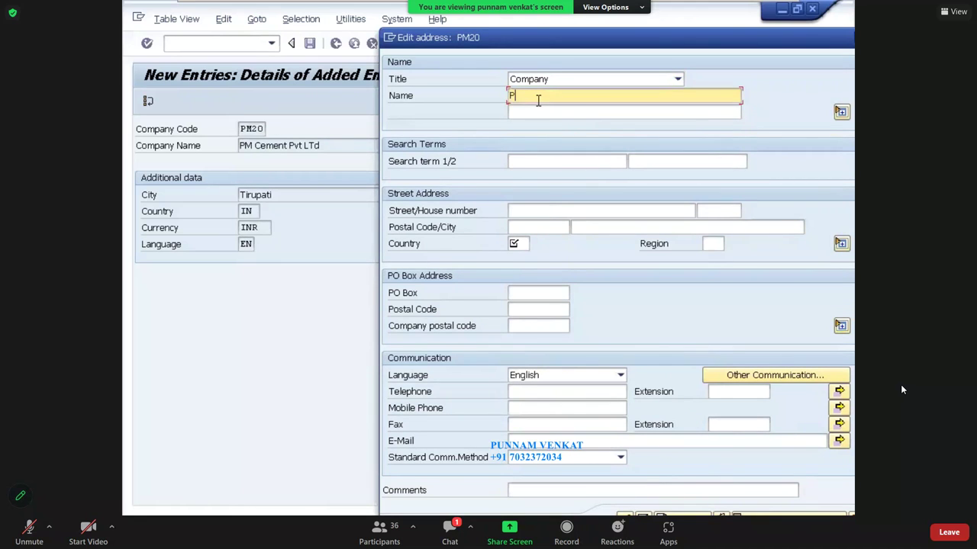
{"action": "type", "text": "M Cement L"}
{"action": "left_click_drag", "start_coordinate": [736, 39], "coordinate": [594, 53]}
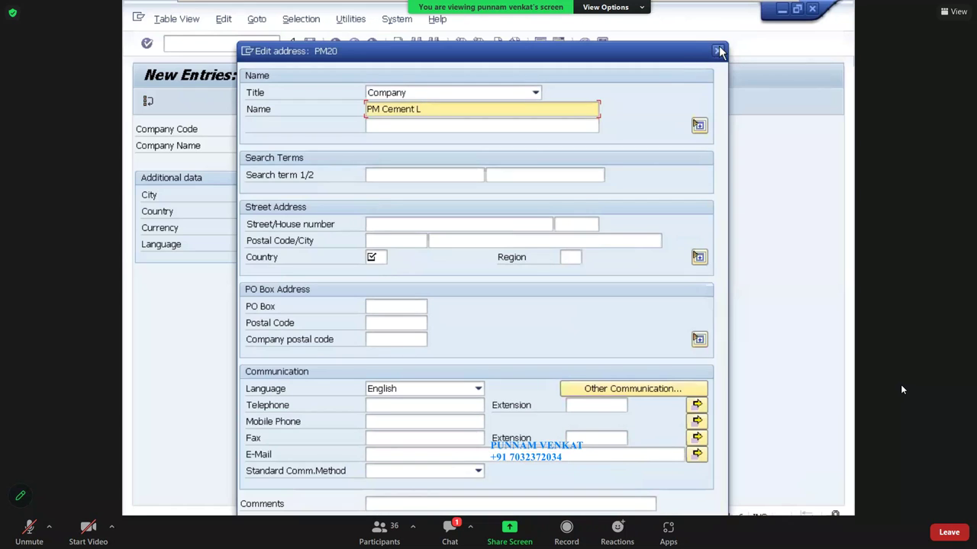
{"action": "left_click", "coordinate": [718, 51]}
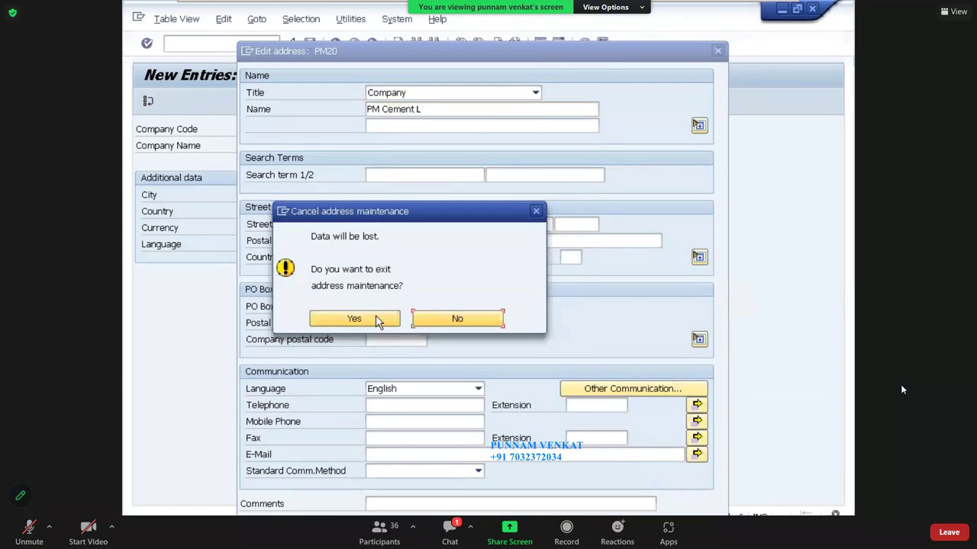
{"action": "left_click", "coordinate": [354, 319]}
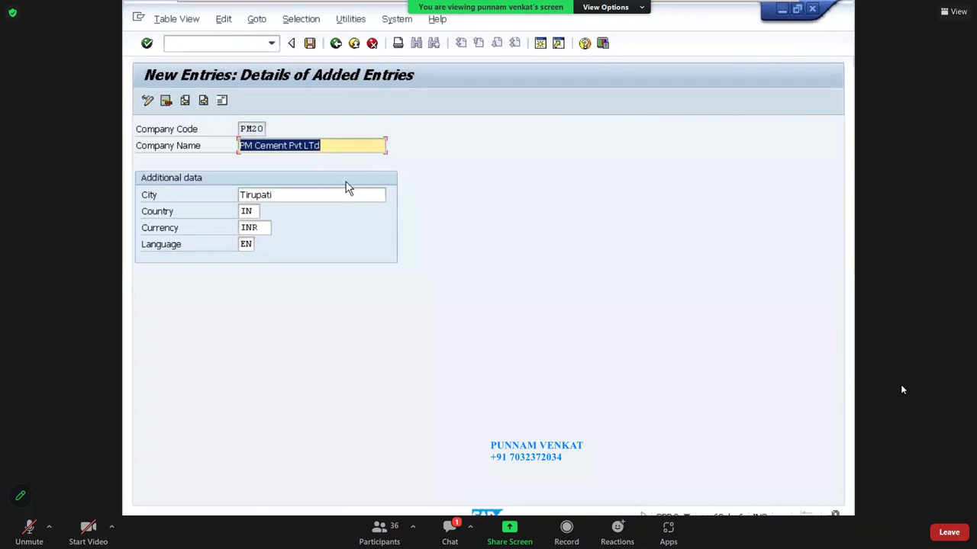
- Change the company name of PM20 to PM Cement LTD
{"action": "left_click", "coordinate": [328, 145]}
{"action": "key", "text": "BackSpace"}
{"action": "key", "text": "BackSpace"}
{"action": "key", "text": "BackSpace"}
{"action": "key", "text": "BackSpace"}
{"action": "key", "text": "BackSpace"}
{"action": "key", "text": "BackSpace"}
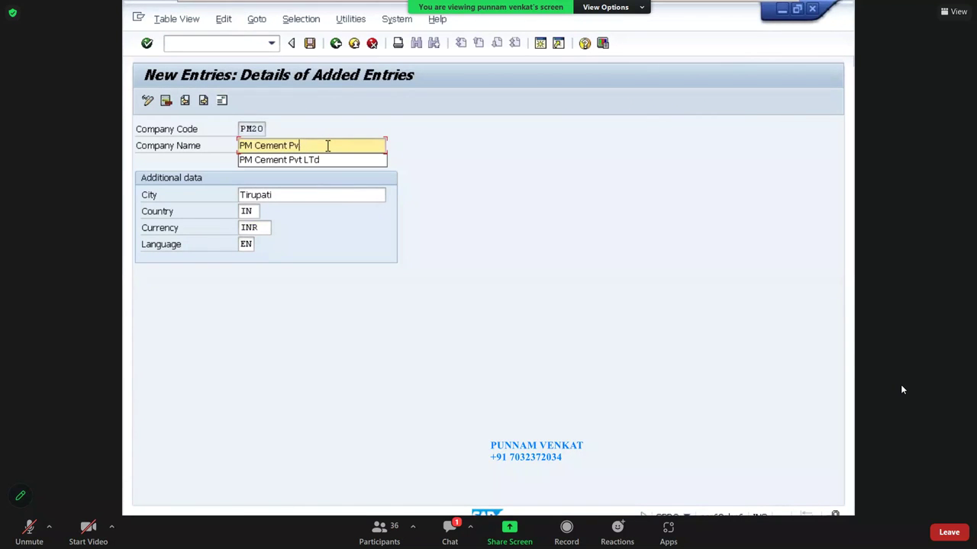
{"action": "key", "text": "BackSpace"}
{"action": "type", "text": "LTD"}
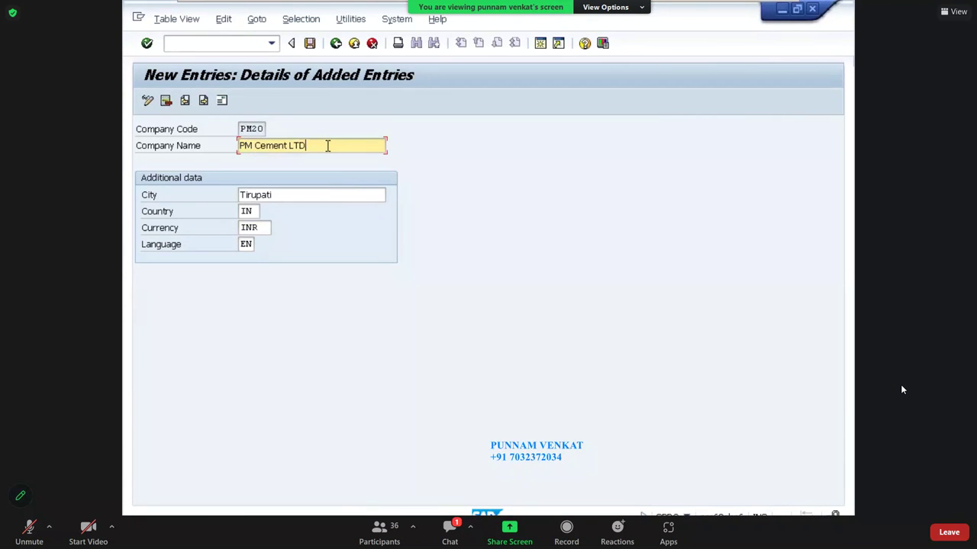
- Open the address of PM20 and set the title to Company and the name to PM Cement Ltd
{"action": "left_click", "coordinate": [221, 101]}
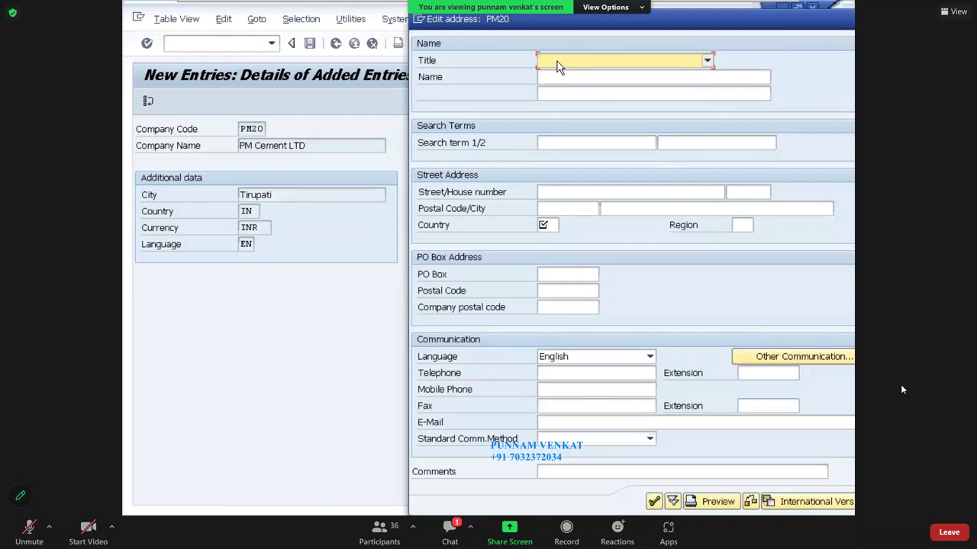
{"action": "left_click", "coordinate": [557, 67]}
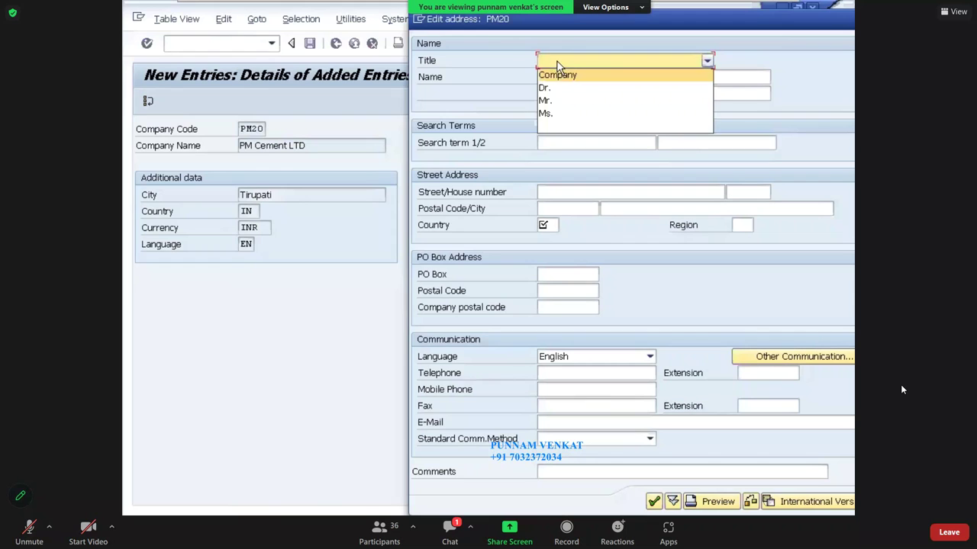
{"action": "left_click", "coordinate": [555, 74]}
{"action": "left_click", "coordinate": [550, 79]}
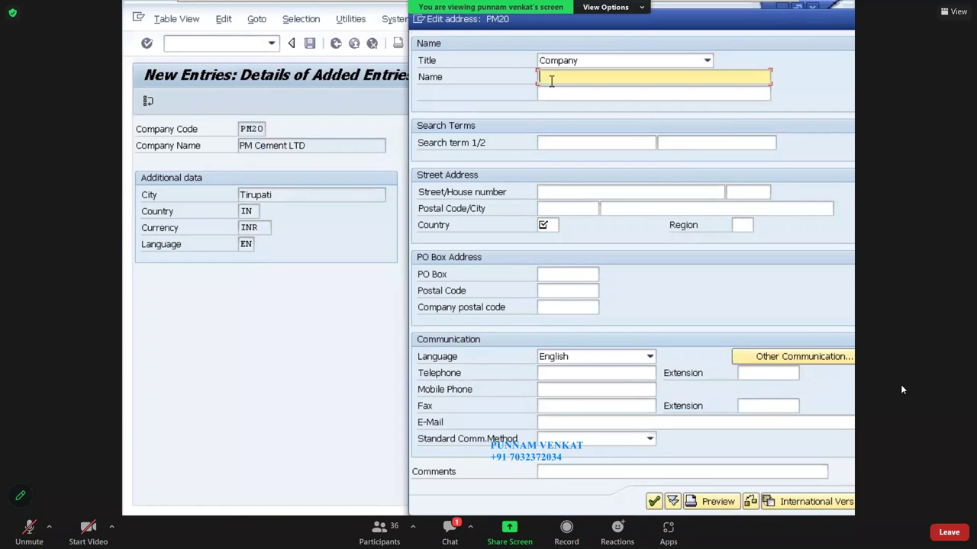
{"action": "type", "text": "PM"}
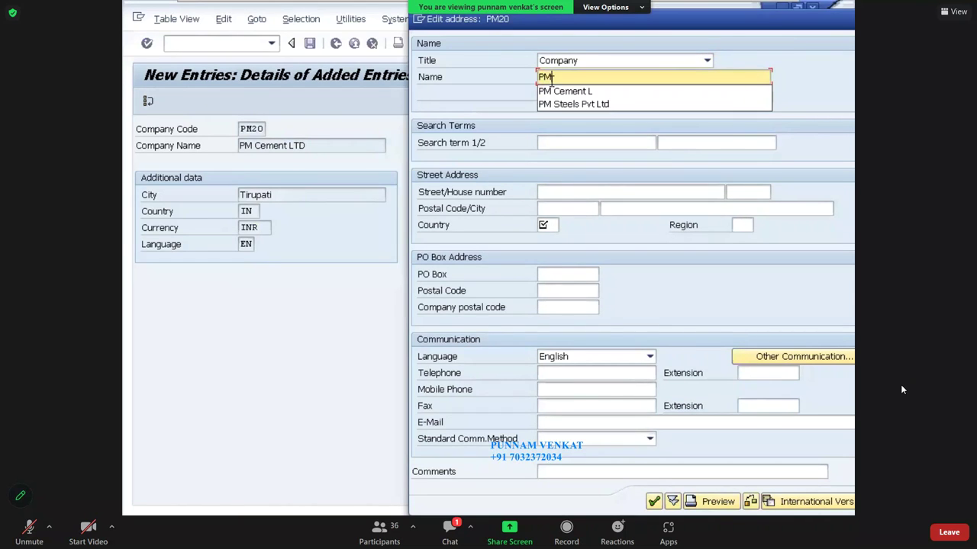
{"action": "type", "text": " Cement Ltd"}
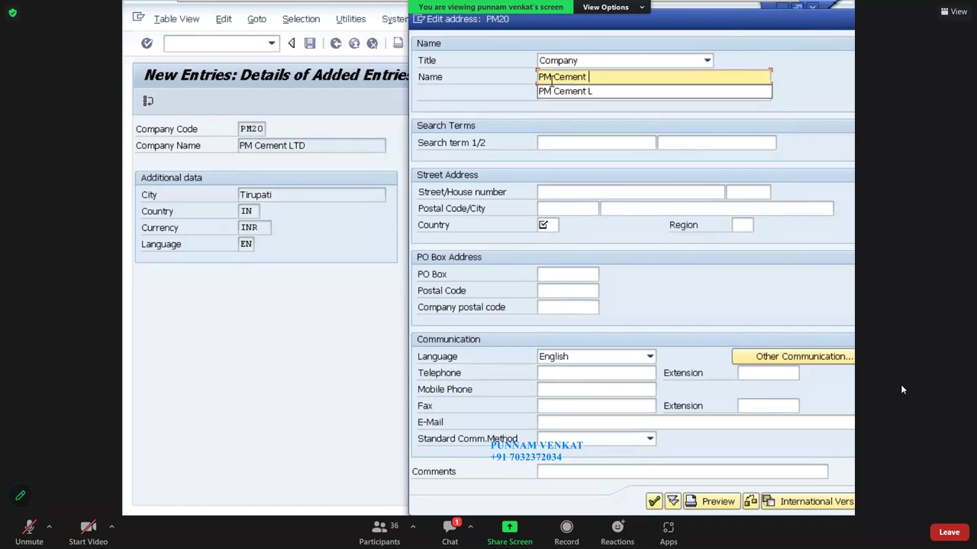
- Repeat PM Cement Ltd in the second name line and set the first search term to PM20
{"action": "key", "text": "Tab"}
{"action": "key", "text": "shift+Tab"}
{"action": "key", "text": "ctrl+c"}
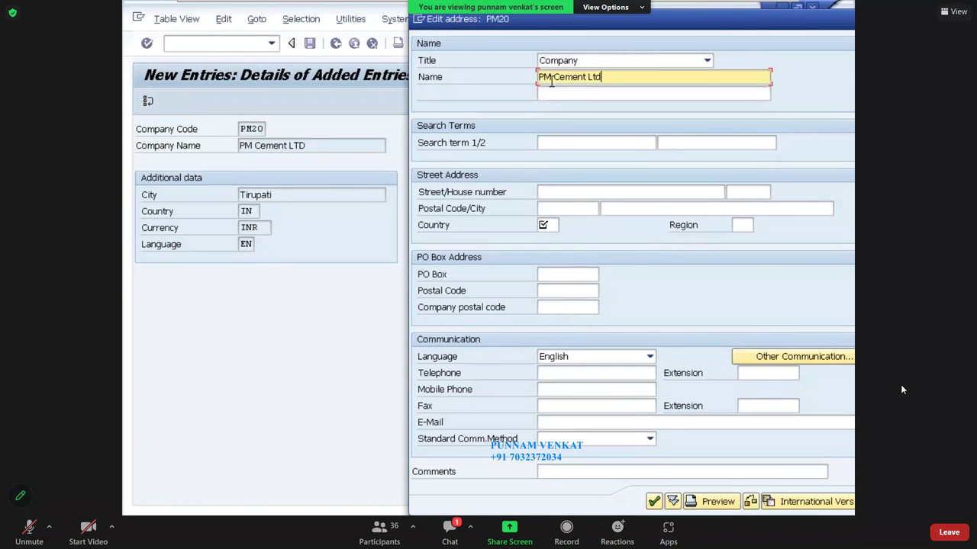
{"action": "key", "text": "Tab"}
{"action": "key", "text": "ctrl+v"}
{"action": "key", "text": "Tab"}
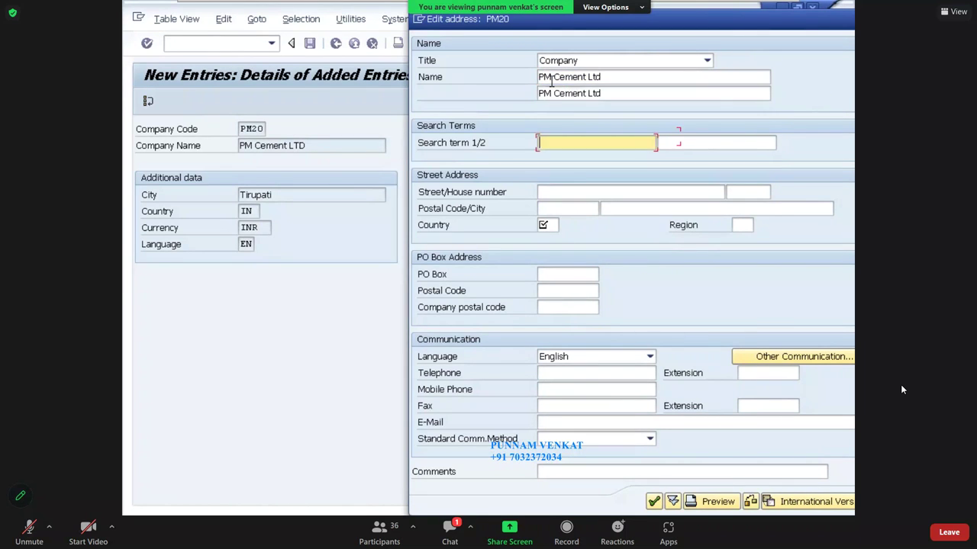
{"action": "type", "text": "PM20"}
{"action": "key", "text": "Tab"}
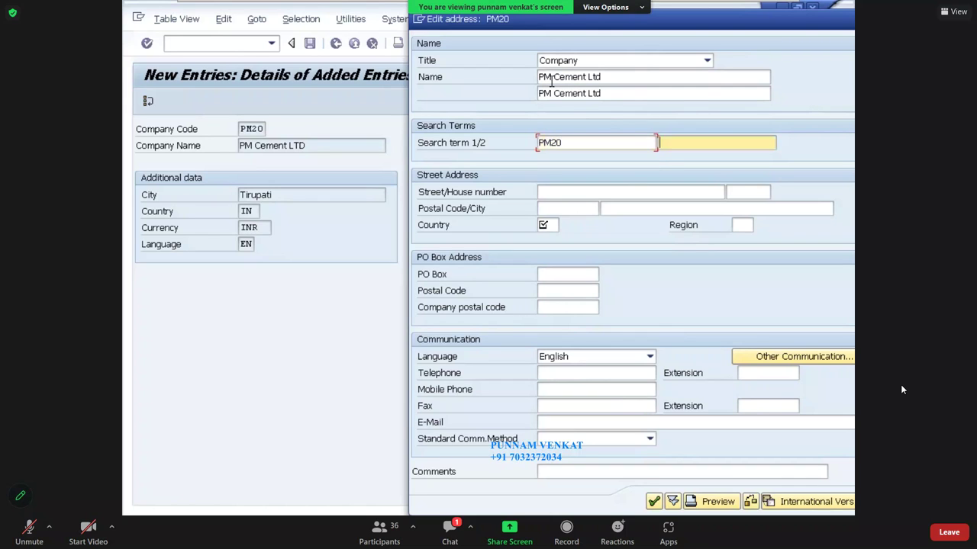
{"action": "key", "text": "Tab"}
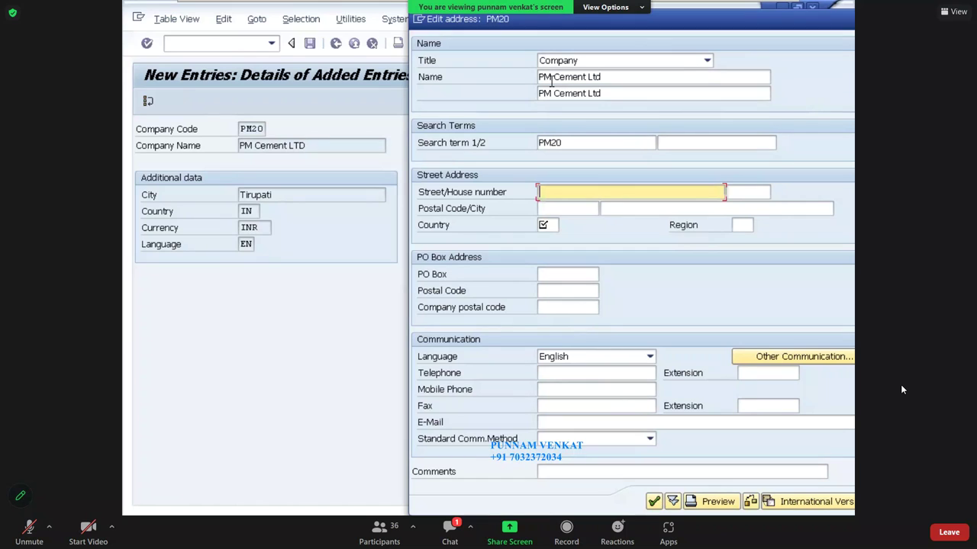
- Fill in the street, house number and postal code of the company's street address
{"action": "type", "text": "Krishna Street"}
{"action": "key", "text": "Tab"}
{"action": "type", "text": "7"}
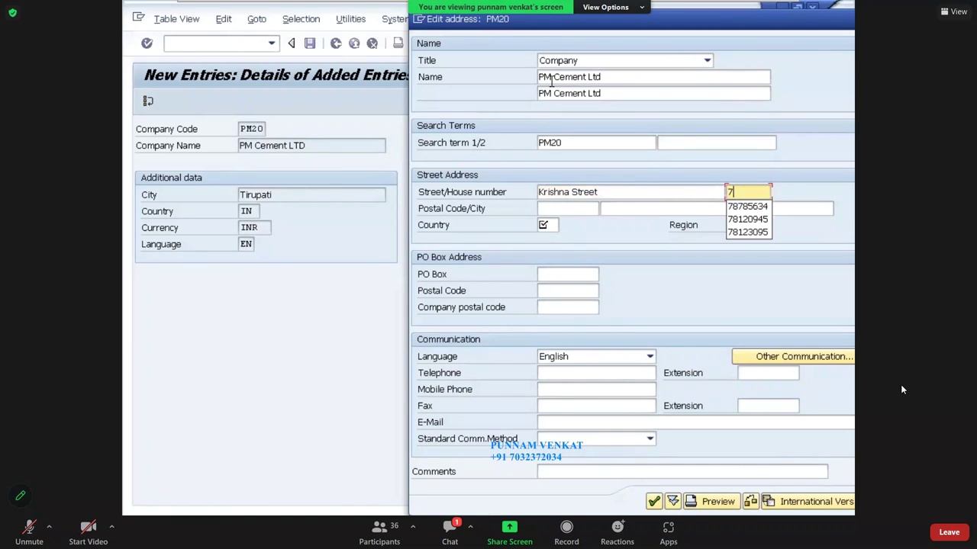
{"action": "type", "text": "85634"}
{"action": "key", "text": "Tab"}
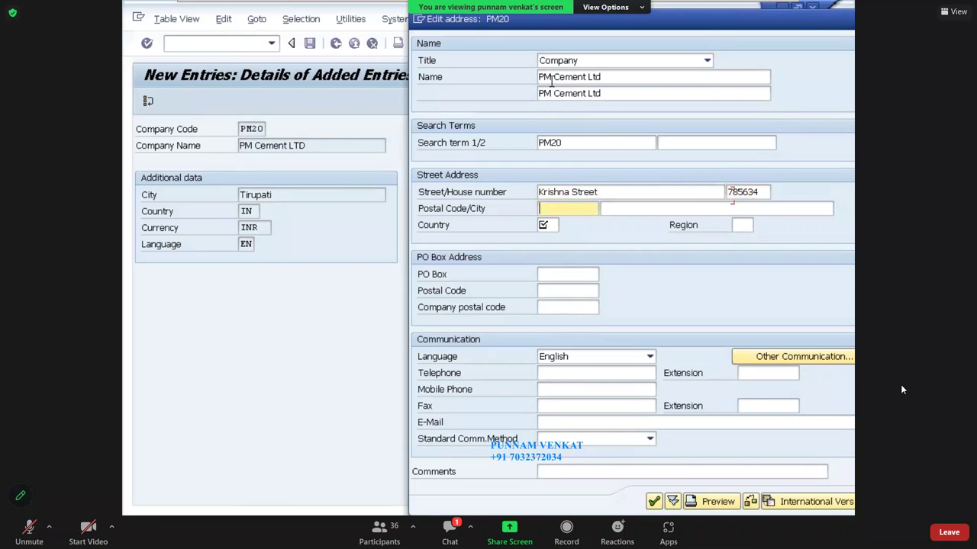
{"action": "type", "text": "500543"}
{"action": "key", "text": "Tab"}
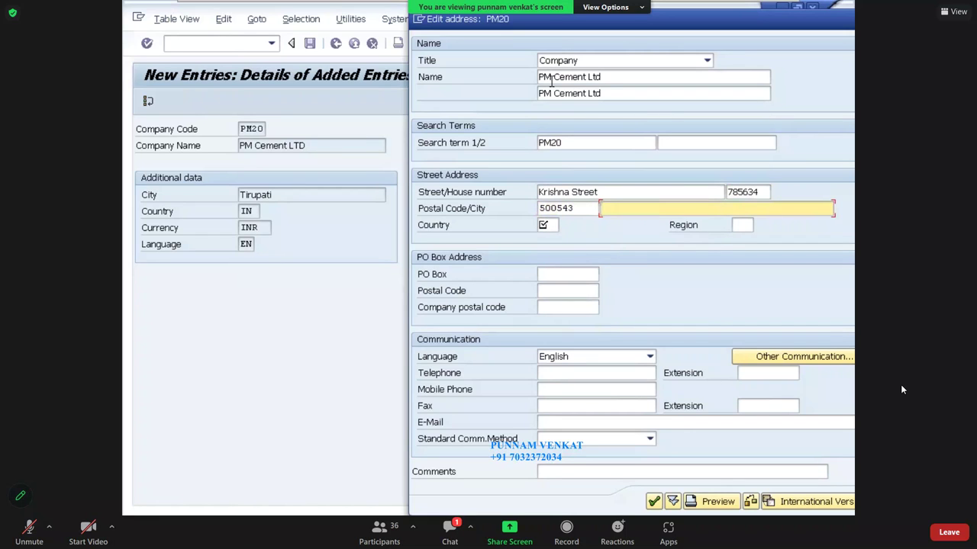
- Complete the street address with city Tirupati, country in and region 01
{"action": "type", "text": "vi"}
{"action": "key", "text": "BackSpace"}
{"action": "key", "text": "BackSpace"}
{"action": "type", "text": "Tirupati"}
{"action": "key", "text": "Tab"}
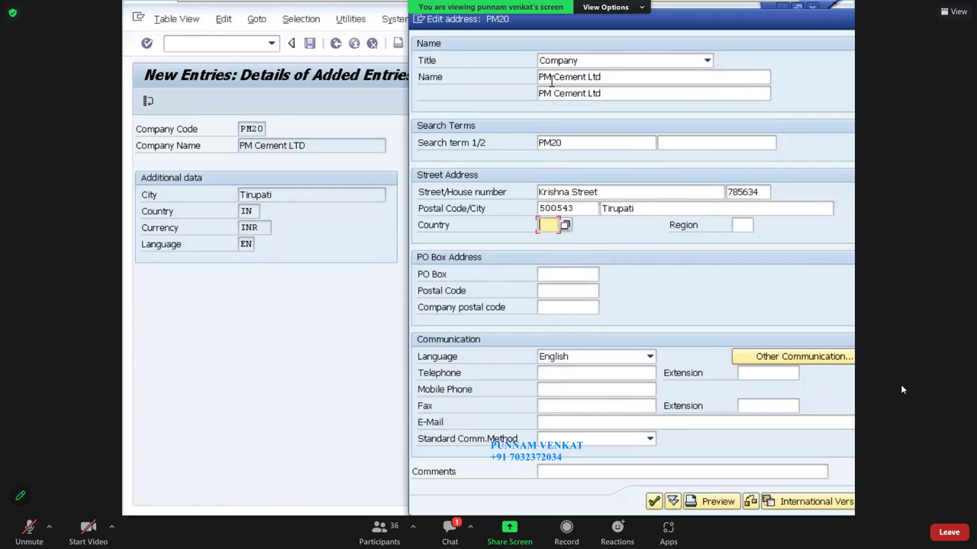
{"action": "type", "text": "in"}
{"action": "key", "text": "Tab"}
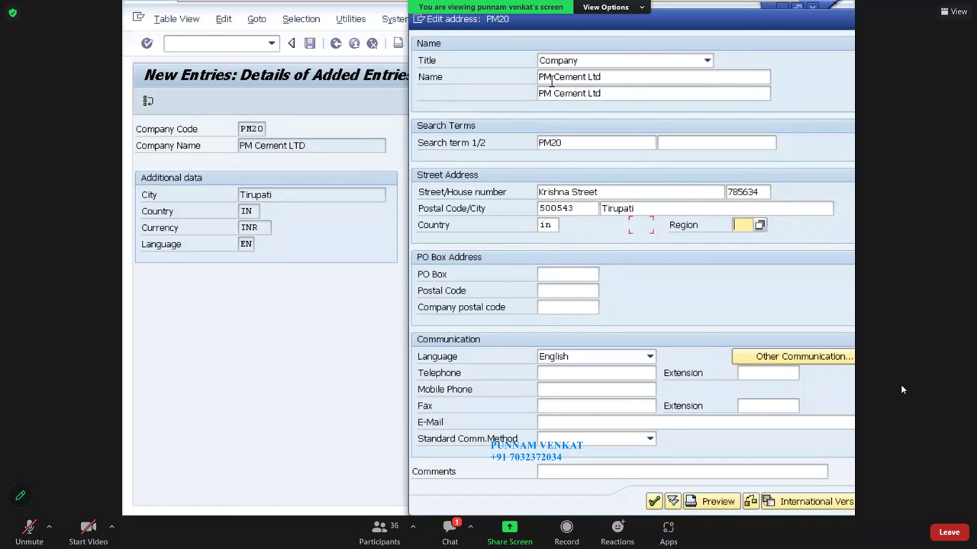
{"action": "left_click", "coordinate": [747, 242]}
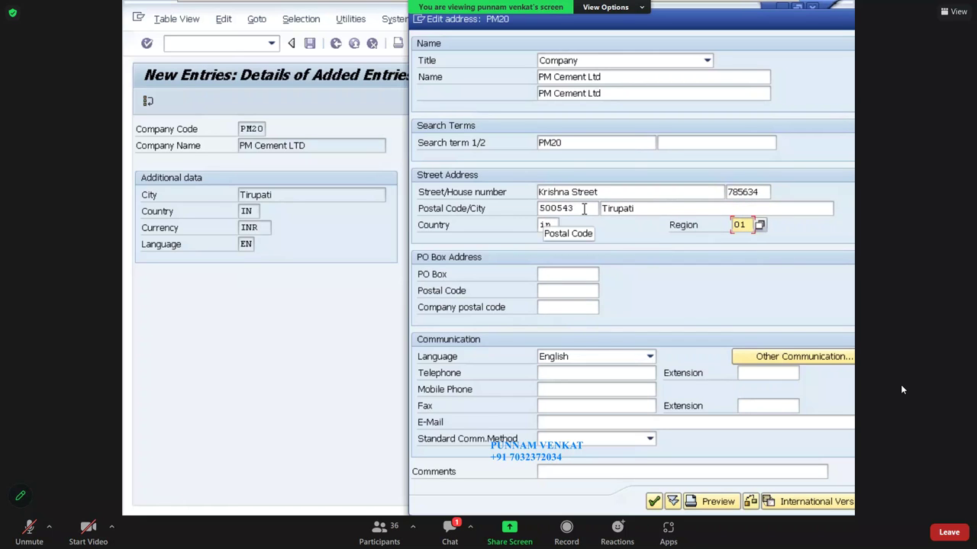
- Copy the street address's postal code into the PO box number and the PO box postal code
{"action": "left_click_drag", "start_coordinate": [584, 208], "coordinate": [525, 213]}
{"action": "key", "text": "ctrl+c"}
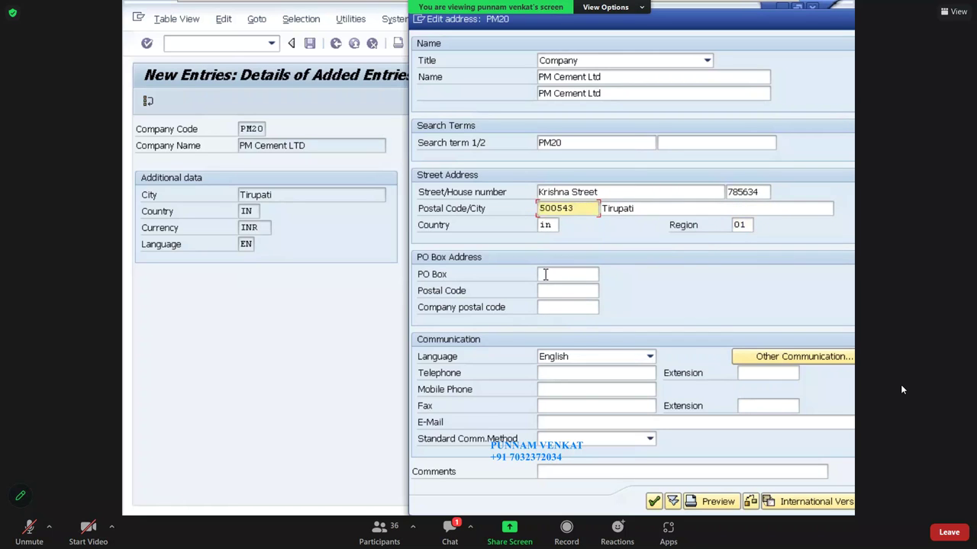
{"action": "left_click", "coordinate": [550, 275]}
{"action": "key", "text": "ctrl+v"}
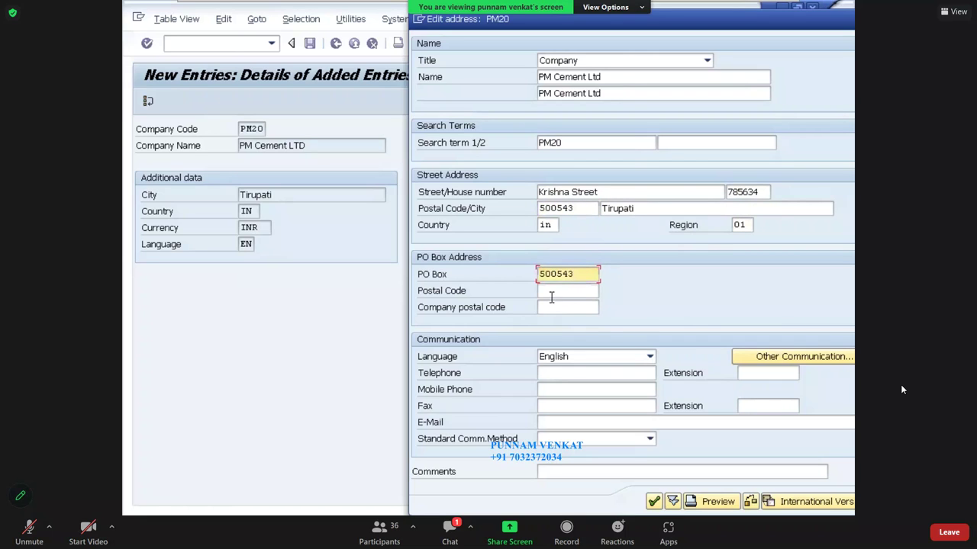
{"action": "left_click", "coordinate": [548, 290]}
{"action": "key", "text": "ctrl+v"}
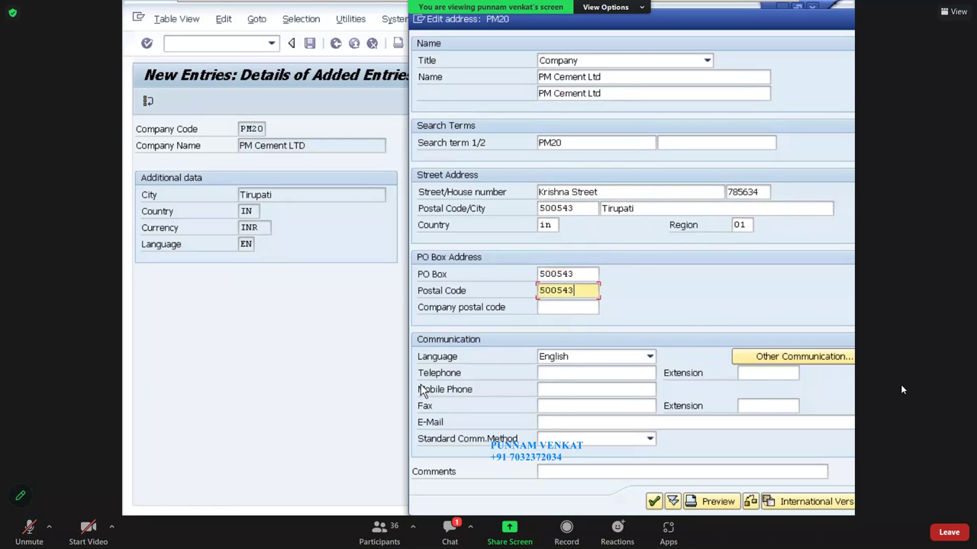
- Leave the telephone, mobile, fax and e-mail details of PM20 empty and confirm its address
{"action": "left_click", "coordinate": [550, 376]}
{"action": "left_click", "coordinate": [550, 390]}
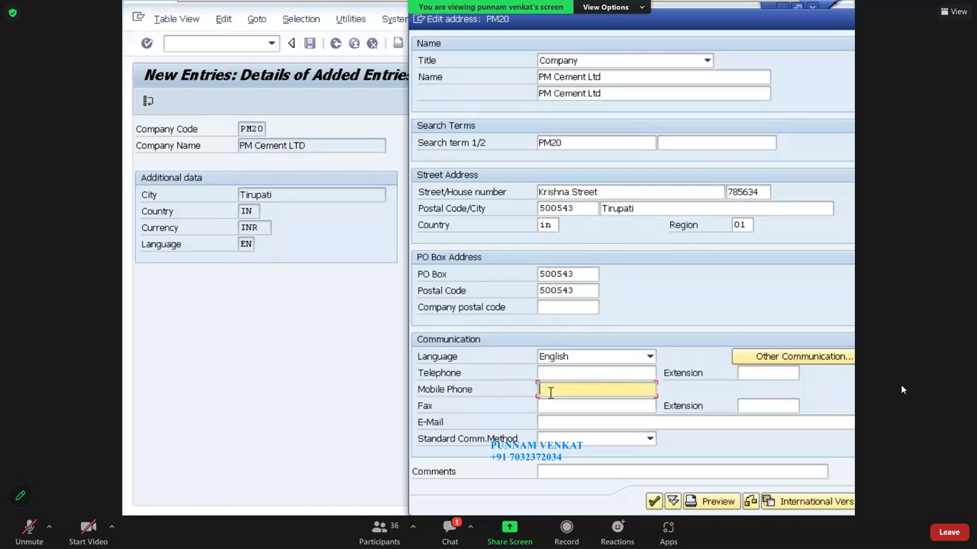
{"action": "left_click", "coordinate": [554, 409]}
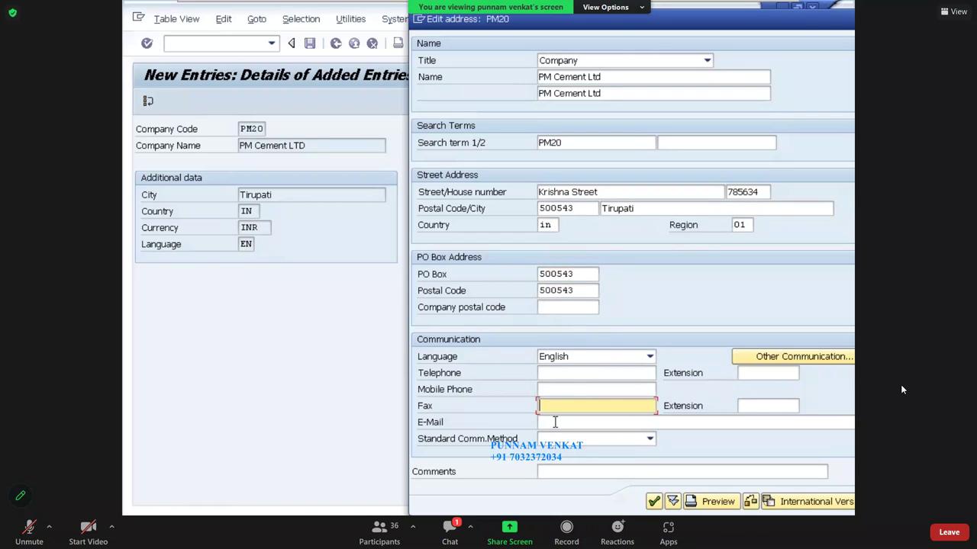
{"action": "left_click", "coordinate": [554, 422]}
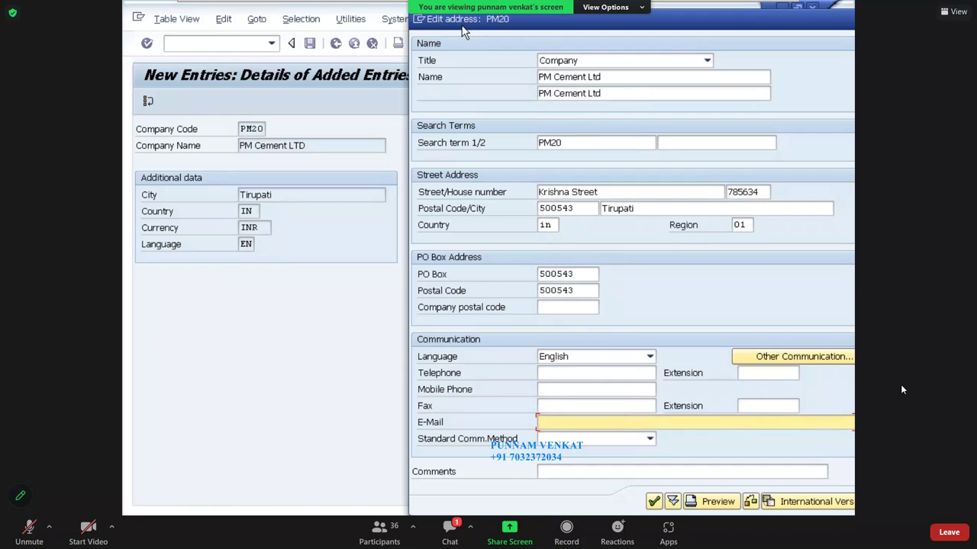
{"action": "left_click_drag", "start_coordinate": [462, 29], "coordinate": [435, 23]}
{"action": "left_click", "coordinate": [625, 496]}
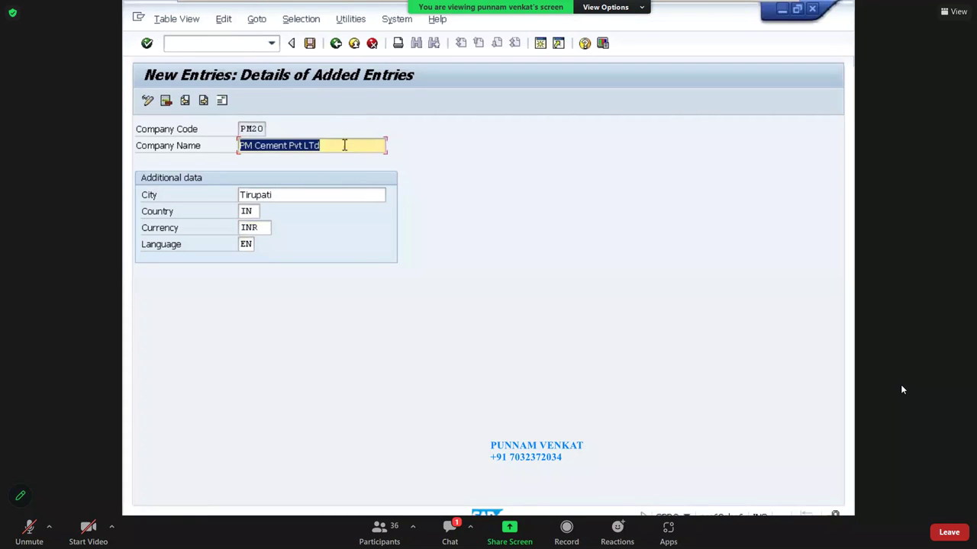
- Save company code PM20 as PM Cement Pvt LTd under customizing request EE6K900110 and return to the implementation guide structure
{"action": "left_click", "coordinate": [310, 51]}
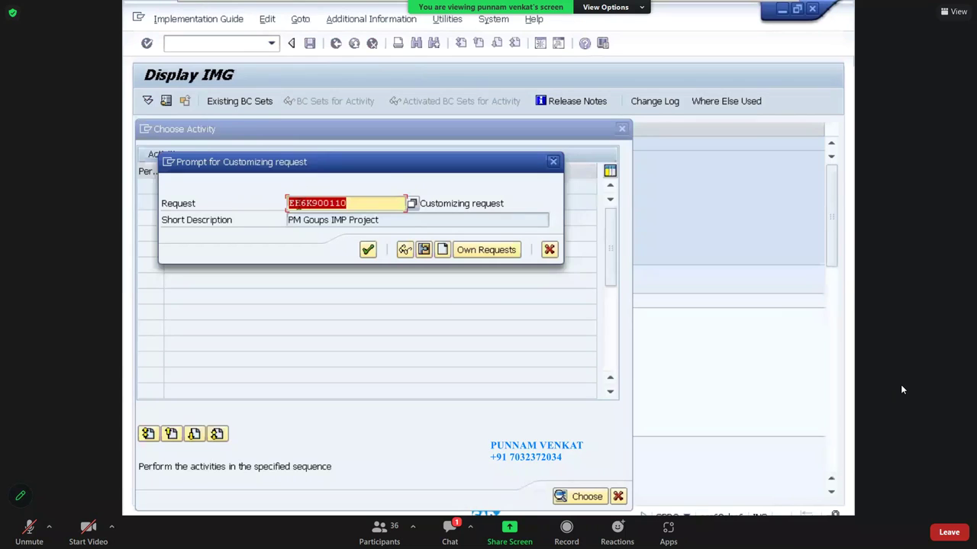
{"action": "left_click", "coordinate": [367, 252]}
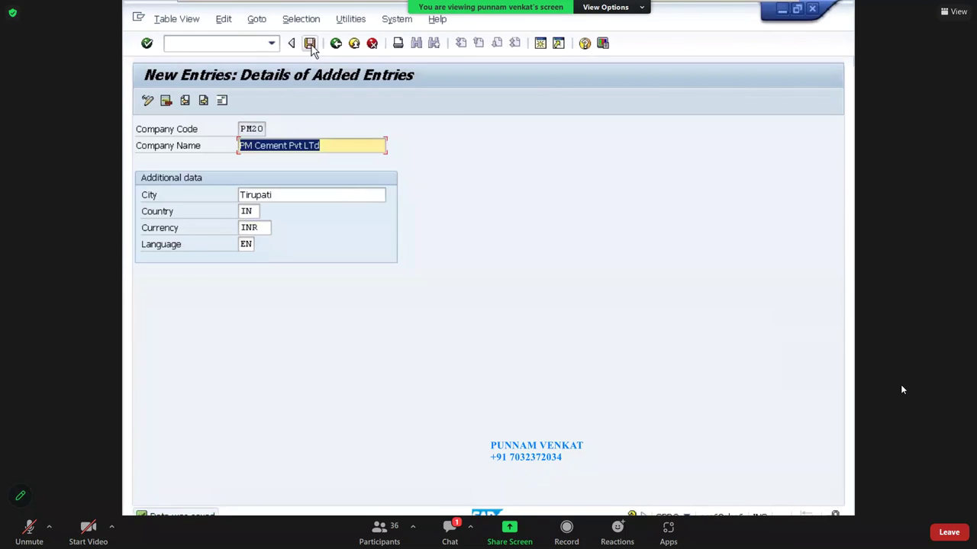
{"action": "left_click", "coordinate": [310, 47]}
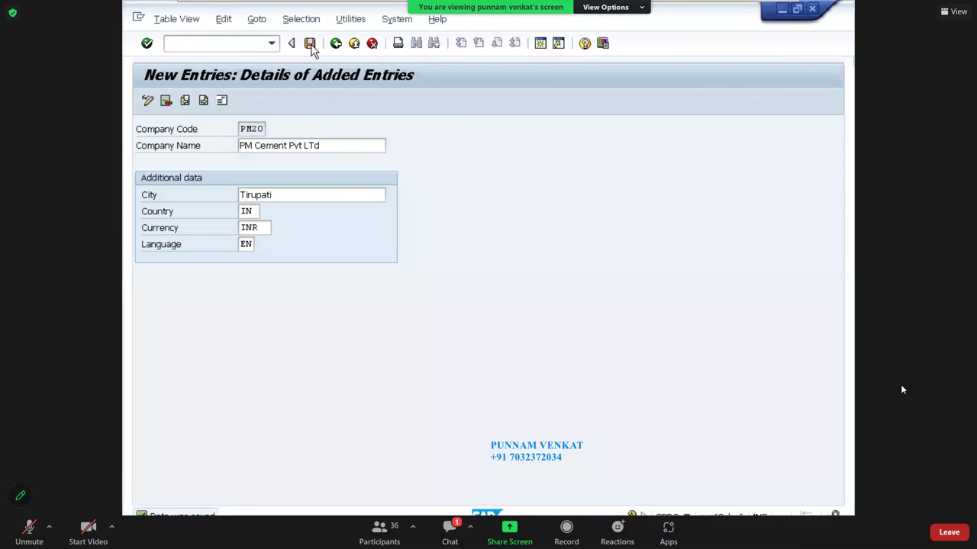
{"action": "left_click", "coordinate": [336, 44]}
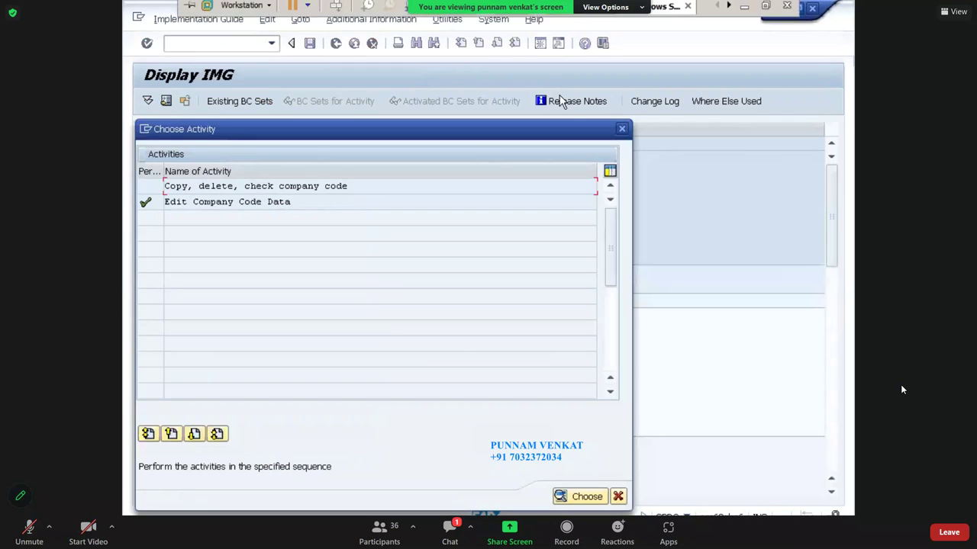
{"action": "left_click", "coordinate": [623, 129]}
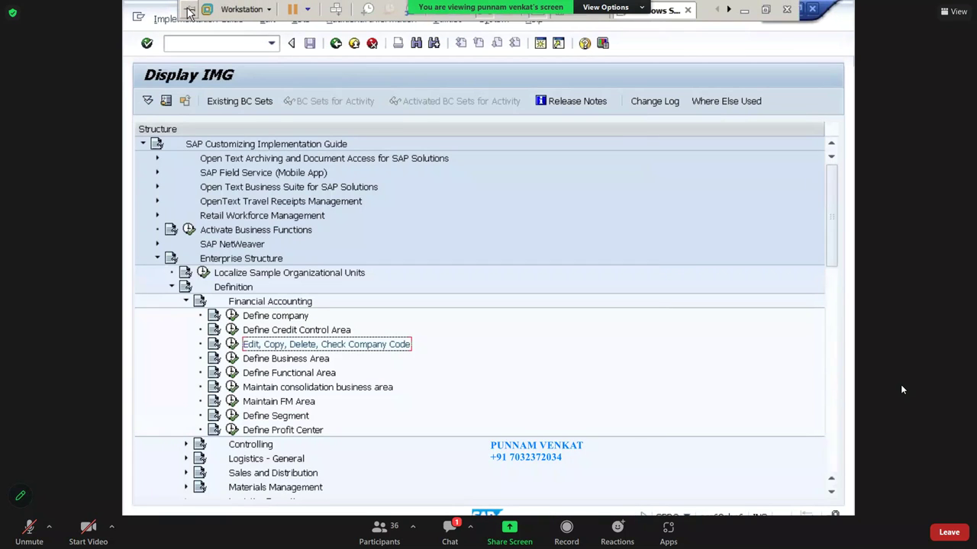
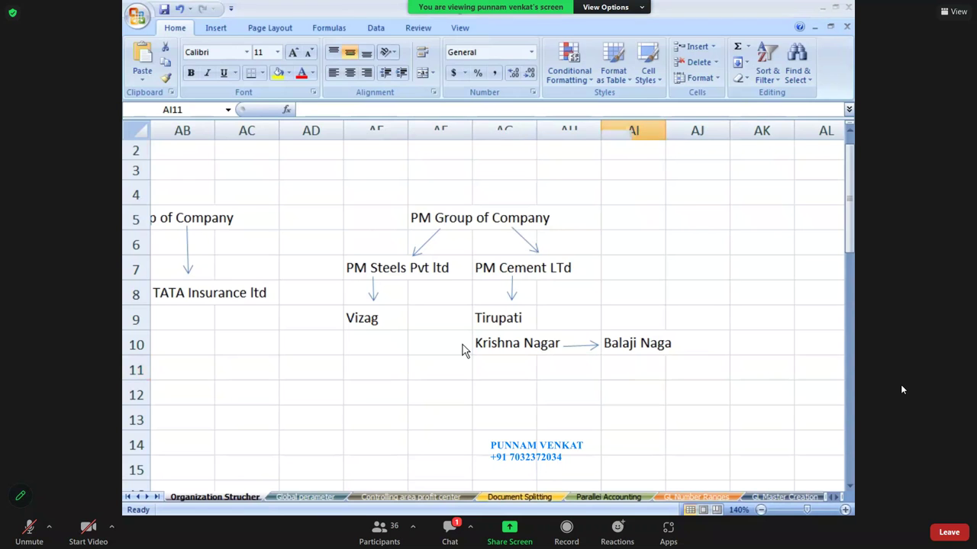
- Examine the organization structure sheet from the PM Group of Company chart back to the Company and Company Code definitions
{"action": "left_click", "coordinate": [400, 412]}
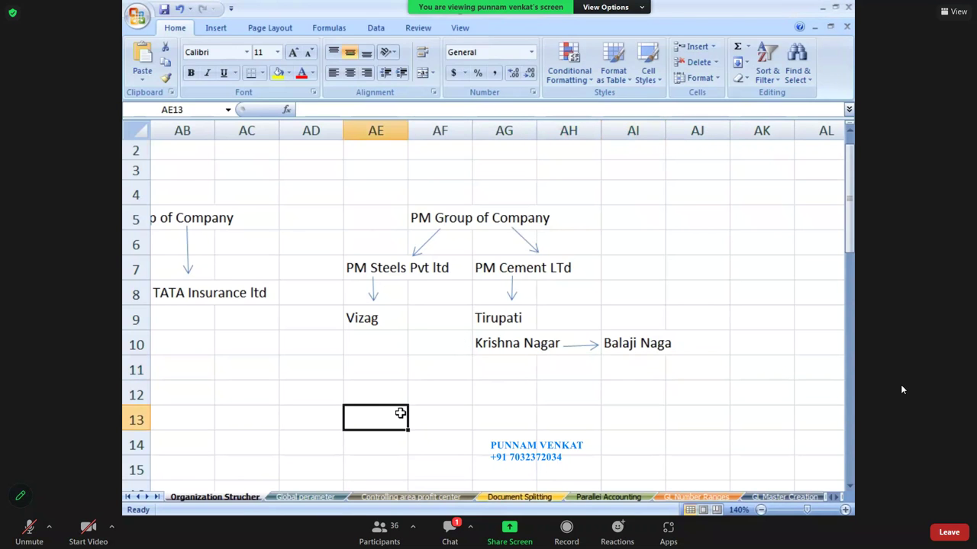
{"action": "left_click", "coordinate": [454, 392]}
{"action": "key", "text": "Left"}
{"action": "key", "text": "Left"}
{"action": "key", "text": "Left"}
{"action": "key", "text": "Left"}
{"action": "key", "text": "Left"}
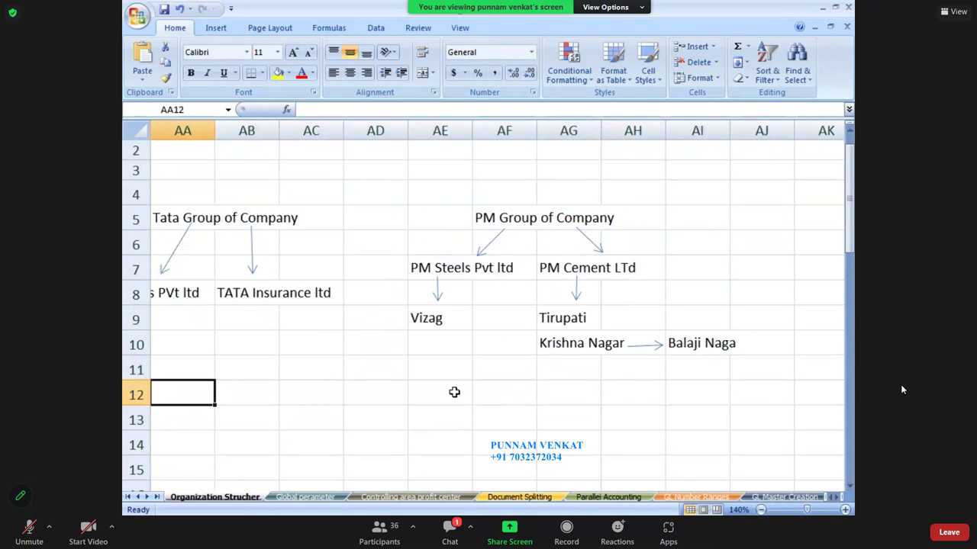
{"action": "key", "text": "Left"}
{"action": "key", "text": "Left"}
{"action": "key", "text": "Left"}
{"action": "key", "text": "Left"}
{"action": "key", "text": "Left"}
{"action": "key", "text": "Left"}
{"action": "key", "text": "Left"}
{"action": "key", "text": "Left"}
{"action": "key", "text": "Left"}
{"action": "key", "text": "Left"}
{"action": "key", "text": "Left"}
{"action": "key", "text": "Left"}
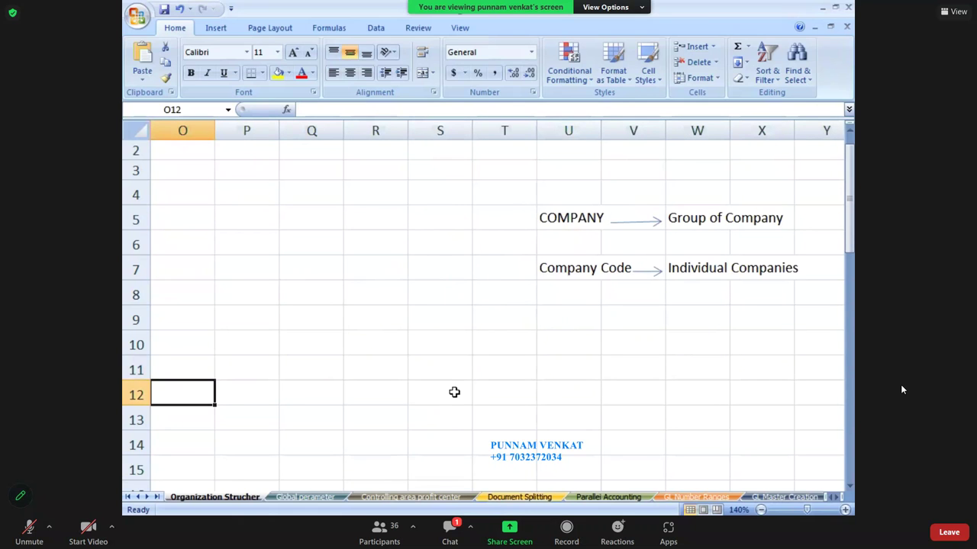
{"action": "key", "text": "alt+Tab"}
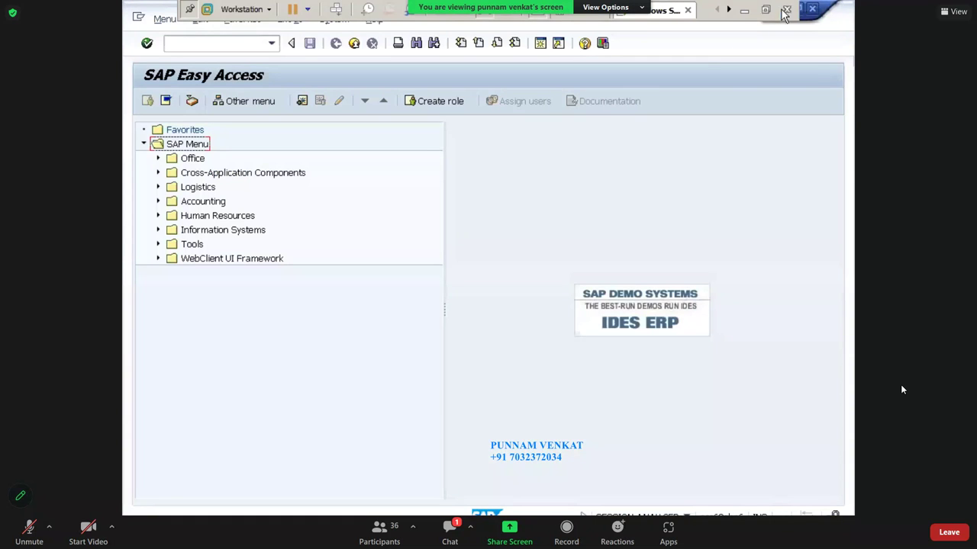
{"action": "left_click", "coordinate": [741, 10]}
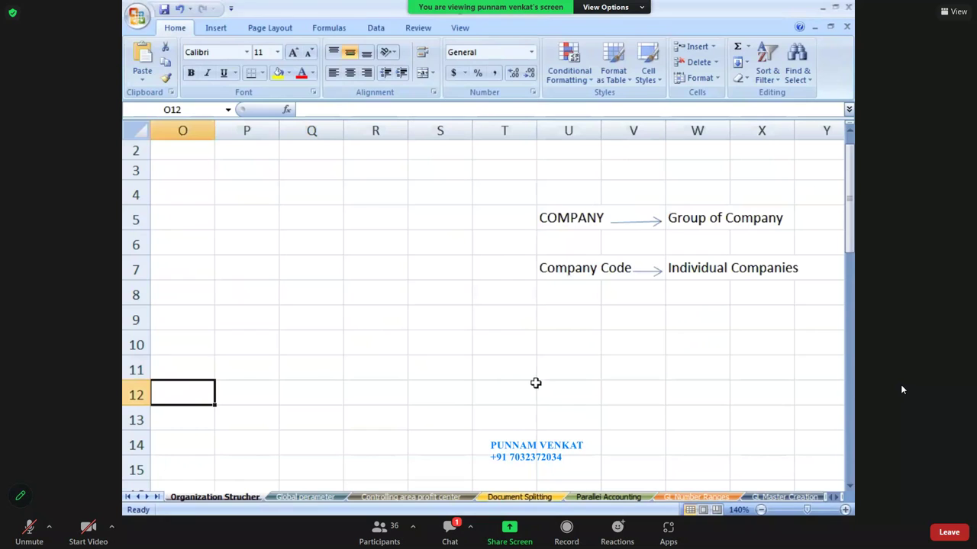
- Enter Finance Dep in cell U11 and HR Dep in cell U12, below the Company Code definition
{"action": "left_click", "coordinate": [439, 374]}
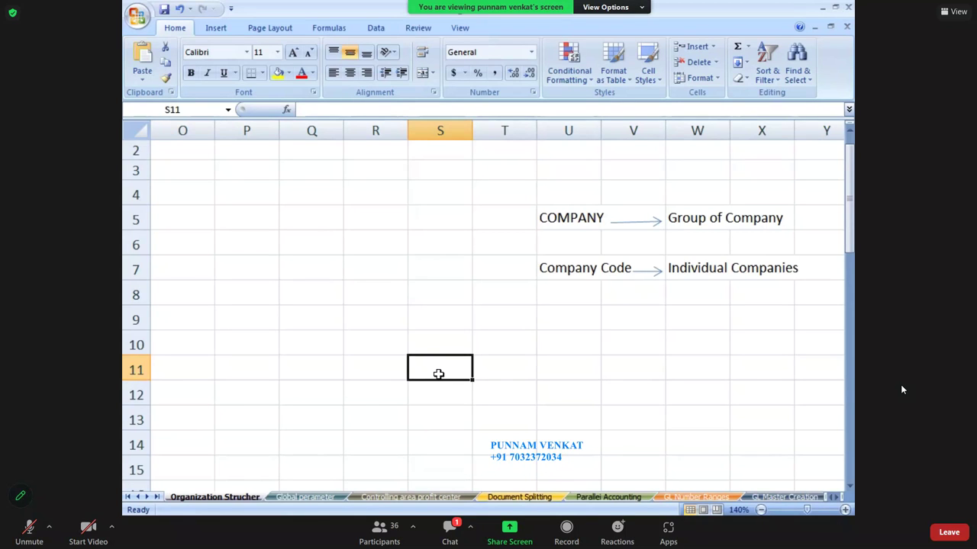
{"action": "left_click", "coordinate": [467, 315]}
{"action": "key", "text": "Right"}
{"action": "key", "text": "Right"}
{"action": "key", "text": "Right"}
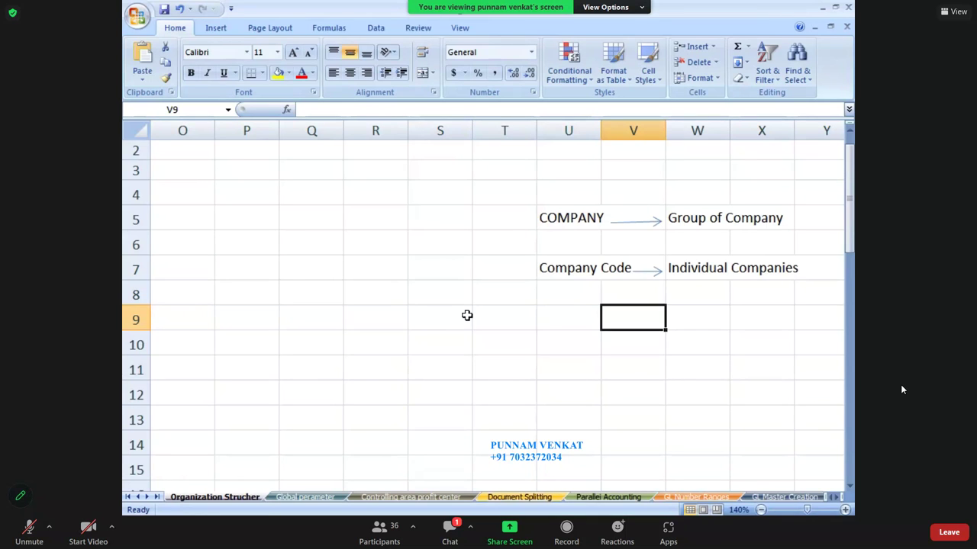
{"action": "key", "text": "Left"}
{"action": "key", "text": "Down"}
{"action": "key", "text": "Down"}
{"action": "type", "text": "Finance Dep"}
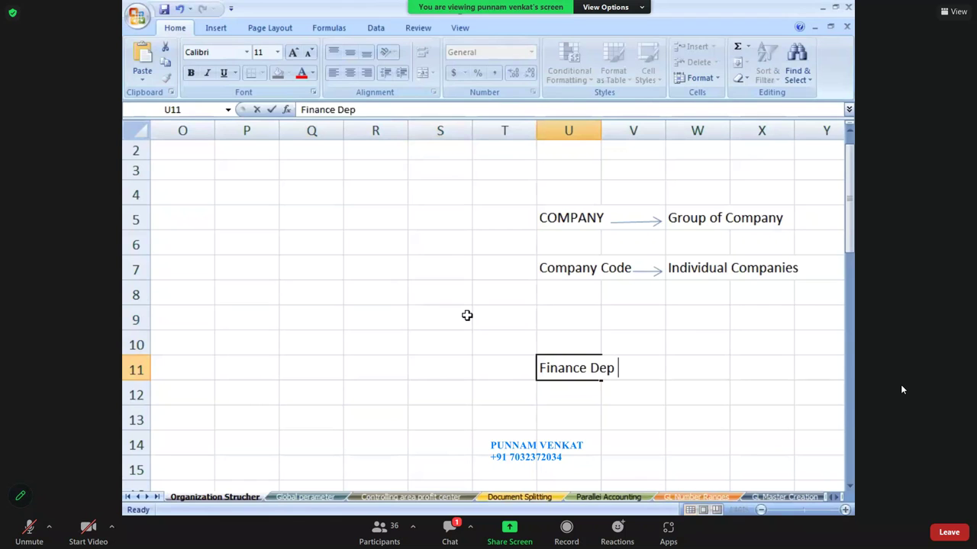
{"action": "key", "text": "Return"}
{"action": "type", "text": "HR Dep"}
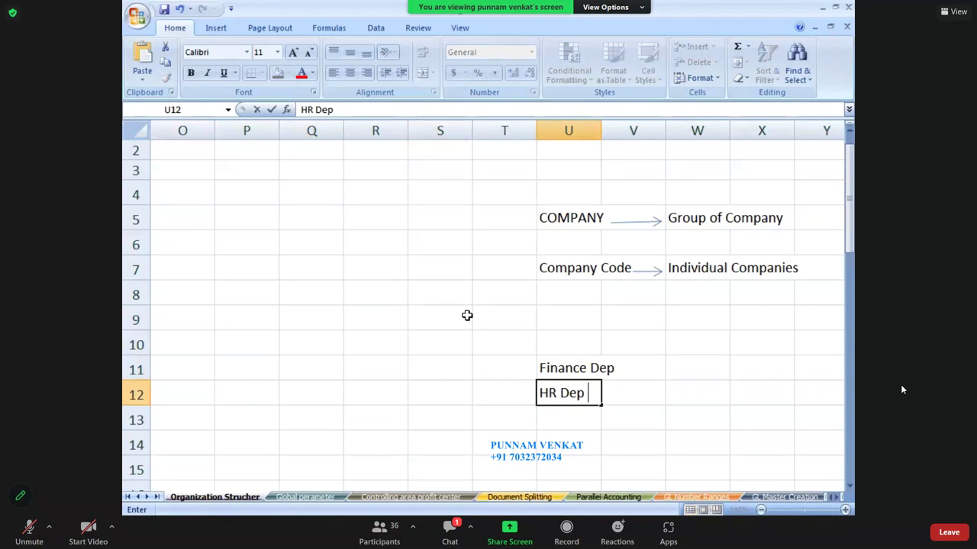
{"action": "key", "text": "Return"}
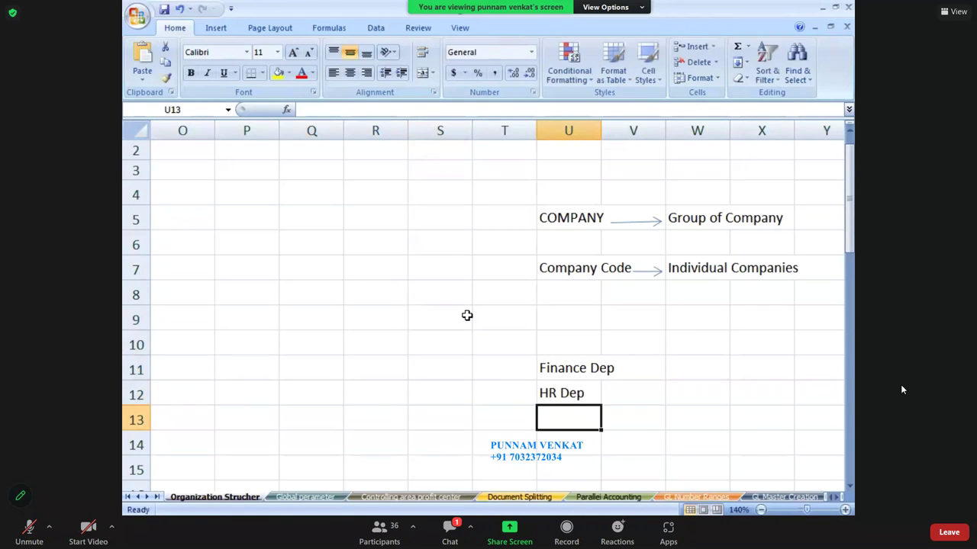
- Enter Marketing Dep in cell U13, with the abbreviation Dep correctly capitalized
{"action": "type", "text": "Mar"}
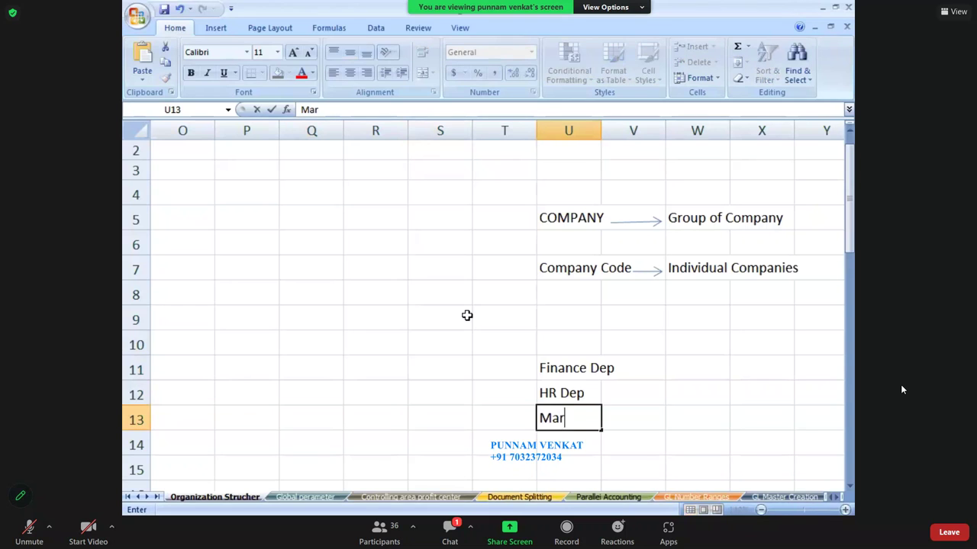
{"action": "type", "text": "keting dE"}
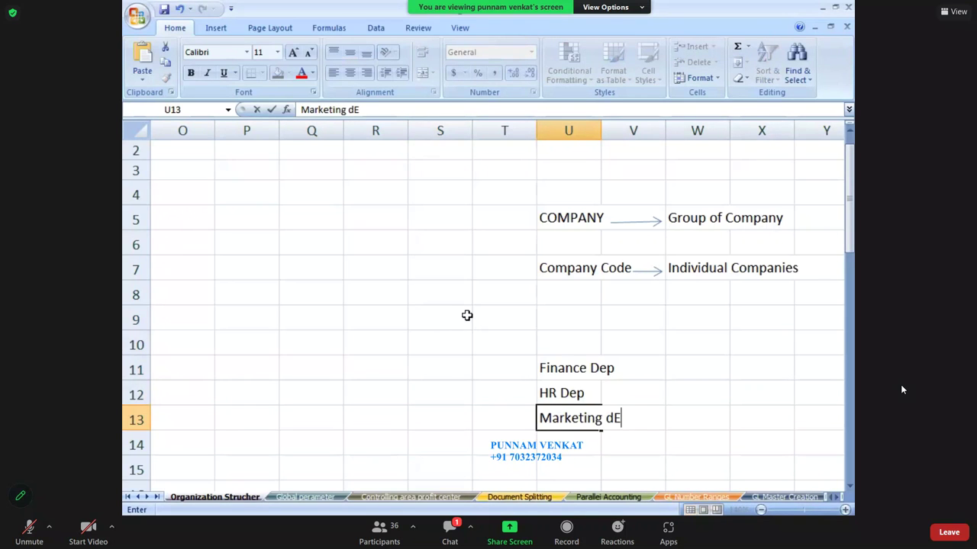
{"action": "key", "text": "Return"}
{"action": "key", "text": "Up"}
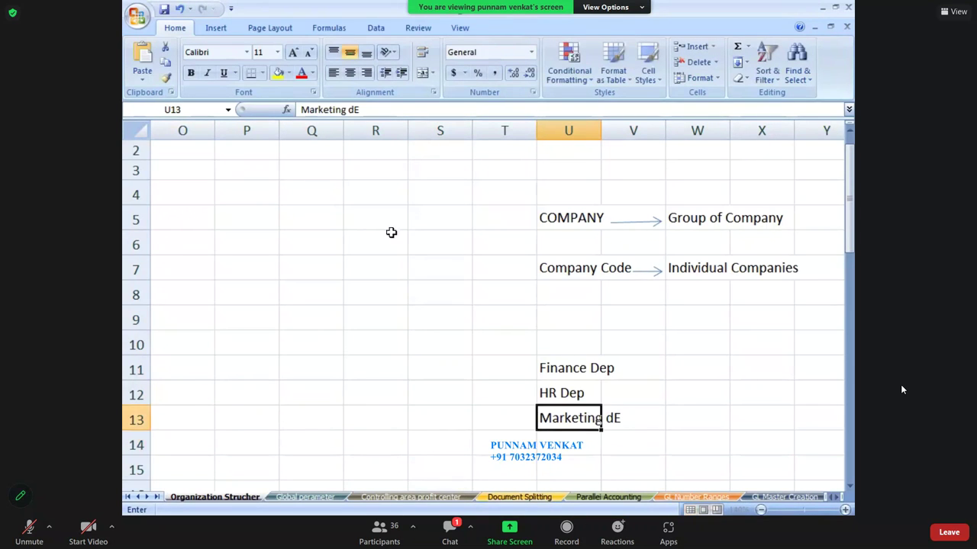
{"action": "left_click", "coordinate": [375, 110]}
{"action": "key", "text": "BackSpace"}
{"action": "key", "text": "BackSpace"}
{"action": "type", "text": "Dep"}
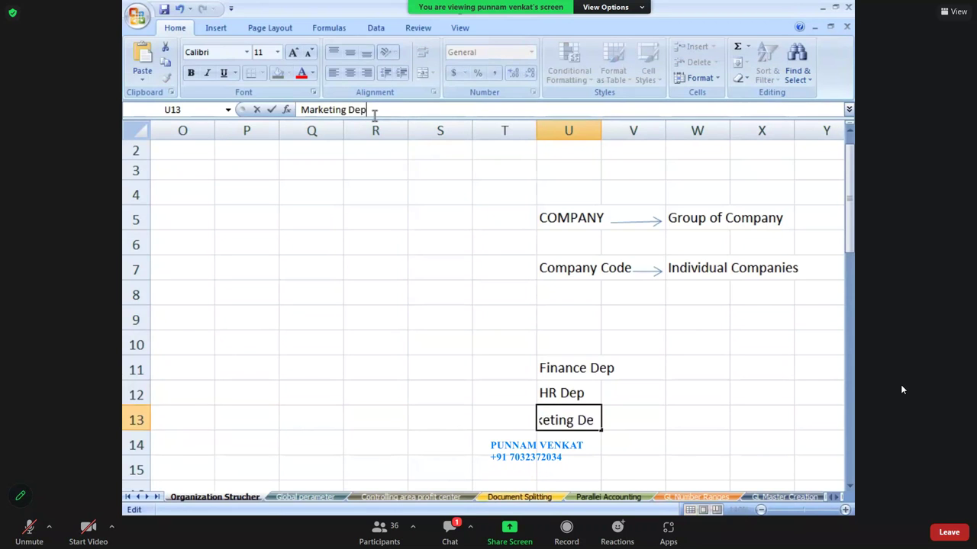
{"action": "key", "text": "Return"}
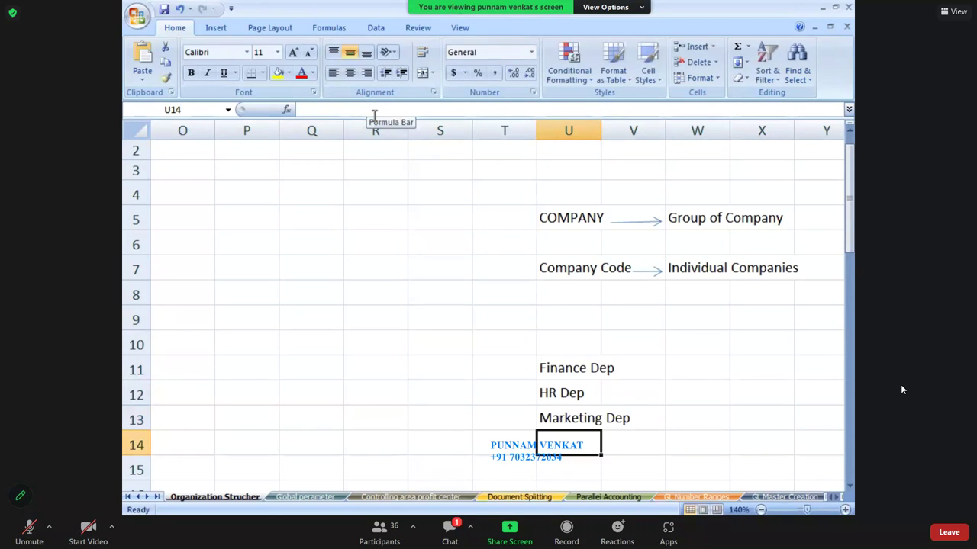
- Complete the department list with Sales Dep in cell U14 and R&D DEP in cell U15
{"action": "type", "text": "Sales Dep"}
{"action": "key", "text": "Return"}
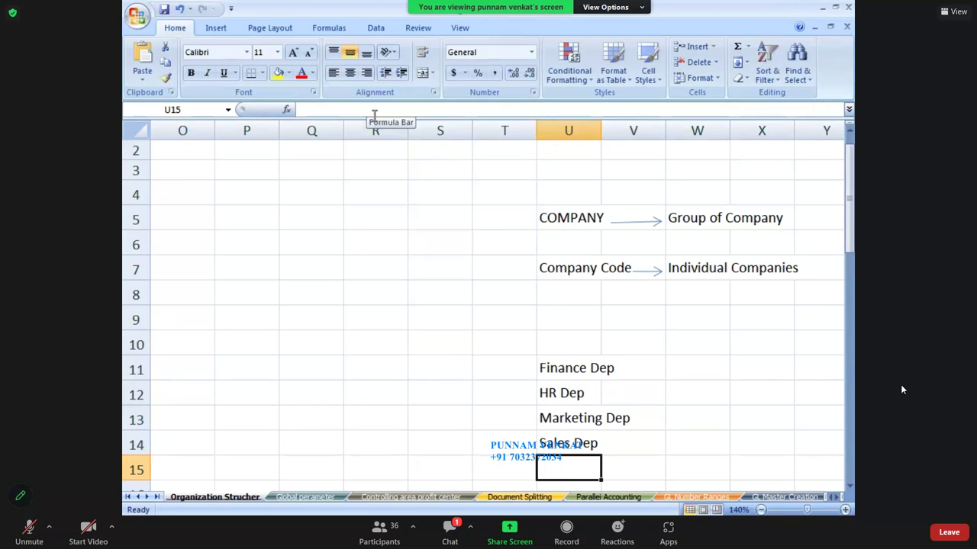
{"action": "type", "text": "R&"}
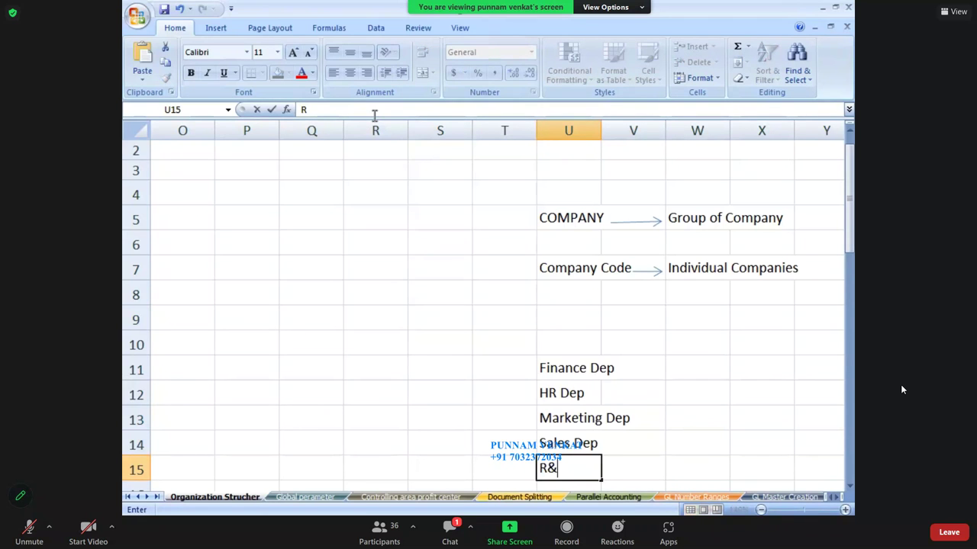
{"action": "type", "text": "D DEP"}
{"action": "key", "text": "Return"}
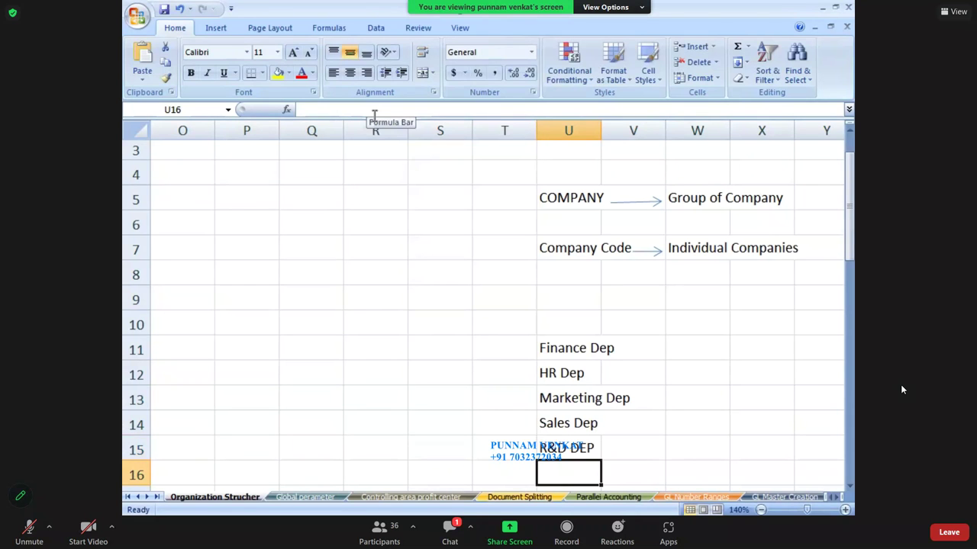
- Put a thick box border around the department list in cells U11 to V15
{"action": "left_click", "coordinate": [571, 351]}
{"action": "key", "text": "shift+Right"}
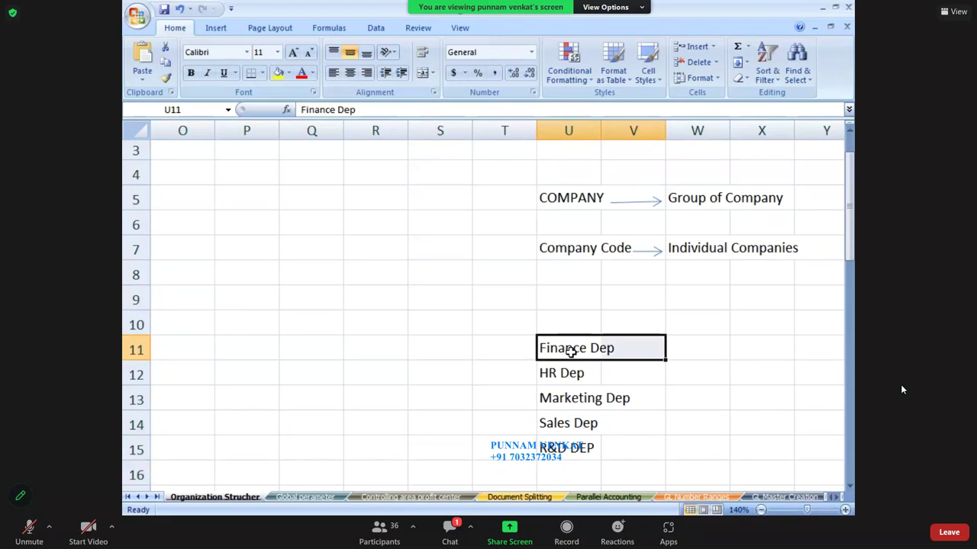
{"action": "key", "text": "shift+Down"}
{"action": "key", "text": "shift+Down"}
{"action": "key", "text": "shift+Down"}
{"action": "key", "text": "shift+Down"}
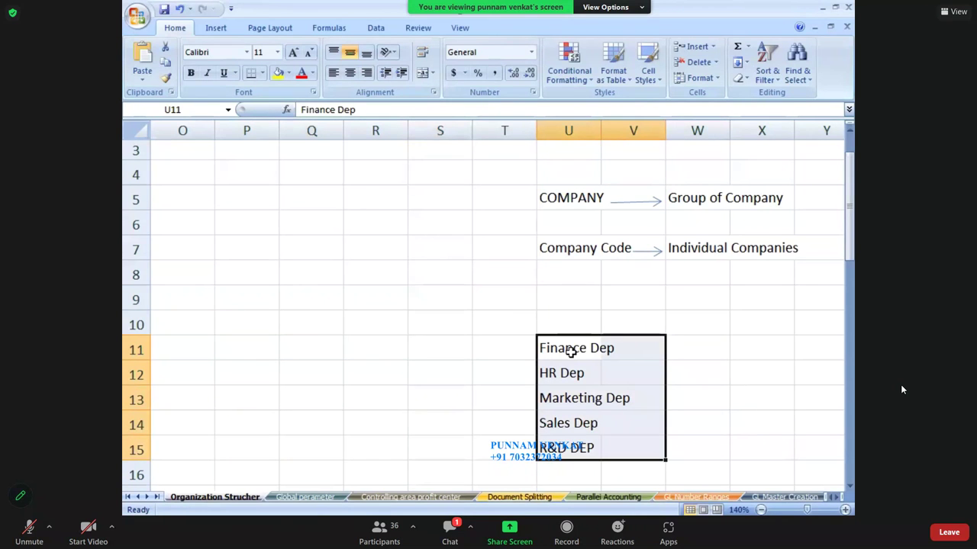
{"action": "left_click", "coordinate": [261, 73]}
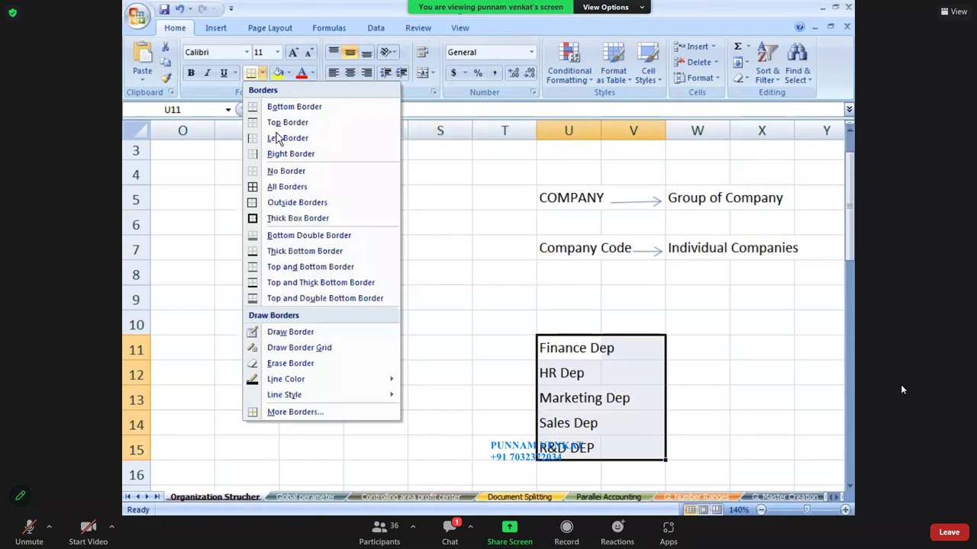
{"action": "left_click", "coordinate": [288, 219]}
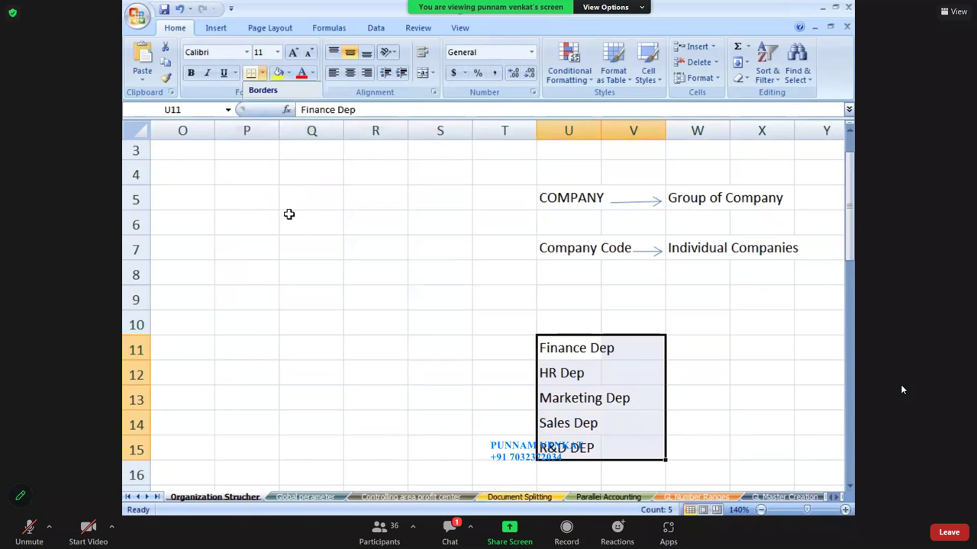
{"action": "left_click", "coordinate": [336, 299]}
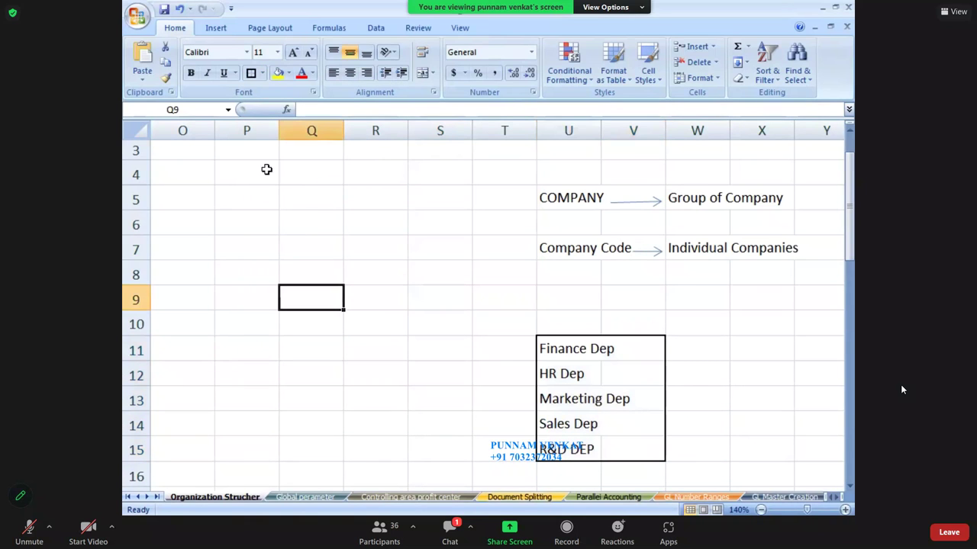
- Draw a straight arrow about 0.61" long across W12, from the department box toward cell X12
{"action": "left_click", "coordinate": [216, 28]}
{"action": "left_click", "coordinate": [280, 70]}
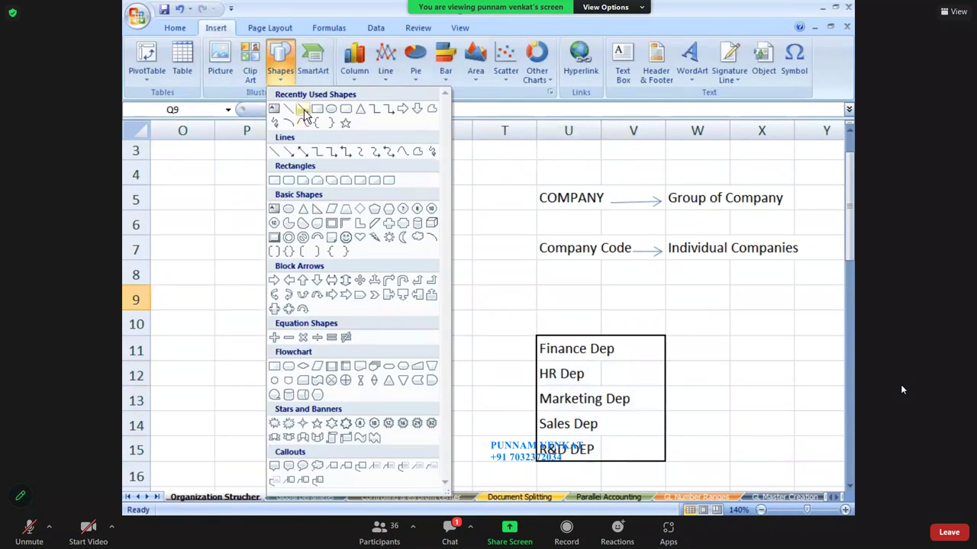
{"action": "left_click", "coordinate": [303, 109]}
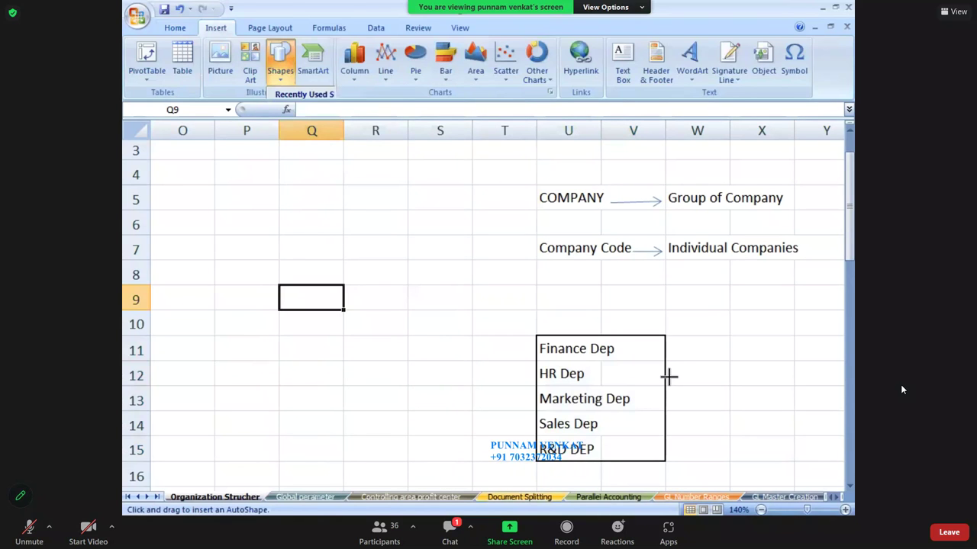
{"action": "left_click_drag", "start_coordinate": [668, 376], "coordinate": [727, 378]}
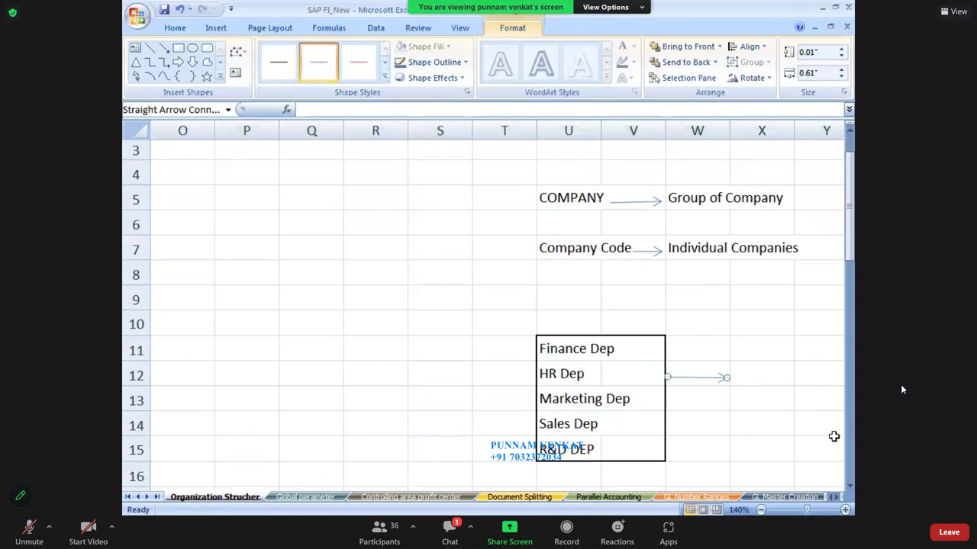
- Enter Funcational Area in cell X12, at the end of the arrow from the department list
{"action": "left_click", "coordinate": [778, 383]}
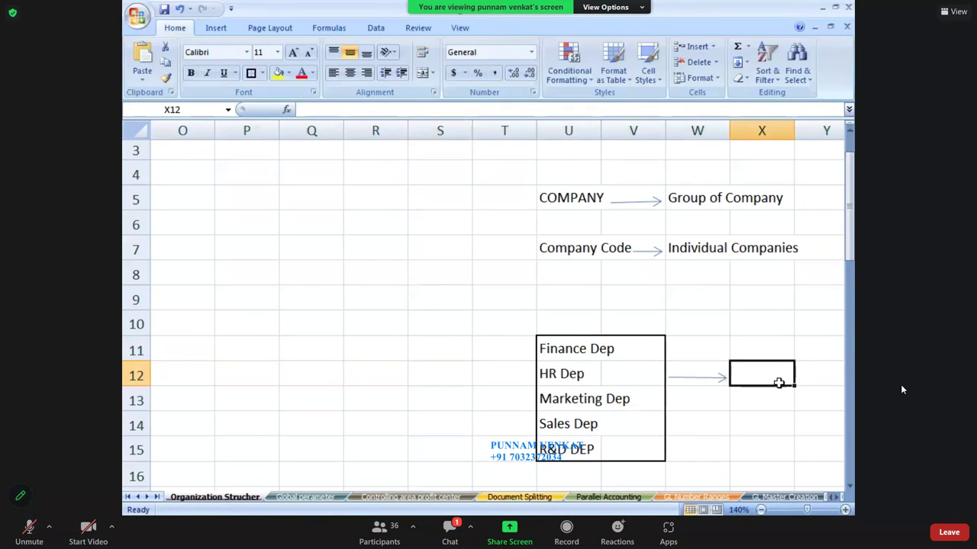
{"action": "type", "text": "Funcational Re"}
{"action": "key", "text": "BackSpace"}
{"action": "key", "text": "BackSpace"}
{"action": "type", "text": "Area"}
{"action": "key", "text": "Return"}
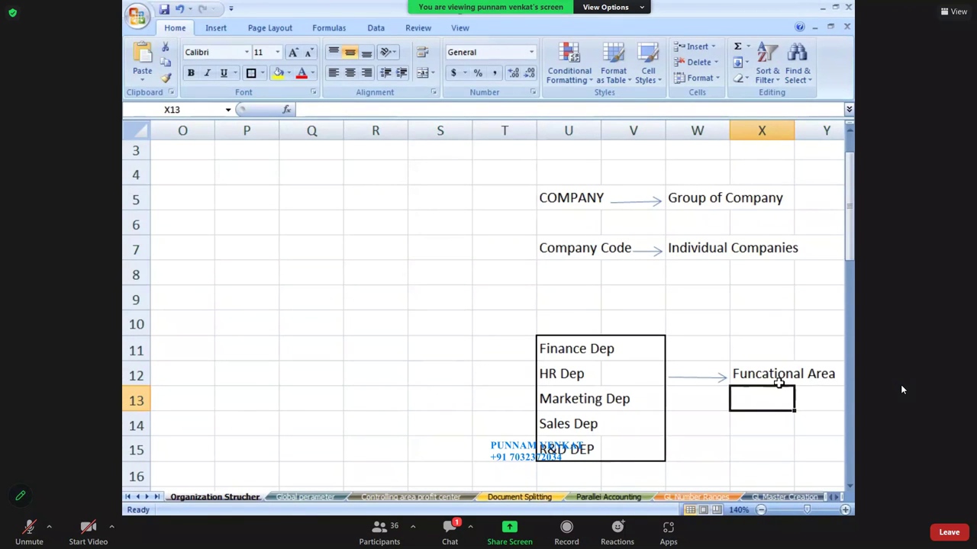
{"action": "key", "text": "Right"}
{"action": "key", "text": "Right"}
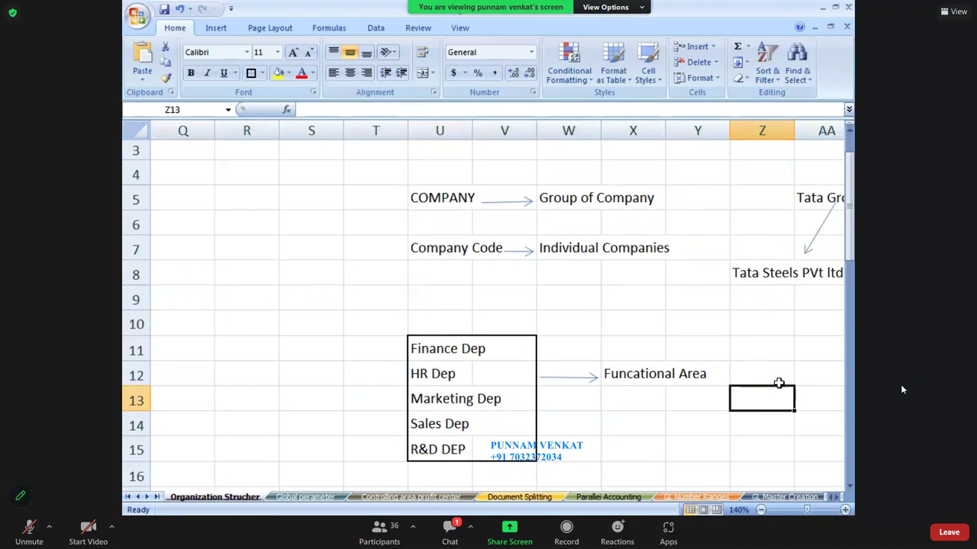
- Switch to SAP and display the SAP Reference IMG through transaction SPRO
{"action": "key", "text": "alt+Tab"}
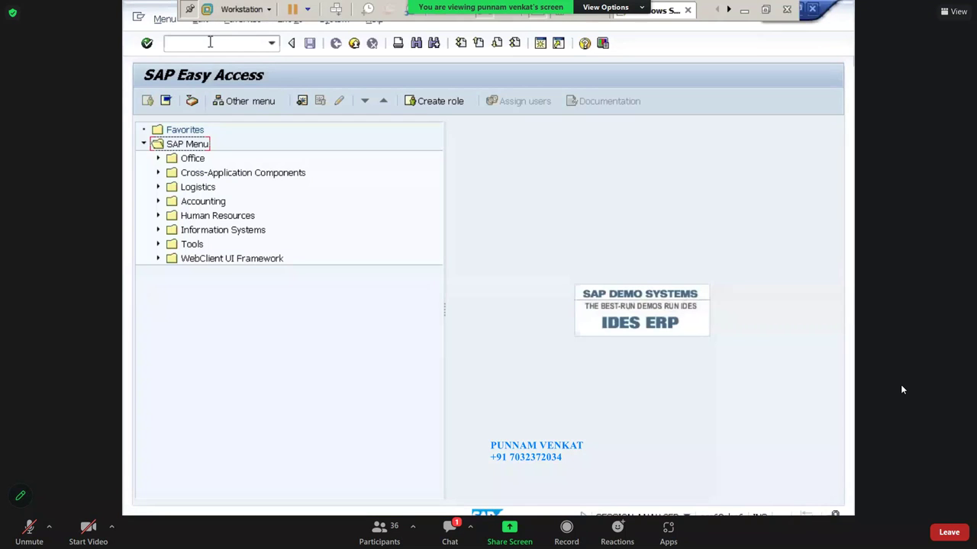
{"action": "left_click", "coordinate": [210, 42]}
{"action": "type", "text": "SPRO"}
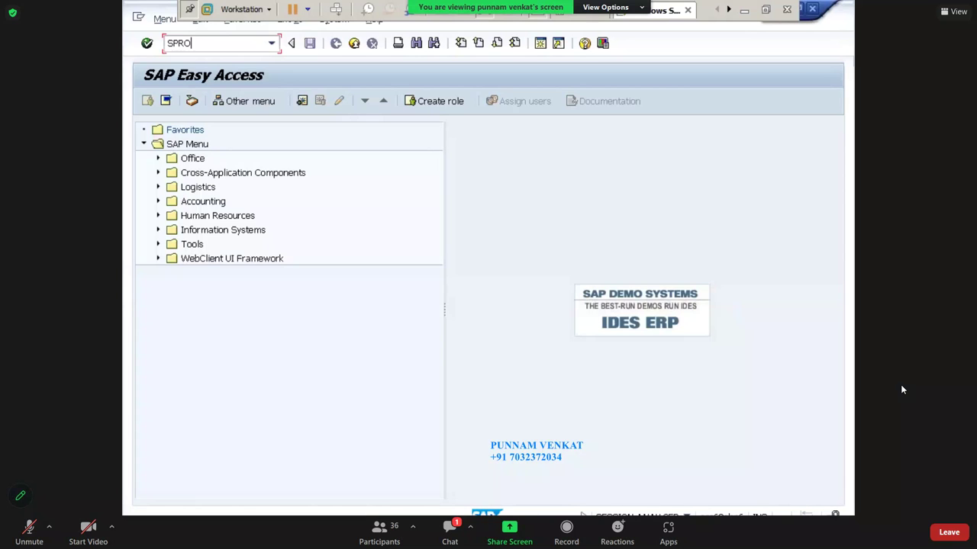
{"action": "key", "text": "Return"}
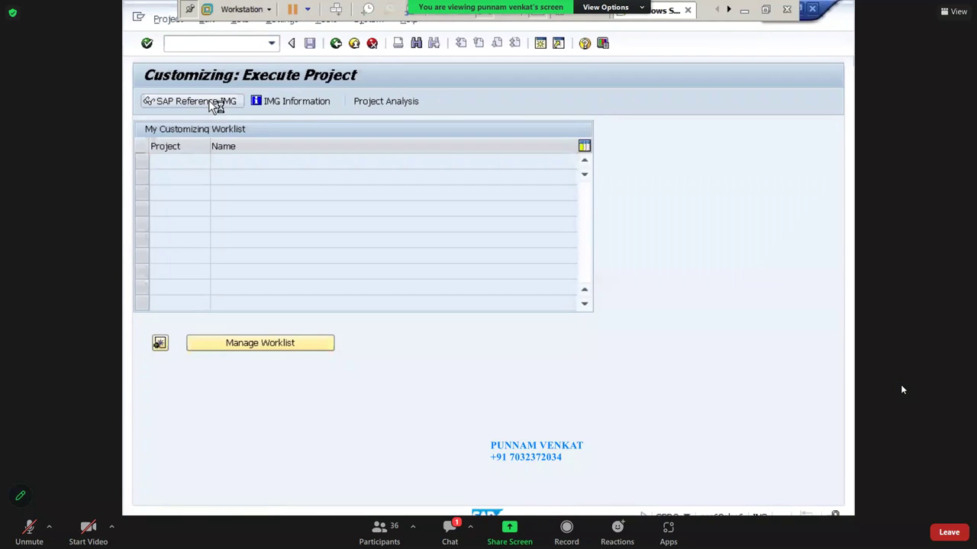
{"action": "left_click", "coordinate": [216, 104]}
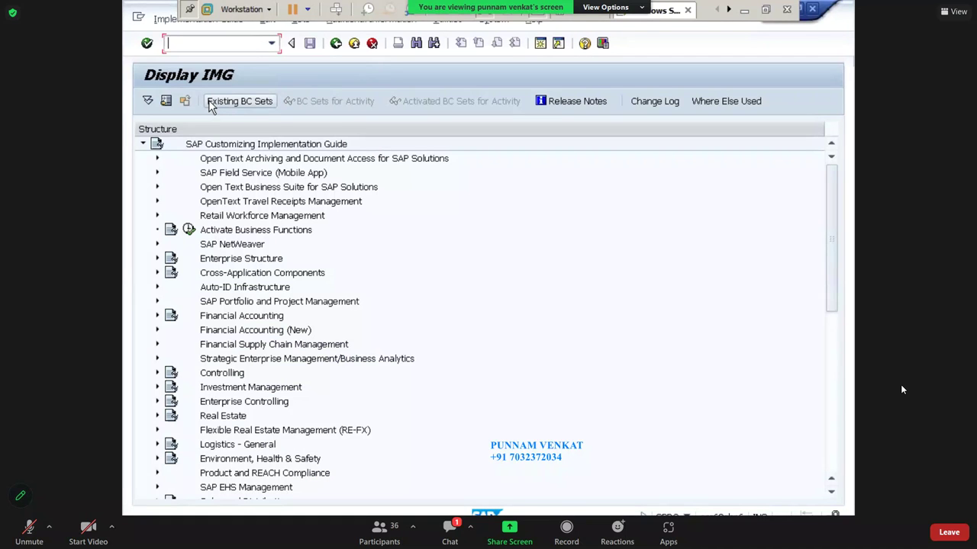
- Expand Enterprise Structure, Definition and Financial Accounting in the IMG tree and go to Define Functional Area
{"action": "double_click", "coordinate": [245, 259]}
{"action": "key", "text": "Down"}
{"action": "key", "text": "Down"}
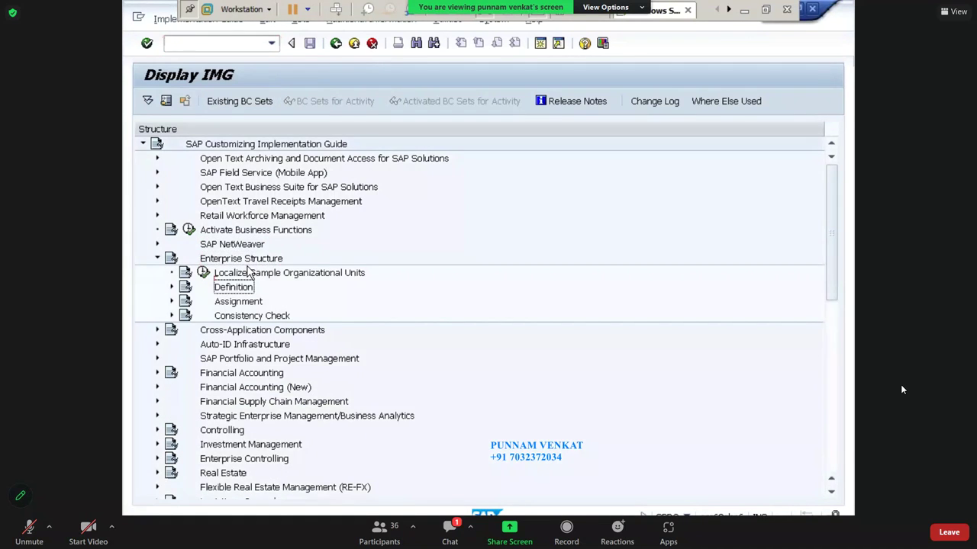
{"action": "key", "text": "Right"}
{"action": "key", "text": "Down"}
{"action": "key", "text": "Down"}
{"action": "key", "text": "Up"}
{"action": "key", "text": "Right"}
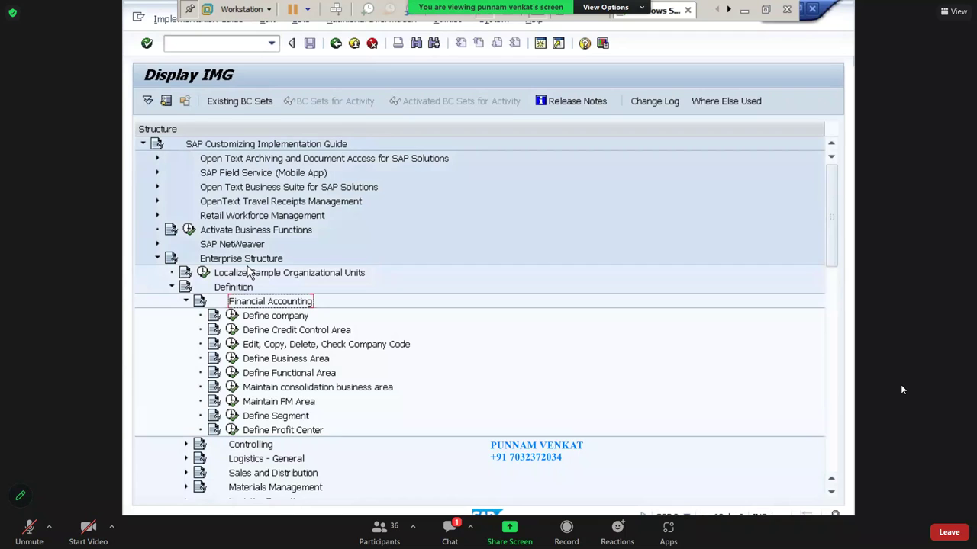
{"action": "key", "text": "Down"}
{"action": "key", "text": "Down"}
{"action": "key", "text": "Down"}
{"action": "key", "text": "Down"}
{"action": "key", "text": "Down"}
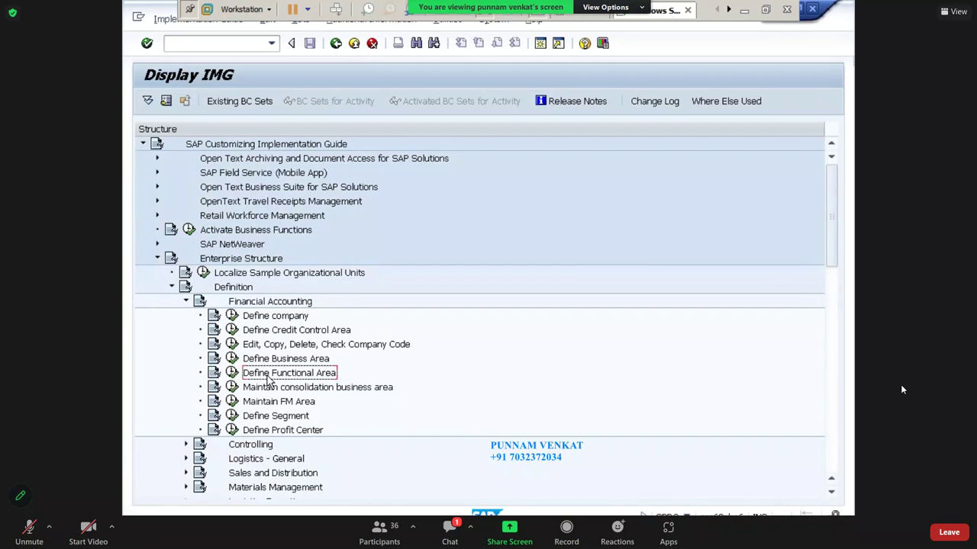
- Read the documentation of the Define Functional Area activity, including its examples of typical functional areas, and close it
{"action": "left_click", "coordinate": [214, 373]}
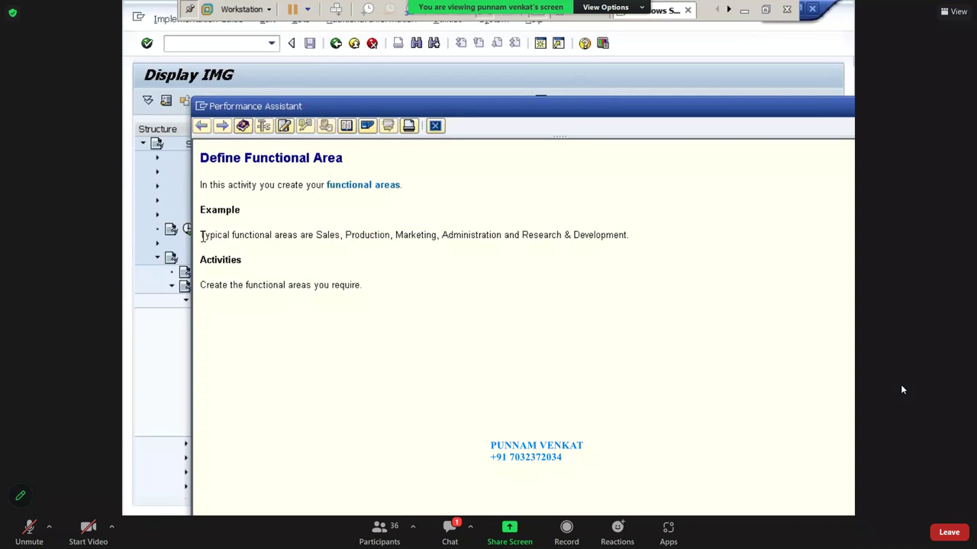
{"action": "left_click_drag", "start_coordinate": [201, 236], "coordinate": [313, 236]}
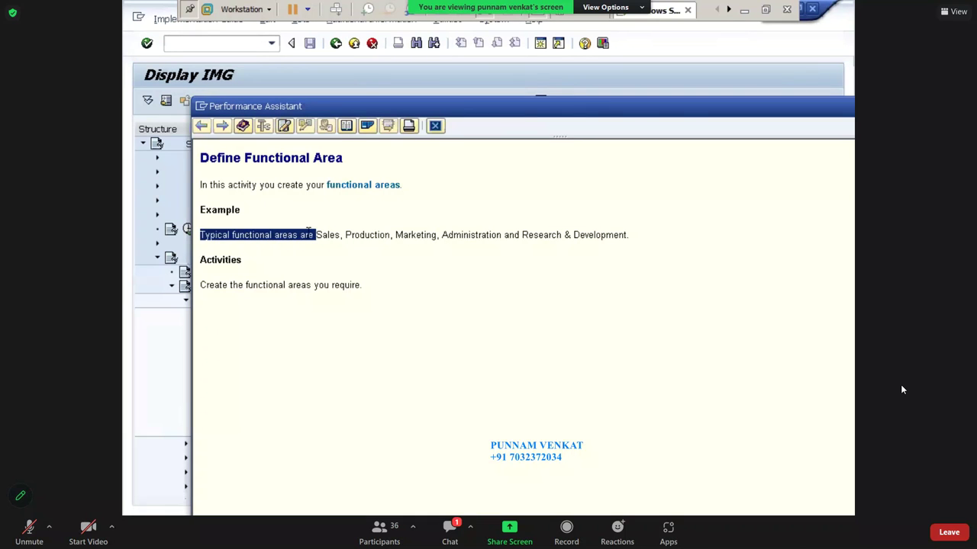
{"action": "left_click", "coordinate": [335, 251]}
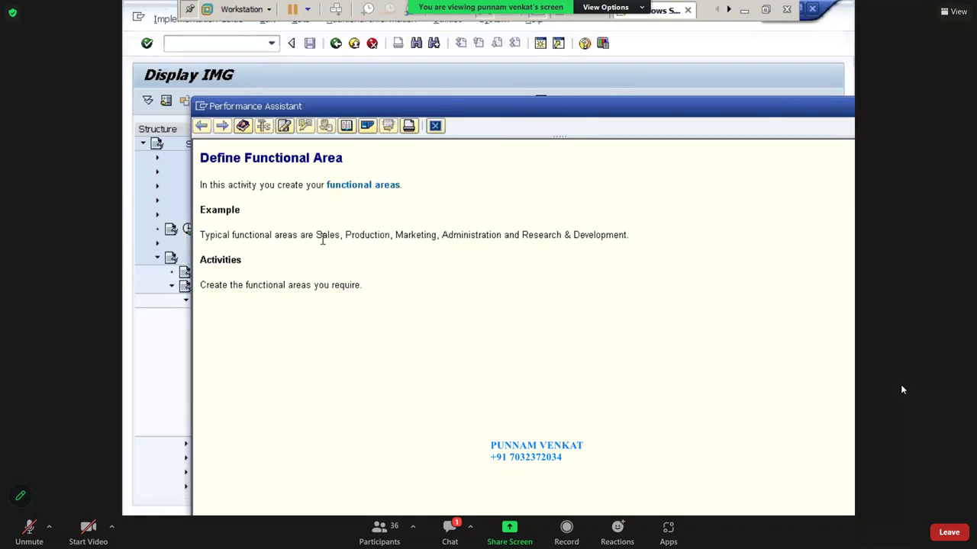
{"action": "double_click", "coordinate": [328, 235]}
{"action": "left_click_drag", "start_coordinate": [328, 235], "coordinate": [626, 236]}
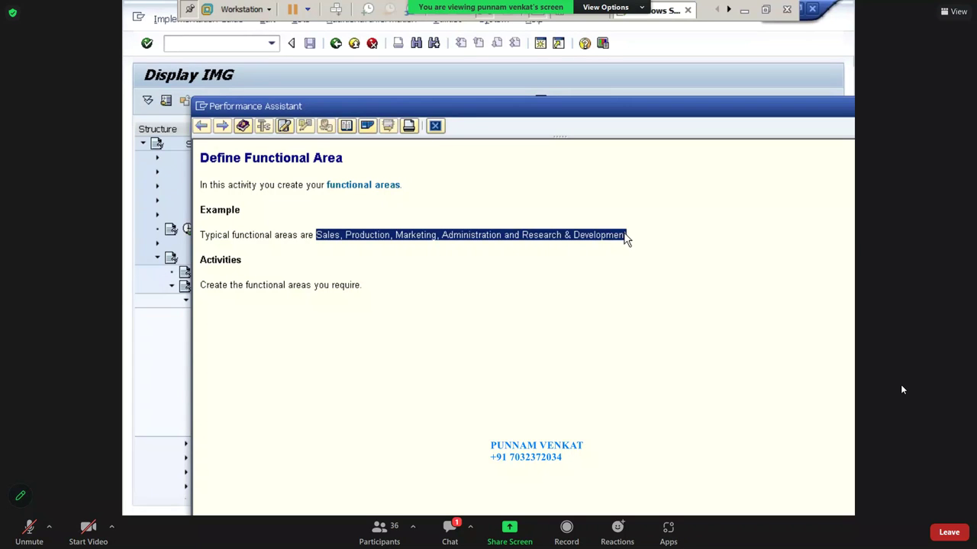
{"action": "left_click", "coordinate": [257, 213]}
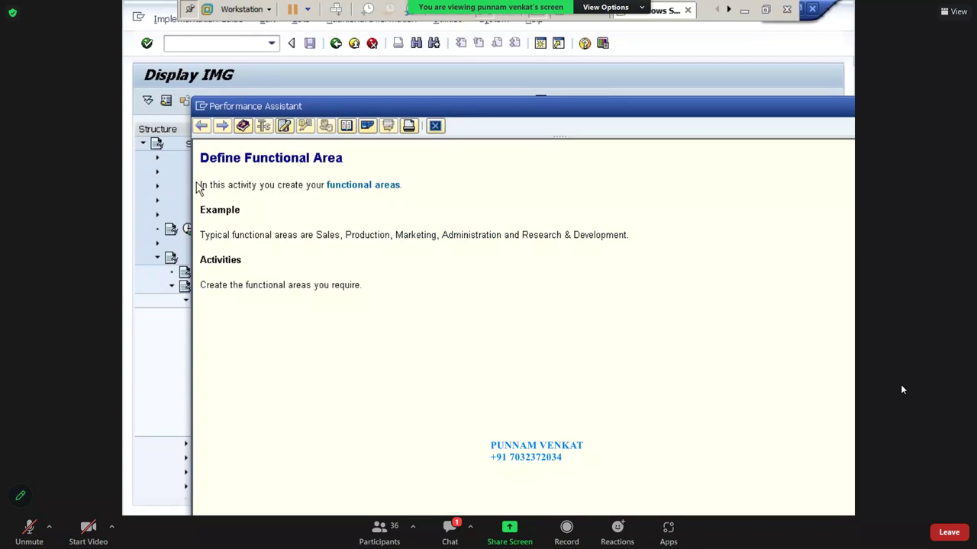
{"action": "left_click_drag", "start_coordinate": [201, 185], "coordinate": [636, 235]}
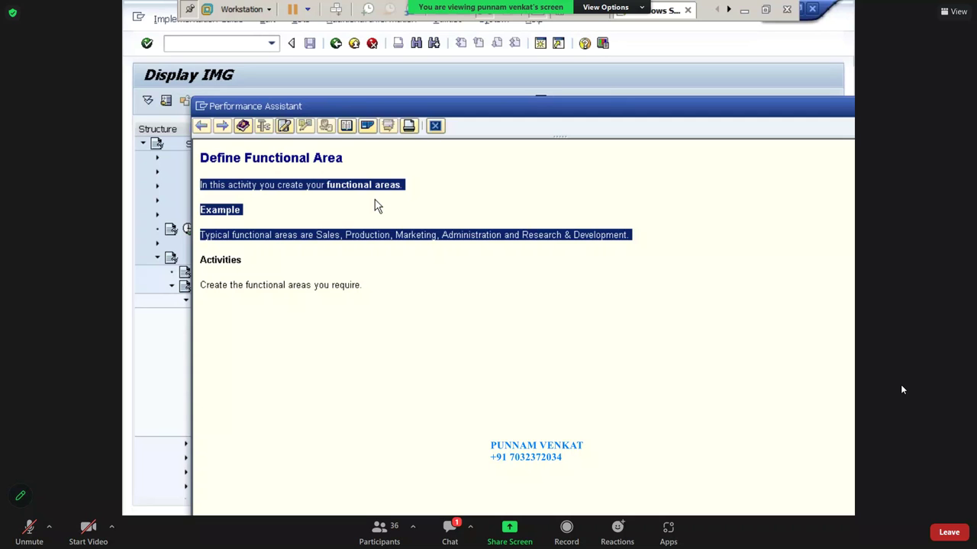
{"action": "left_click", "coordinate": [377, 232]}
{"action": "left_click_drag", "start_coordinate": [200, 183], "coordinate": [641, 245]}
{"action": "left_click_drag", "start_coordinate": [497, 123], "coordinate": [411, 128]}
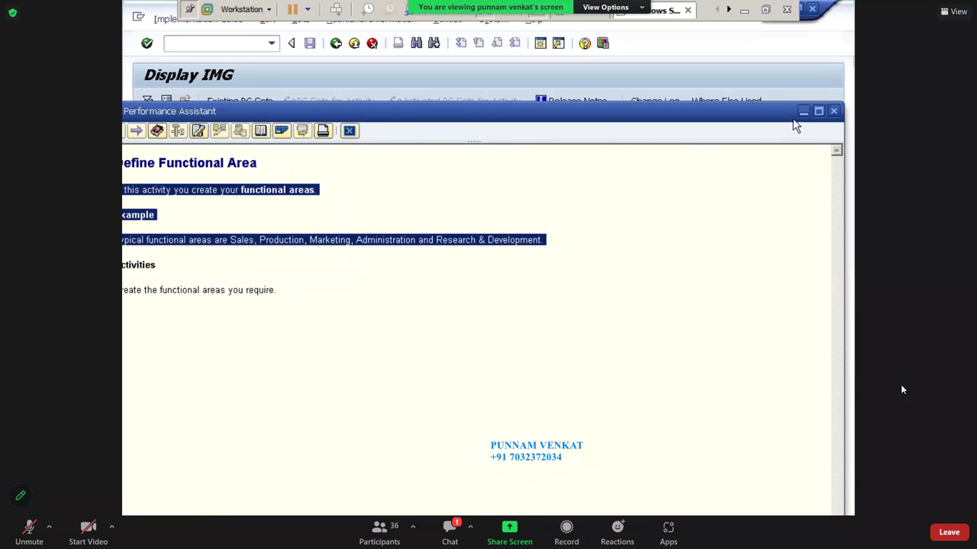
{"action": "left_click", "coordinate": [835, 111]}
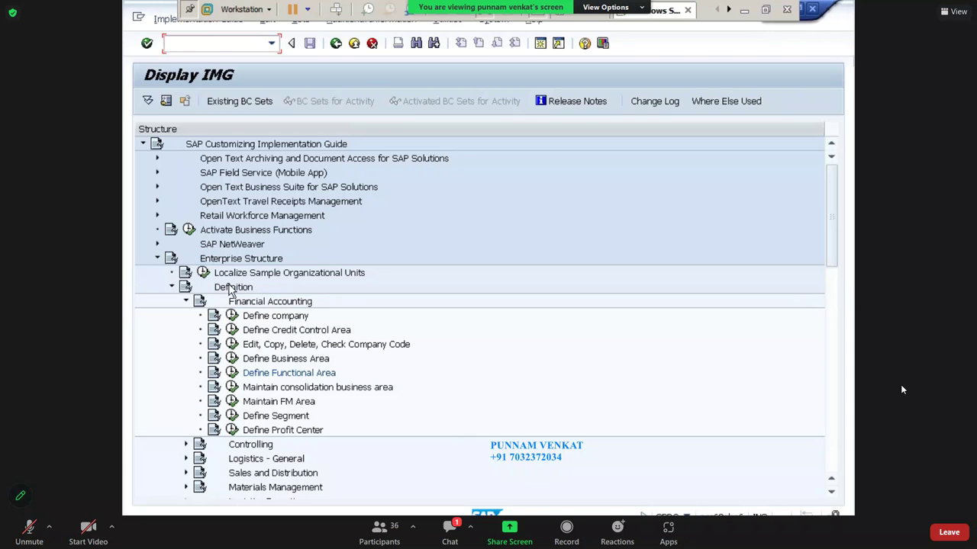
- Try to execute Define Functional Area, read the long text of the status message, and close it
{"action": "left_click", "coordinate": [247, 375]}
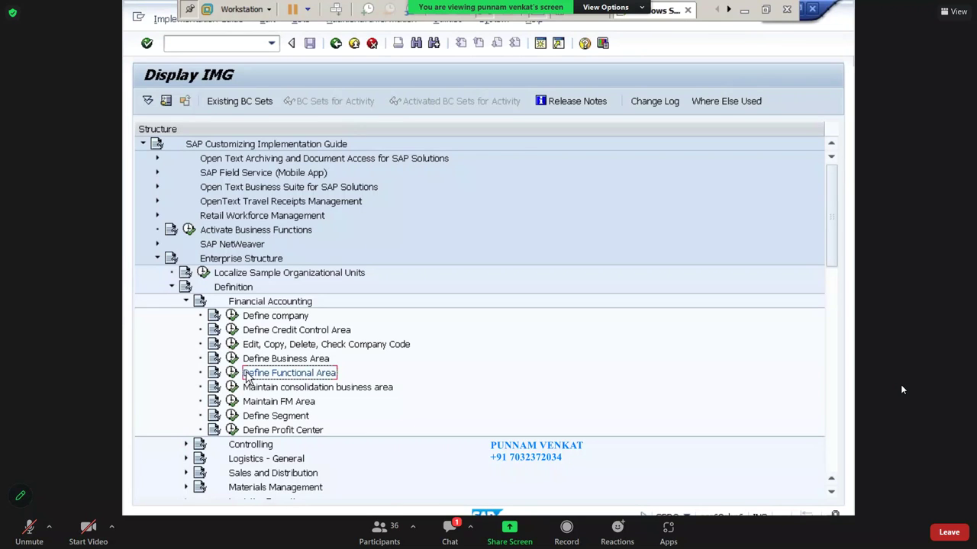
{"action": "left_click", "coordinate": [234, 374]}
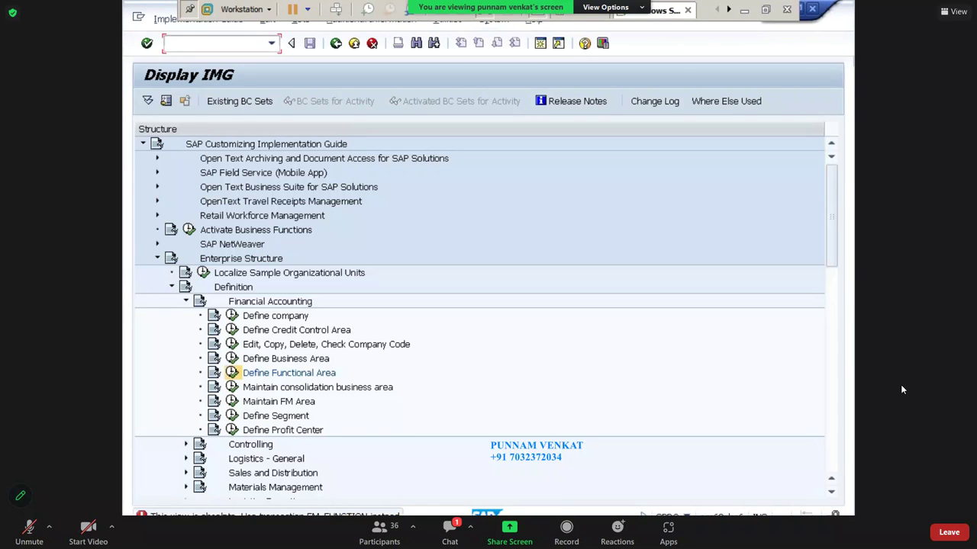
{"action": "double_click", "coordinate": [267, 515]}
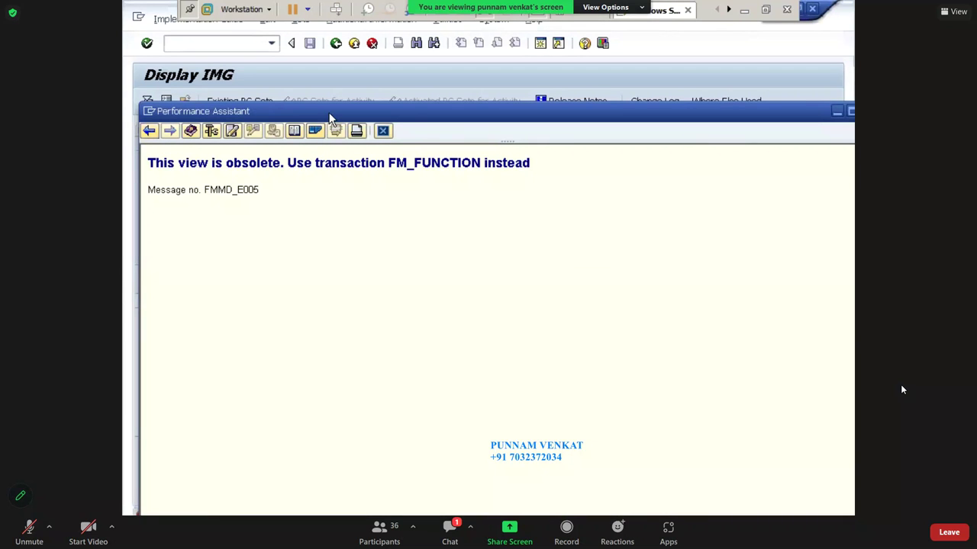
{"action": "left_click_drag", "start_coordinate": [330, 118], "coordinate": [492, 361]}
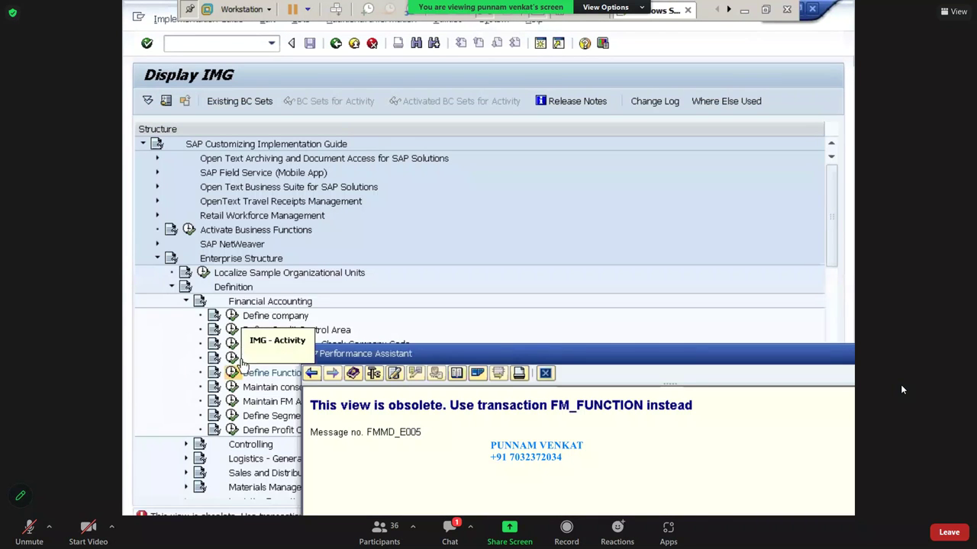
{"action": "left_click_drag", "start_coordinate": [369, 350], "coordinate": [201, 81]}
{"action": "left_click_drag", "start_coordinate": [278, 130], "coordinate": [505, 136]}
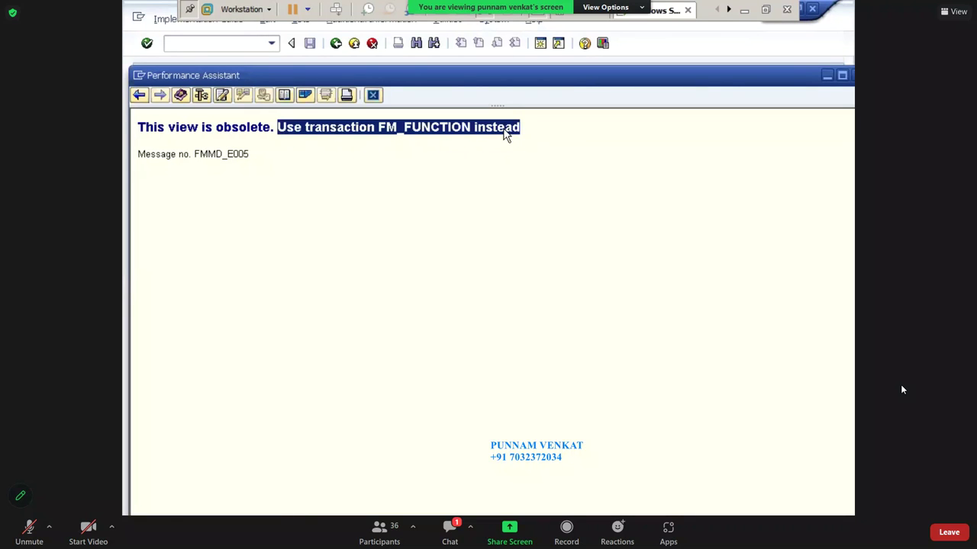
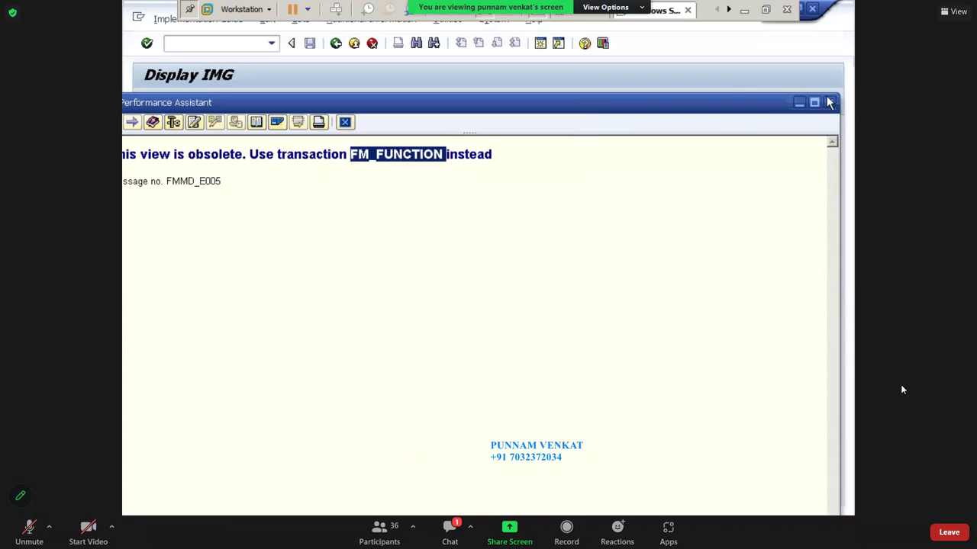
{"action": "left_click", "coordinate": [832, 101]}
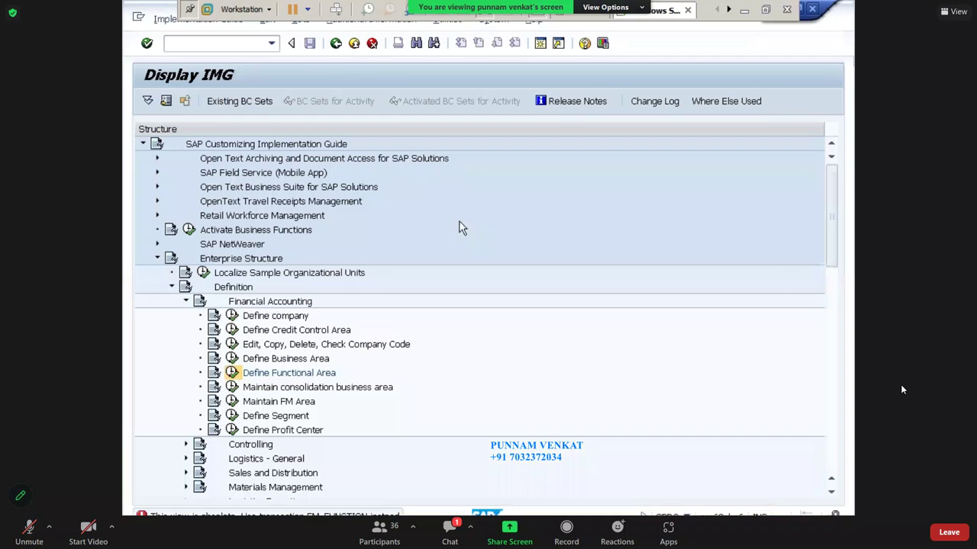
- Return to SAP Easy Access and run transaction FM_FUNCTION
{"action": "left_click", "coordinate": [336, 43]}
{"action": "left_click", "coordinate": [335, 43]}
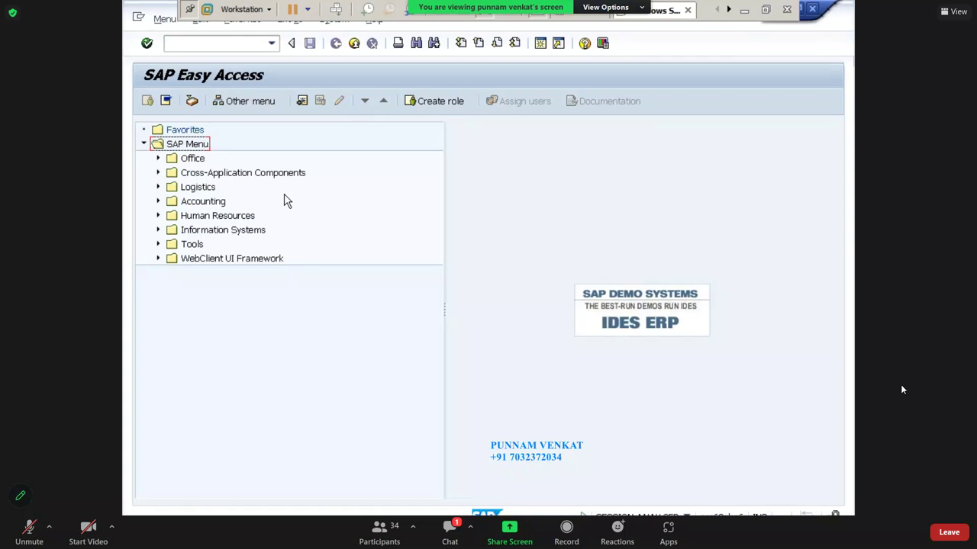
{"action": "left_click", "coordinate": [234, 44]}
{"action": "type", "text": "FM_FU"}
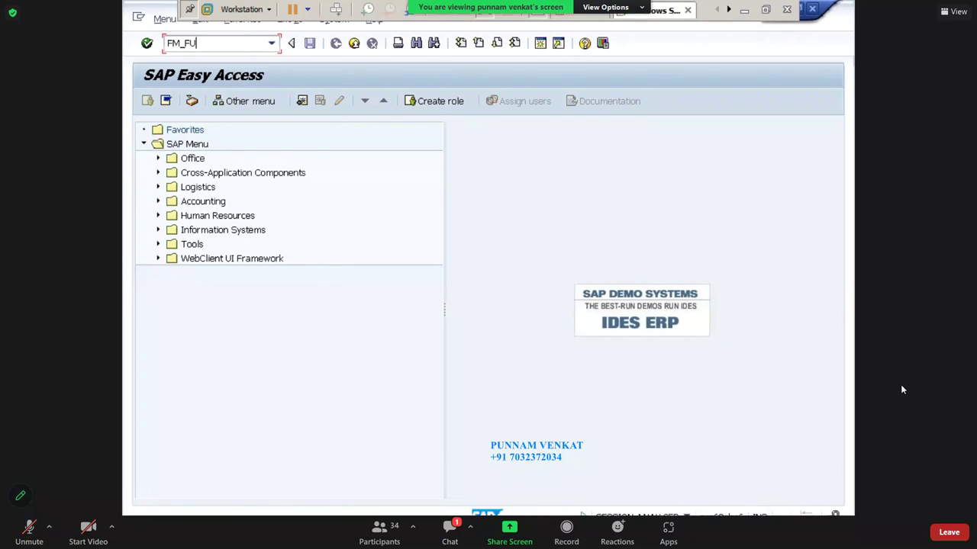
{"action": "type", "text": "CC"}
{"action": "type", "text": "NCATION"}
{"action": "key", "text": "Return"}
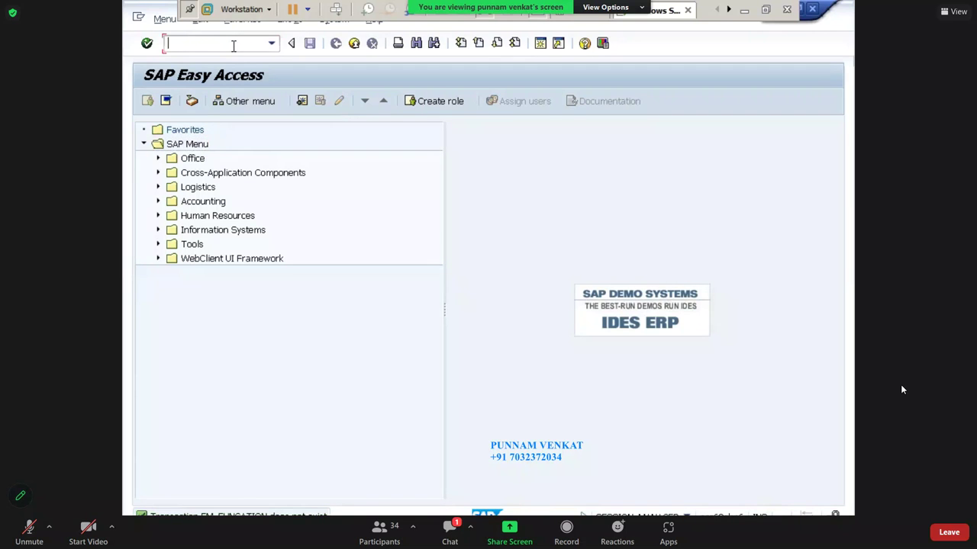
{"action": "type", "text": "FM_FUNCTION"}
{"action": "key", "text": "Return"}
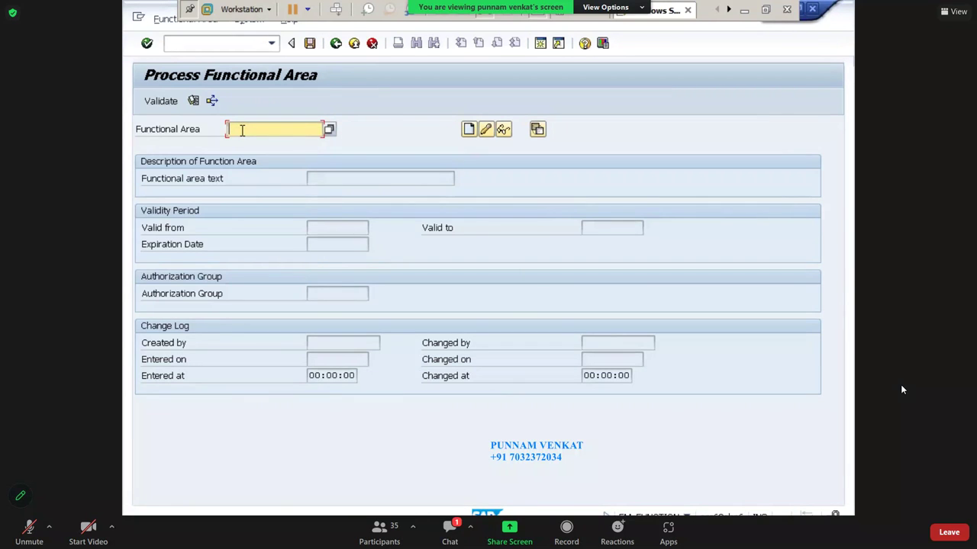
- Enter PMAD as the functional area code and start creating it
{"action": "type", "text": "PMAD"}
{"action": "left_click_drag", "start_coordinate": [257, 129], "coordinate": [224, 130]}
{"action": "left_click", "coordinate": [256, 128]}
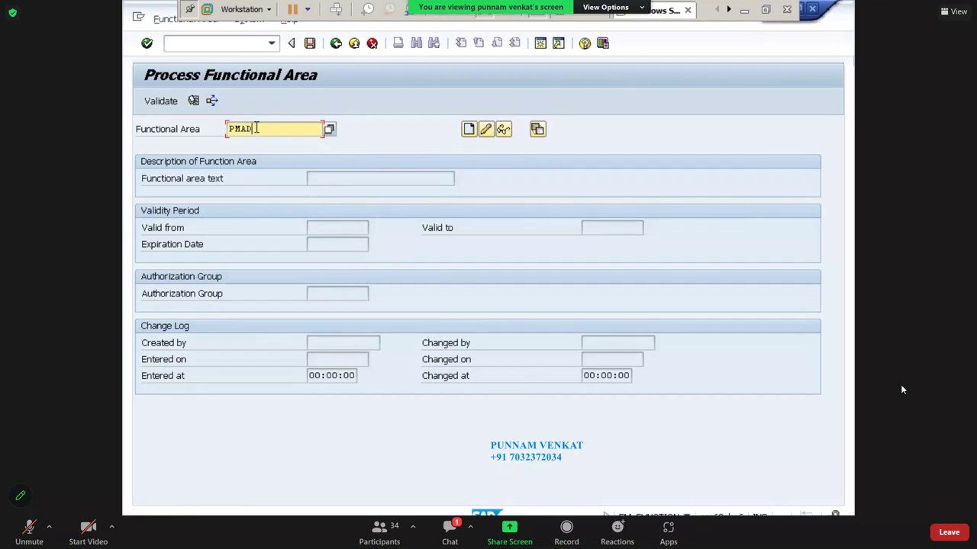
{"action": "left_click", "coordinate": [323, 178]}
{"action": "left_click", "coordinate": [323, 227]}
{"action": "left_click", "coordinate": [326, 243]}
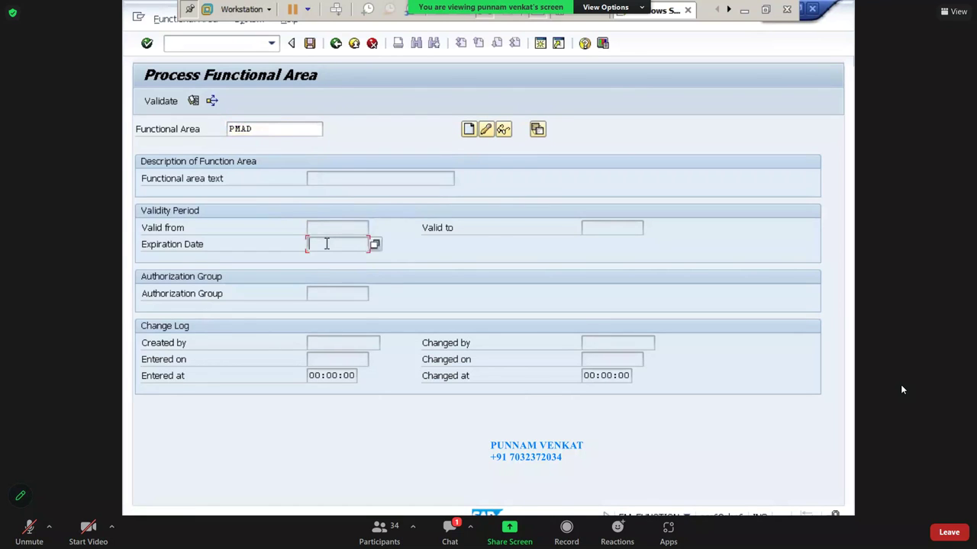
{"action": "left_click", "coordinate": [273, 130]}
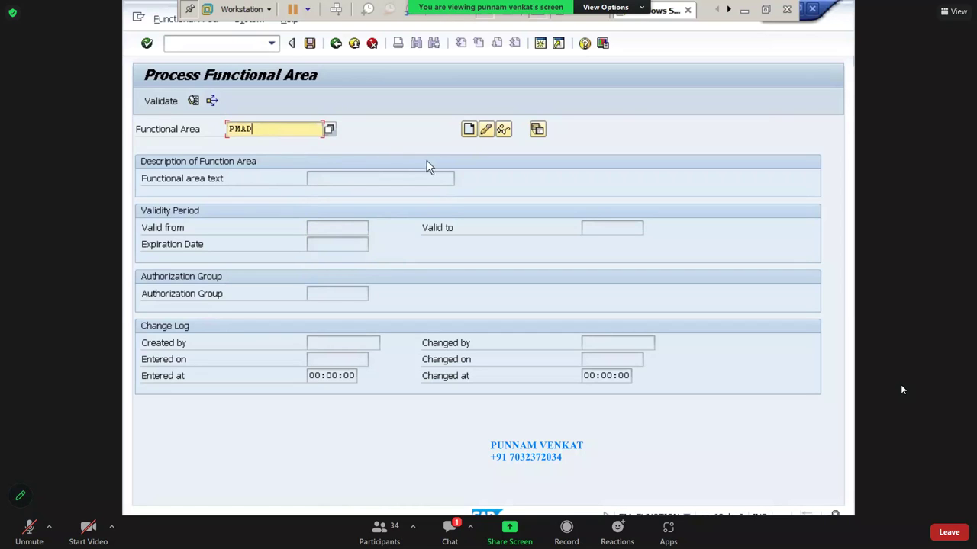
{"action": "left_click", "coordinate": [468, 131]}
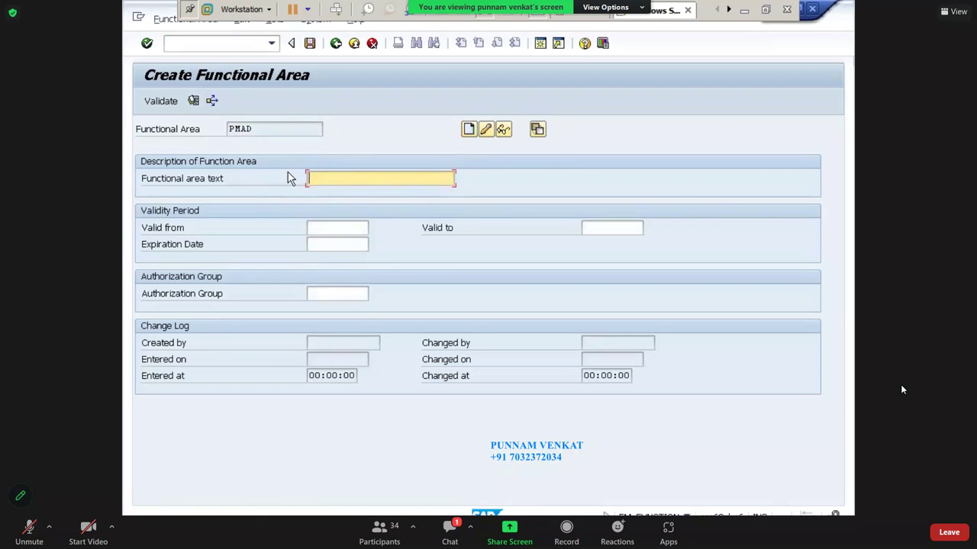
- Enter "PM Admin Department" as the functional area text for PMAD
{"action": "type", "text": "PM Admin Depart m"}
{"action": "key", "text": "BackSpace"}
{"action": "key", "text": "BackSpace"}
{"action": "type", "text": "m"}
{"action": "key", "text": "BackSpace"}
{"action": "type", "text": "ment"}
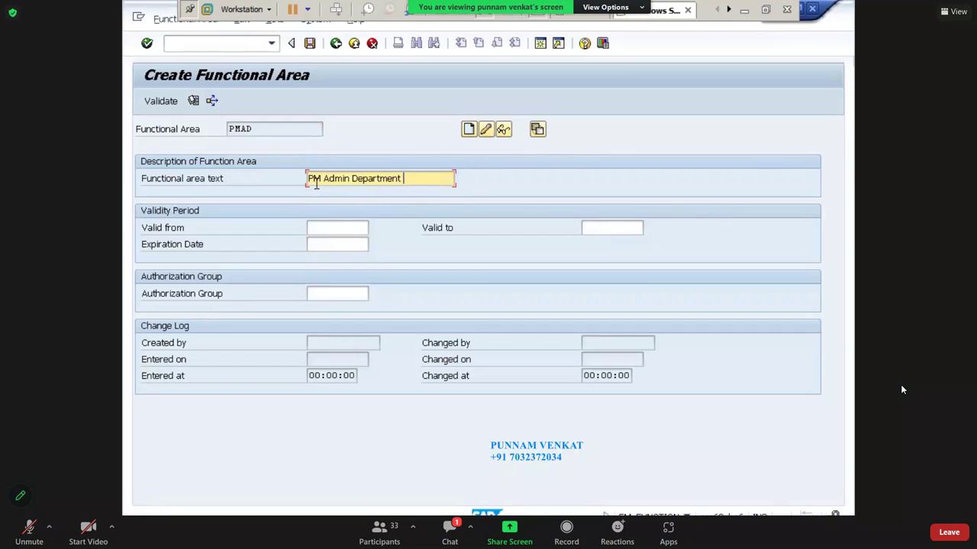
{"action": "left_click", "coordinate": [258, 128]}
- Set the validity period of PMAD from 01.04.2023 to 30.03.9999
{"action": "left_click", "coordinate": [336, 227]}
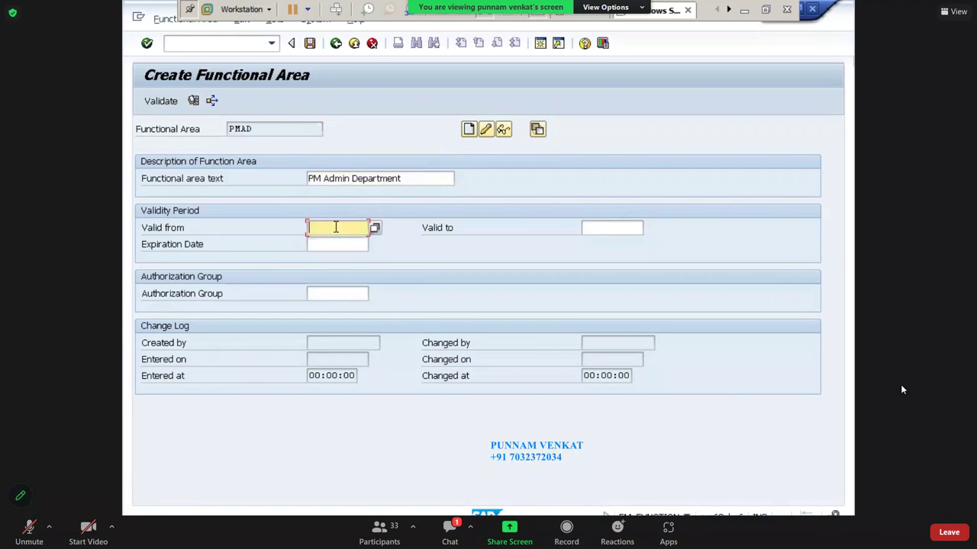
{"action": "left_click", "coordinate": [590, 227]}
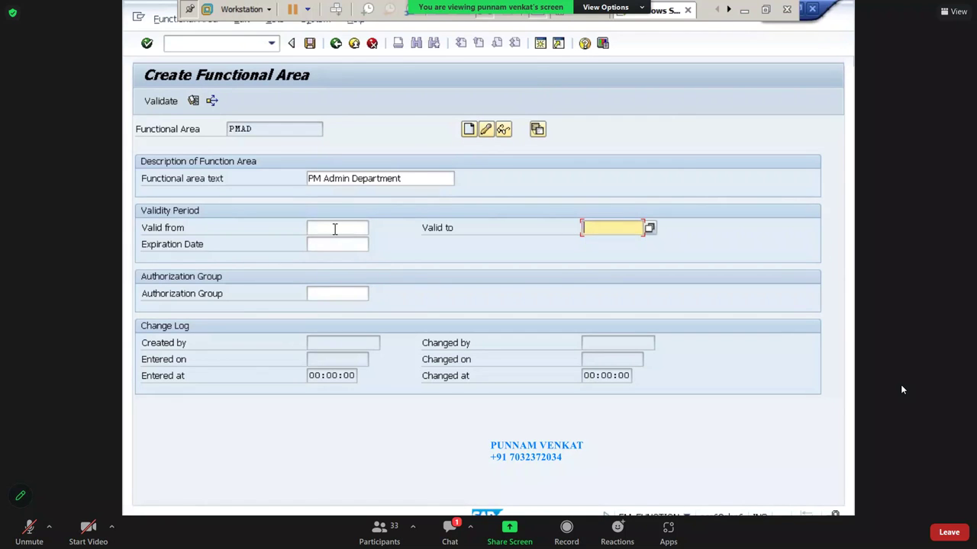
{"action": "left_click", "coordinate": [615, 228]}
{"action": "left_click", "coordinate": [348, 228]}
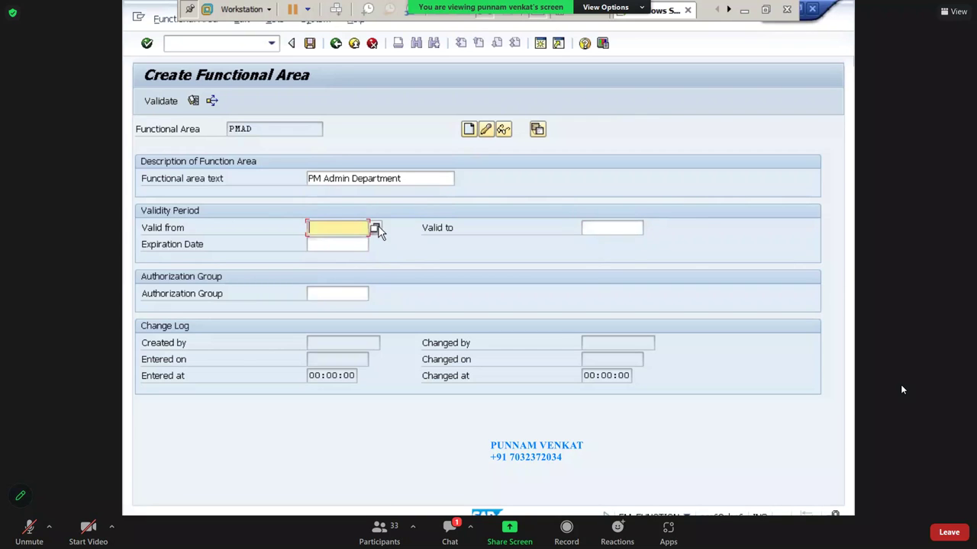
{"action": "left_click", "coordinate": [375, 229]}
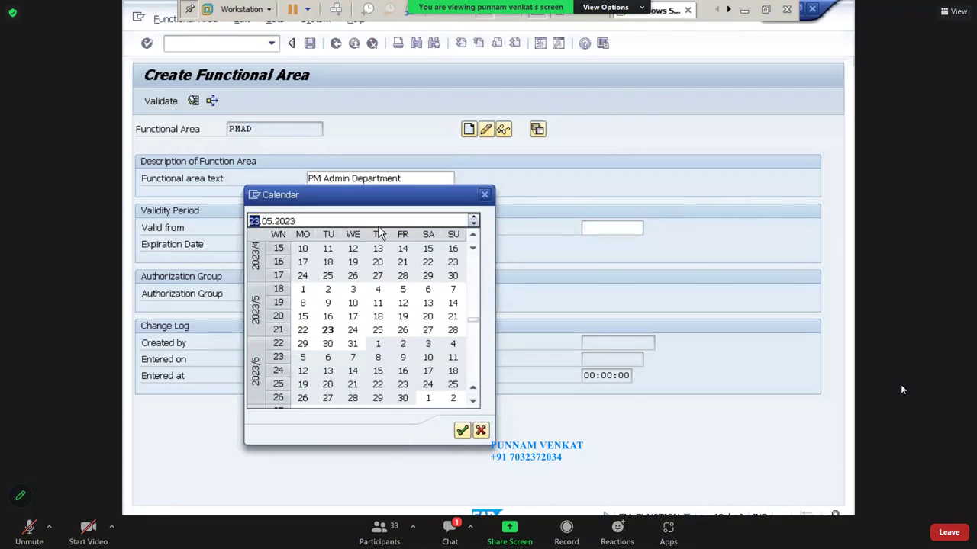
{"action": "left_click", "coordinate": [461, 432]}
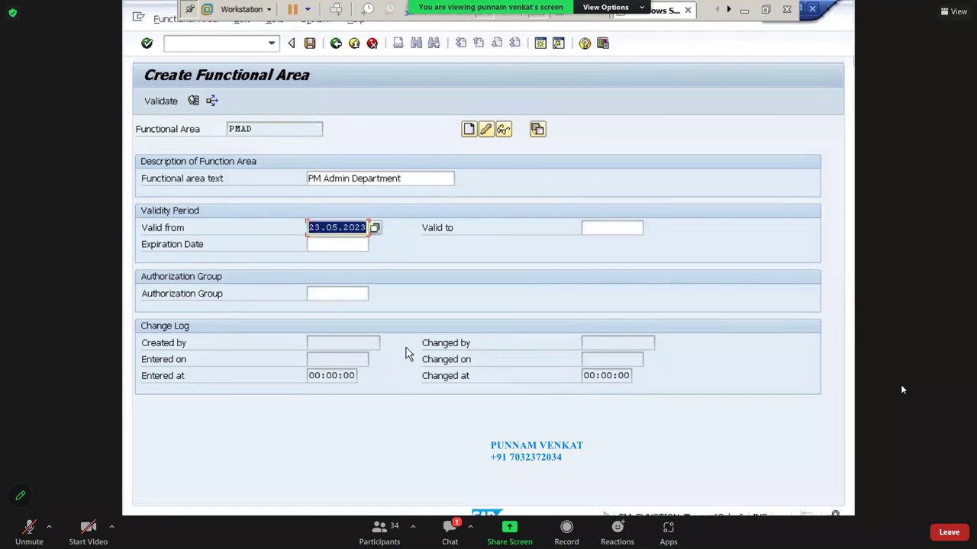
{"action": "type", "text": "01.0"}
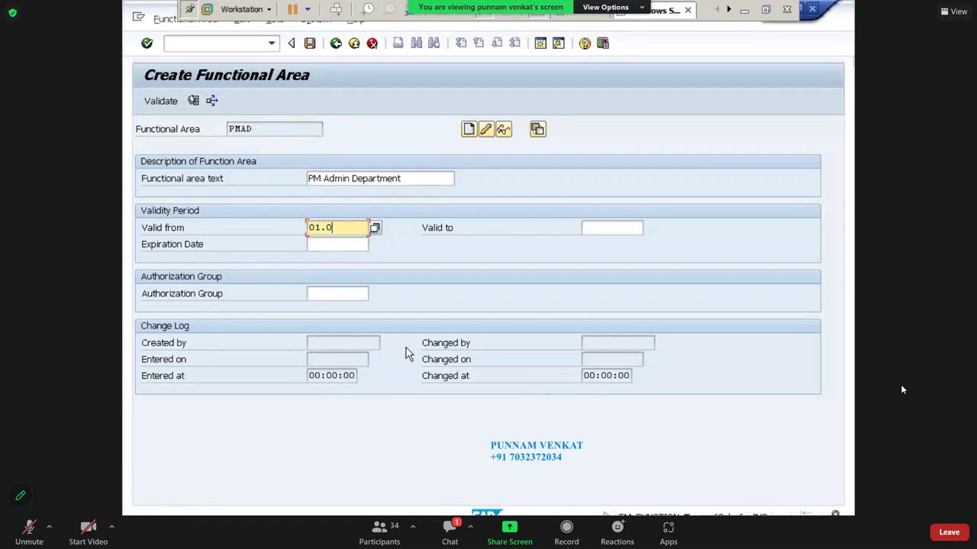
{"action": "type", "text": "4.2023"}
{"action": "key", "text": "Tab"}
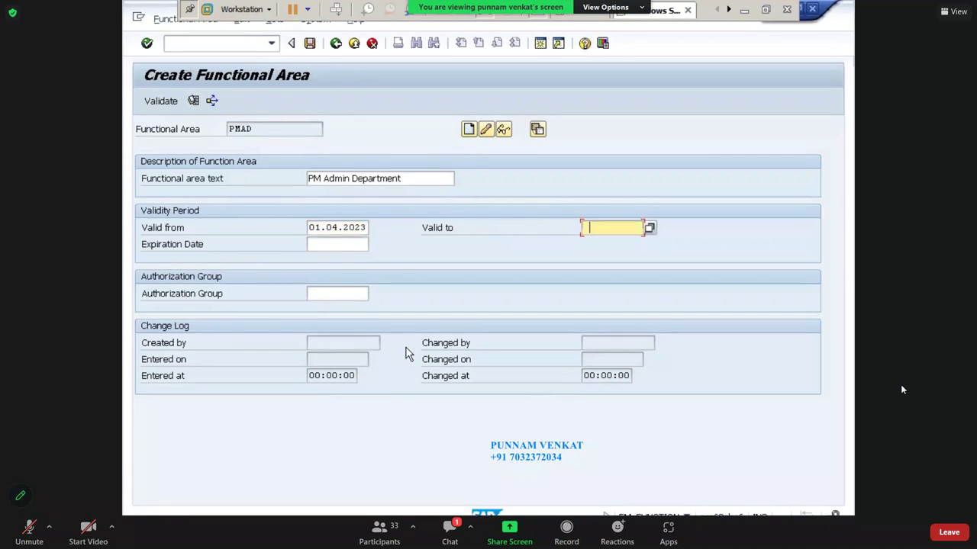
{"action": "type", "text": "30.03.9999"}
- Review the code, text and validity dates of functional area PMAD and save it
{"action": "left_click_drag", "start_coordinate": [254, 128], "coordinate": [208, 128]}
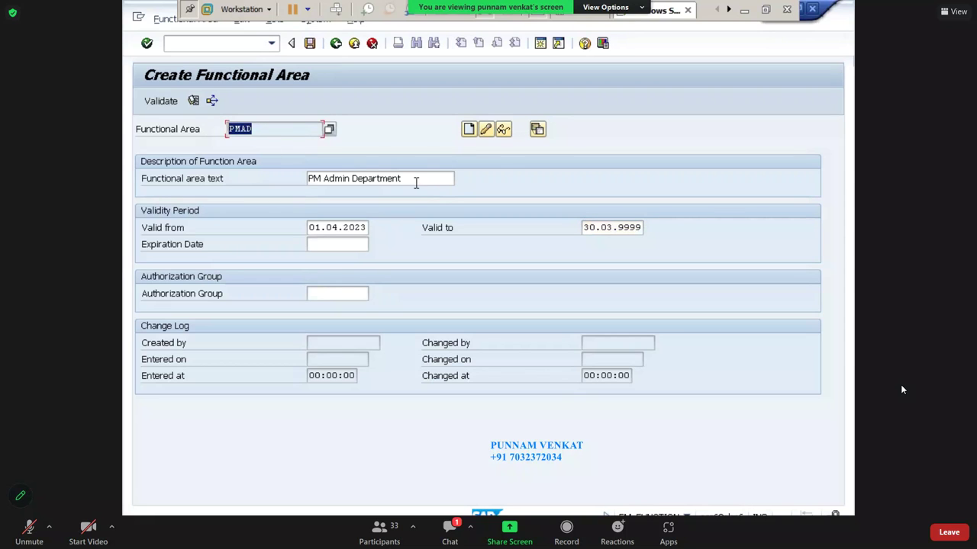
{"action": "left_click_drag", "start_coordinate": [415, 180], "coordinate": [298, 184]}
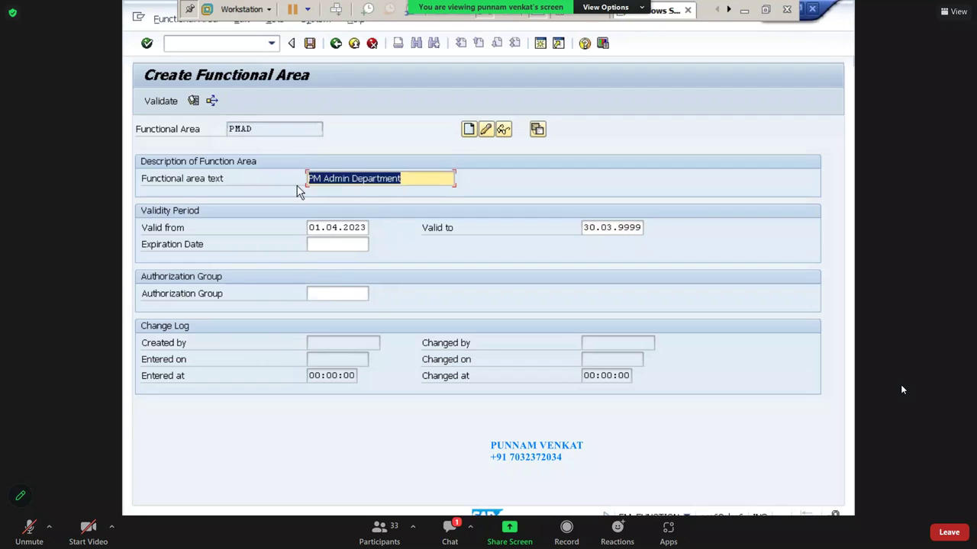
{"action": "left_click", "coordinate": [328, 228]}
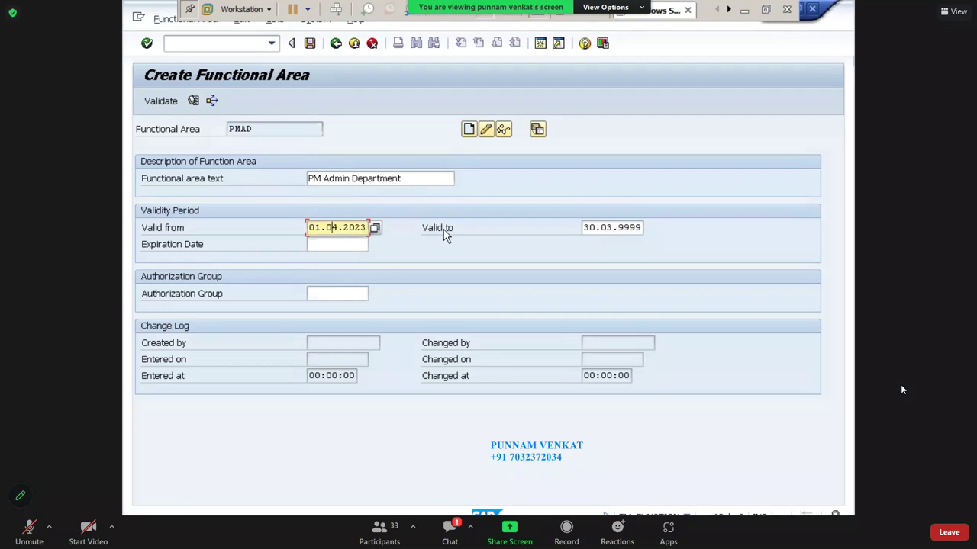
{"action": "left_click", "coordinate": [614, 225]}
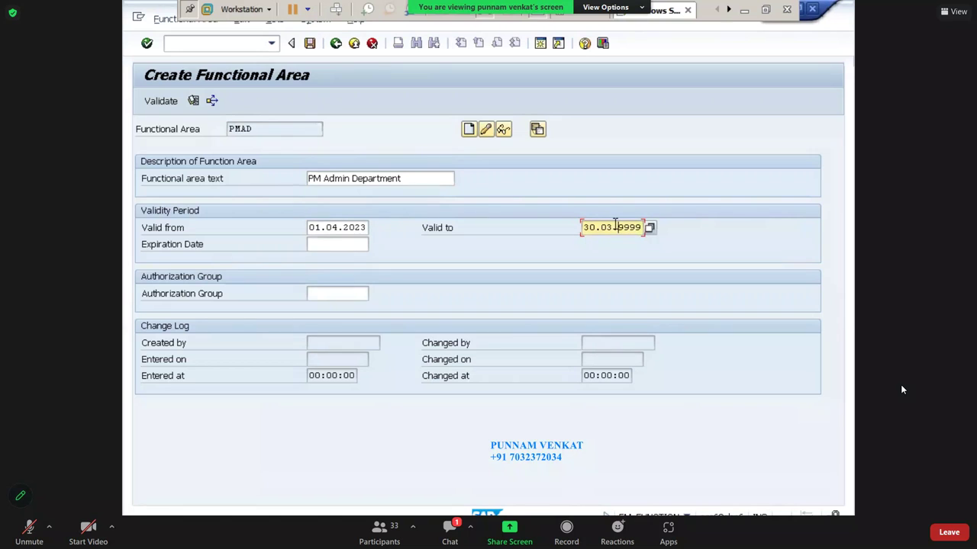
{"action": "double_click", "coordinate": [618, 227]}
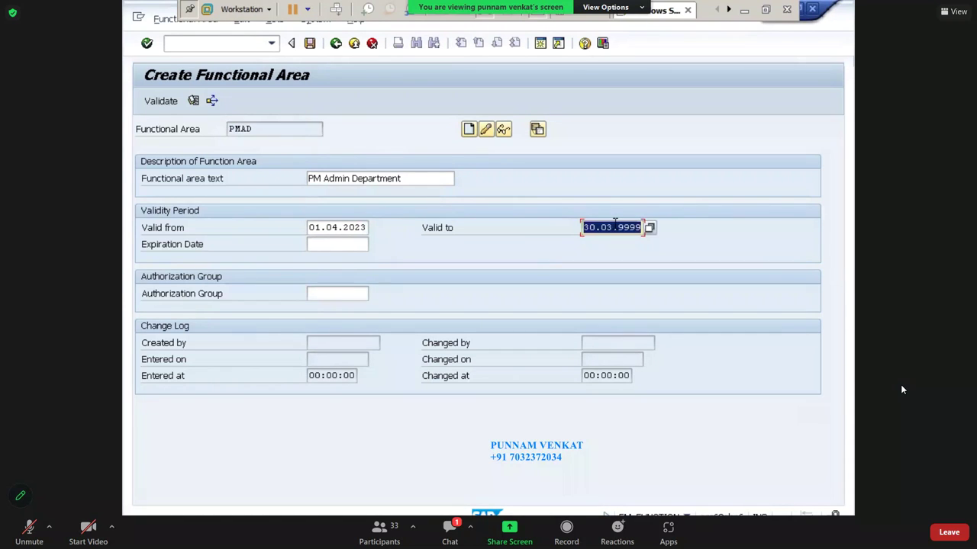
{"action": "left_click", "coordinate": [310, 43]}
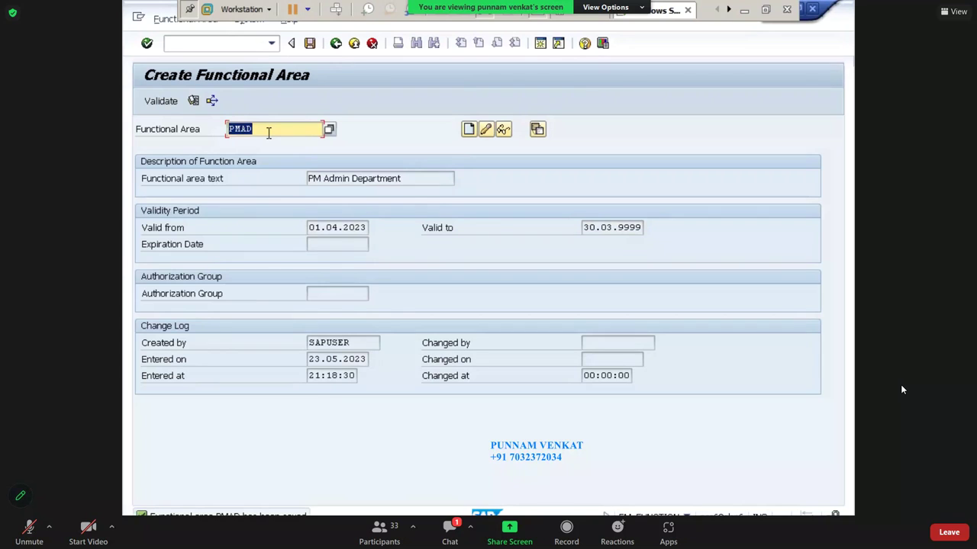
- Start creating functional area PMFD with the text "PM Finance Dep"
{"action": "type", "text": "PM"}
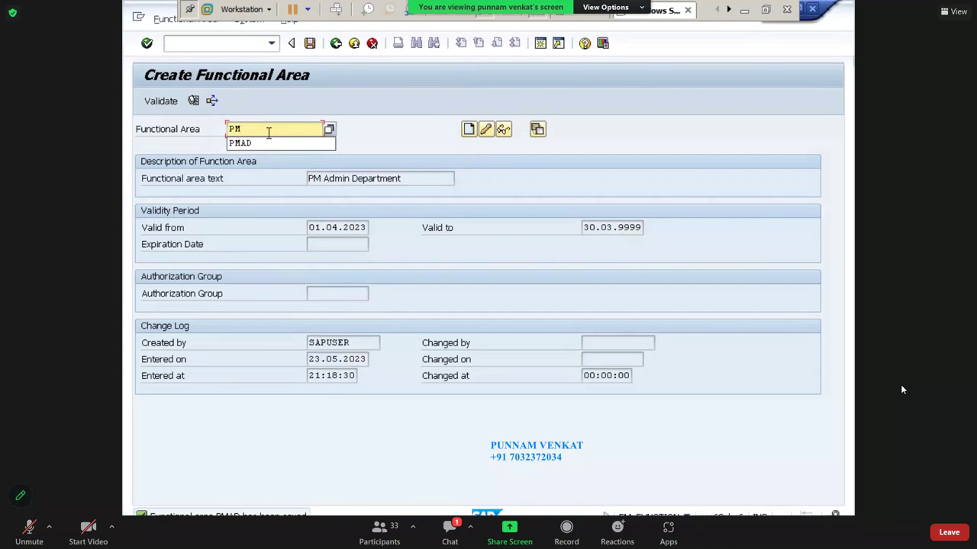
{"action": "type", "text": "FD"}
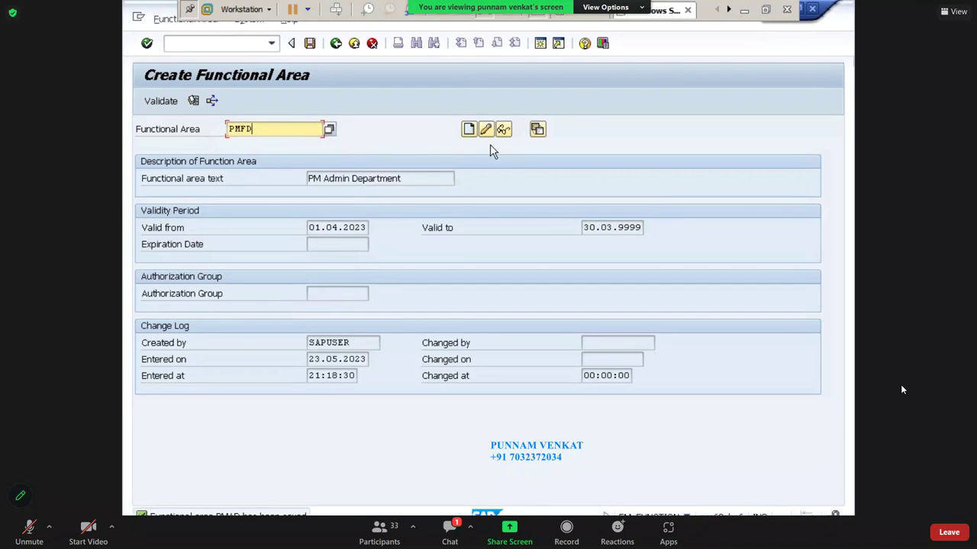
{"action": "left_click", "coordinate": [470, 130]}
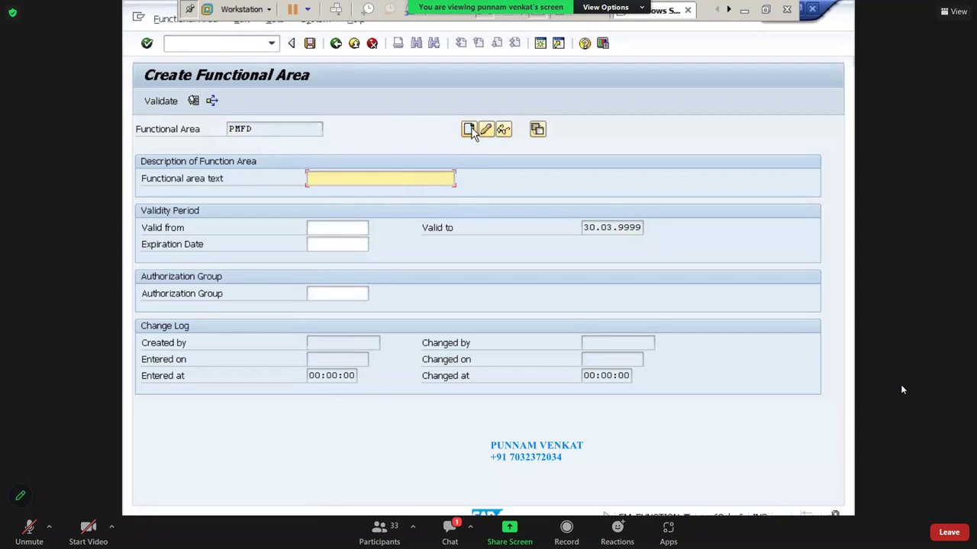
{"action": "type", "text": "PM Finance Dep"}
{"action": "key", "text": "Tab"}
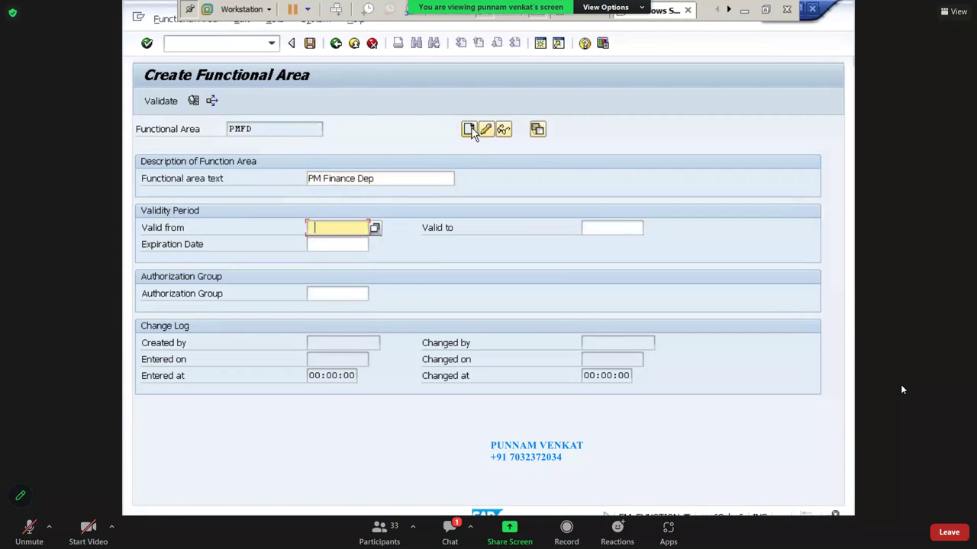
- Set the validity of PMFD from 01.04.2023 to 30.03.9999 and save the functional area
{"action": "type", "text": "01.04.2023"}
{"action": "key", "text": "Tab"}
{"action": "type", "text": "30.03.9999"}
{"action": "key", "text": "Tab"}
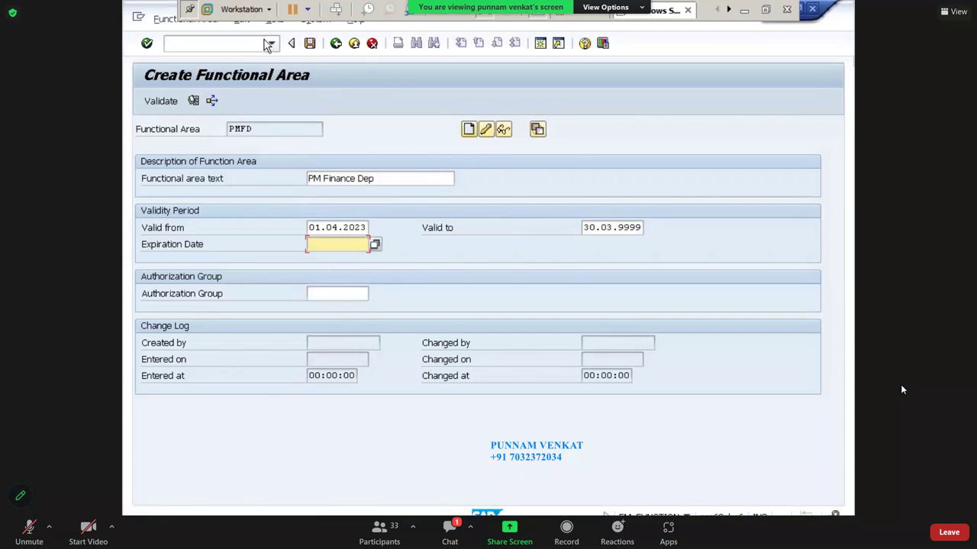
{"action": "left_click", "coordinate": [309, 44]}
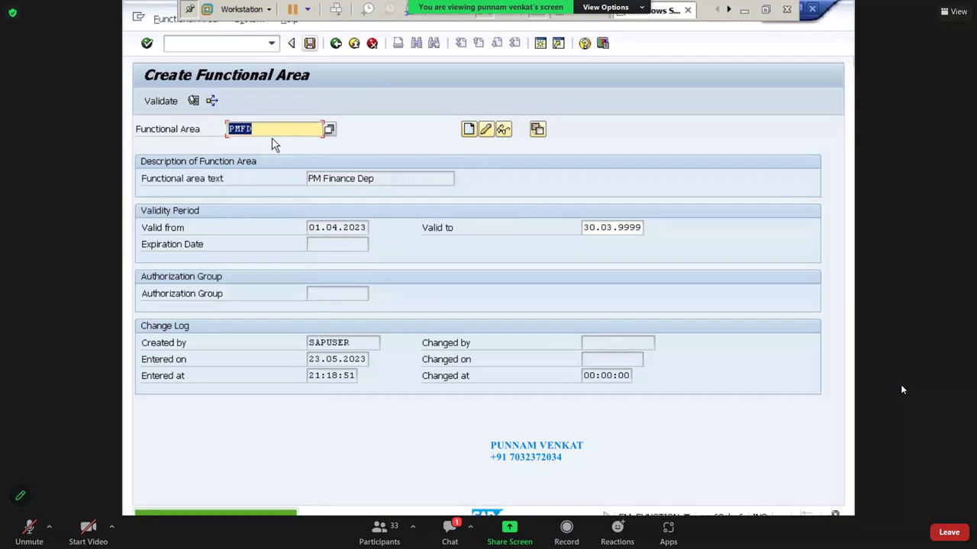
- Start creating functional area PMRD with the text "PM R&D Department"
{"action": "type", "text": "PMRD"}
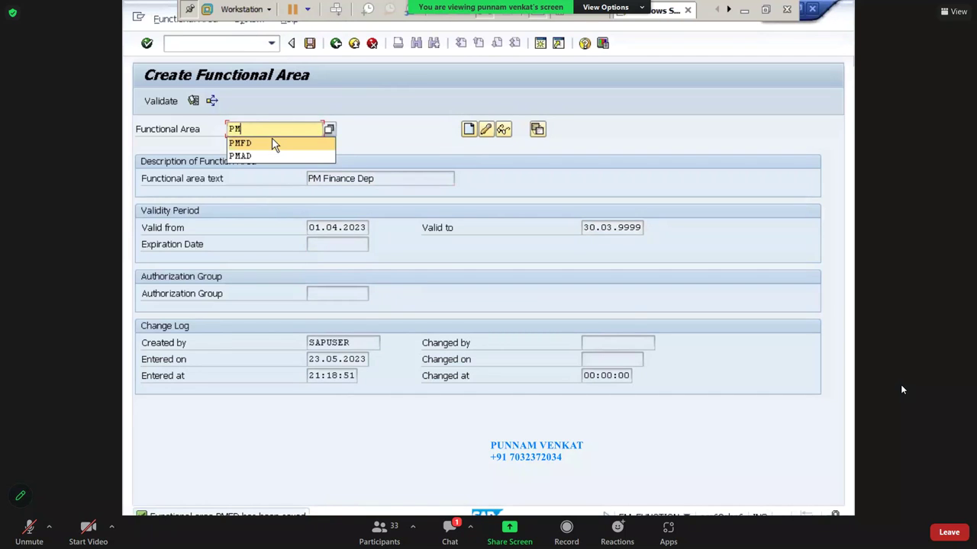
{"action": "left_click", "coordinate": [467, 130]}
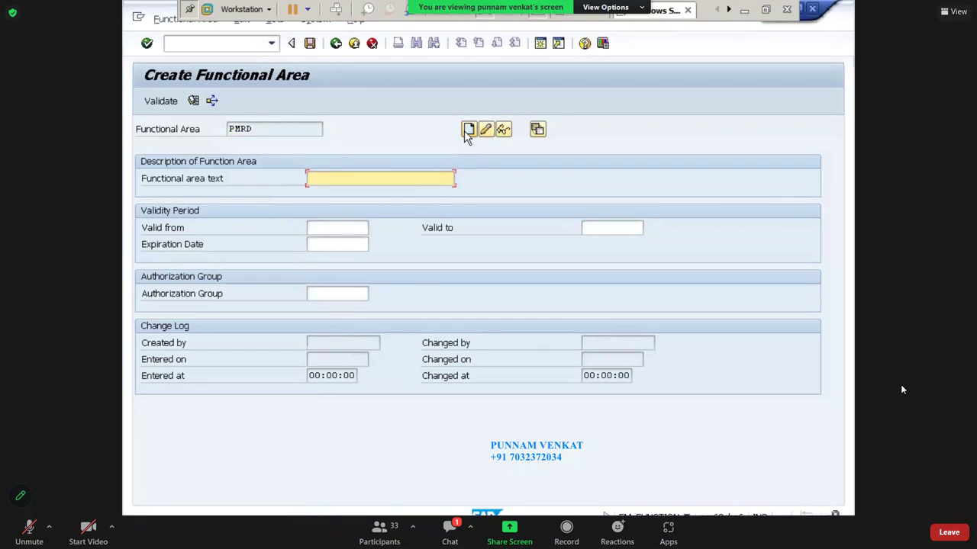
{"action": "type", "text": "PM R&D dEP"}
{"action": "key", "text": "BackSpace"}
{"action": "key", "text": "BackSpace"}
{"action": "key", "text": "BackSpace"}
{"action": "type", "text": "Department"}
{"action": "key", "text": "Tab"}
- Set the validity of PMRD from 01.04.2023 to 30.03.9999 and save the functional area
{"action": "type", "text": "01.04.2023"}
{"action": "key", "text": "Tab"}
{"action": "type", "text": "30.03.9999"}
{"action": "key", "text": "Tab"}
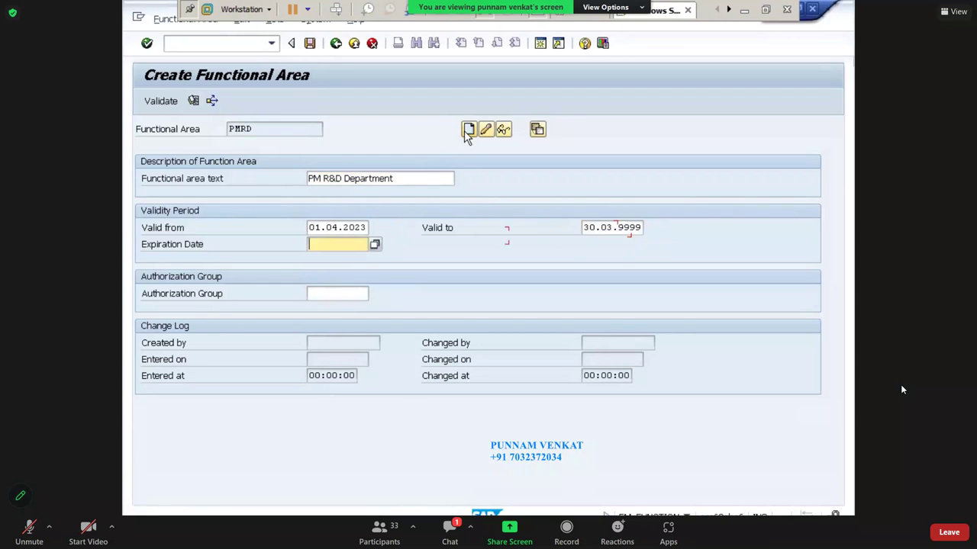
{"action": "left_click", "coordinate": [310, 43]}
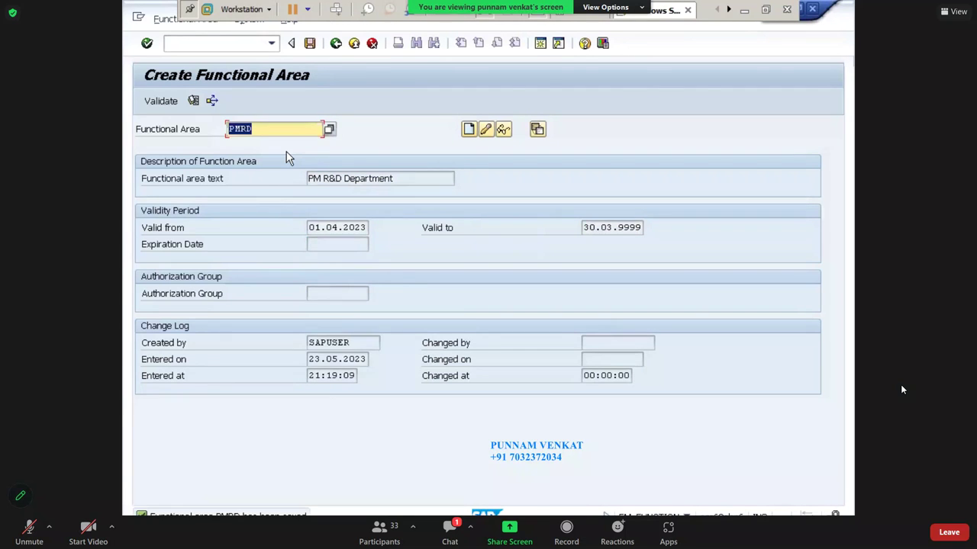
- Start creating functional area PMSD with the text "PM Sales DEP"
{"action": "type", "text": "PMSD"}
{"action": "left_click", "coordinate": [466, 134]}
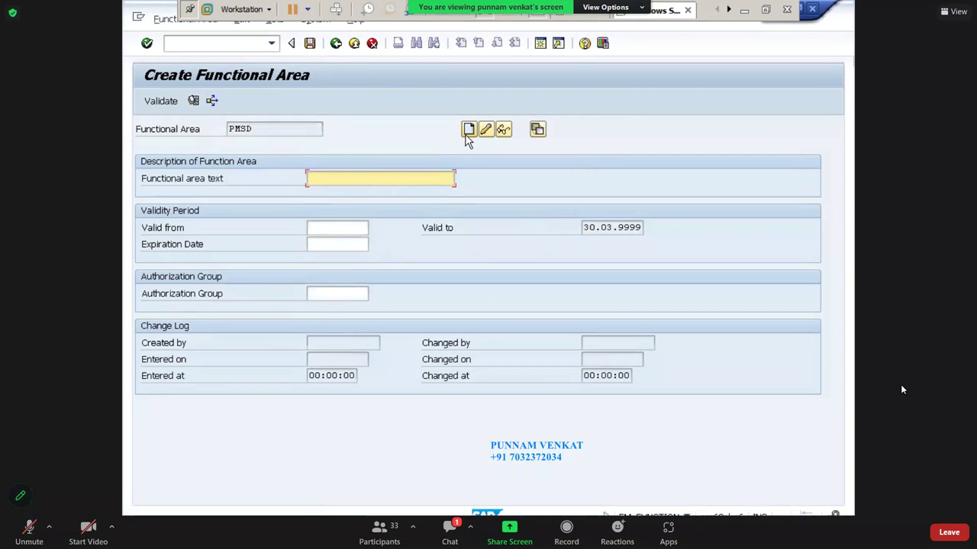
{"action": "type", "text": "PM Sales De"}
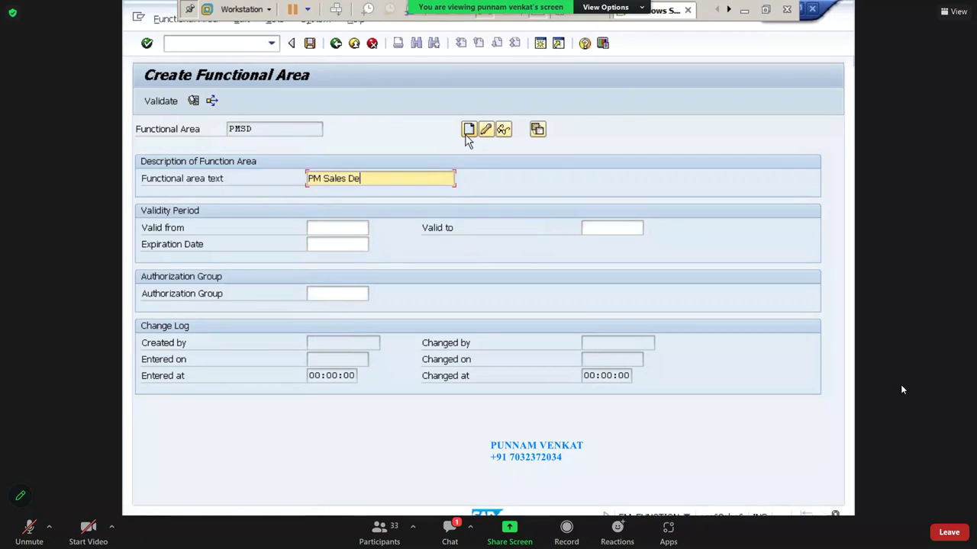
{"action": "key", "text": "BackSpace"}
{"action": "key", "text": "BackSpace"}
{"action": "type", "text": "dep"}
{"action": "key", "text": "BackSpace"}
{"action": "key", "text": "BackSpace"}
{"action": "key", "text": "BackSpace"}
{"action": "type", "text": "DEP"}
{"action": "key", "text": "Tab"}
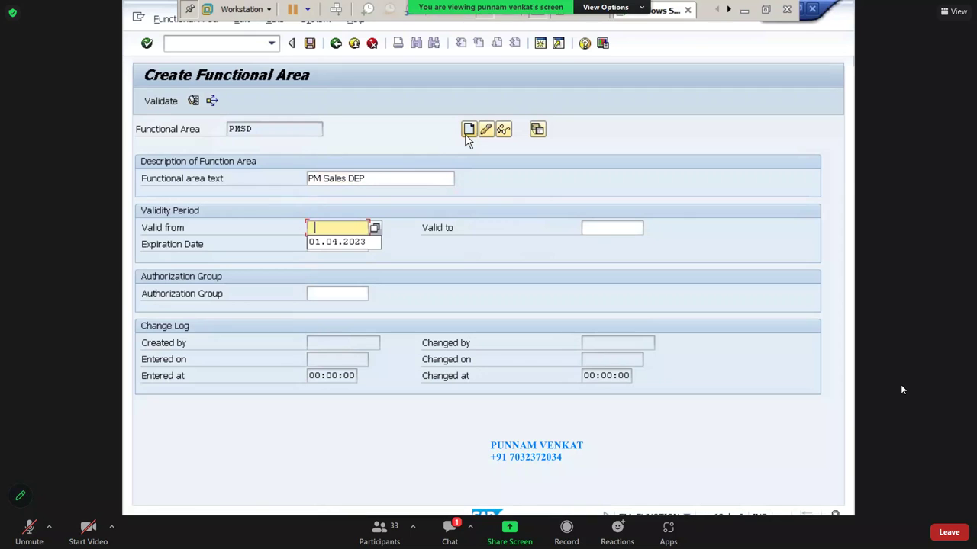
- Set the validity of PMSD from 01.04.2023 to 30.03.9999 and review the entered text and dates
{"action": "key", "text": "Down"}
{"action": "key", "text": "Tab"}
{"action": "key", "text": "Down"}
{"action": "key", "text": "Tab"}
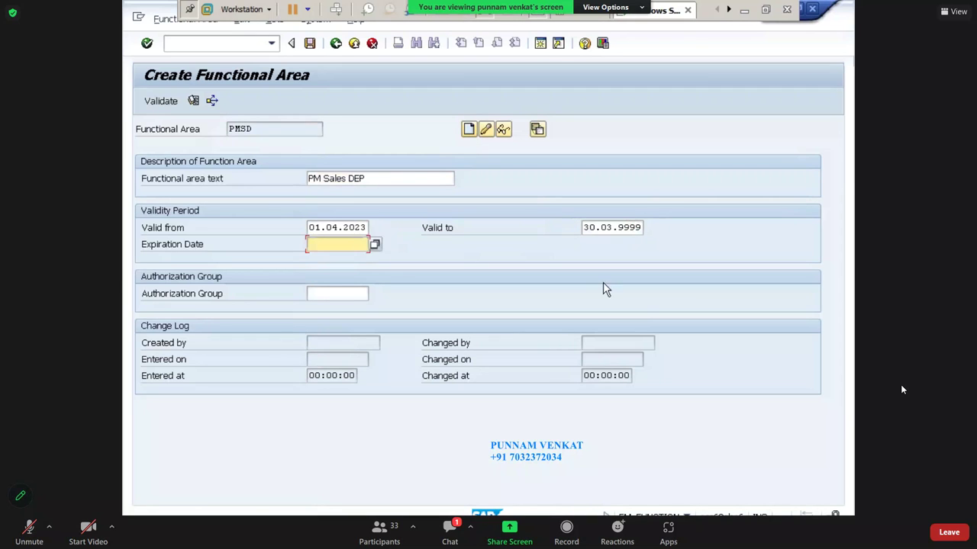
{"action": "double_click", "coordinate": [620, 228]}
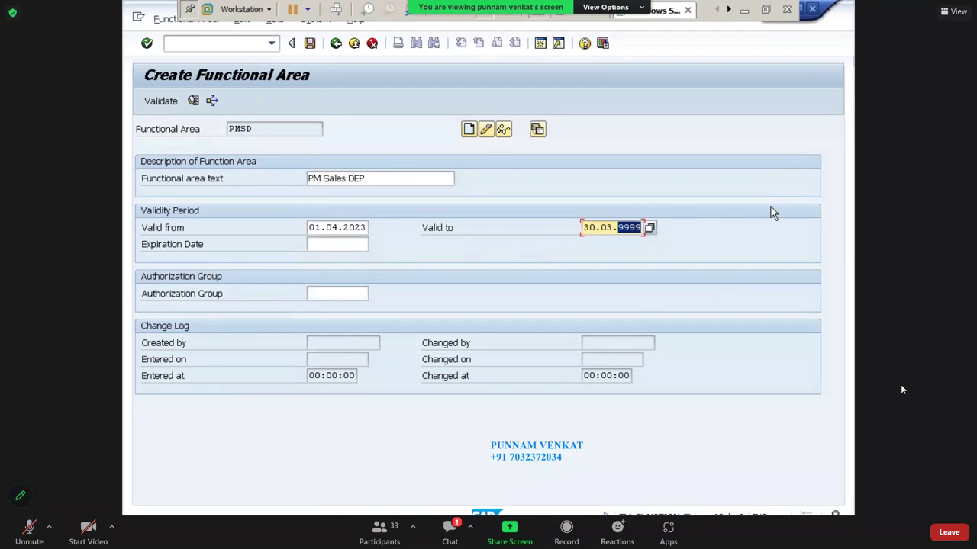
{"action": "left_click_drag", "start_coordinate": [385, 178], "coordinate": [204, 206]}
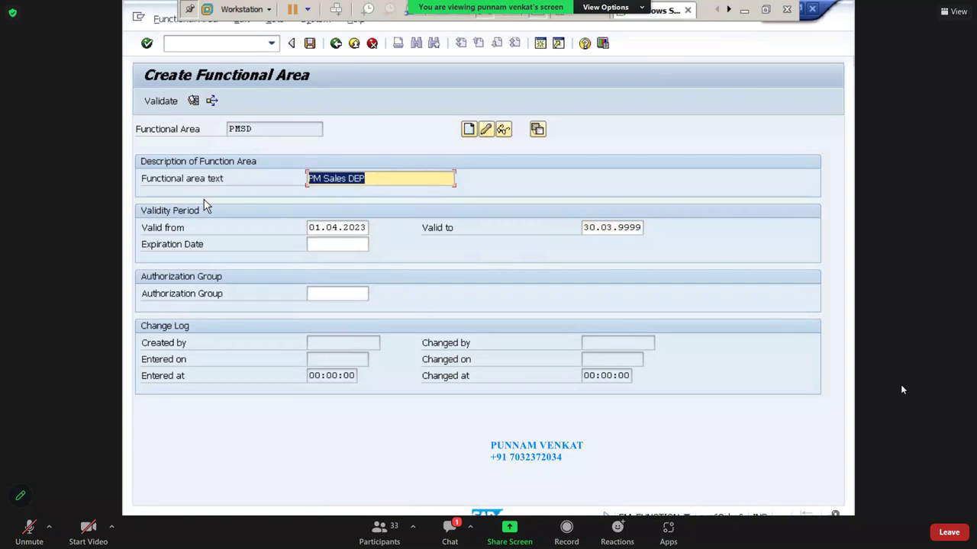
{"action": "left_click", "coordinate": [606, 227]}
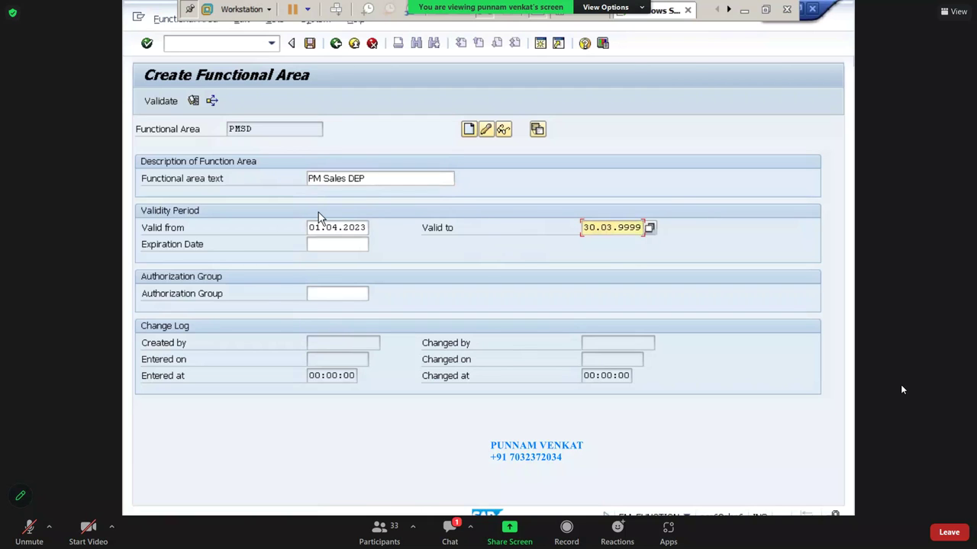
- Validate the entries of functional area PMSD and save it
{"action": "key", "text": "Return"}
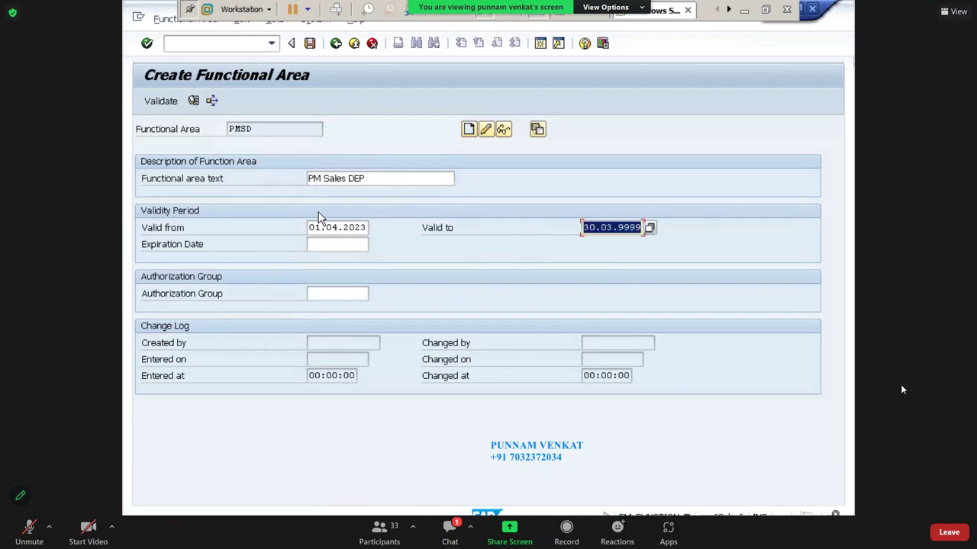
{"action": "left_click", "coordinate": [310, 44]}
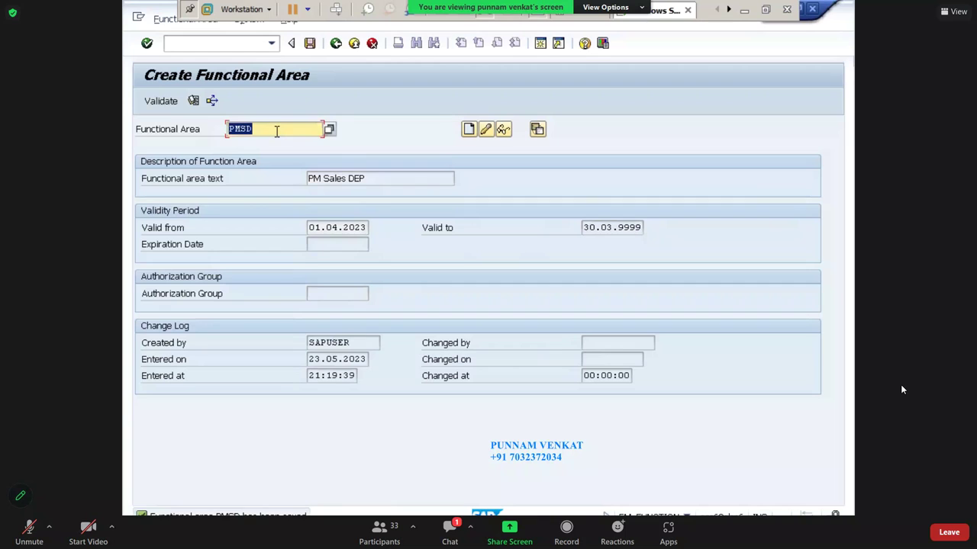
- Start creating functional area PMMD with the text "PM Marketing Dep"
{"action": "type", "text": "PMMD"}
{"action": "left_click", "coordinate": [468, 129]}
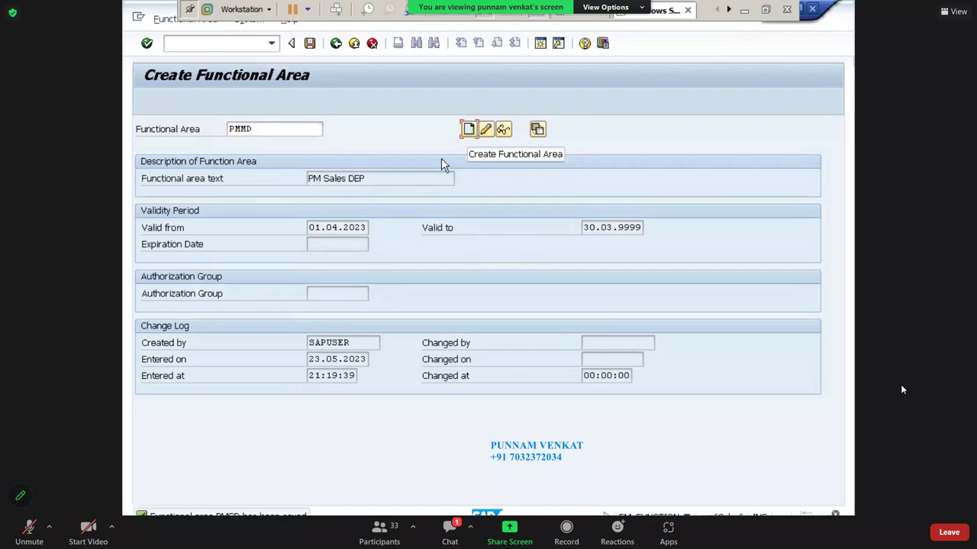
{"action": "type", "text": "PM "}
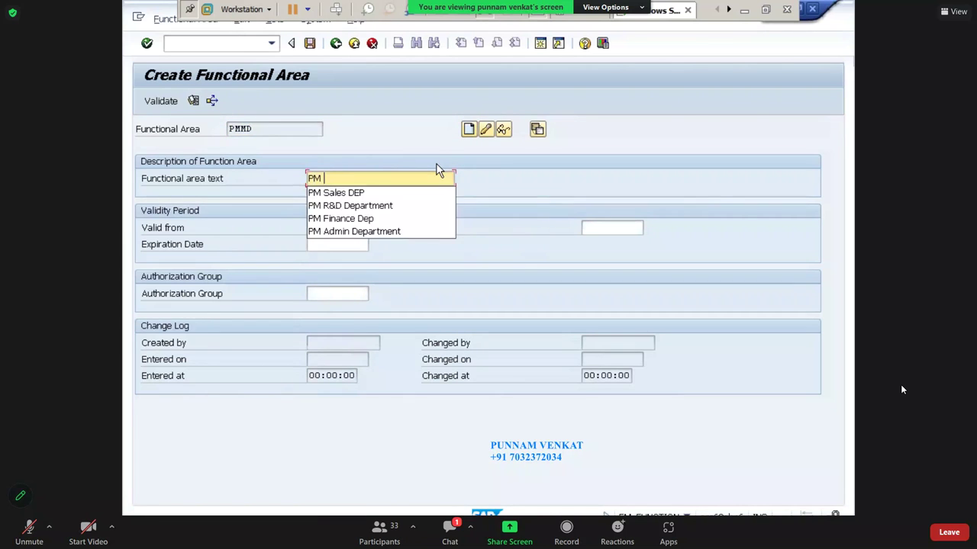
{"action": "type", "text": "Marketing Dep"}
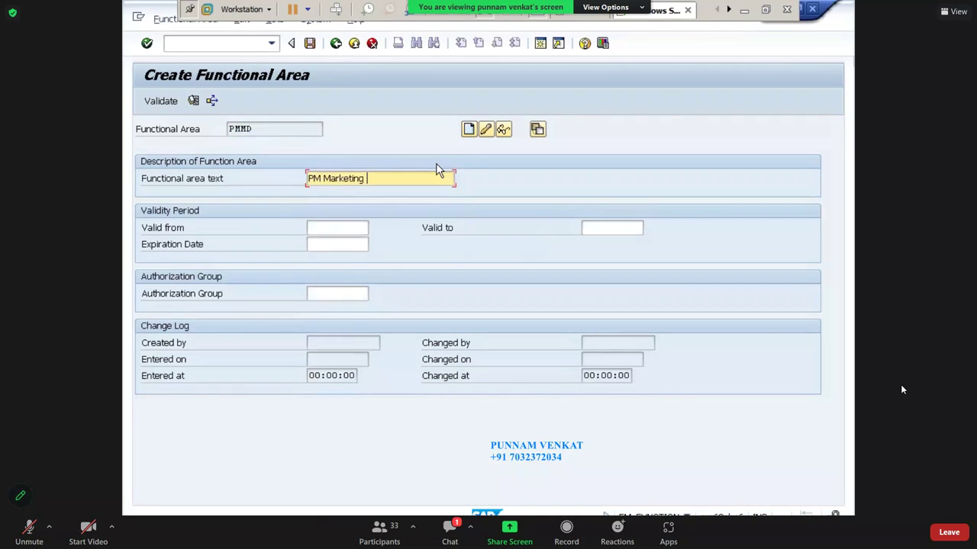
- Set the validity of PMMD from 01.04.2023 to 30.03.9999, save the functional area and return to SAP Easy Access
{"action": "key", "text": "Tab"}
{"action": "key", "text": "Down"}
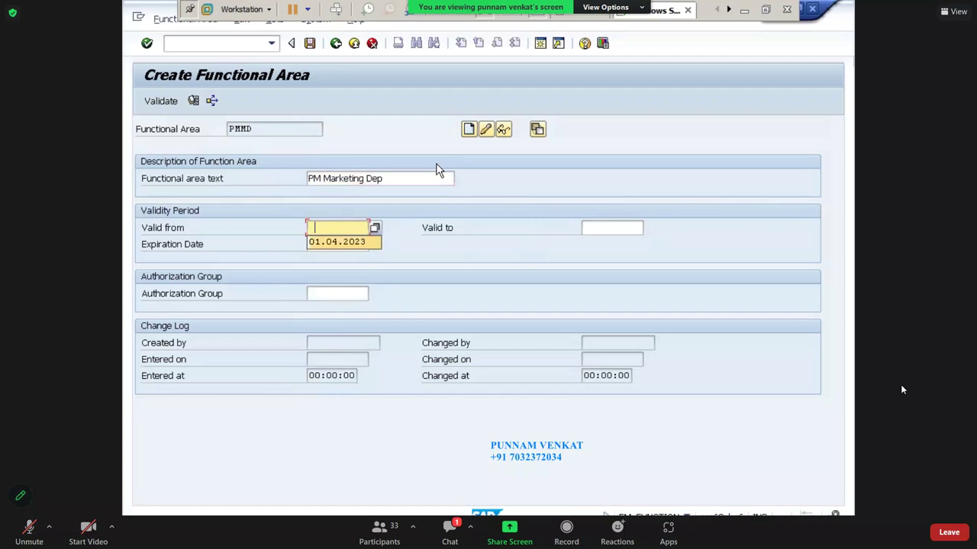
{"action": "key", "text": "Tab"}
{"action": "key", "text": "Down"}
{"action": "key", "text": "Tab"}
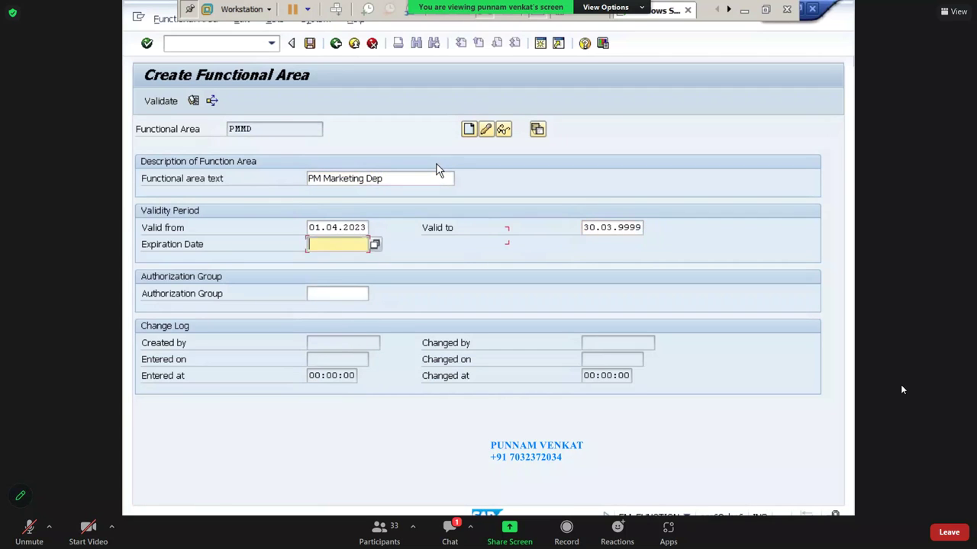
{"action": "left_click", "coordinate": [310, 44]}
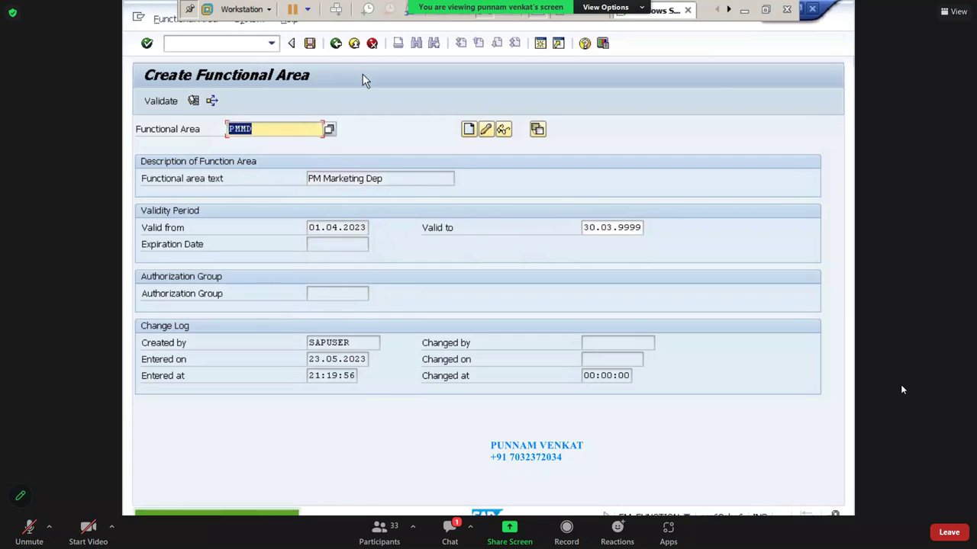
{"action": "left_click", "coordinate": [333, 46]}
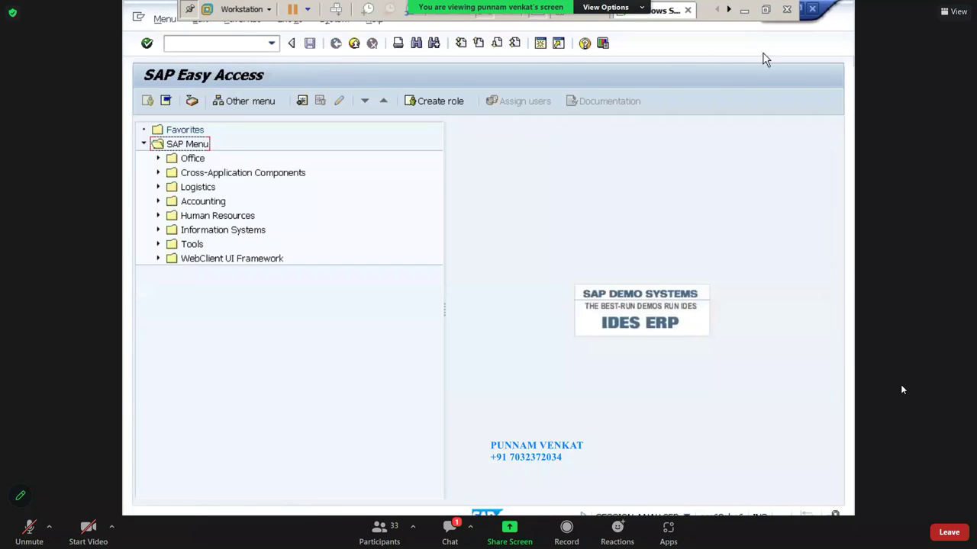
- Switch to the Excel workbook and review the company, company code and functional area notes on the organization structure sheet
{"action": "key", "text": "alt+Tab"}
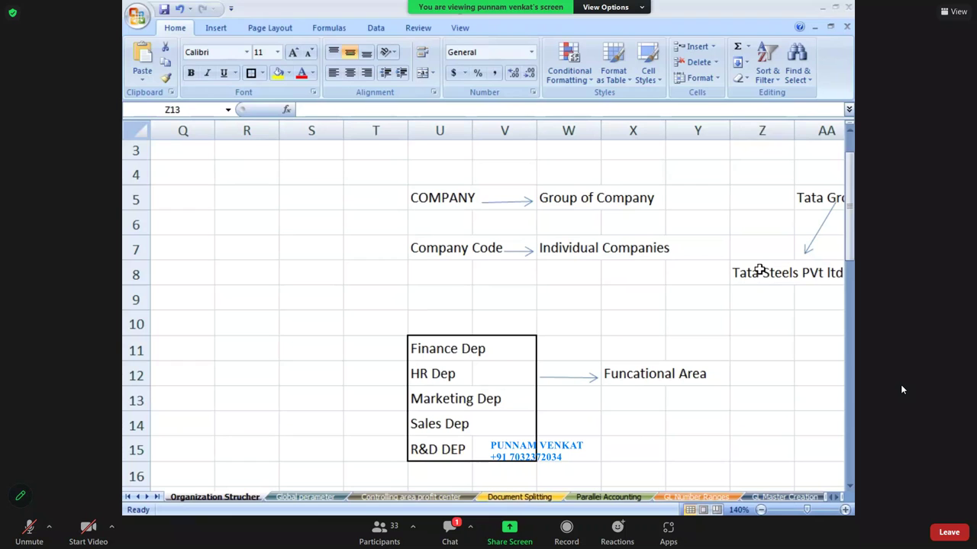
{"action": "left_click", "coordinate": [704, 282]}
{"action": "left_click", "coordinate": [584, 302]}
{"action": "left_click", "coordinate": [560, 276]}
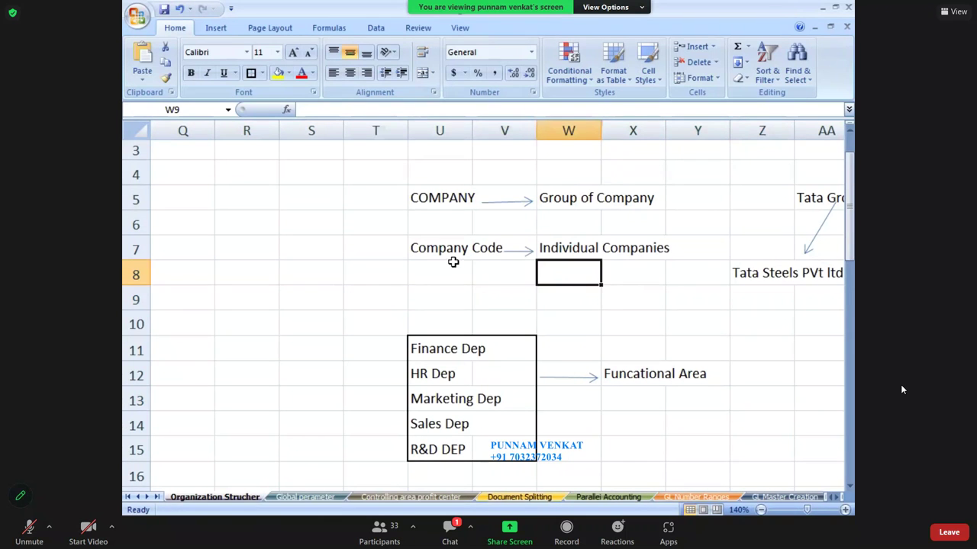
{"action": "left_click", "coordinate": [453, 264]}
{"action": "left_click", "coordinate": [445, 189]}
{"action": "left_click", "coordinate": [523, 191]}
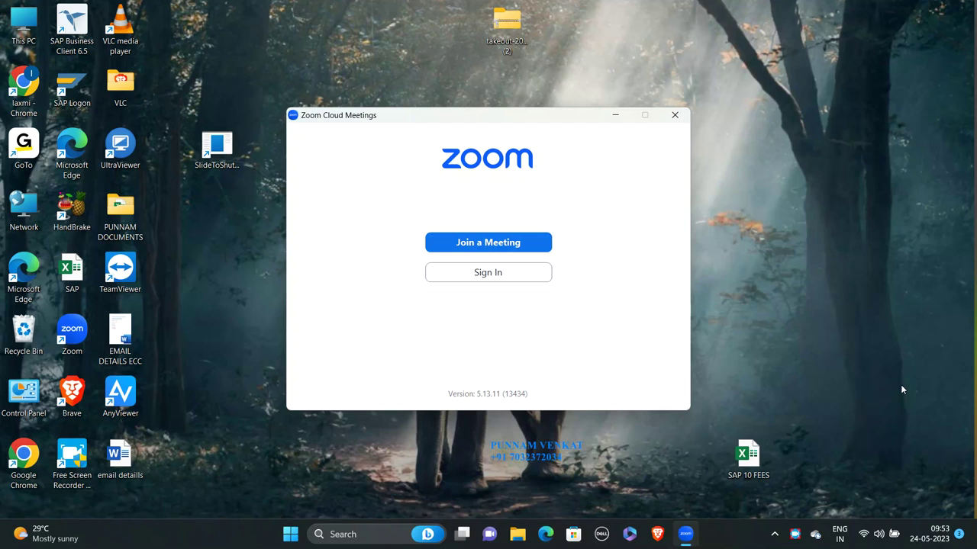
{"action": "left_click", "coordinate": [673, 116]}
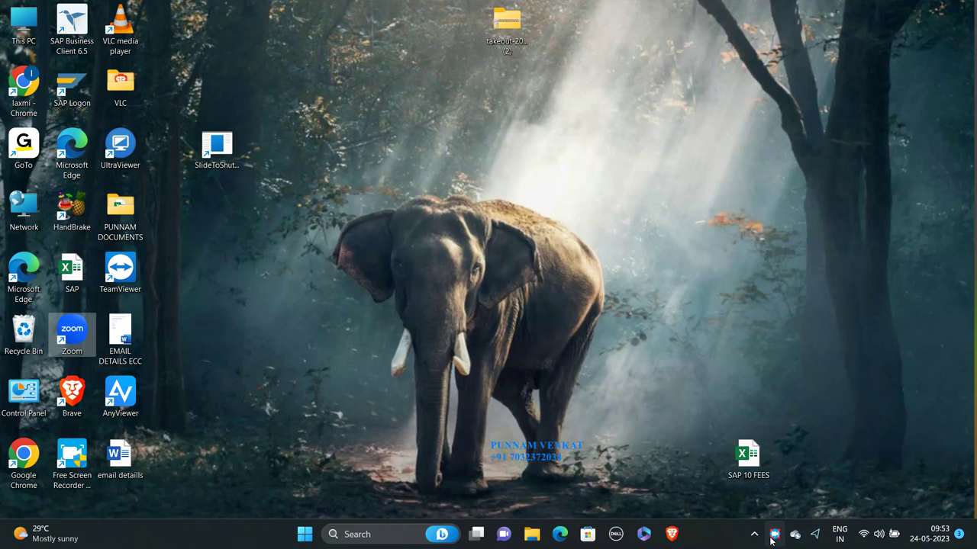
{"action": "left_click", "coordinate": [773, 537]}
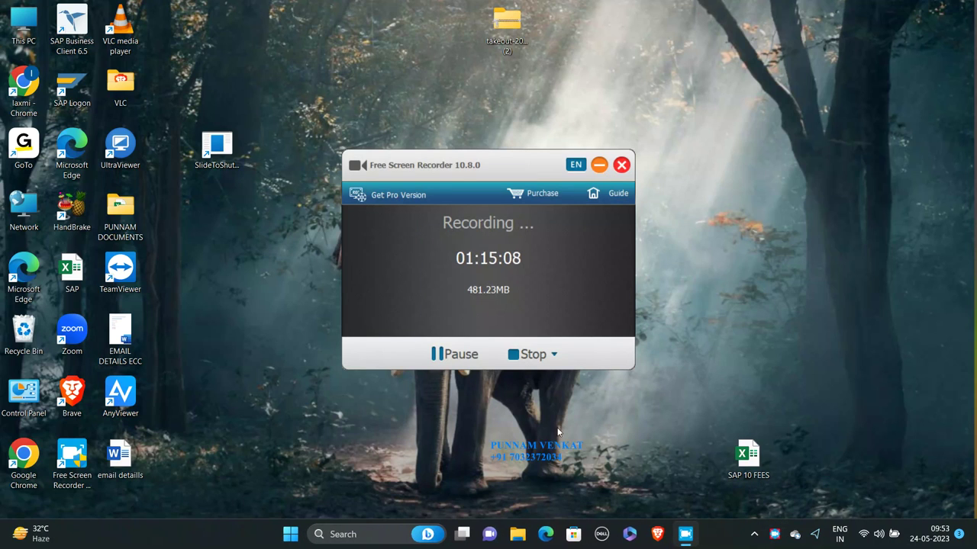